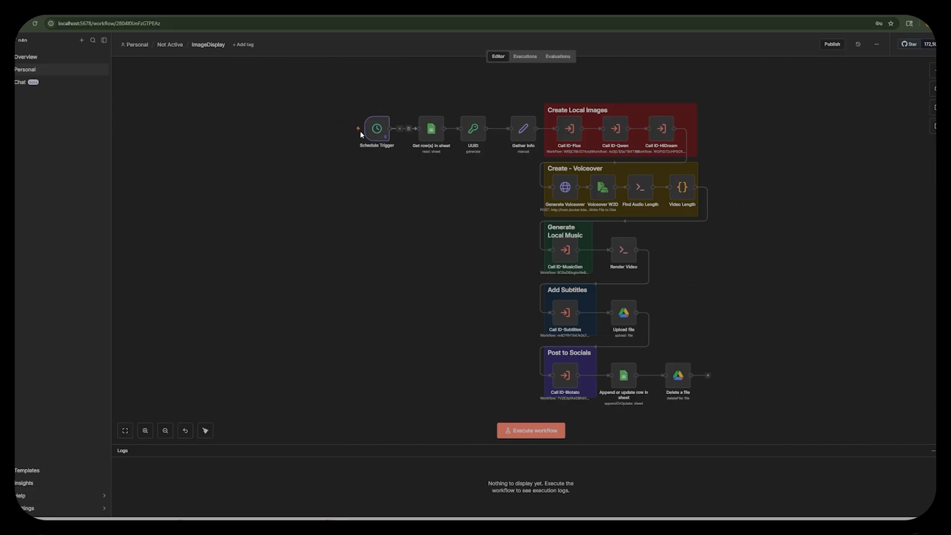
Review the trigger interval, hours between triggers and trigger minute in the Schedule Trigger node, and return to the workflow.
{"action": "mouse_move", "coordinate": [380, 132]}
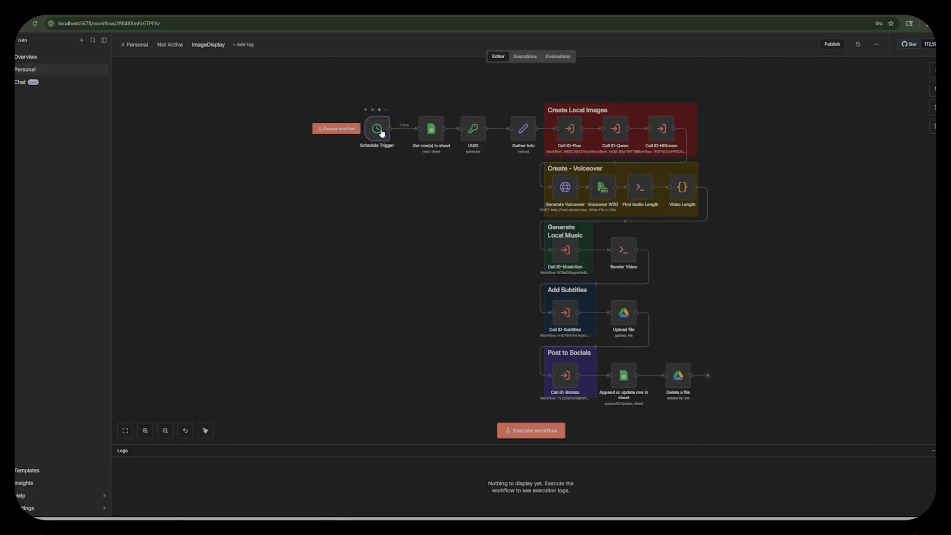
{"action": "double_click", "coordinate": [381, 133]}
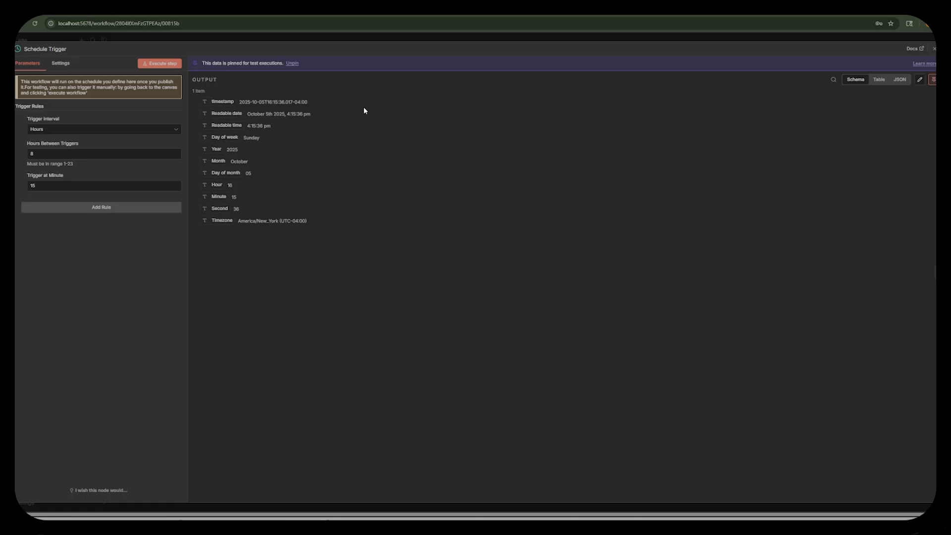
{"action": "left_click", "coordinate": [244, 42]}
Inspect the Get row(s) in sheet node's settings and examine the columns of its linked QwenImagePrompts Google Sheet.
{"action": "mouse_move", "coordinate": [432, 132]}
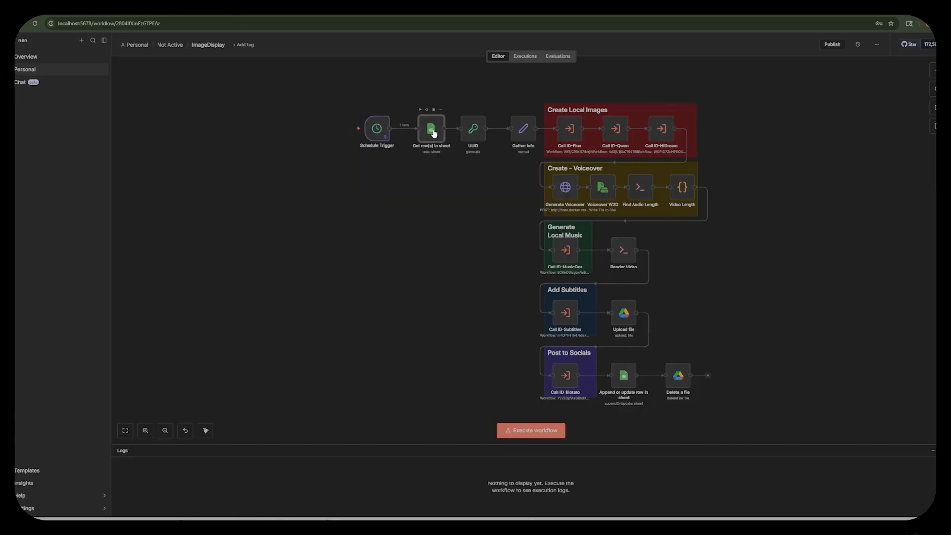
{"action": "double_click", "coordinate": [433, 132]}
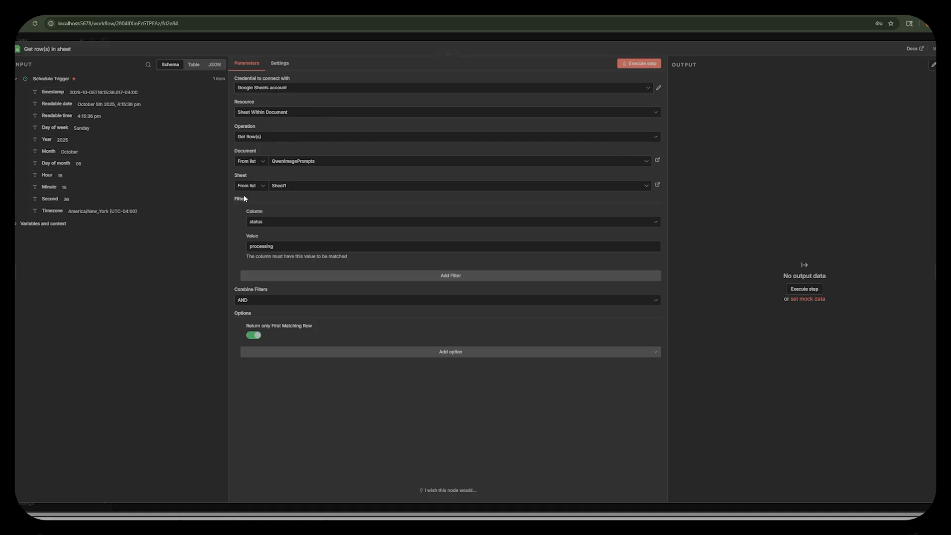
{"action": "left_click", "coordinate": [659, 186]}
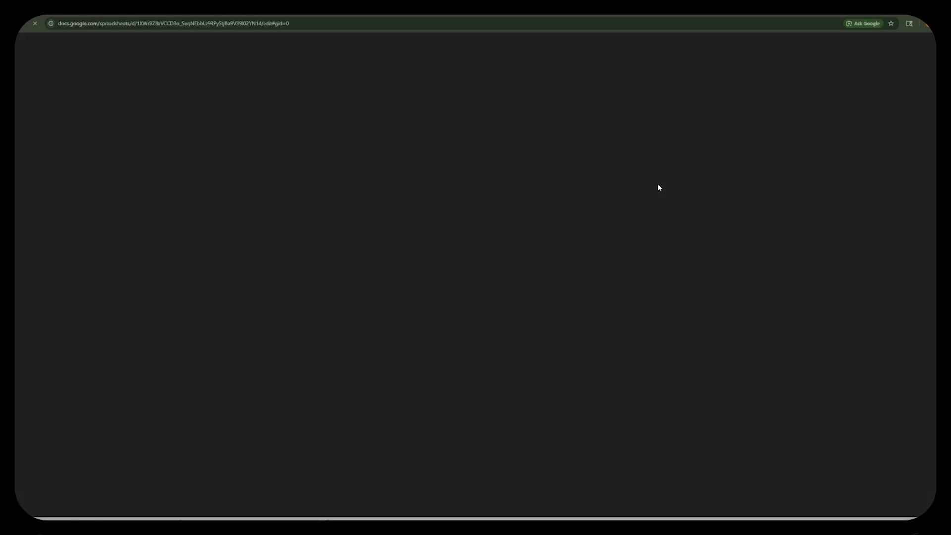
{"action": "scroll", "coordinate": [110, 202], "scroll_direction": "up", "scroll_amount": 2}
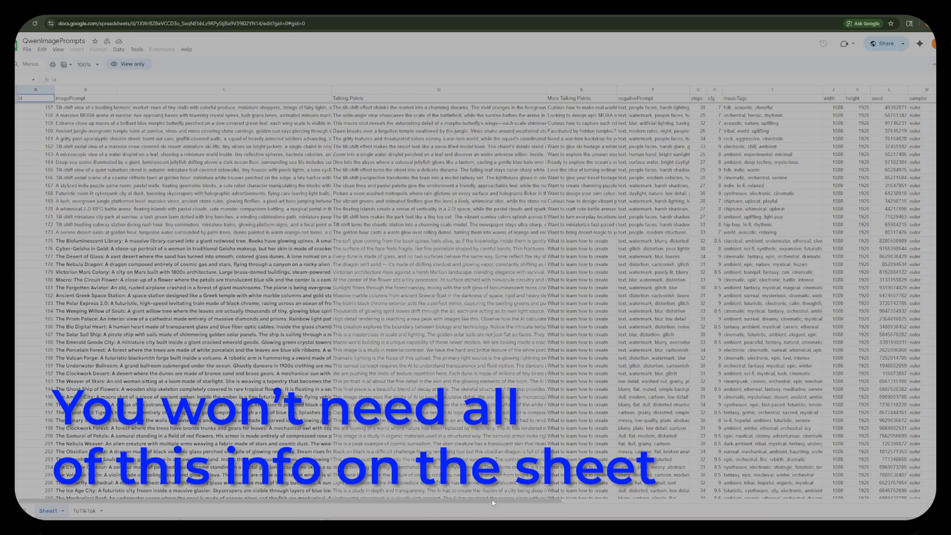
{"action": "scroll", "coordinate": [541, 101], "scroll_direction": "right", "scroll_amount": 8}
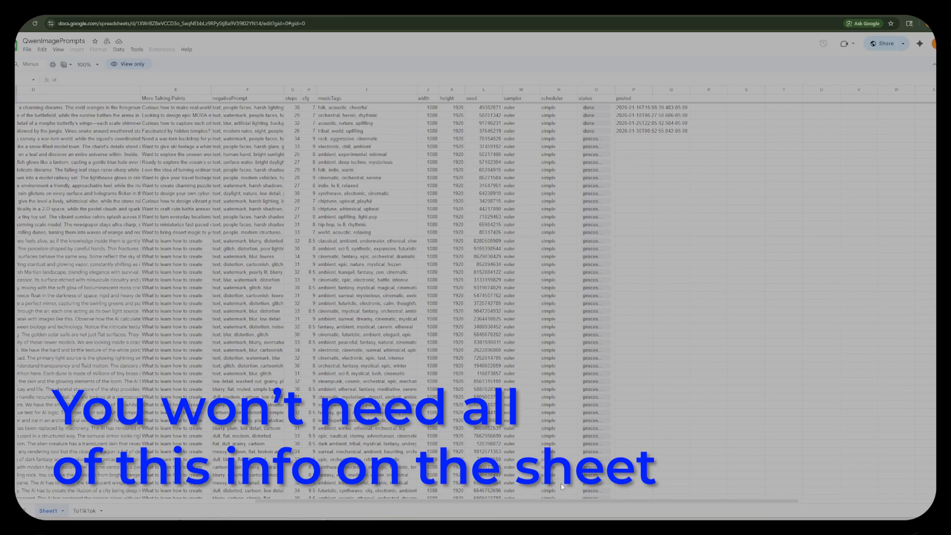
{"action": "left_click_drag", "start_coordinate": [561, 502], "coordinate": [317, 506]}
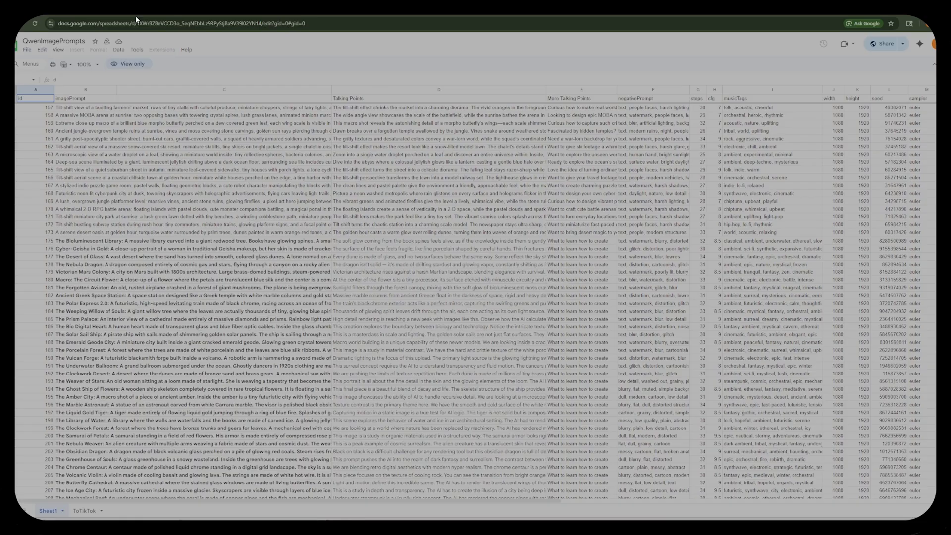
{"action": "left_click_drag", "start_coordinate": [502, 502], "coordinate": [676, 506]}
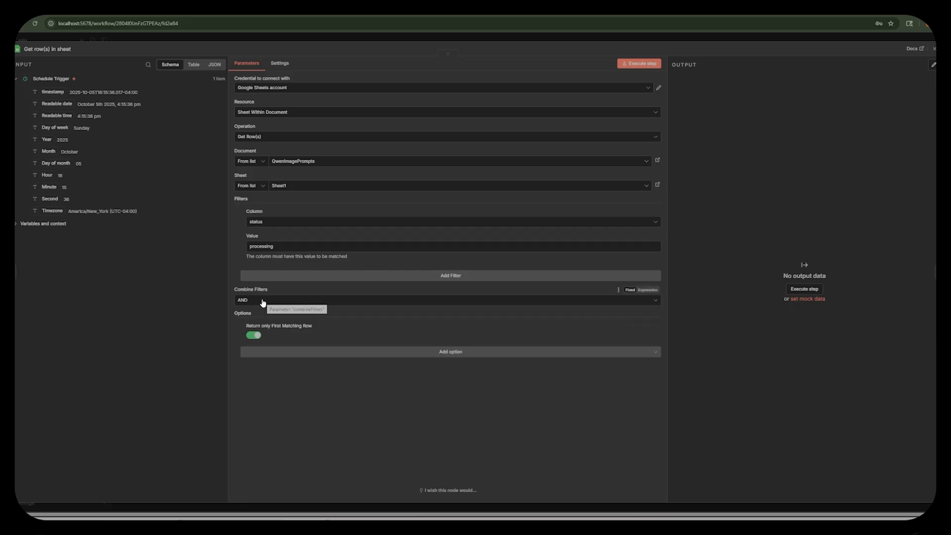
Execute the Get row(s) in sheet node, compare its output with the matching sheet row, and close the node.
{"action": "left_click", "coordinate": [636, 66]}
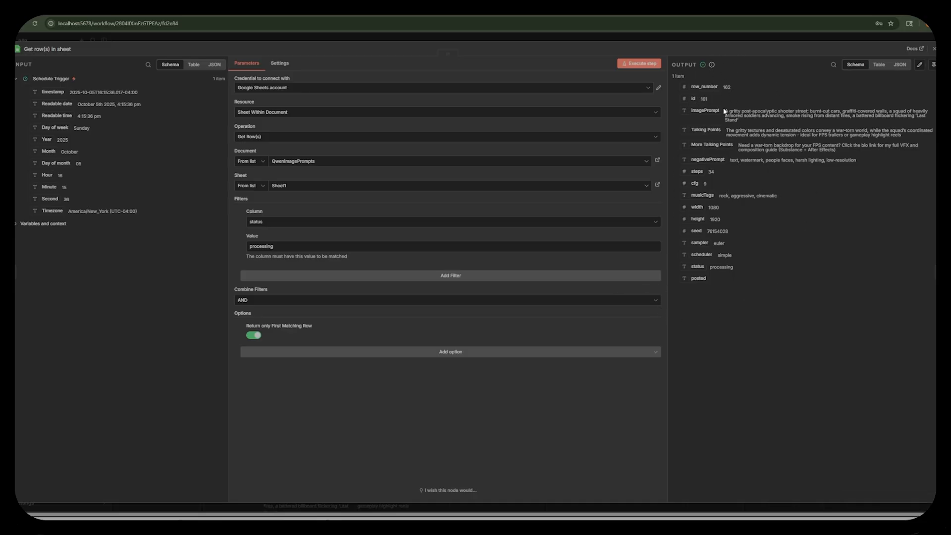
{"action": "left_click_drag", "start_coordinate": [729, 112], "coordinate": [763, 125]}
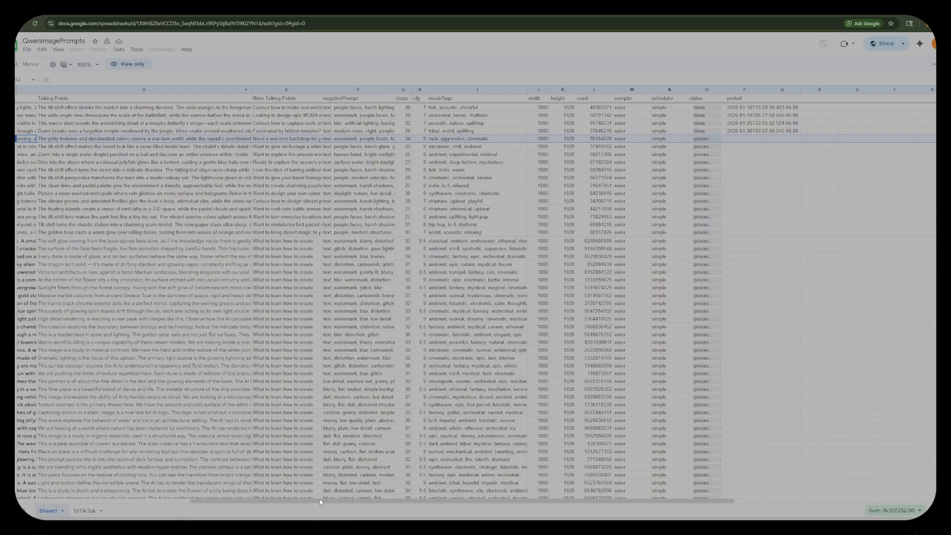
{"action": "left_click_drag", "start_coordinate": [315, 502], "coordinate": [87, 514]}
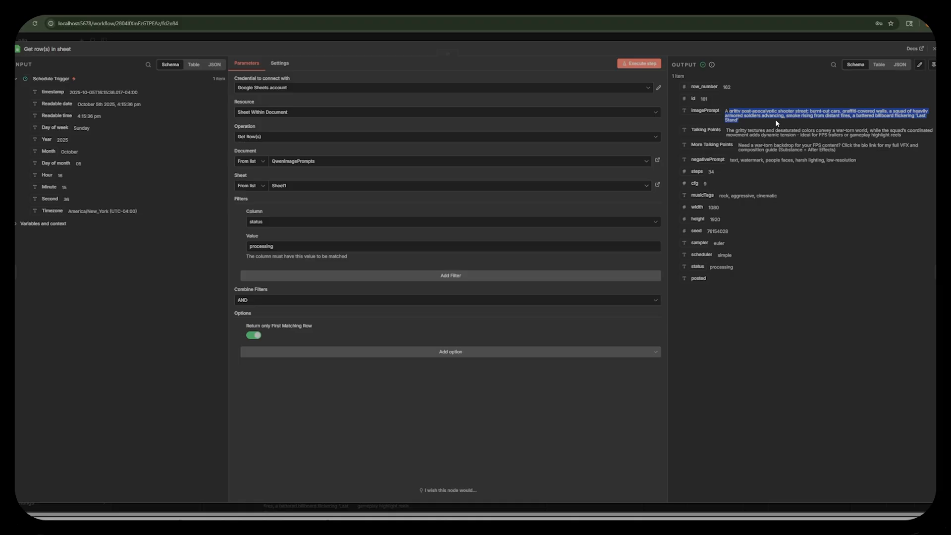
{"action": "left_click", "coordinate": [763, 107]}
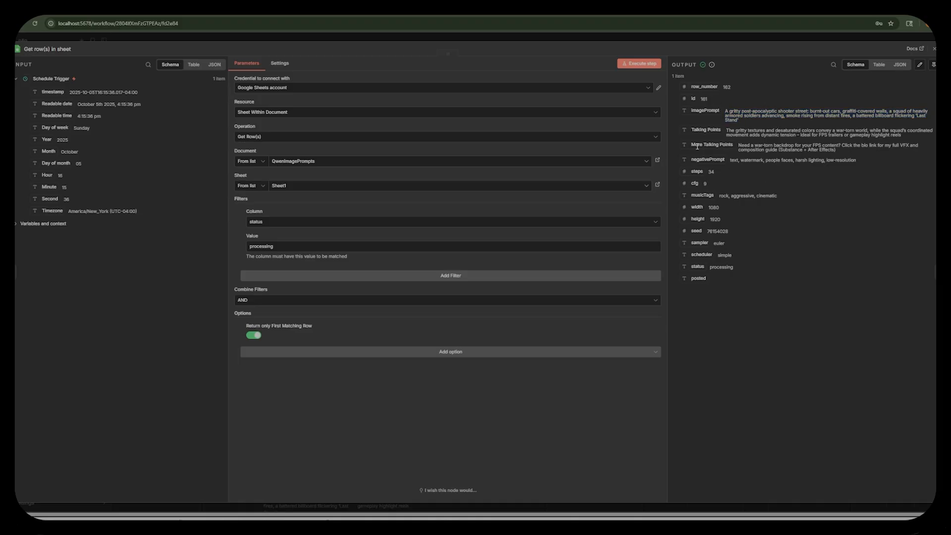
{"action": "left_click_drag", "start_coordinate": [691, 78], "coordinate": [671, 77]}
{"action": "key", "text": "Escape"}
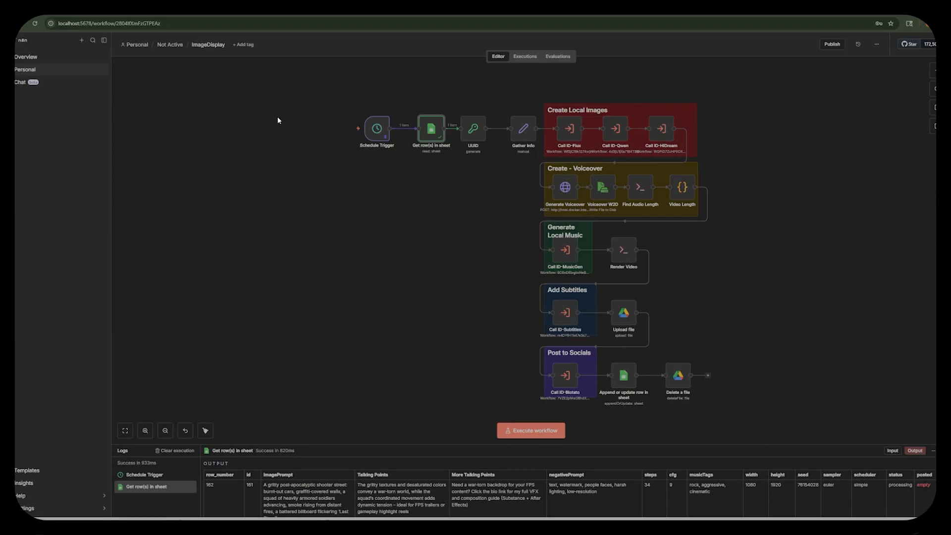
Check the UUID node's action, property name and type settings, and return to the workflow.
{"action": "double_click", "coordinate": [474, 130]}
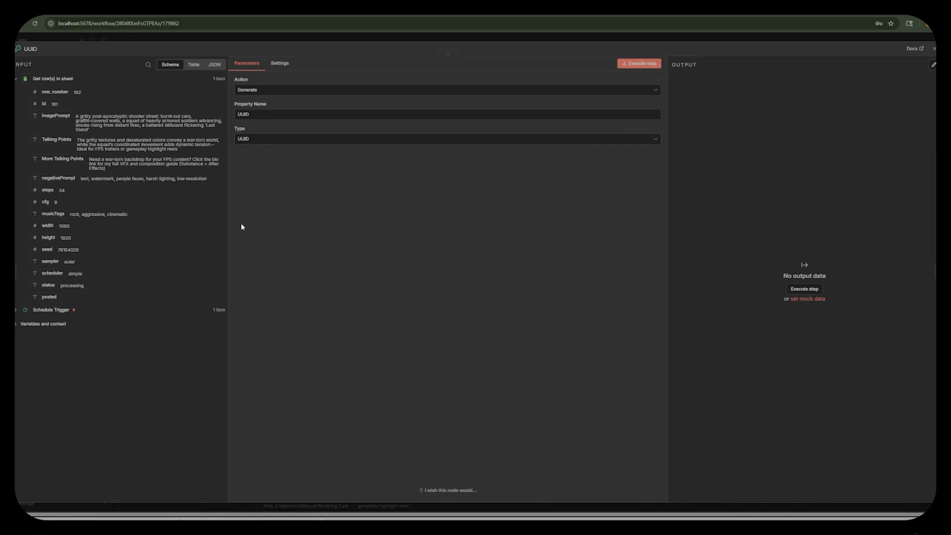
{"action": "key", "text": "Escape"}
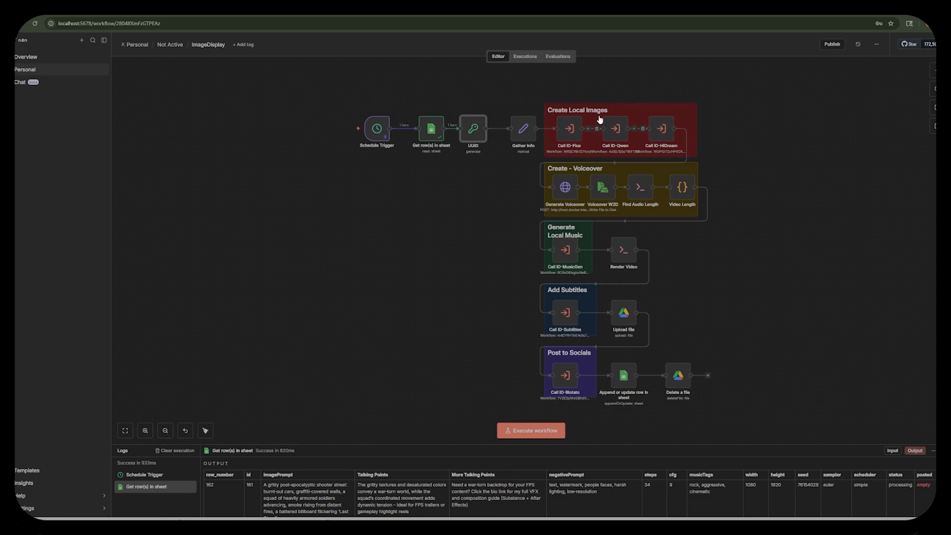
Retitle the Create Local Images sticky note as Kie.ai and separate the four starting nodes from the image calls.
{"action": "double_click", "coordinate": [639, 111]}
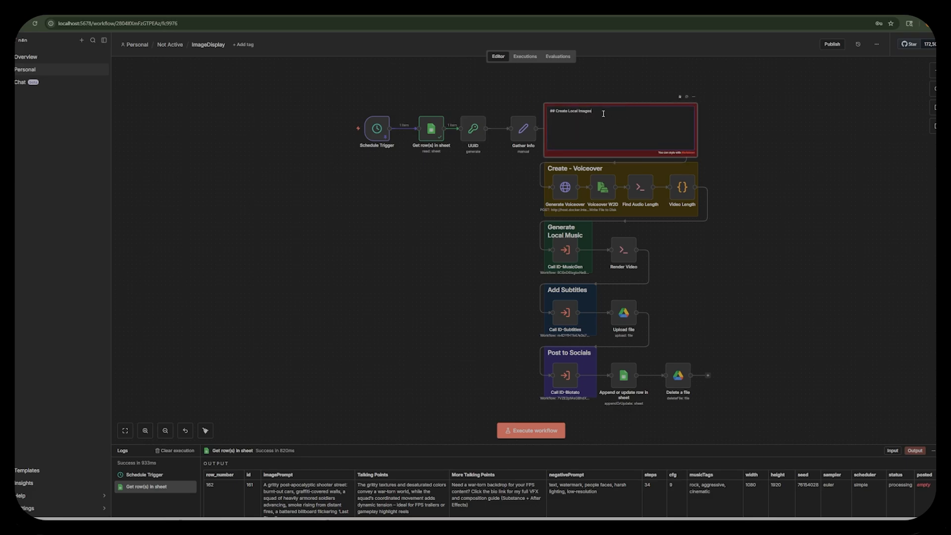
{"action": "left_click_drag", "start_coordinate": [604, 114], "coordinate": [555, 107]}
{"action": "type", "text": "Kei.ai"}
{"action": "left_click", "coordinate": [570, 87]}
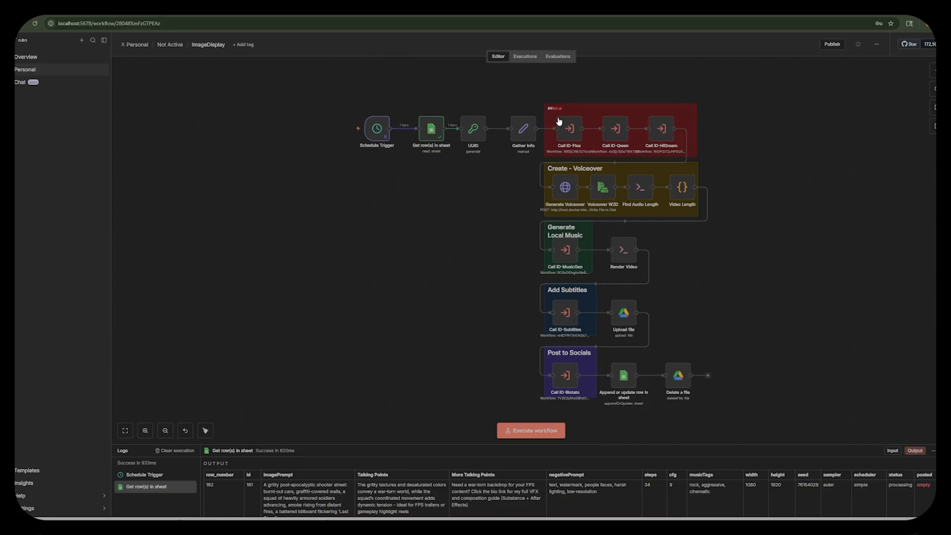
{"action": "left_click_drag", "start_coordinate": [320, 90], "coordinate": [307, 148]}
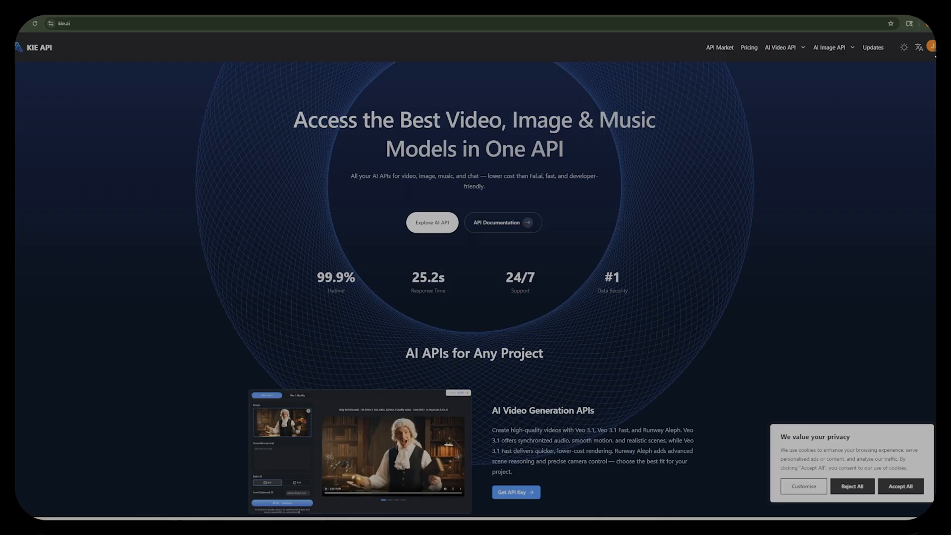
Open the z-image model's API documentation on kie.ai and review the Create Task request parameters.
{"action": "mouse_move", "coordinate": [819, 48]}
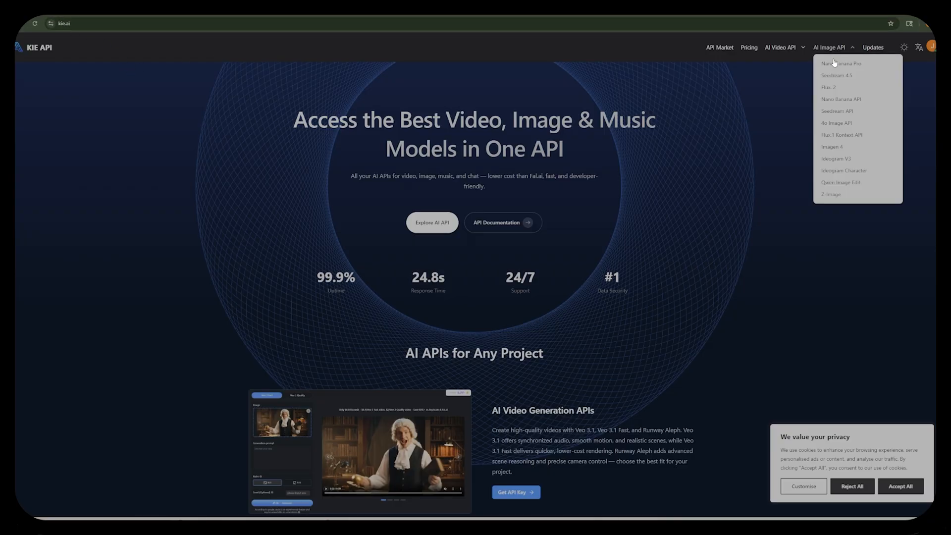
{"action": "left_click", "coordinate": [831, 195]}
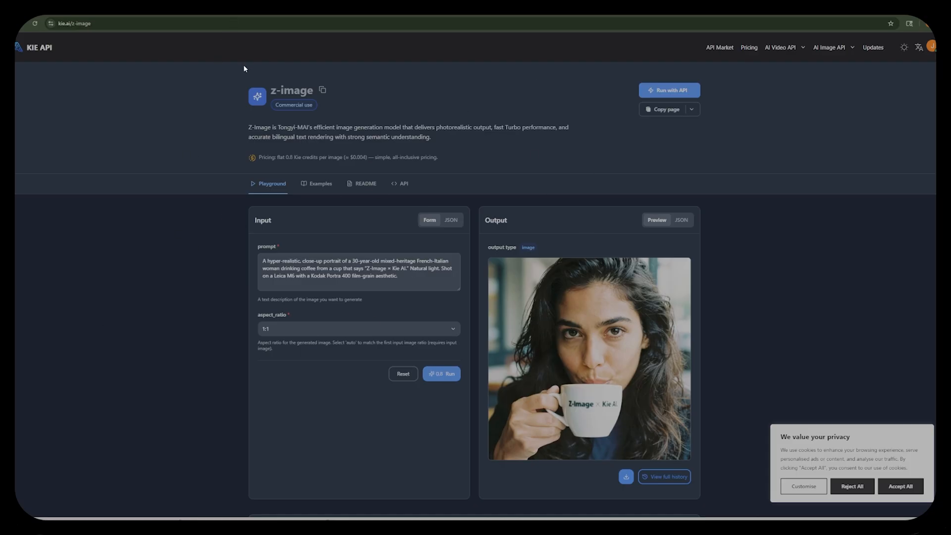
{"action": "left_click", "coordinate": [682, 93]}
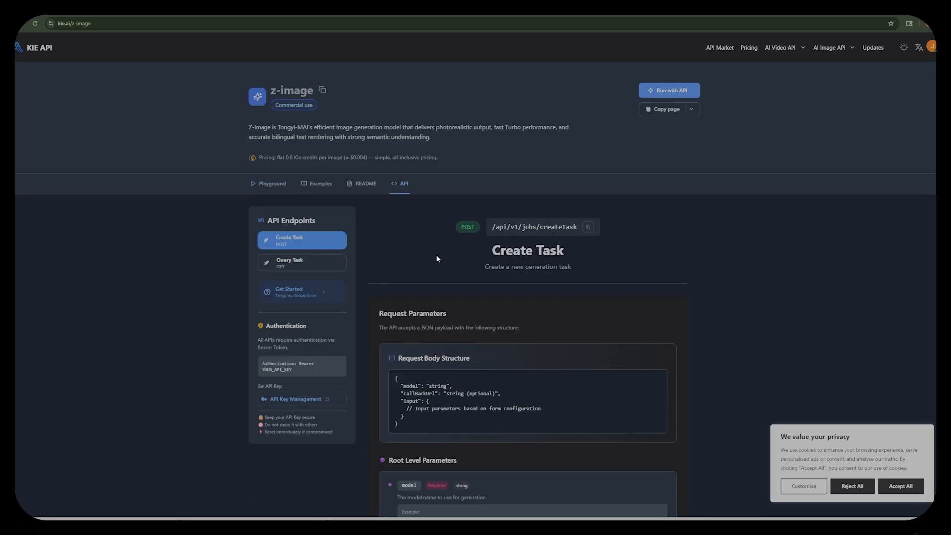
{"action": "scroll", "coordinate": [436, 254], "scroll_direction": "down", "scroll_amount": 5}
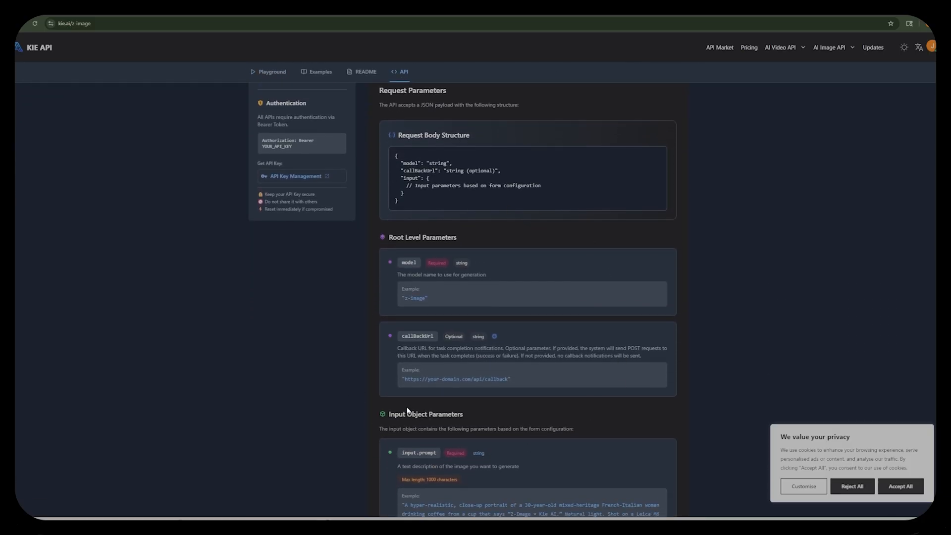
{"action": "scroll", "coordinate": [408, 411], "scroll_direction": "down", "scroll_amount": 6}
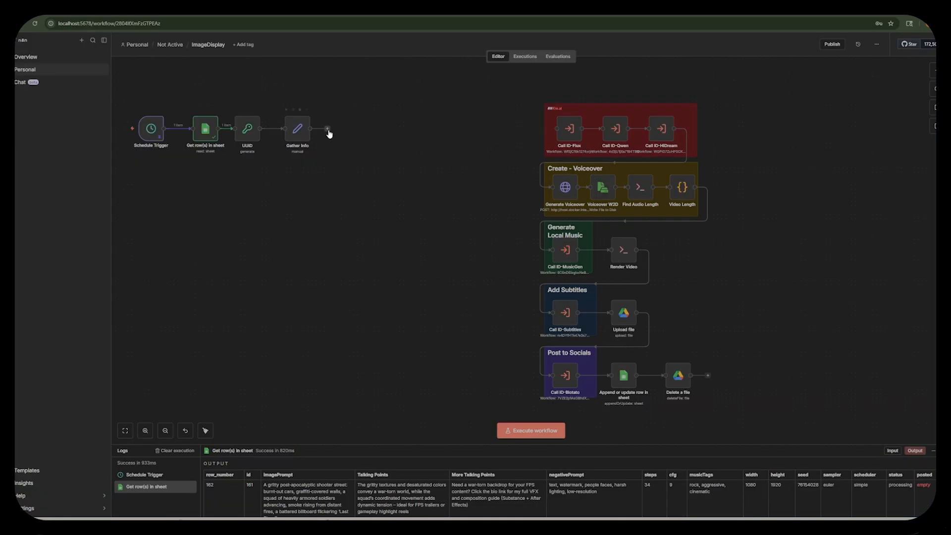
Add an HTTP Request node after Gather Info in the n8n workflow and set its method to POST.
{"action": "left_click", "coordinate": [327, 128]}
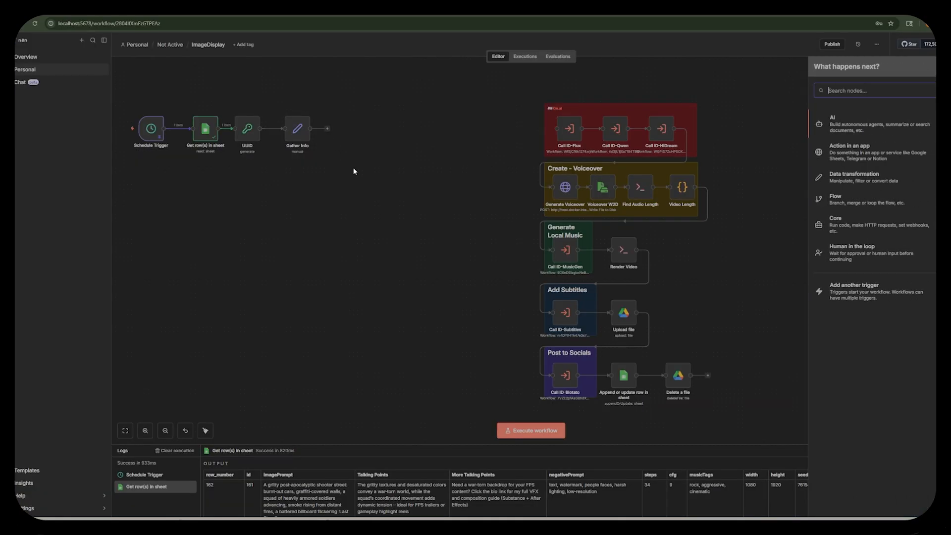
{"action": "type", "text": "http"}
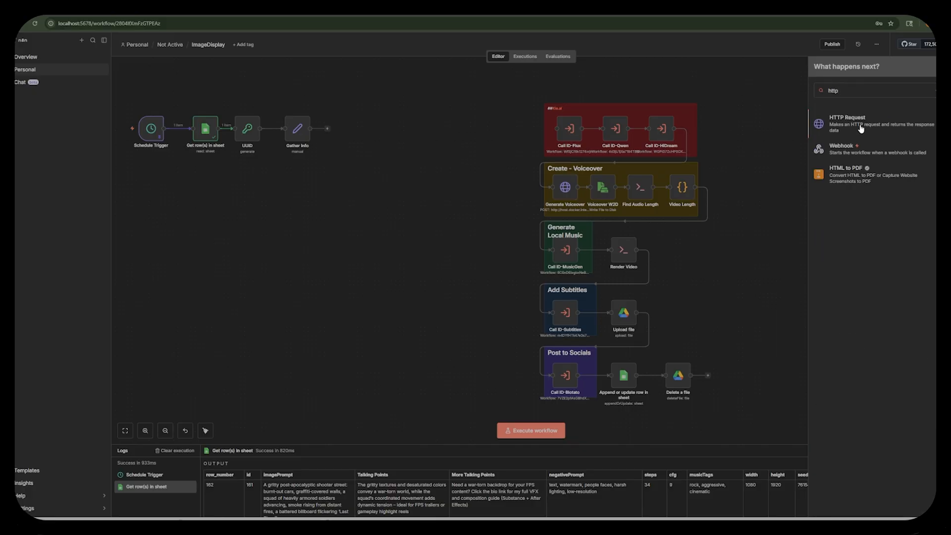
{"action": "left_click", "coordinate": [861, 129]}
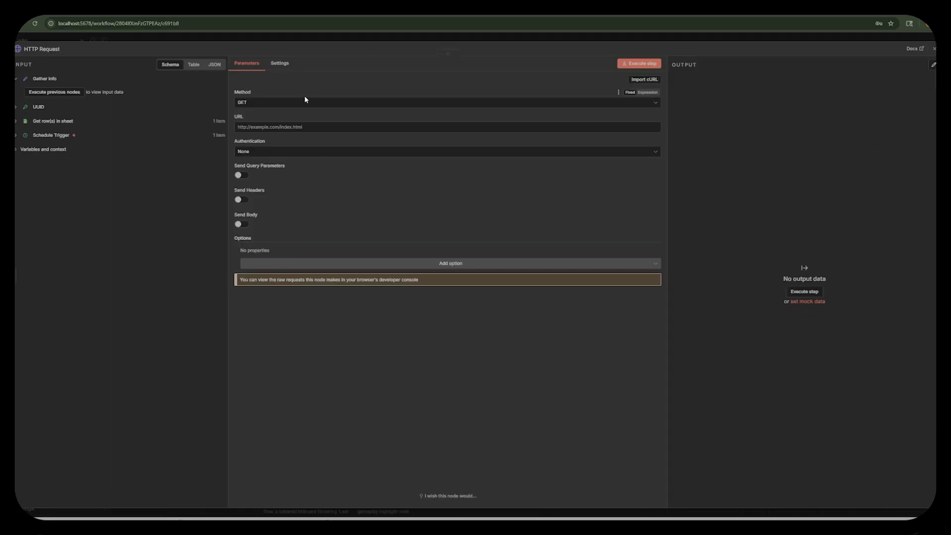
{"action": "left_click", "coordinate": [287, 105]}
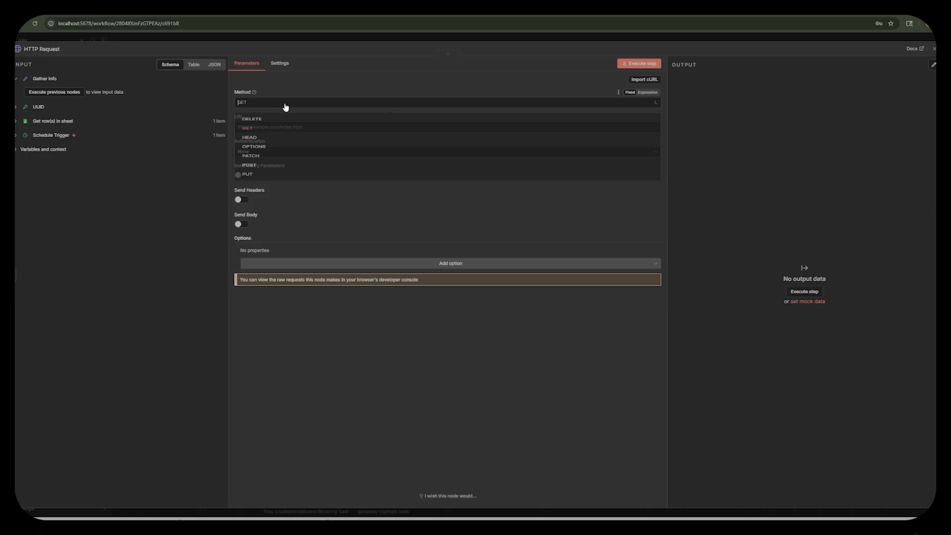
{"action": "left_click", "coordinate": [254, 186]}
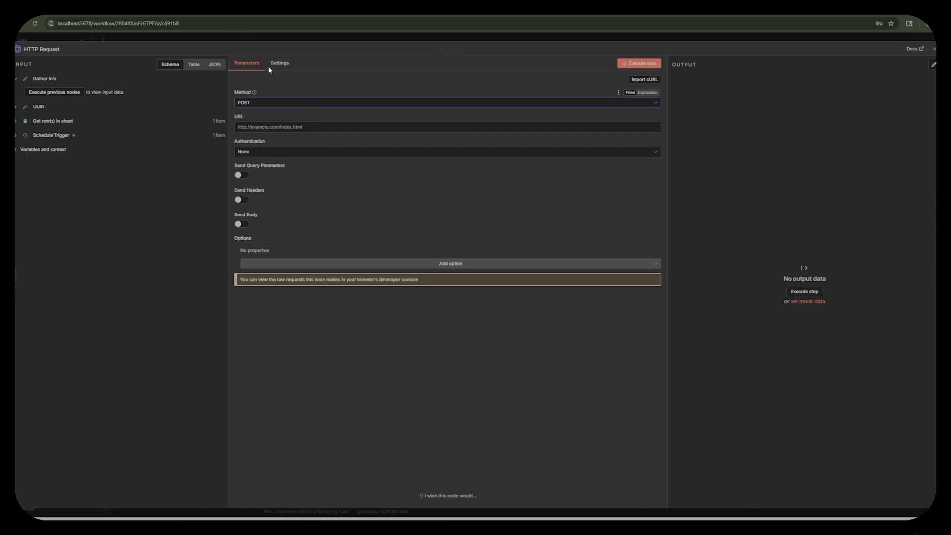
{"action": "left_click", "coordinate": [212, 7]}
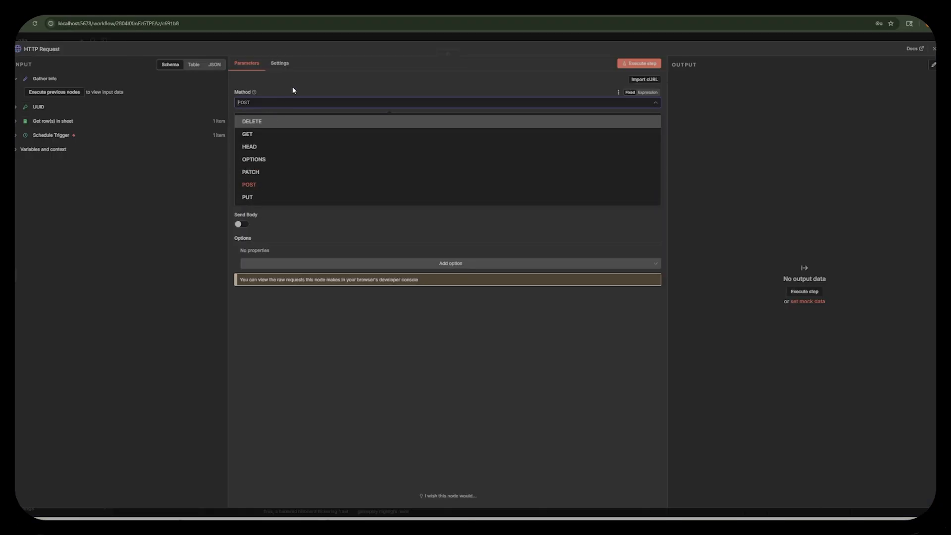
{"action": "left_click", "coordinate": [265, 101]}
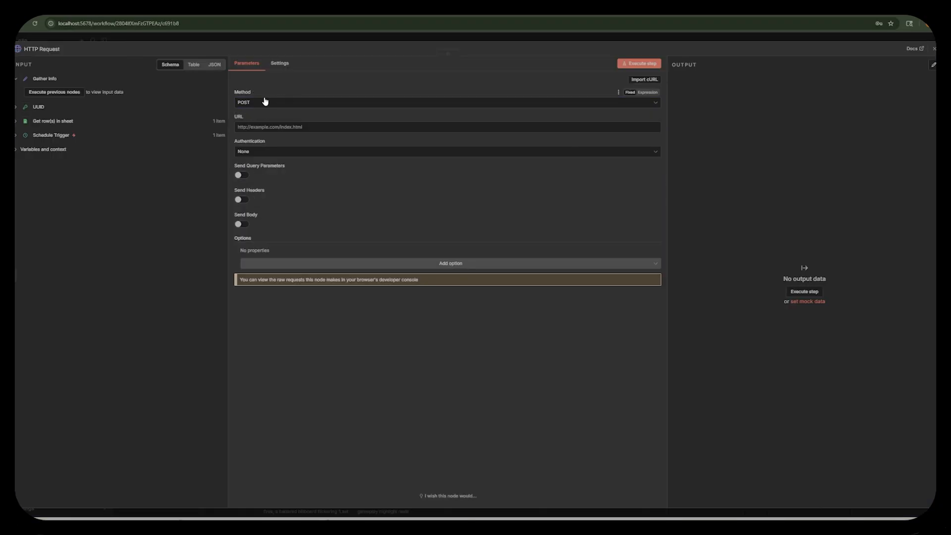
{"action": "left_click", "coordinate": [319, 128]}
{"action": "type", "text": "https://api.k"}
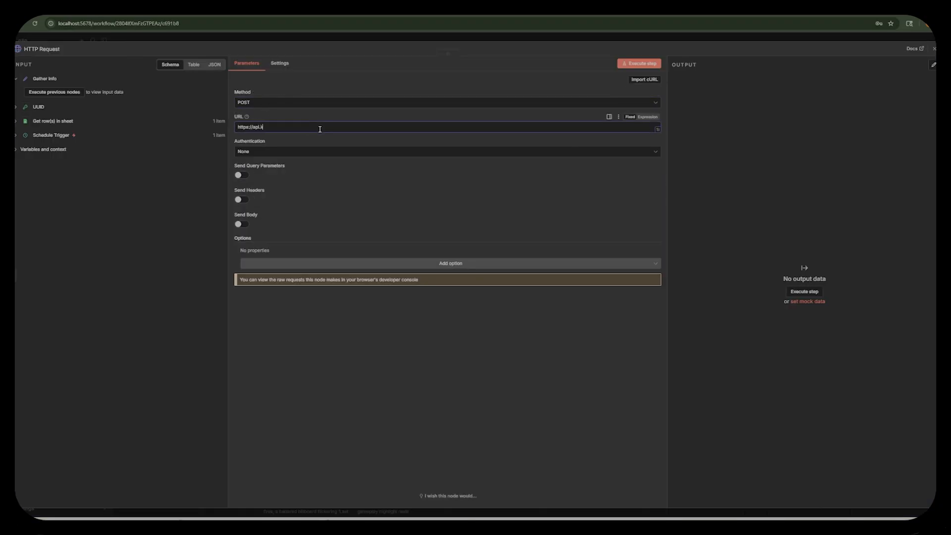
{"action": "type", "text": "ie.ai/api/v1/jobs/createTask"}
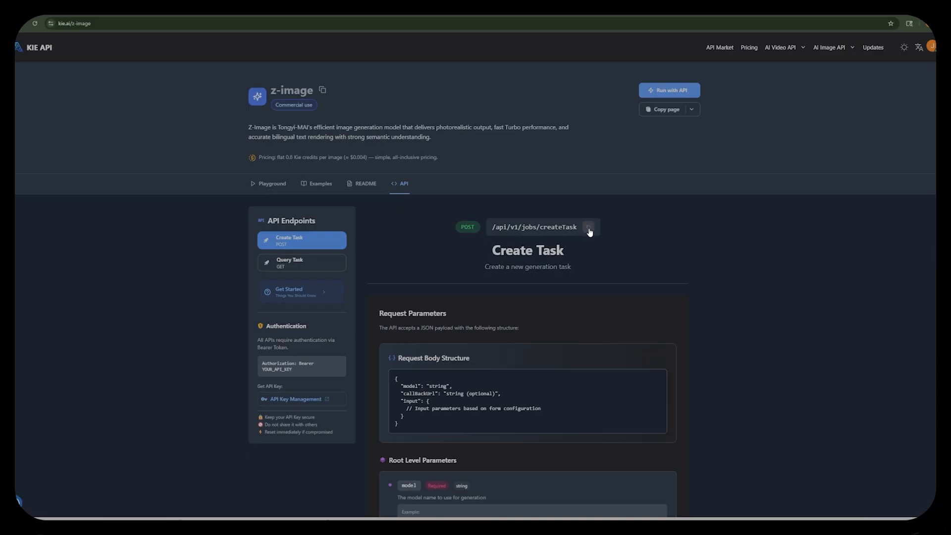
Replace the URL's path after the kie.ai domain with the /api/v1/jobs/createTask endpoint copied from the z-image API page.
{"action": "left_click", "coordinate": [588, 227]}
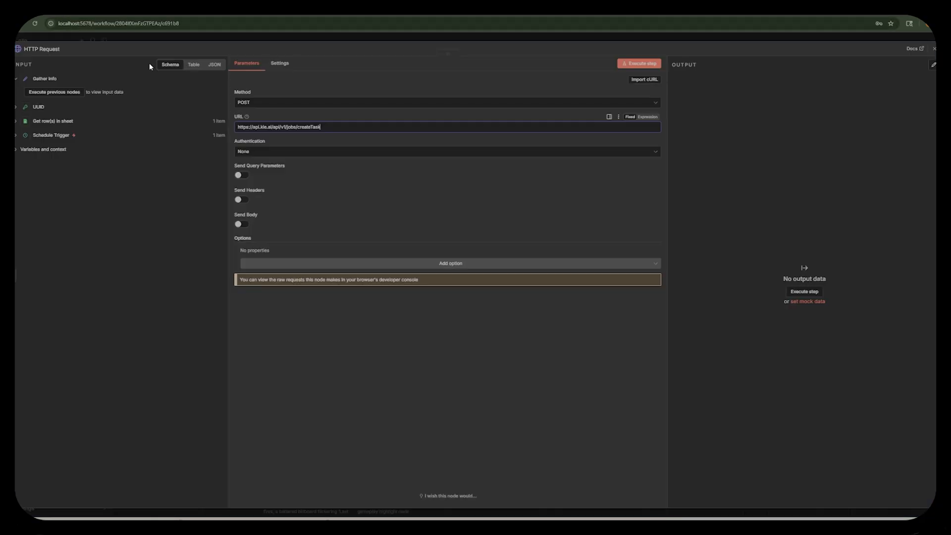
{"action": "left_click_drag", "start_coordinate": [320, 127], "coordinate": [282, 127]}
{"action": "key", "text": "BackSpace"}
{"action": "key", "text": "ctrl+v"}
{"action": "key", "text": "BackSpace"}
{"action": "key", "text": "BackSpace"}
{"action": "key", "text": "BackSpace"}
{"action": "key", "text": "BackSpace"}
{"action": "key", "text": "BackSpace"}
{"action": "key", "text": "BackSpace"}
{"action": "type", "text": "i/"}
Set the HTTP Request authentication to Generic Credential Type with Header Auth and select the Kei.ai CWO credential.
{"action": "left_click", "coordinate": [270, 152]}
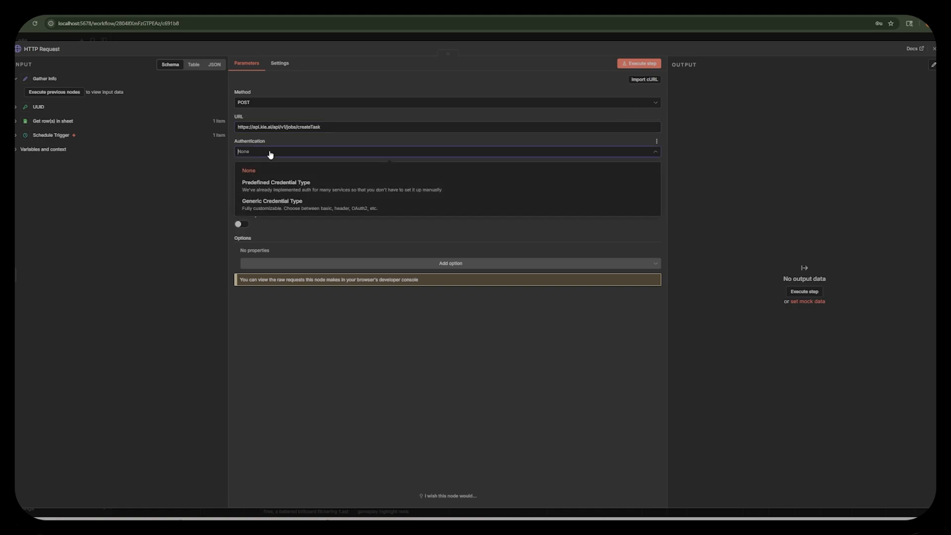
{"action": "left_click", "coordinate": [276, 206]}
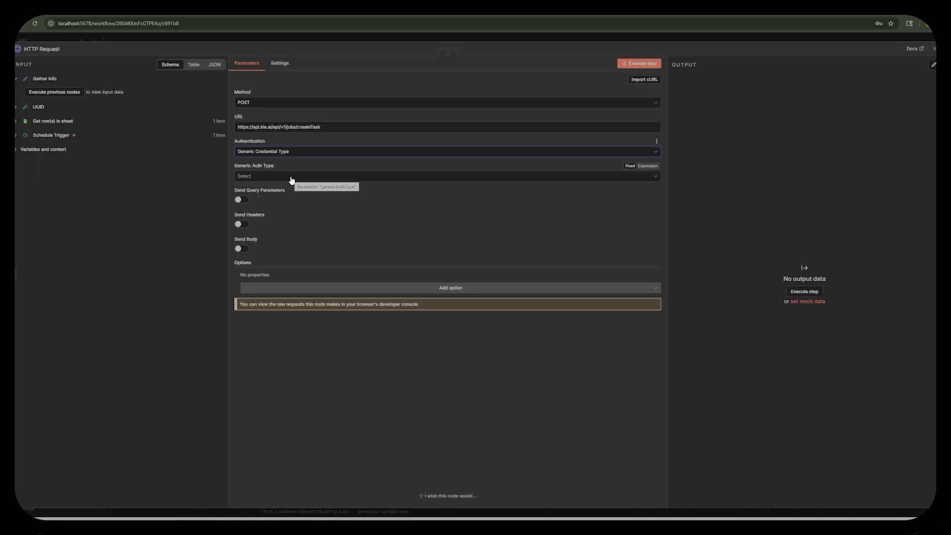
{"action": "left_click", "coordinate": [291, 178]}
{"action": "left_click", "coordinate": [274, 237]}
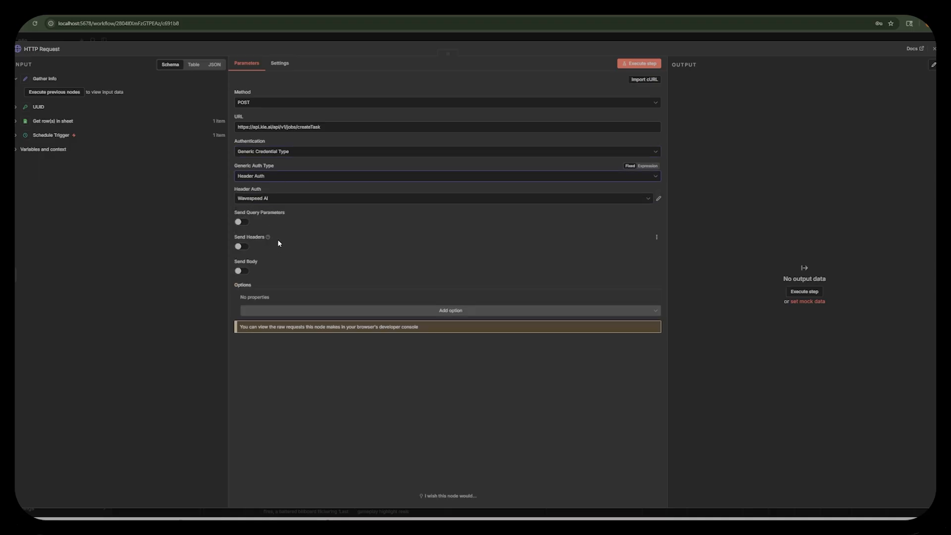
{"action": "left_click", "coordinate": [278, 198]}
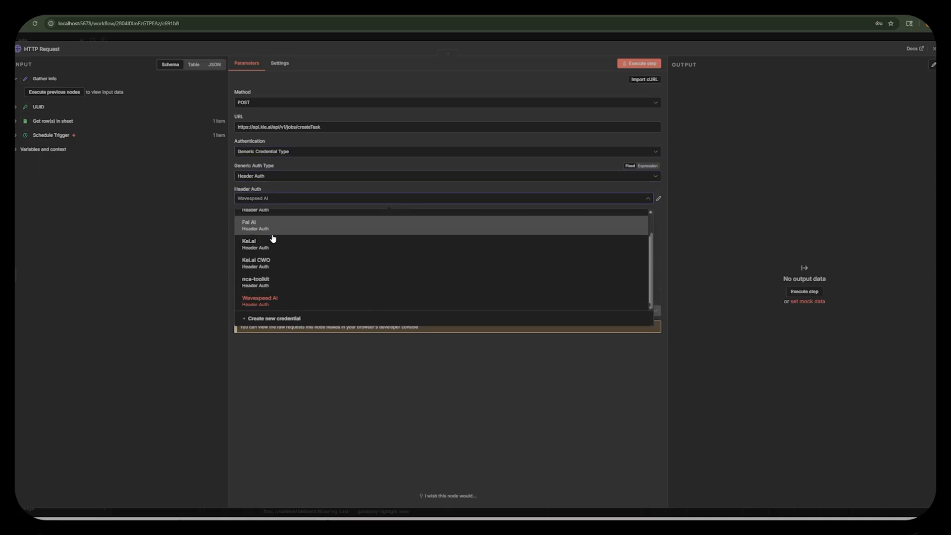
{"action": "left_click", "coordinate": [290, 263]}
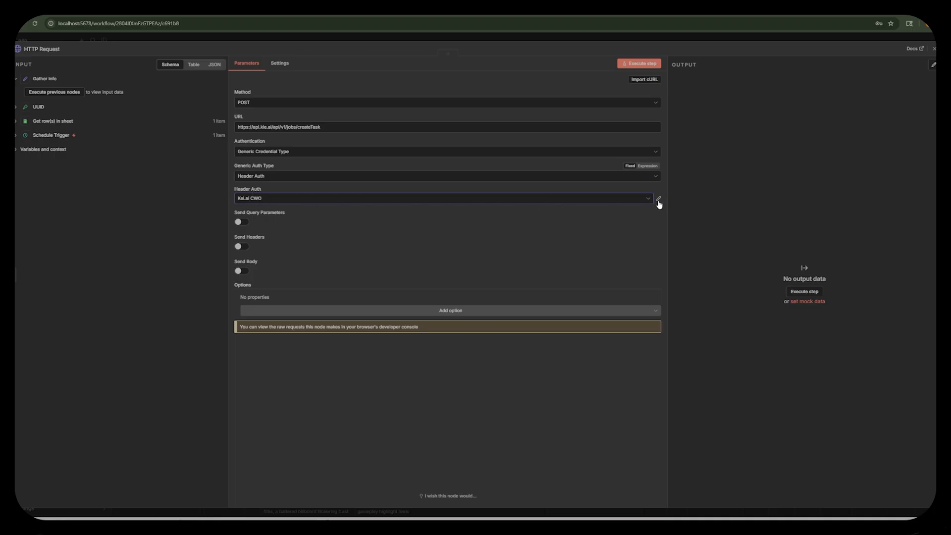
Review the available header credentials and the Kei.ai CWO settings against kie.ai's Bearer authentication instructions and API key management page.
{"action": "left_click", "coordinate": [371, 199]}
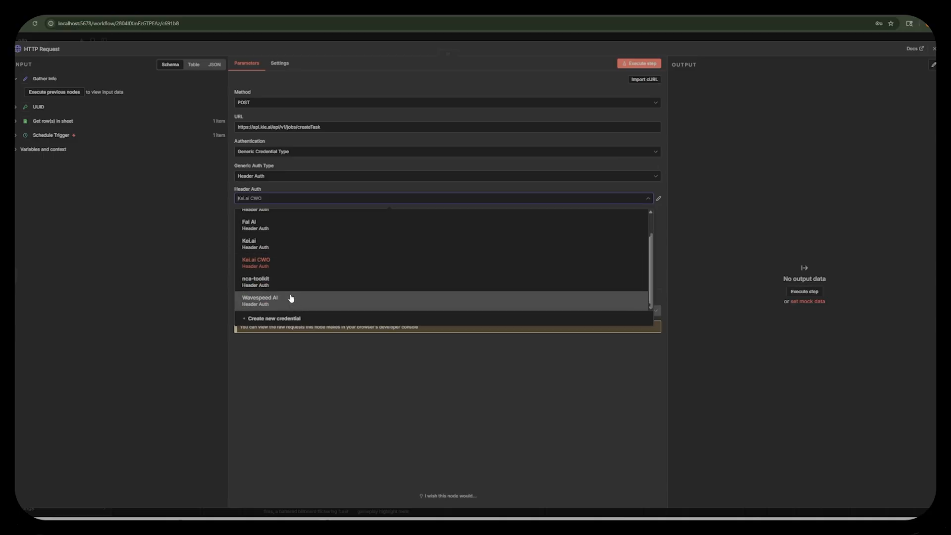
{"action": "scroll", "coordinate": [272, 263], "scroll_direction": "up", "scroll_amount": 3}
{"action": "scroll", "coordinate": [276, 223], "scroll_direction": "down", "scroll_amount": 3}
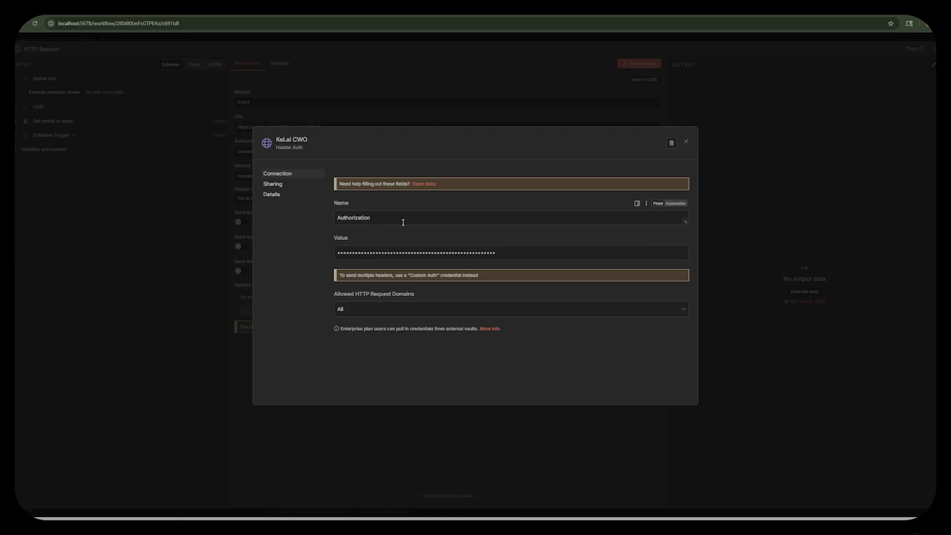
{"action": "left_click", "coordinate": [223, 7]}
{"action": "scroll", "coordinate": [258, 263], "scroll_direction": "down", "scroll_amount": 2}
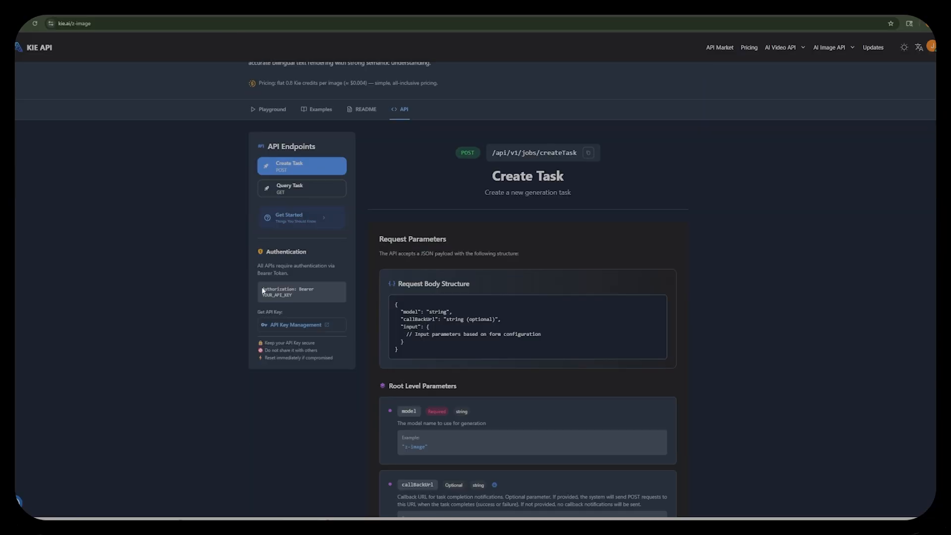
{"action": "left_click", "coordinate": [306, 326]}
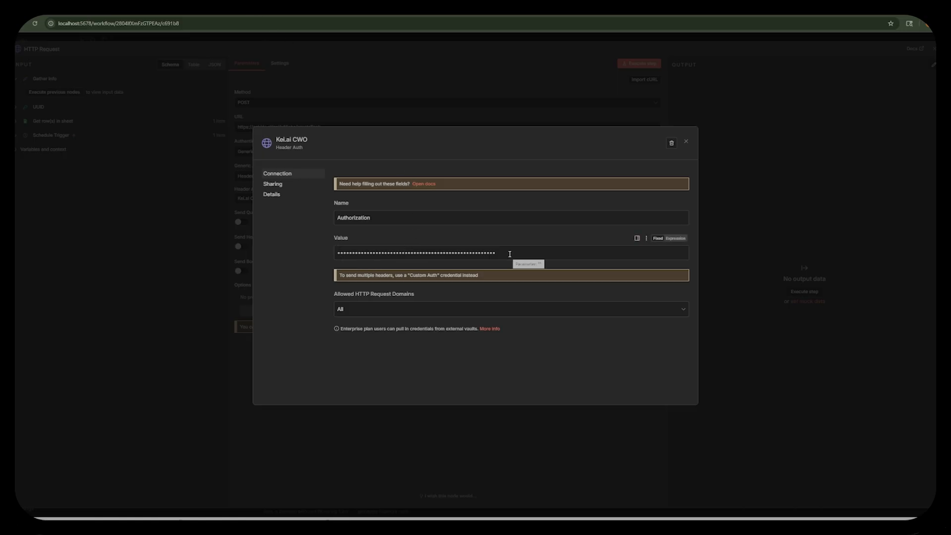
{"action": "left_click", "coordinate": [686, 143]}
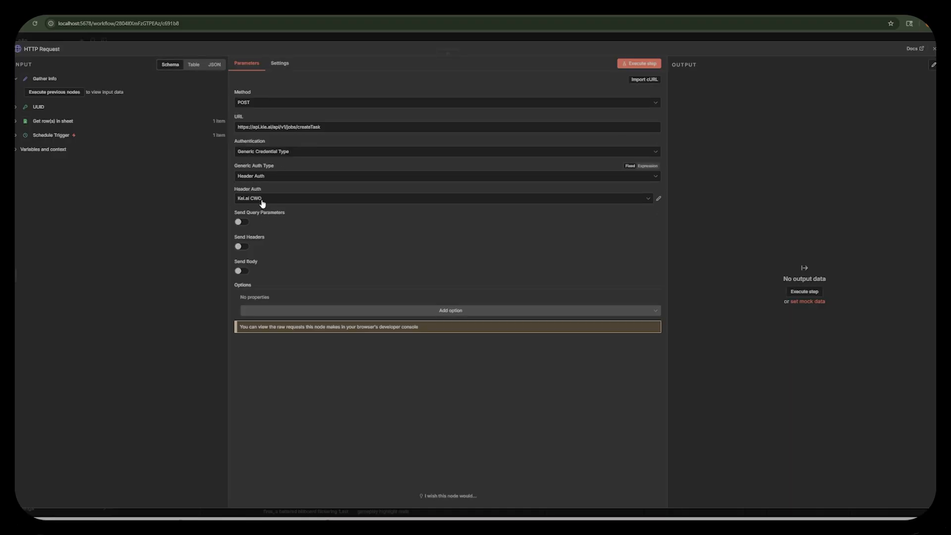
Enable the request body, specify it using JSON, and insert the Request Body Structure copied from the z-image API page.
{"action": "left_click", "coordinate": [242, 272]}
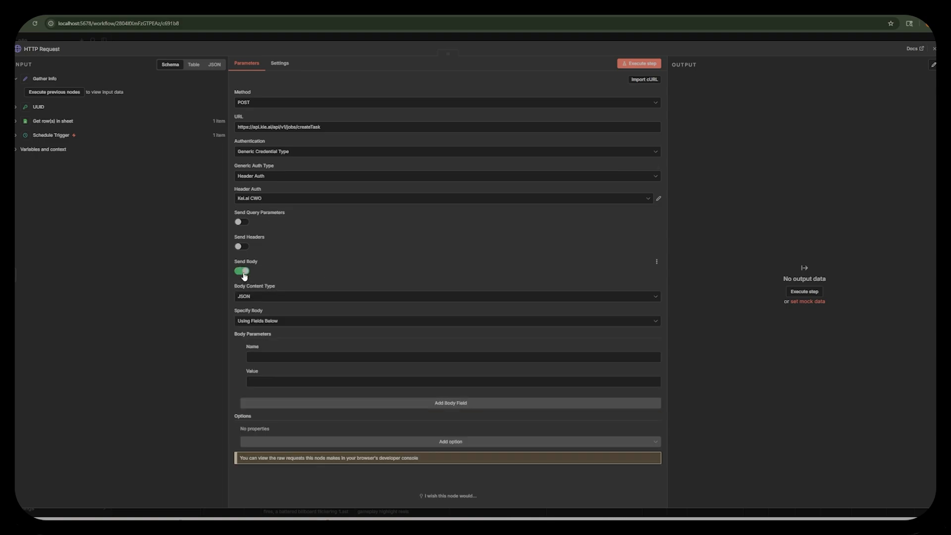
{"action": "left_click", "coordinate": [286, 322]}
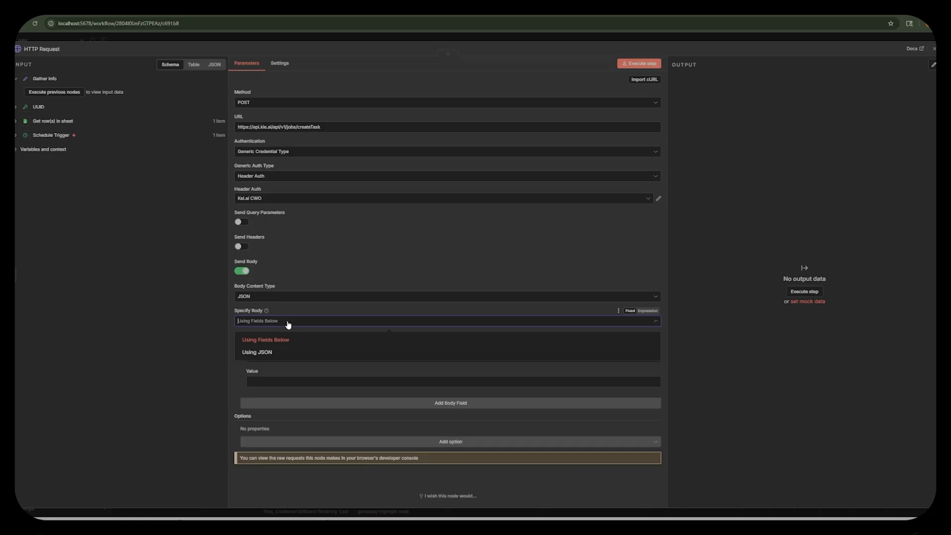
{"action": "left_click", "coordinate": [280, 352]}
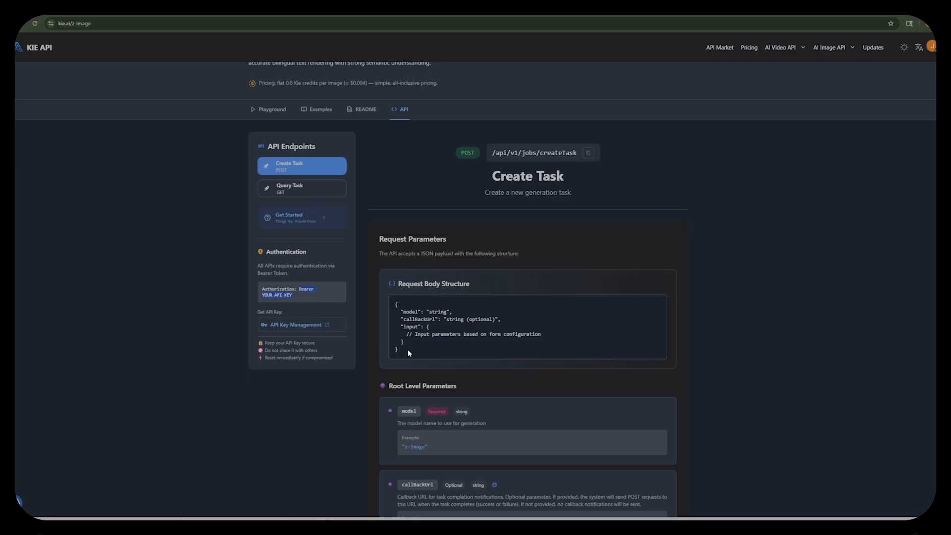
{"action": "left_click_drag", "start_coordinate": [409, 349], "coordinate": [385, 299]}
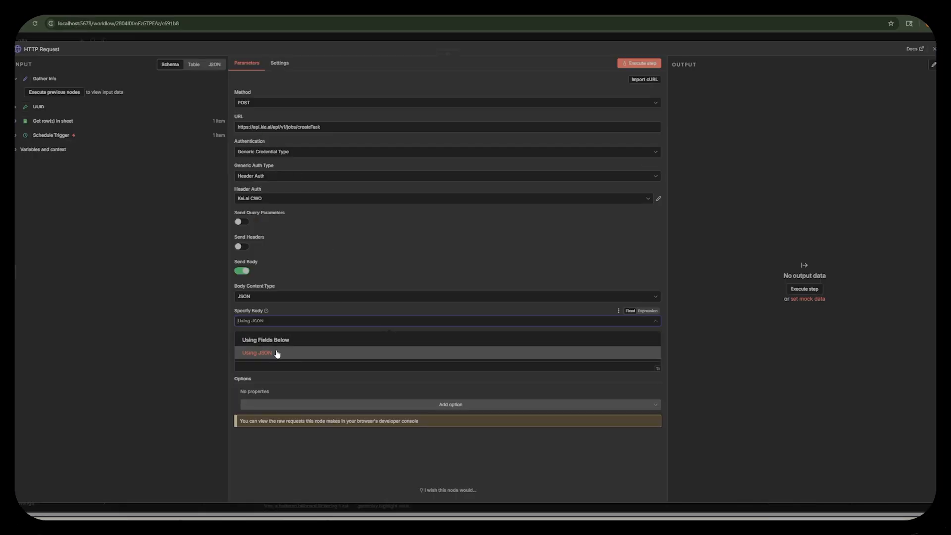
{"action": "left_click", "coordinate": [307, 270]}
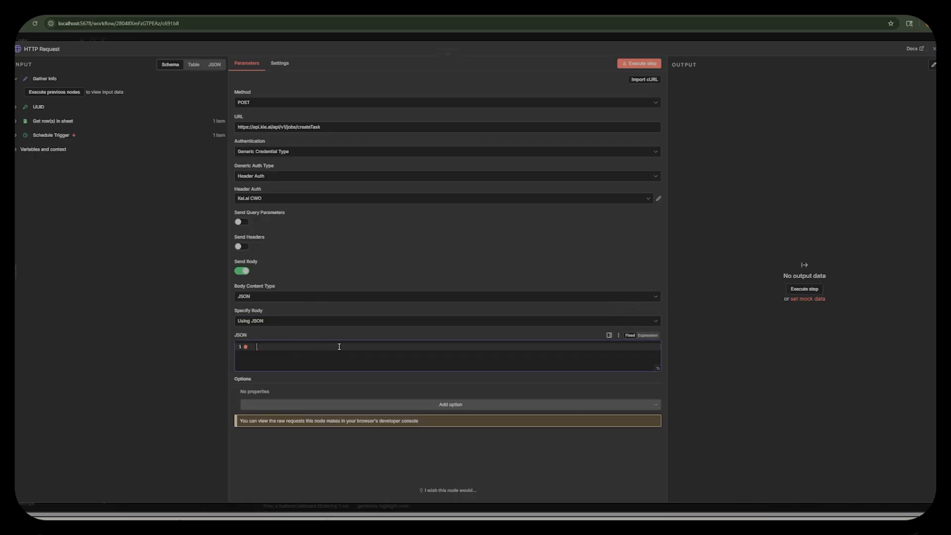
{"action": "key", "text": "ctrl+v"}
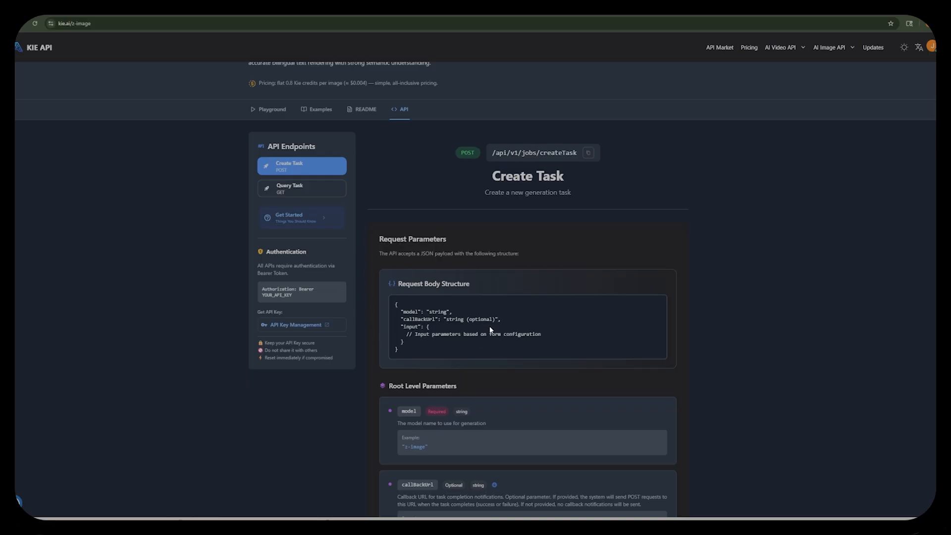
Set the JSON body's model to "z-image" as given in the API documentation and delete the optional callBackUrl line.
{"action": "scroll", "coordinate": [371, 297], "scroll_direction": "down", "scroll_amount": 3}
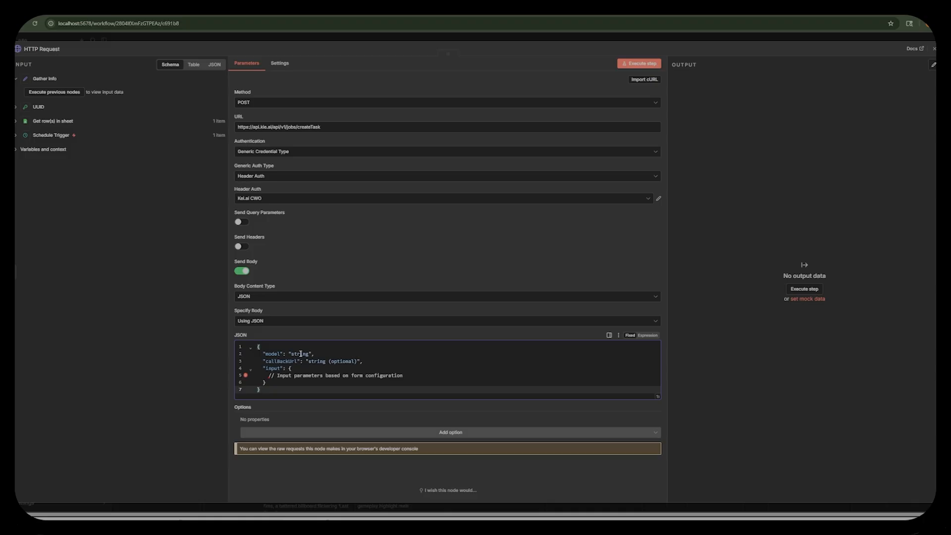
{"action": "double_click", "coordinate": [301, 354]}
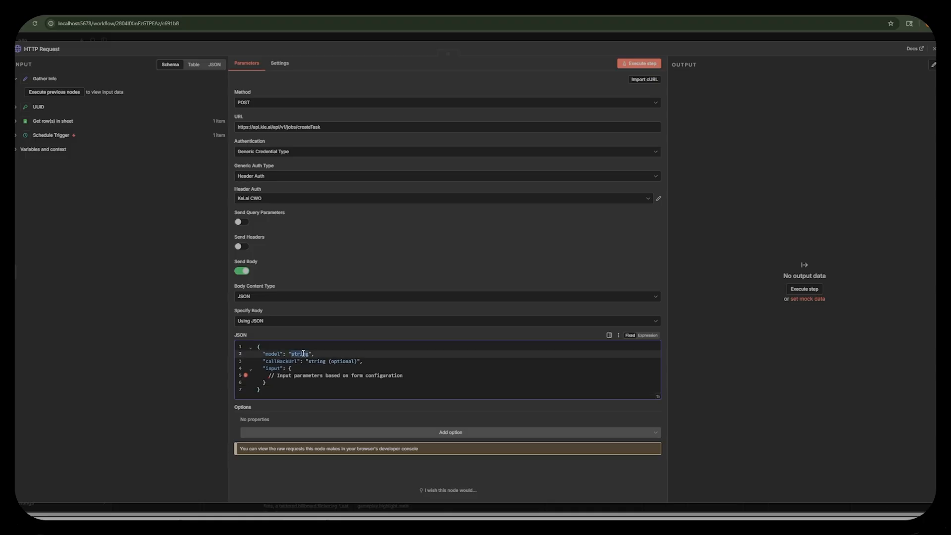
{"action": "type", "text": "z-image"}
{"action": "type", "text": "e"}
{"action": "left_click_drag", "start_coordinate": [363, 362], "coordinate": [236, 361]}
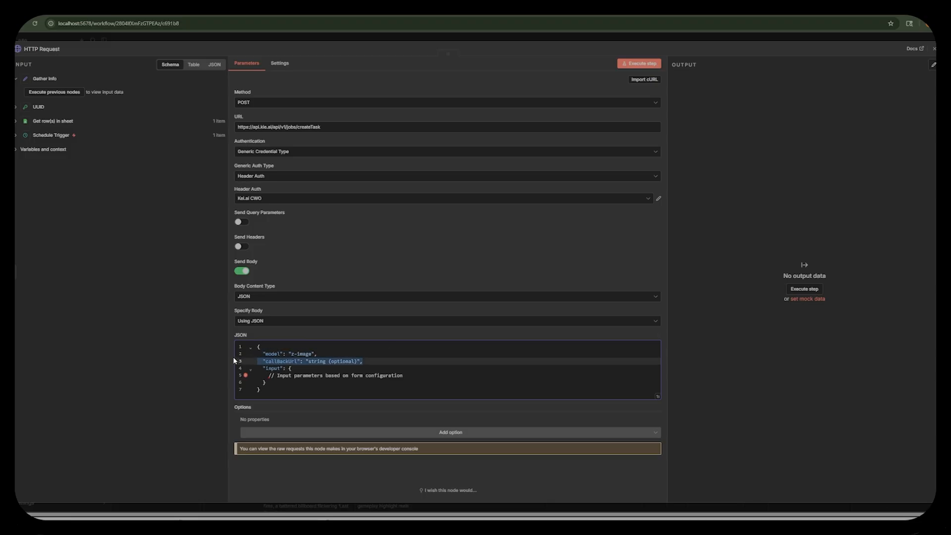
{"action": "key", "text": "BackSpace"}
{"action": "key", "text": "BackSpace"}
{"action": "key", "text": "Down"}
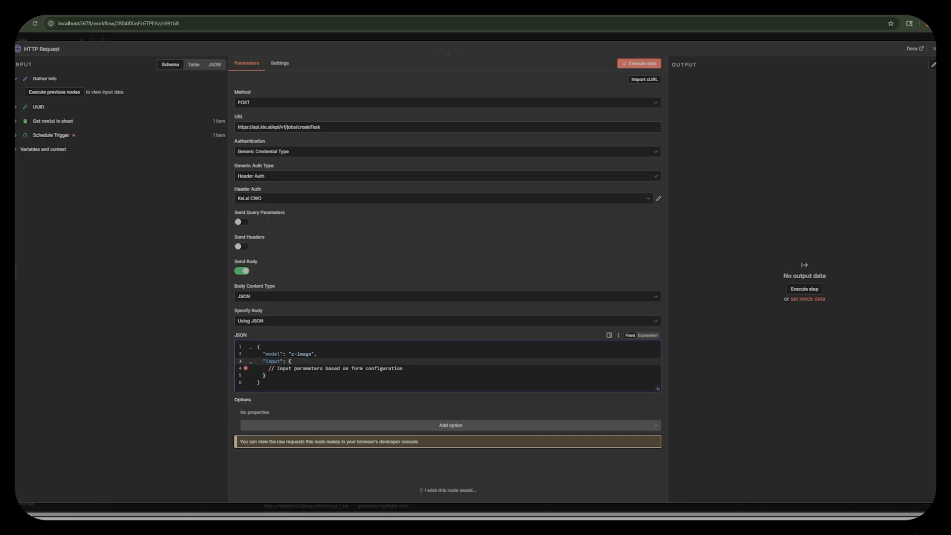
Check the documented input parameters and replace the placeholder comment in the JSON input object with an empty "prompt" parameter.
{"action": "key", "text": "ctrl+Tab"}
{"action": "scroll", "coordinate": [369, 408], "scroll_direction": "down", "scroll_amount": 4}
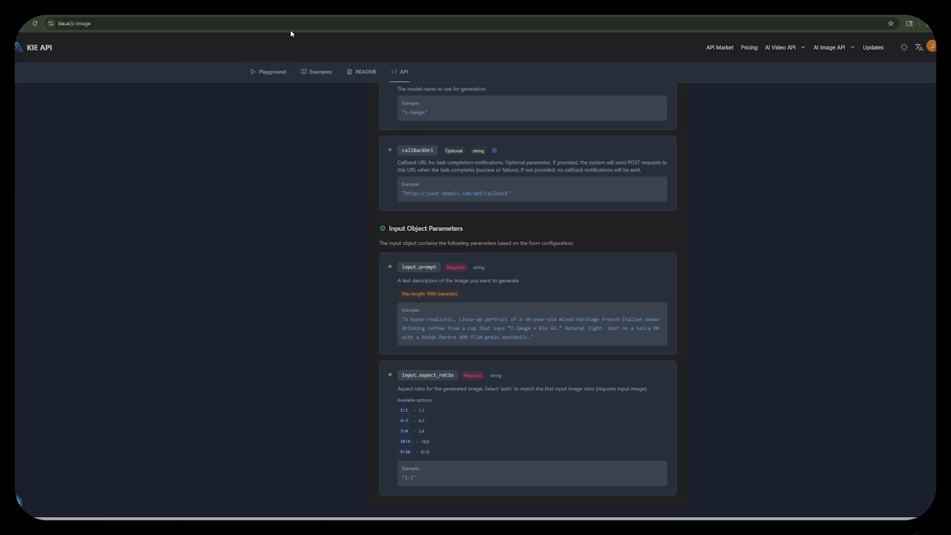
{"action": "key", "text": "ctrl+shift+Tab"}
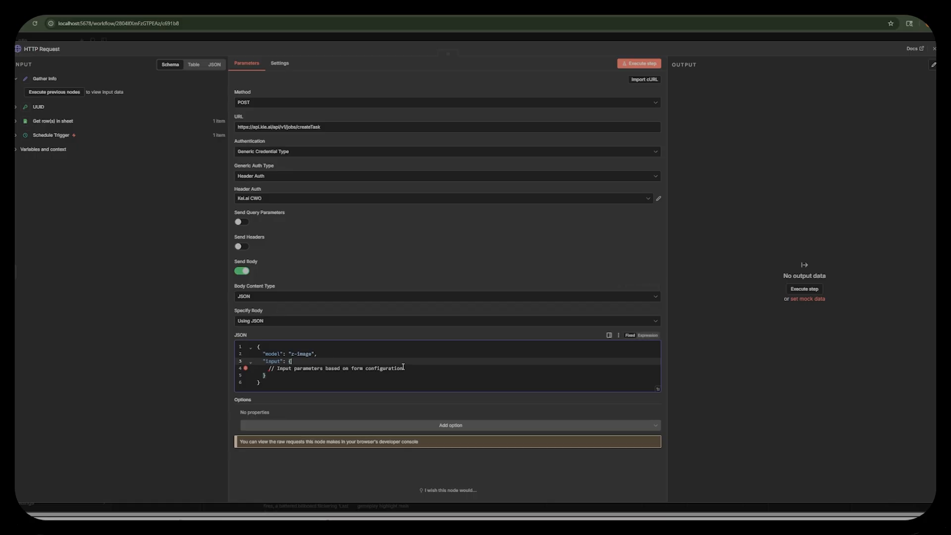
{"action": "left_click_drag", "start_coordinate": [403, 366], "coordinate": [266, 367]}
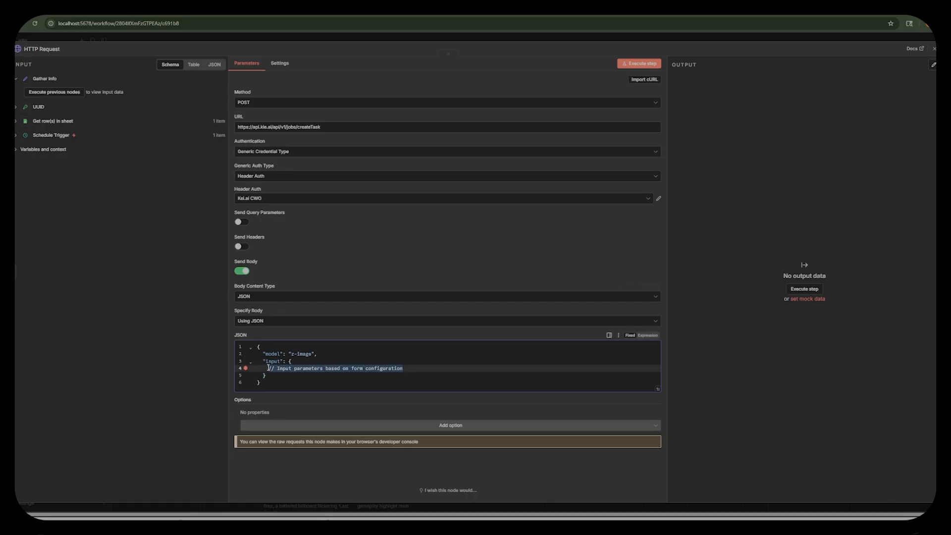
{"action": "key", "text": "BackSpace"}
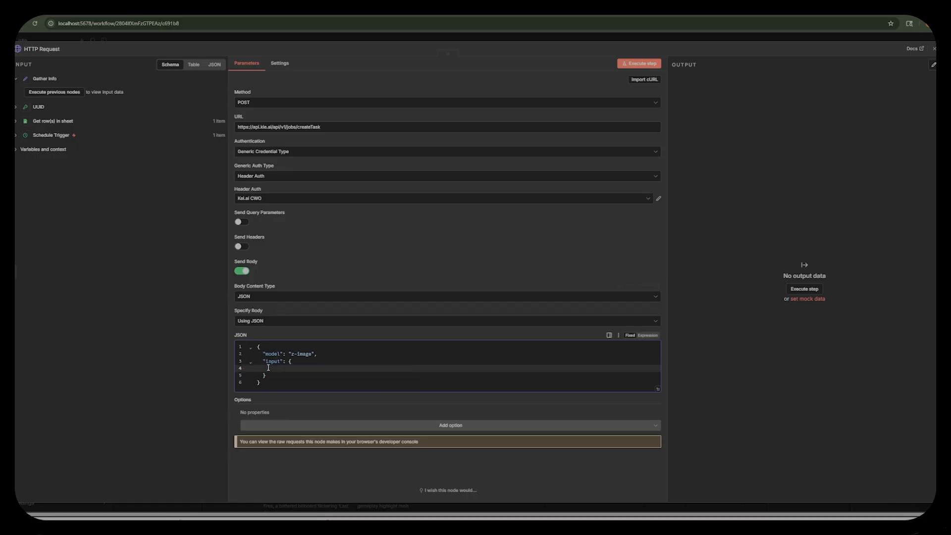
{"action": "type", "text": "\"prompt\": \"\","}
{"action": "left_click", "coordinate": [16, 108]}
{"action": "left_click", "coordinate": [17, 136]}
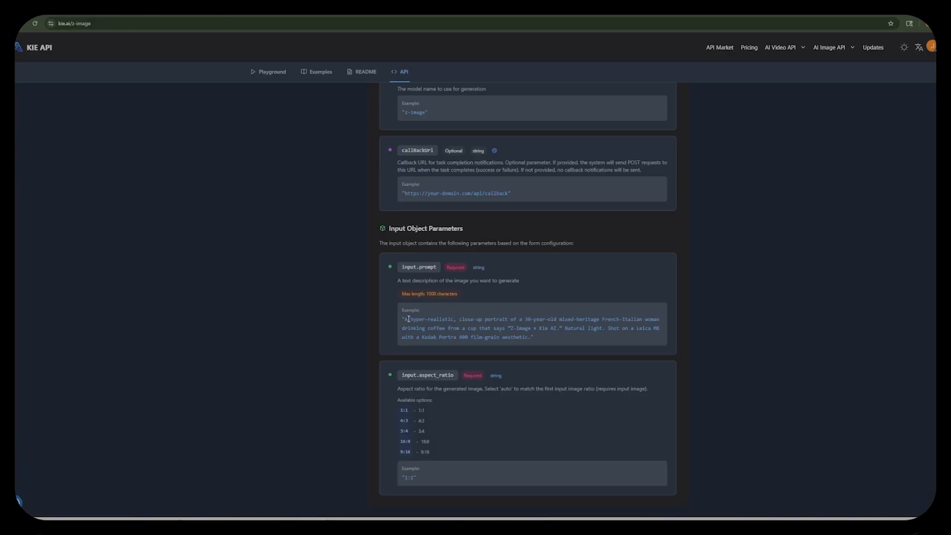
Check the documented aspect ratio options, add "aspect_ratio": "9:16" below the prompt in the JSON body, and close the HTTP Request node.
{"action": "scroll", "coordinate": [409, 319], "scroll_direction": "down", "scroll_amount": 2}
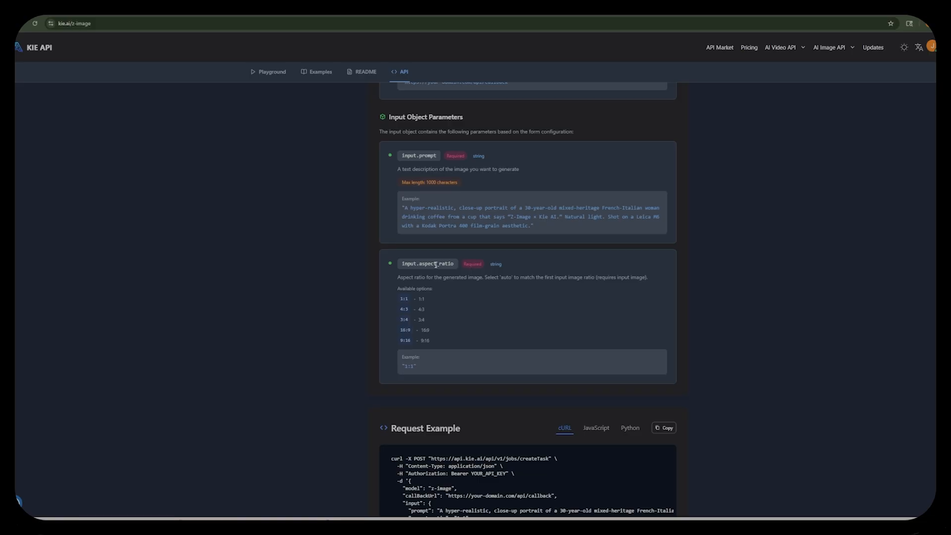
{"action": "left_click", "coordinate": [53, 13]}
{"action": "left_click", "coordinate": [316, 369]}
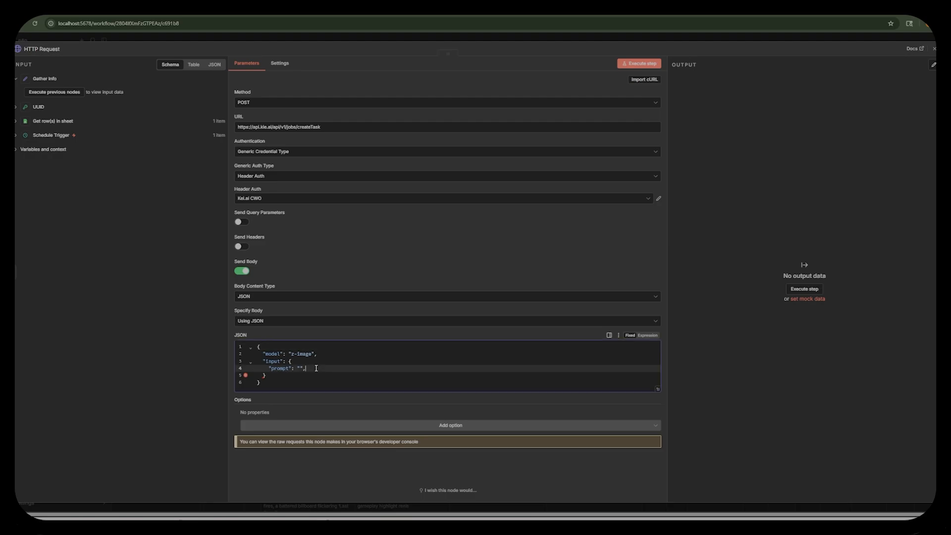
{"action": "key", "text": "Return"}
{"action": "type", "text": "\"aspect_ratio"}
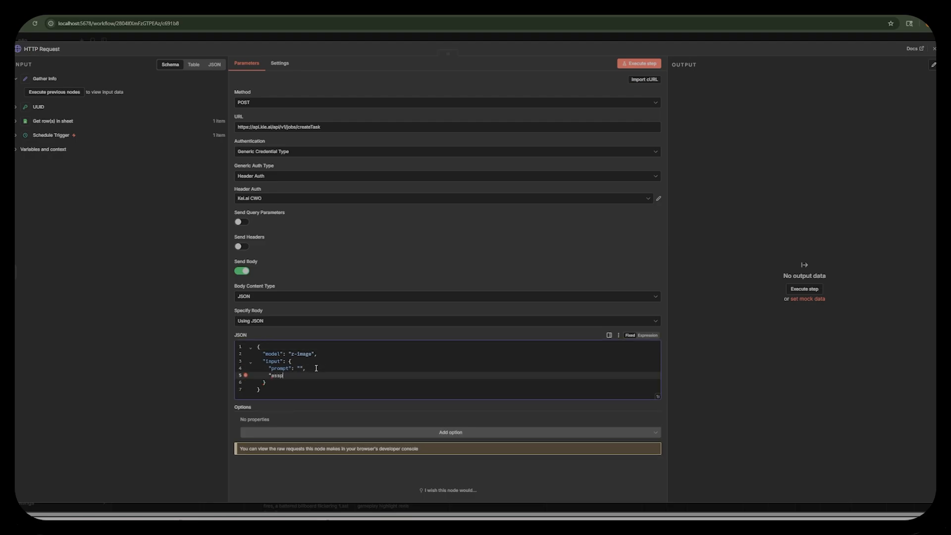
{"action": "type", "text": "\": \"\""}
{"action": "left_click", "coordinate": [234, 9]}
{"action": "type", "text": ":16"}
{"action": "left_click", "coordinate": [301, 368]}
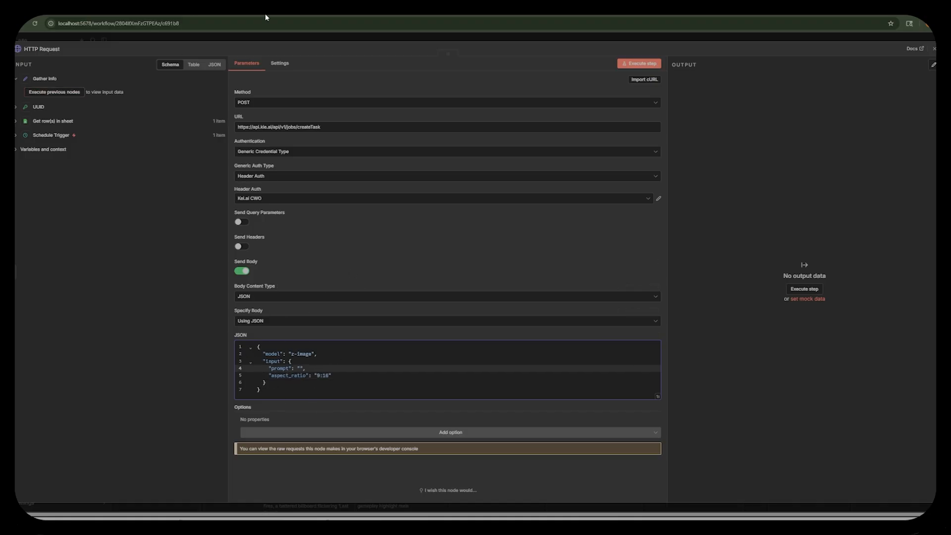
{"action": "left_click", "coordinate": [253, 38]}
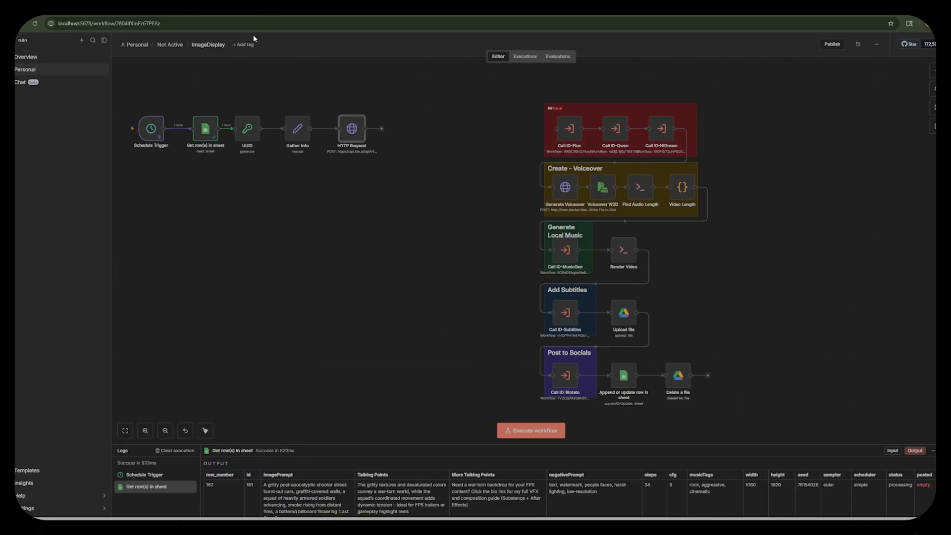
Delete the flux_sampler, flux_scheduler, seed, width, height, steps, cfg and negativePrompt fields from the Gather Info node, keeping only prompt.
{"action": "double_click", "coordinate": [297, 134]}
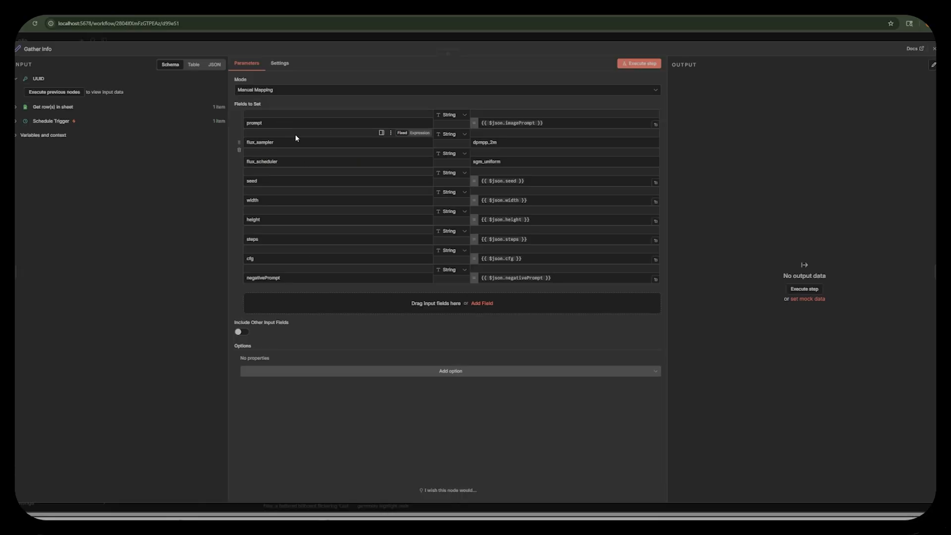
{"action": "left_click", "coordinate": [242, 148]}
{"action": "left_click", "coordinate": [242, 148]}
{"action": "left_click", "coordinate": [242, 148]}
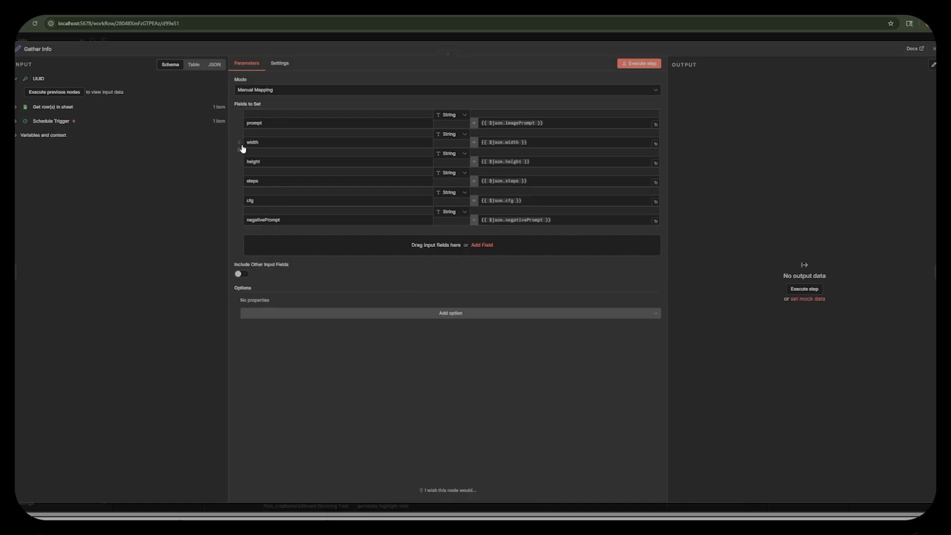
{"action": "left_click", "coordinate": [242, 147]}
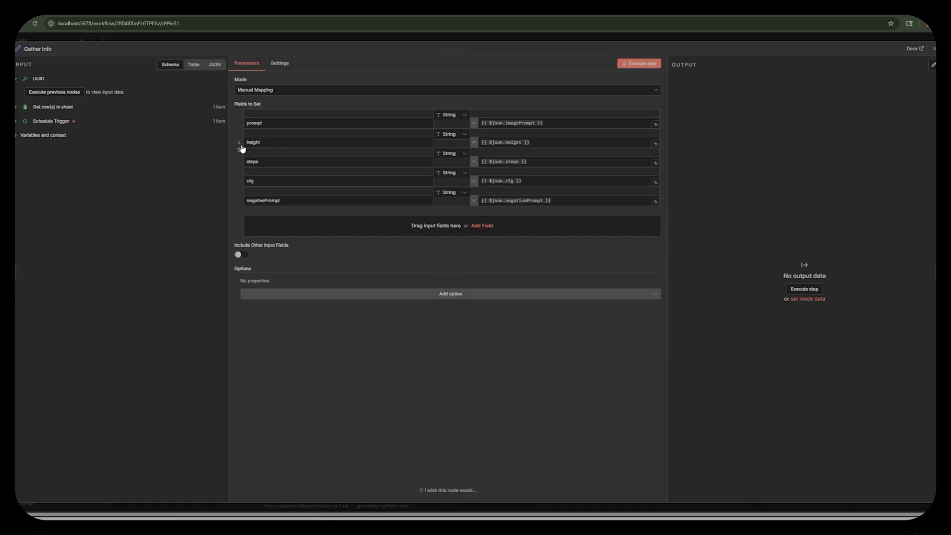
{"action": "left_click", "coordinate": [242, 148]}
{"action": "left_click", "coordinate": [241, 148]}
{"action": "left_click", "coordinate": [241, 147]}
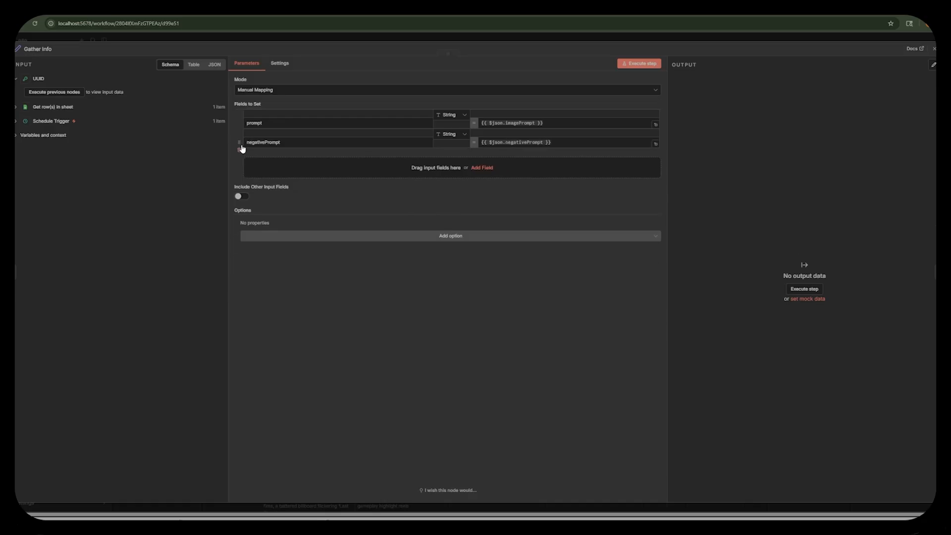
{"action": "left_click", "coordinate": [242, 147]}
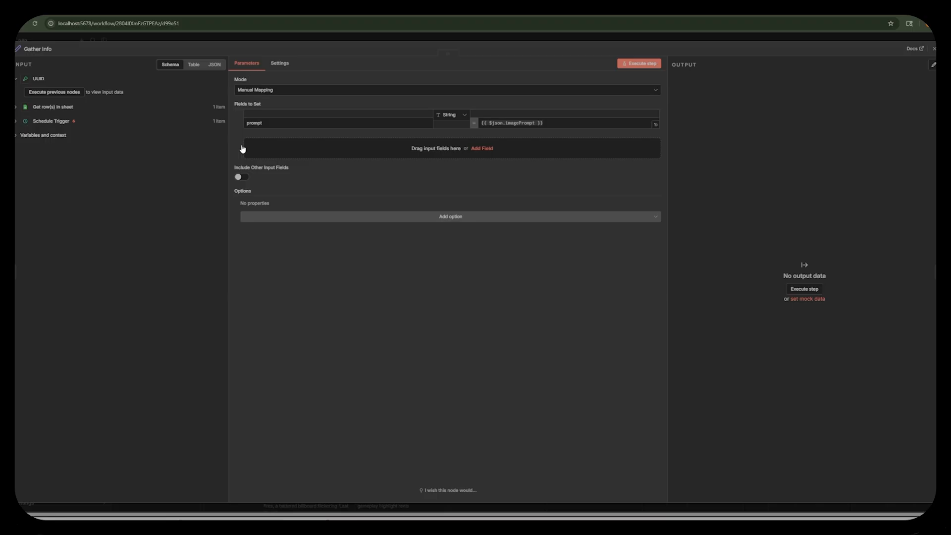
Close the Gather Info node and rename the HTTP Request node to "Generate zImage".
{"action": "left_click", "coordinate": [325, 38]}
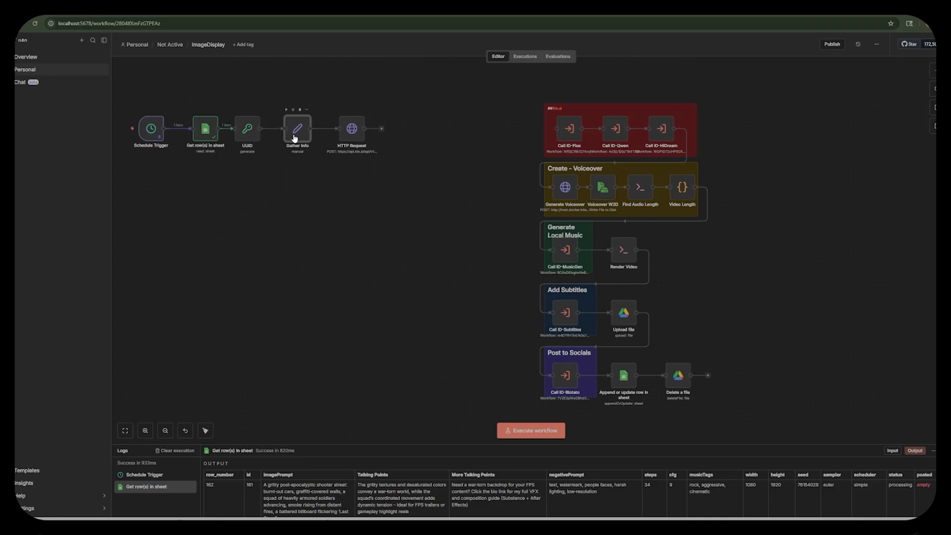
{"action": "double_click", "coordinate": [352, 128]}
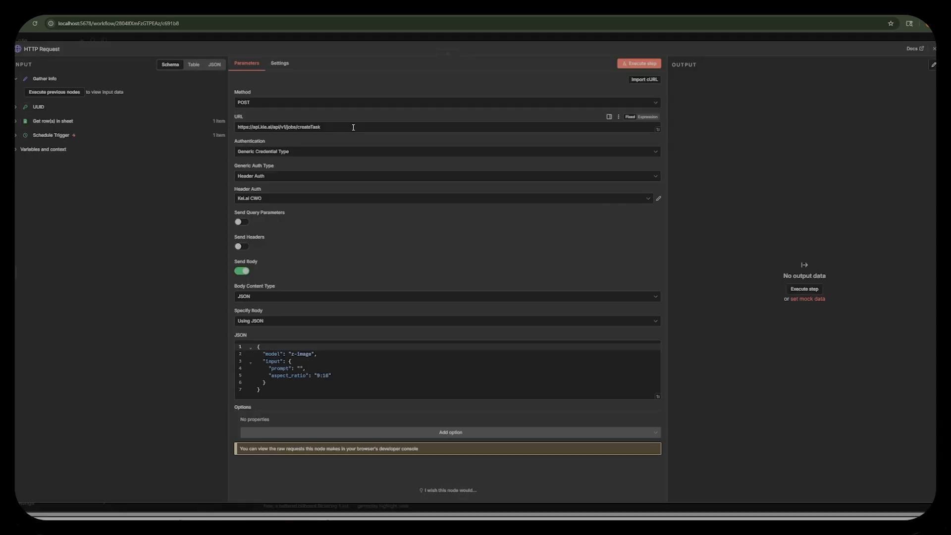
{"action": "left_click", "coordinate": [49, 50]}
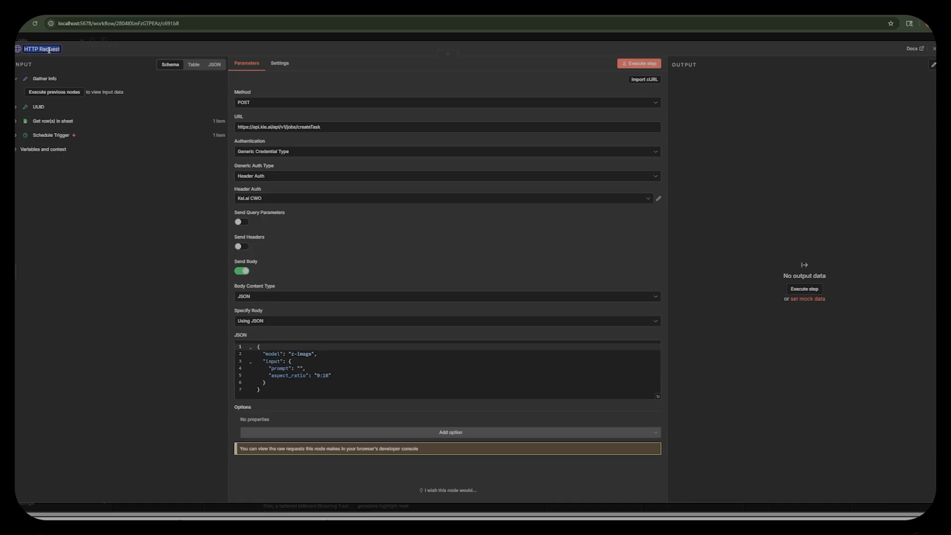
{"action": "type", "text": "Generate"}
{"action": "type", "text": " Image"}
{"action": "double_click", "coordinate": [49, 50]}
{"action": "type", "text": "zimage"}
{"action": "key", "text": "Return"}
{"action": "left_click", "coordinate": [180, 34]}
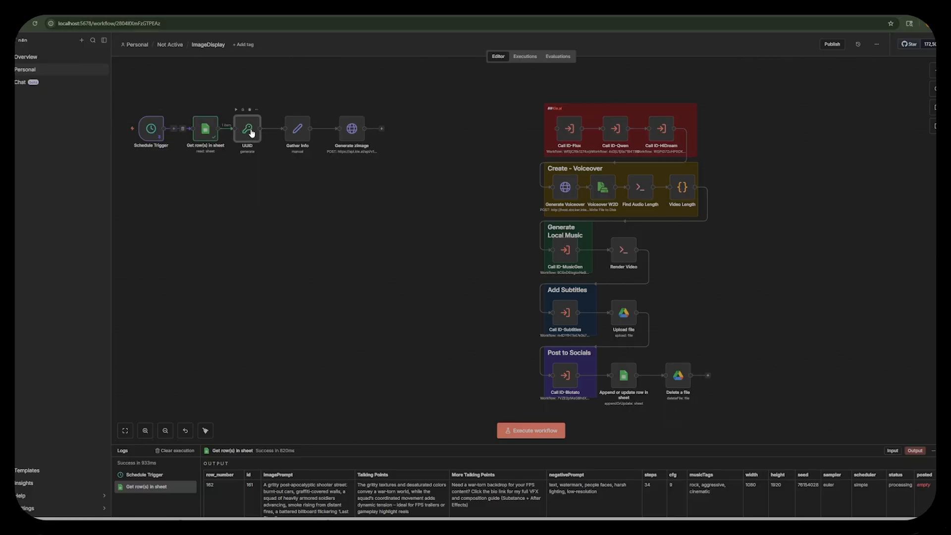
Run the UUID and Gather Info nodes, insert {{ $json.prompt }} as the prompt in the Generate zImage JSON body, and execute that node.
{"action": "left_click", "coordinate": [236, 111]}
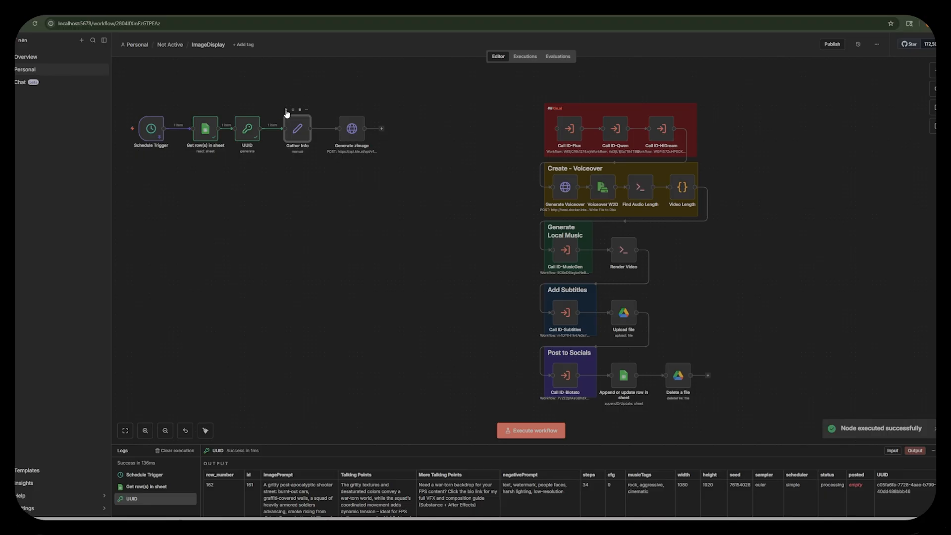
{"action": "left_click", "coordinate": [286, 109]}
{"action": "double_click", "coordinate": [352, 130]}
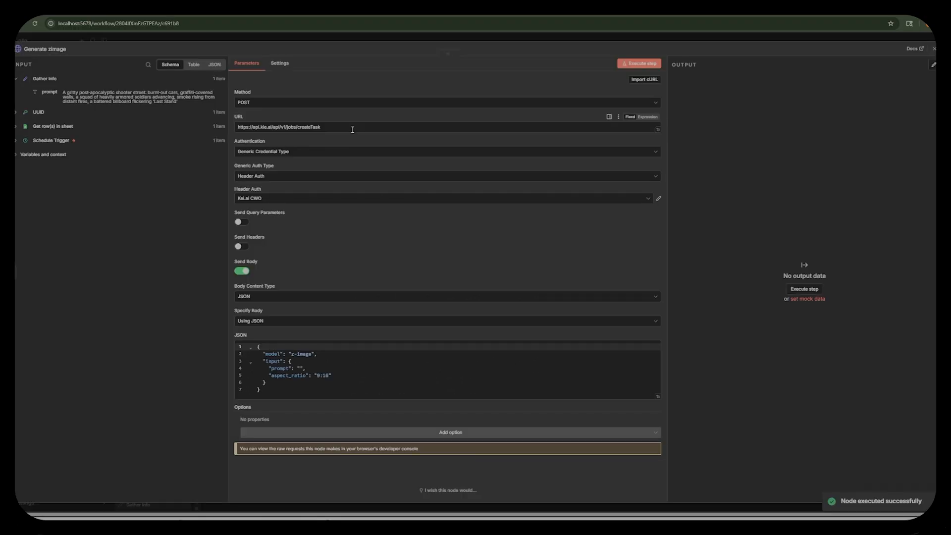
{"action": "left_click_drag", "start_coordinate": [49, 94], "coordinate": [286, 357]}
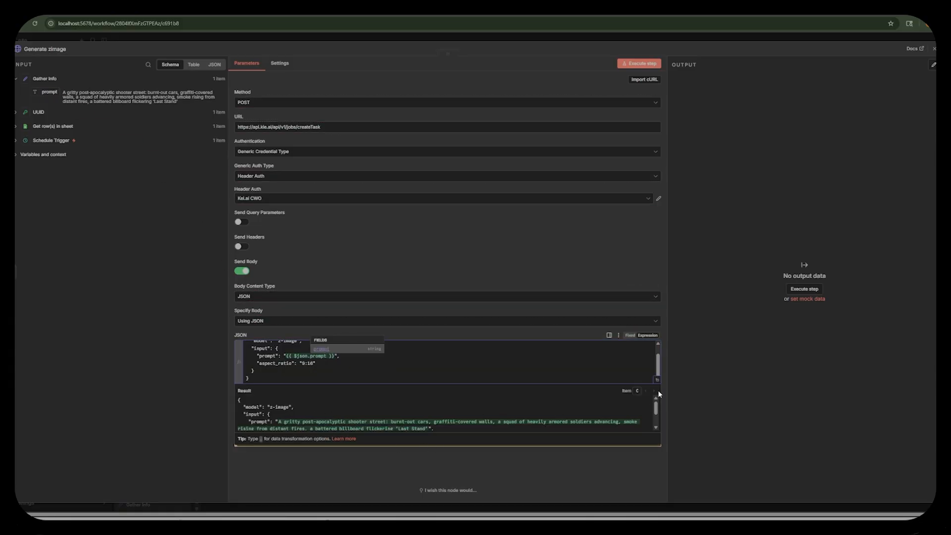
{"action": "left_click", "coordinate": [713, 373]}
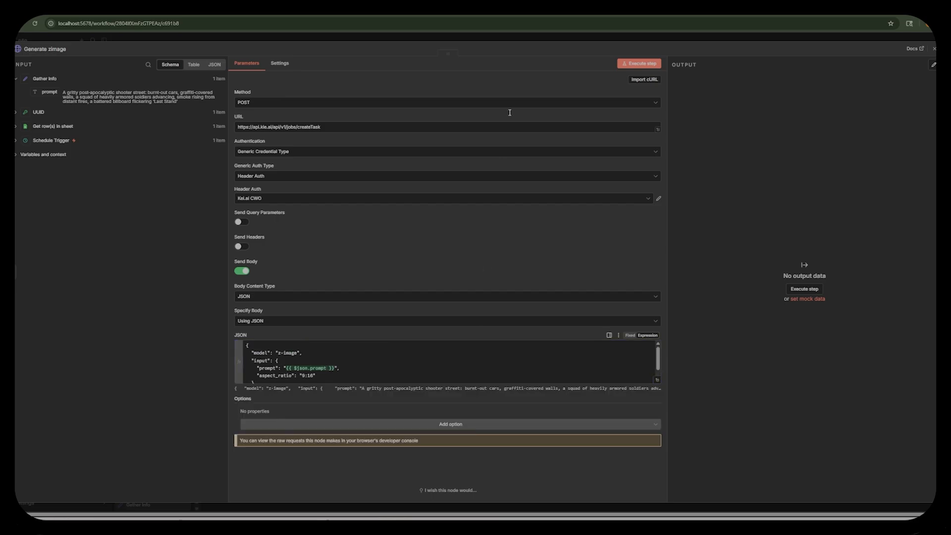
{"action": "left_click", "coordinate": [640, 65]}
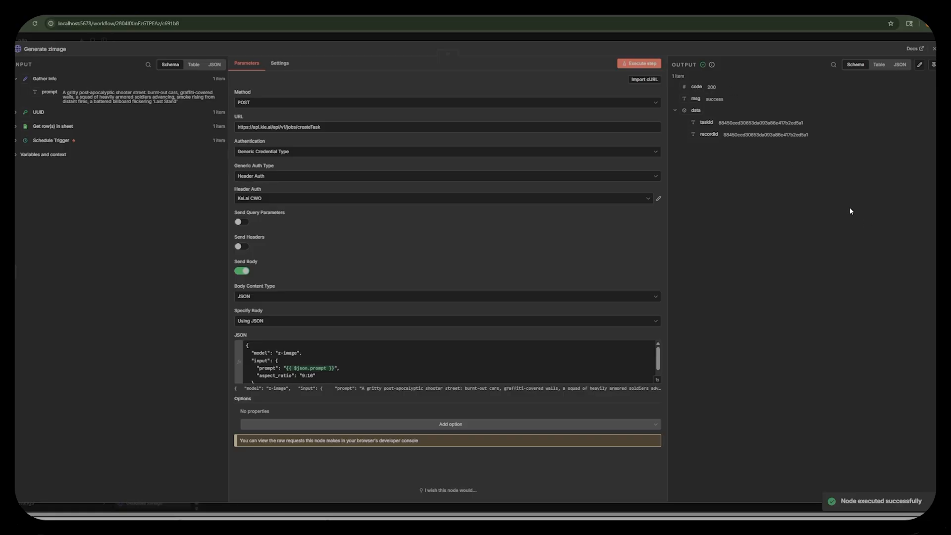
{"action": "left_click", "coordinate": [578, 40]}
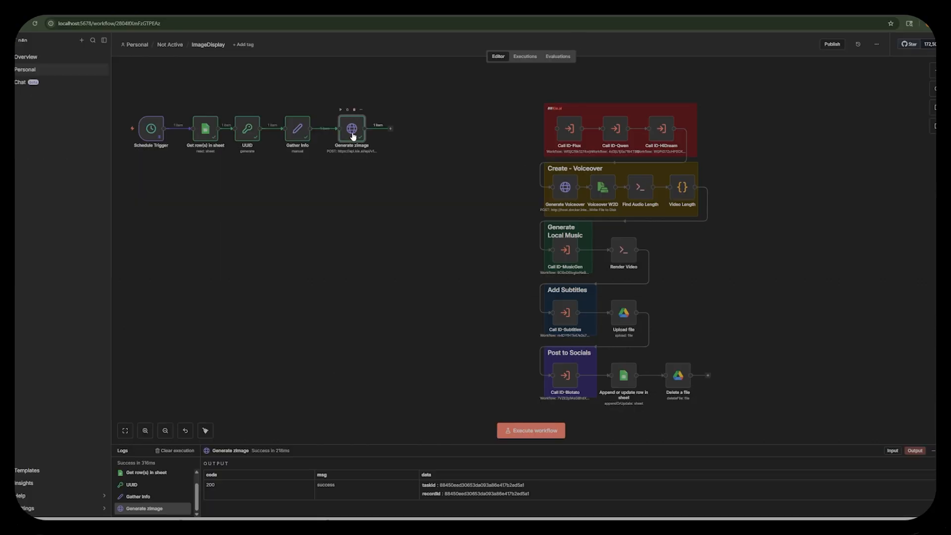
Add a Wait node after Generate zImage that resumes after a time interval of 5 minutes.
{"action": "left_click", "coordinate": [213, 15]}
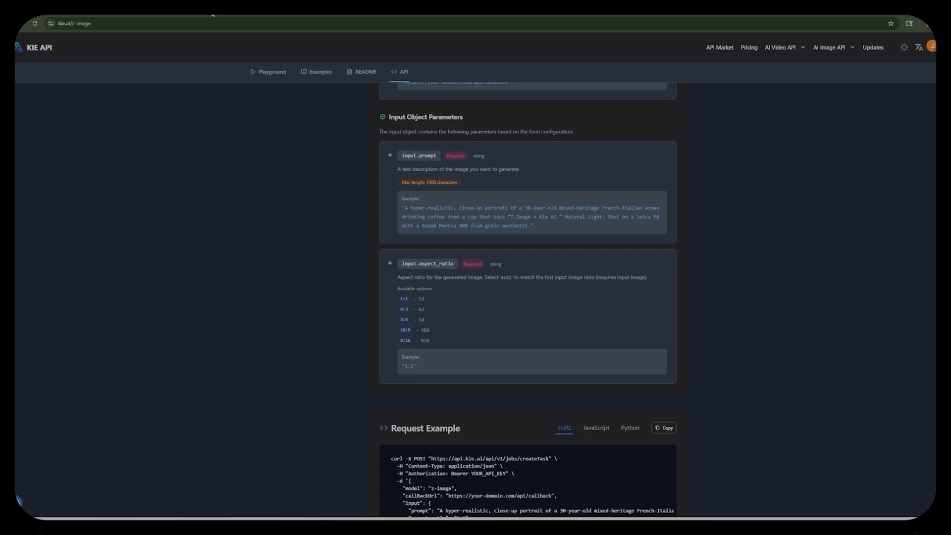
{"action": "left_click", "coordinate": [280, 11]}
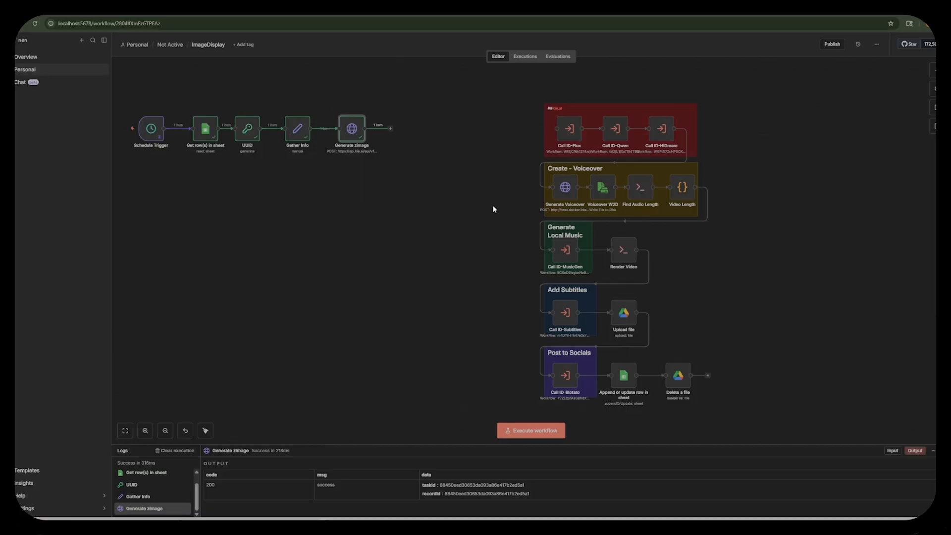
{"action": "left_click", "coordinate": [391, 131]}
{"action": "type", "text": "wait"}
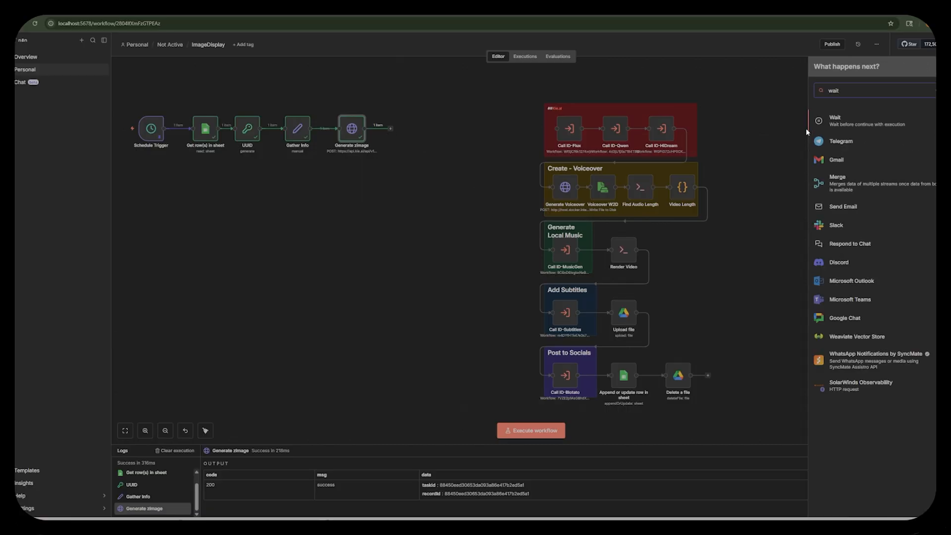
{"action": "left_click", "coordinate": [836, 119]}
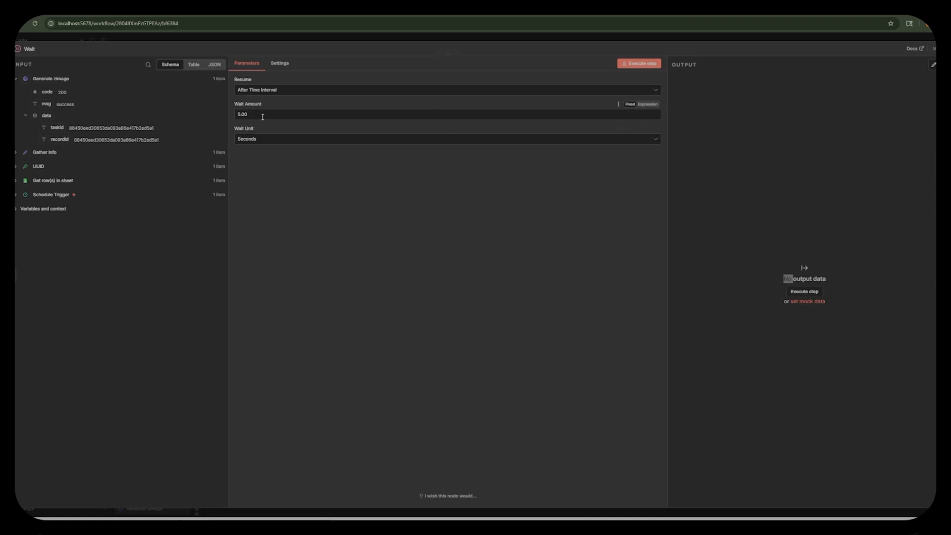
{"action": "left_click_drag", "start_coordinate": [260, 115], "coordinate": [220, 113]}
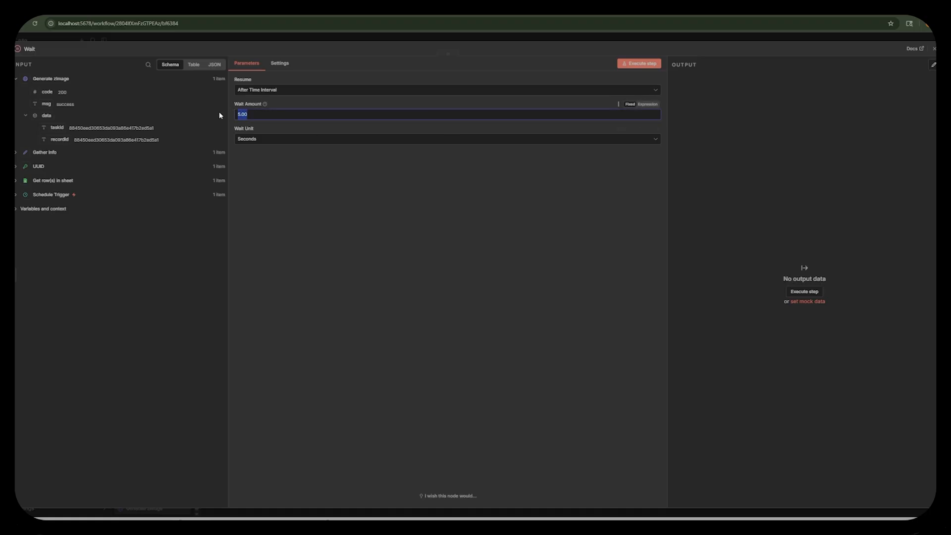
{"action": "type", "text": "5"}
{"action": "left_click", "coordinate": [283, 139]}
{"action": "left_click", "coordinate": [272, 169]}
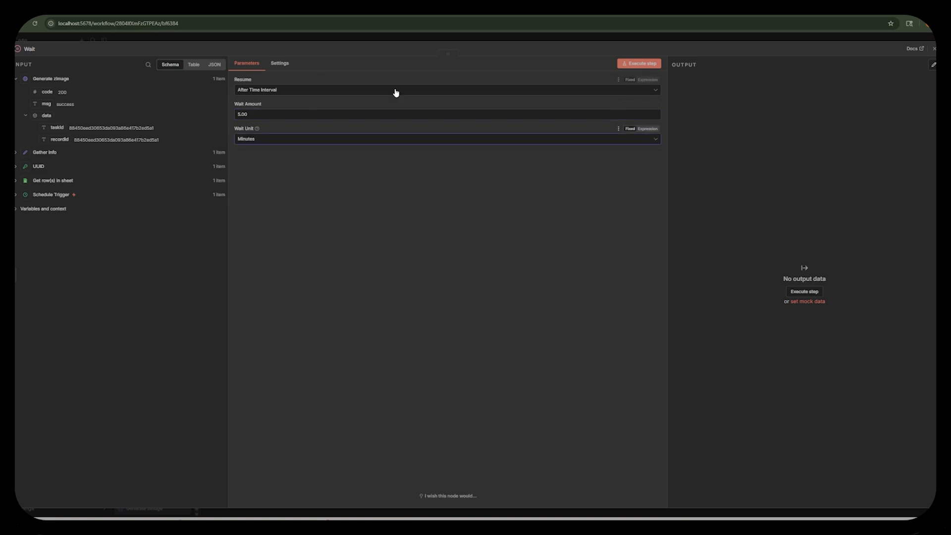
{"action": "left_click", "coordinate": [695, 40]}
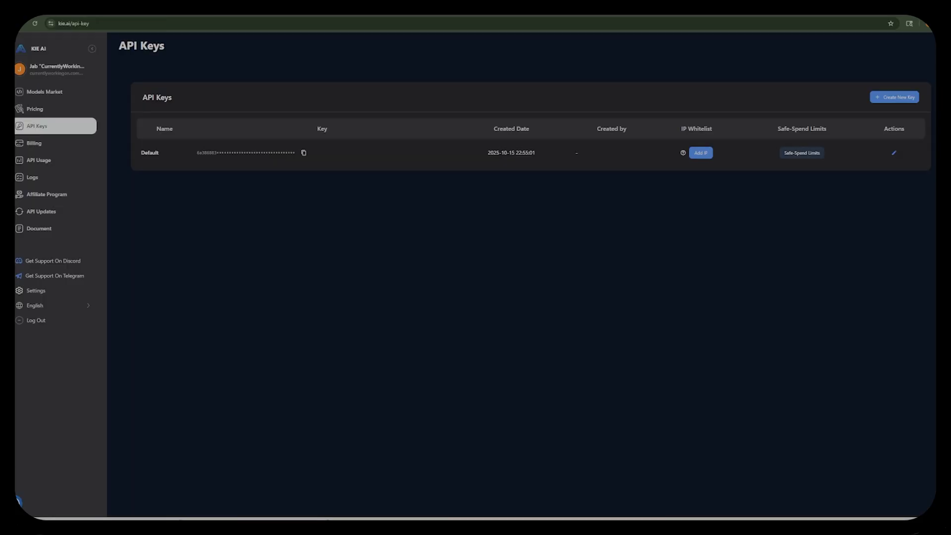
Examine the newest z-image request in the kie.ai logs and compare it with the JSON body and task ID of the Generate zImage node.
{"action": "left_click", "coordinate": [38, 181]}
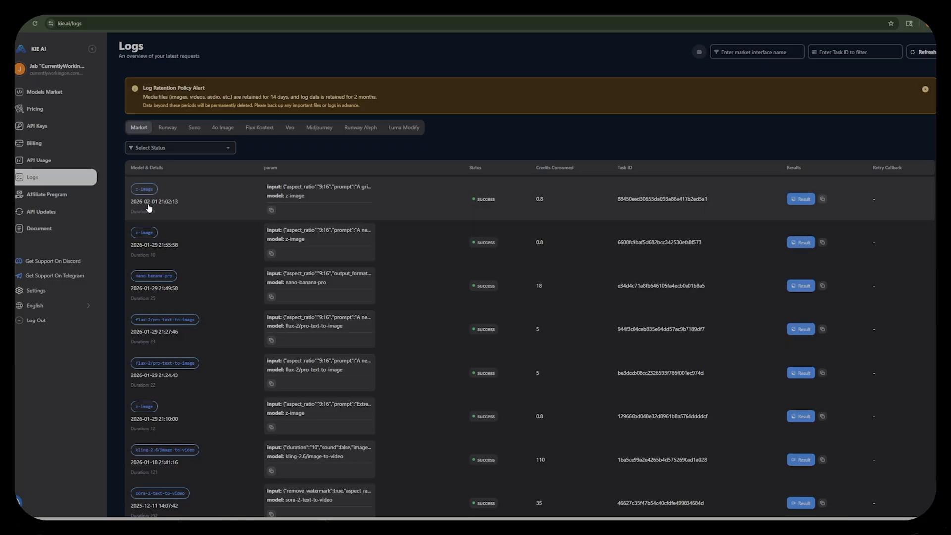
{"action": "mouse_move", "coordinate": [806, 204]}
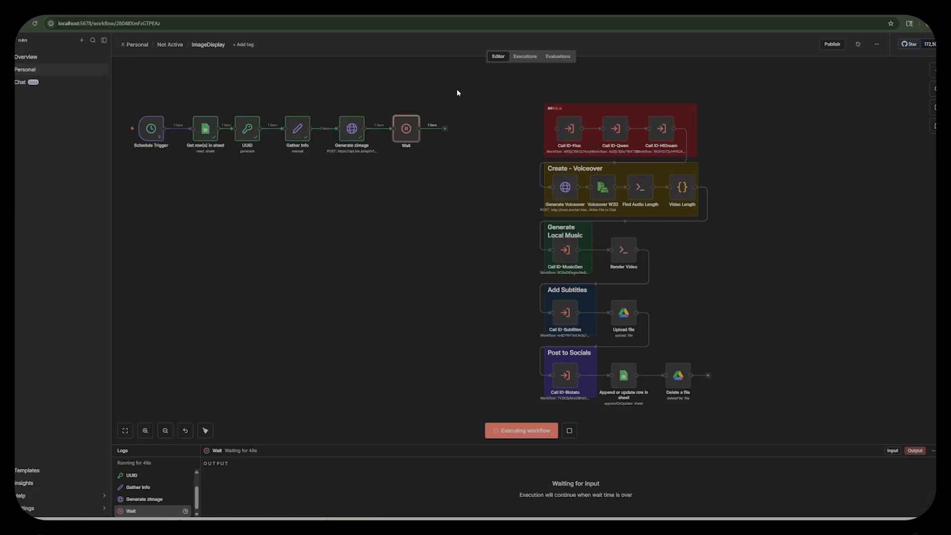
{"action": "double_click", "coordinate": [352, 130]}
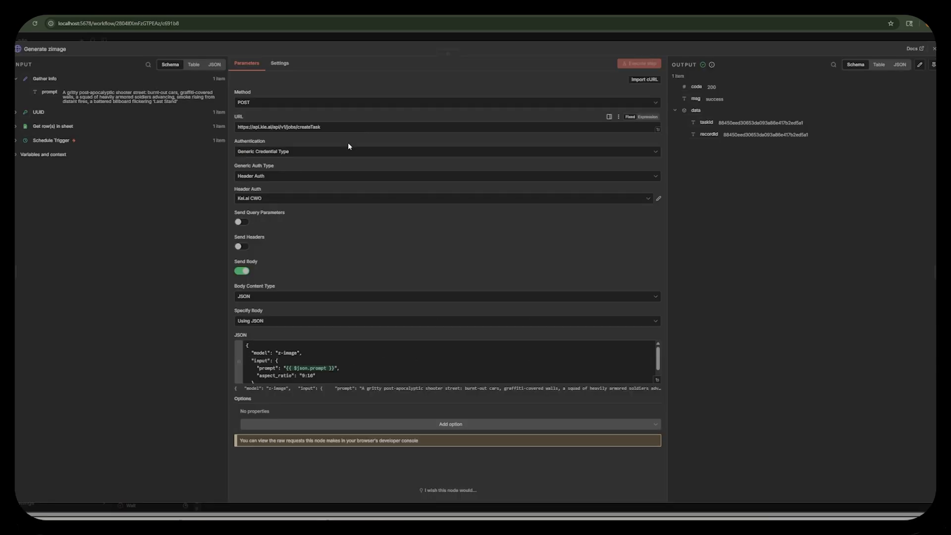
{"action": "left_click", "coordinate": [657, 380]}
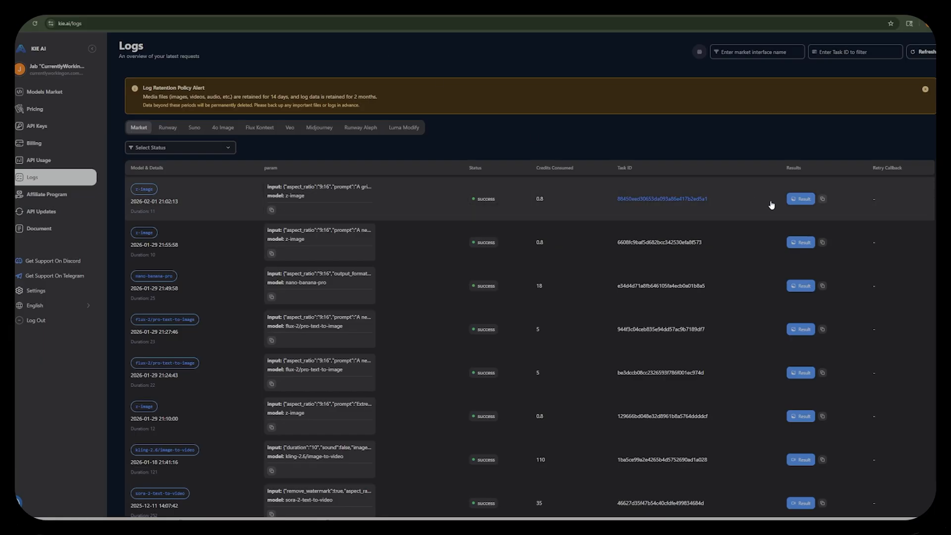
{"action": "mouse_move", "coordinate": [789, 206]}
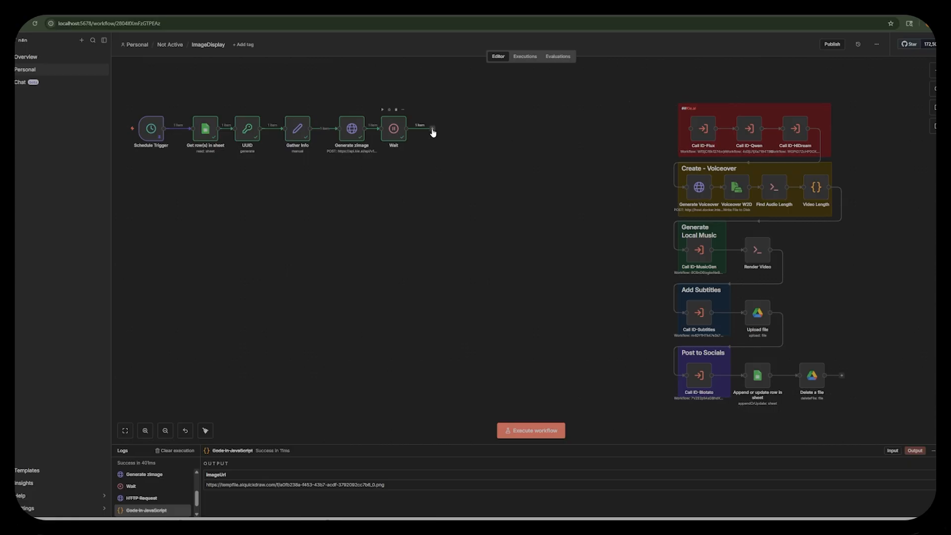
Copy the Query Task endpoint path /api/v1/jobs/recordInfo from the kie.ai z-image API documentation.
{"action": "left_click", "coordinate": [300, 8]}
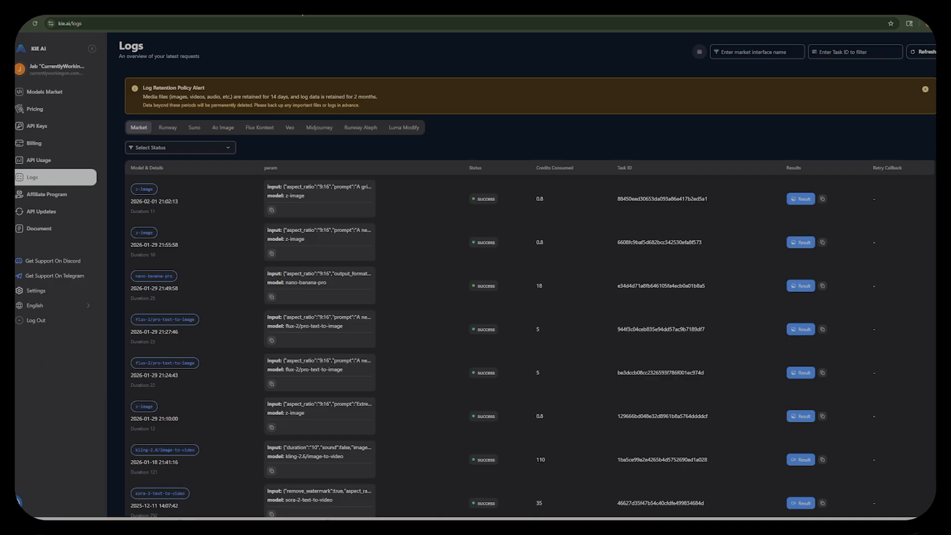
{"action": "left_click", "coordinate": [258, 8]}
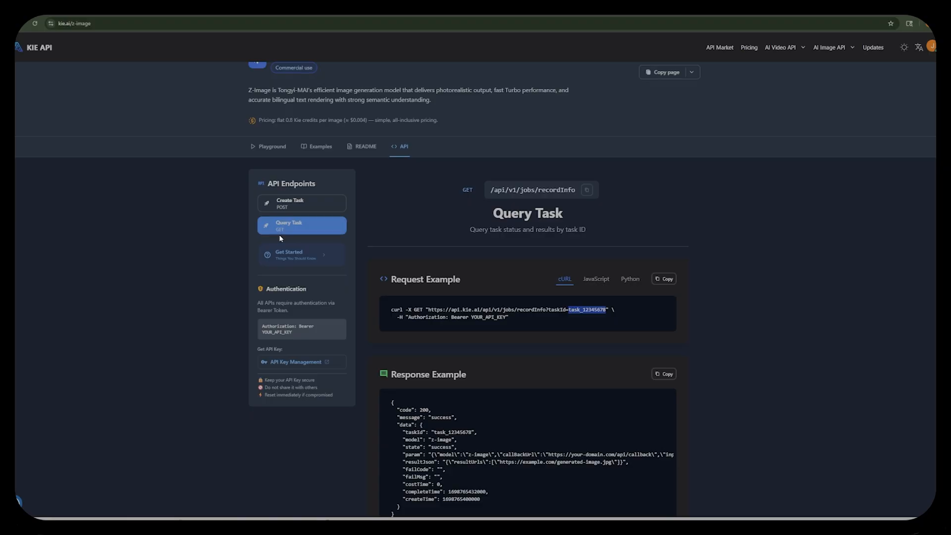
{"action": "left_click_drag", "start_coordinate": [485, 190], "coordinate": [584, 198]}
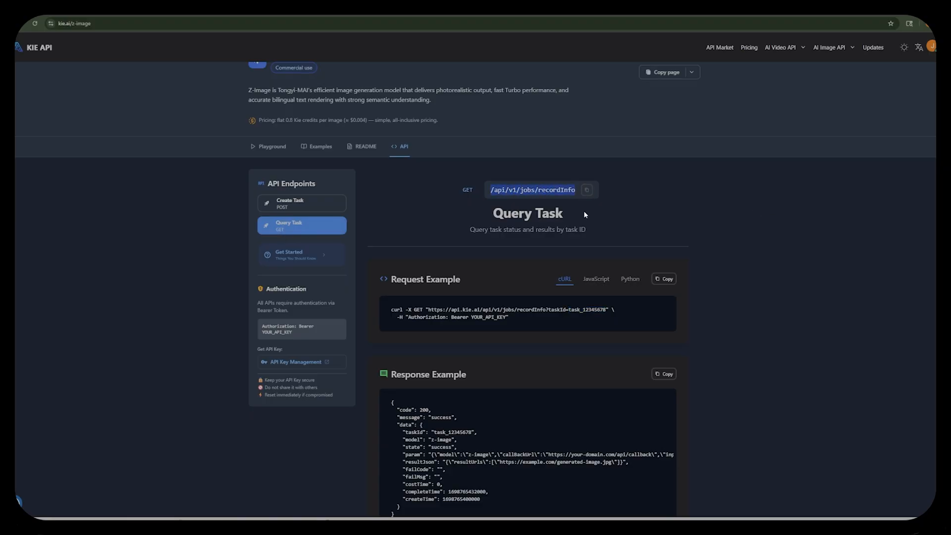
{"action": "left_click", "coordinate": [587, 190]}
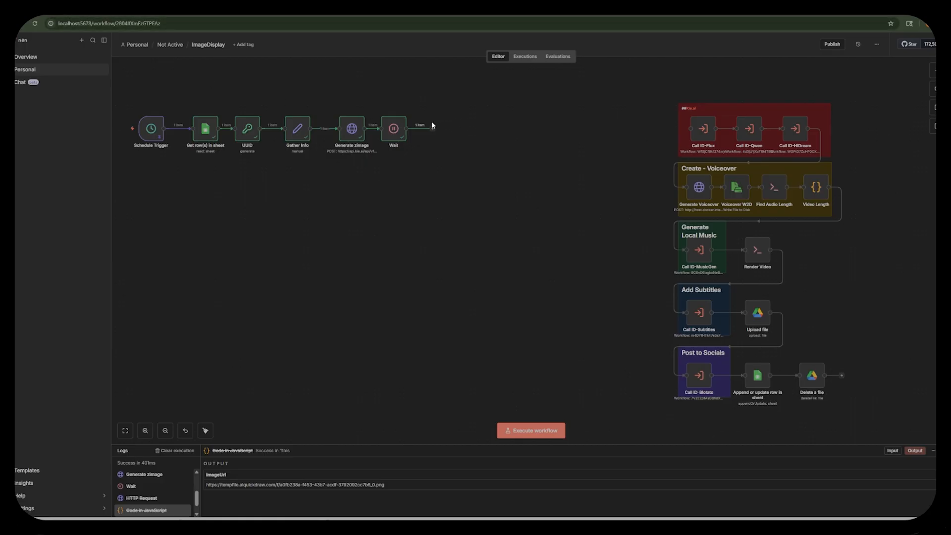
{"action": "left_click", "coordinate": [433, 131]}
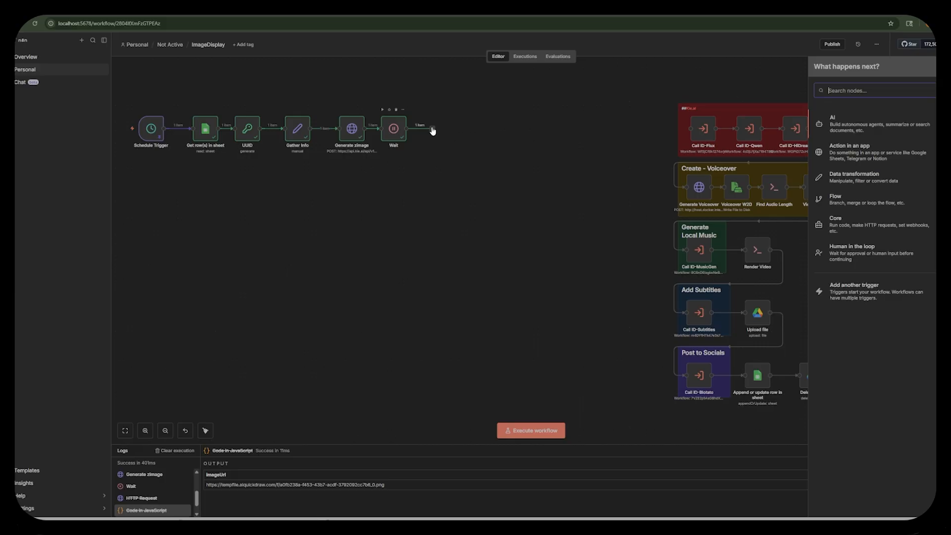
{"action": "type", "text": "http"}
{"action": "key", "text": "Return"}
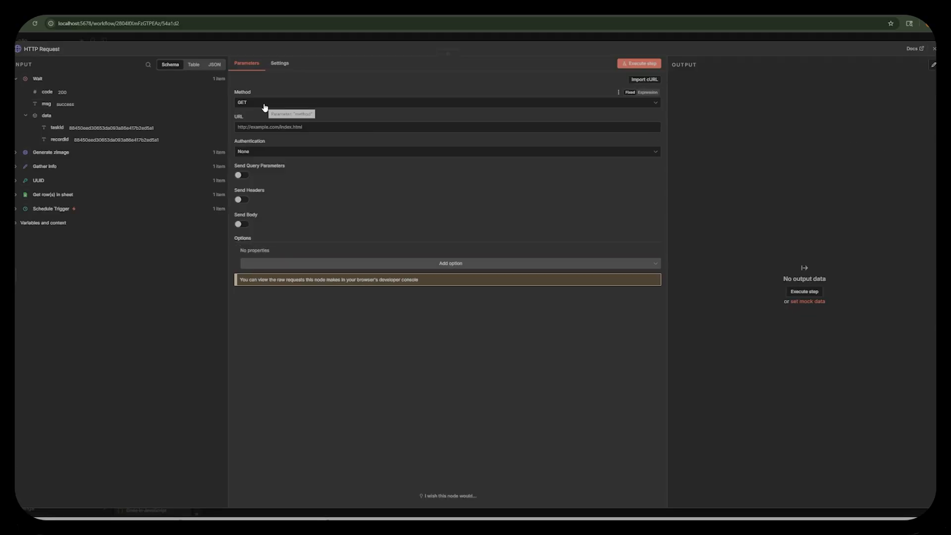
{"action": "left_click", "coordinate": [289, 128]}
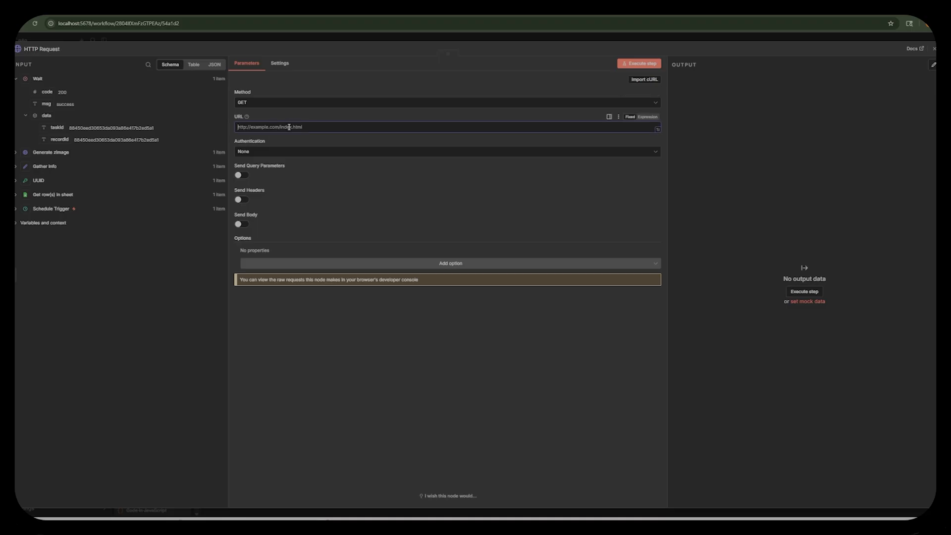
{"action": "type", "text": "https://api.kie.ai"}
{"action": "key", "text": "ctrl+v"}
Authenticate the new HTTP Request node with Generic Credential Type, Header Auth, and the "Kei.ai CWO" credential.
{"action": "left_click", "coordinate": [269, 153]}
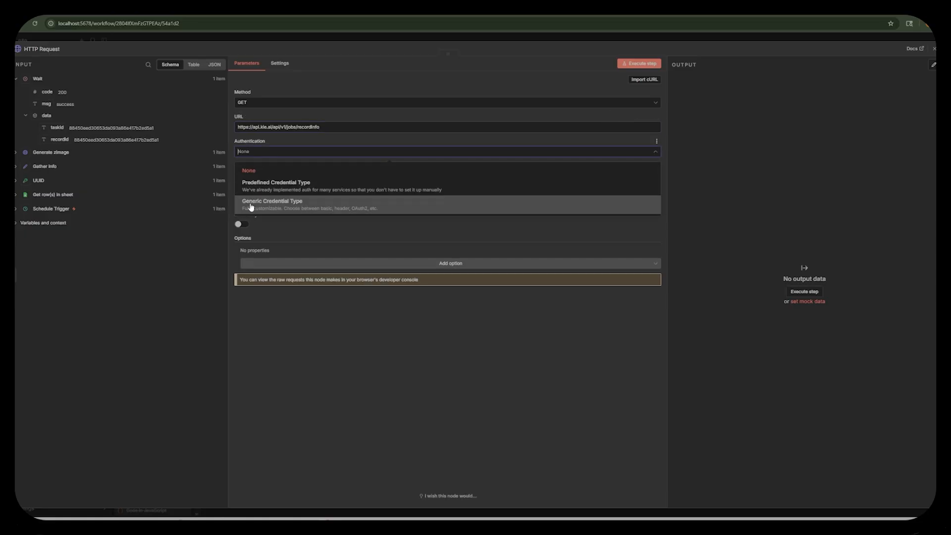
{"action": "left_click", "coordinate": [278, 209]}
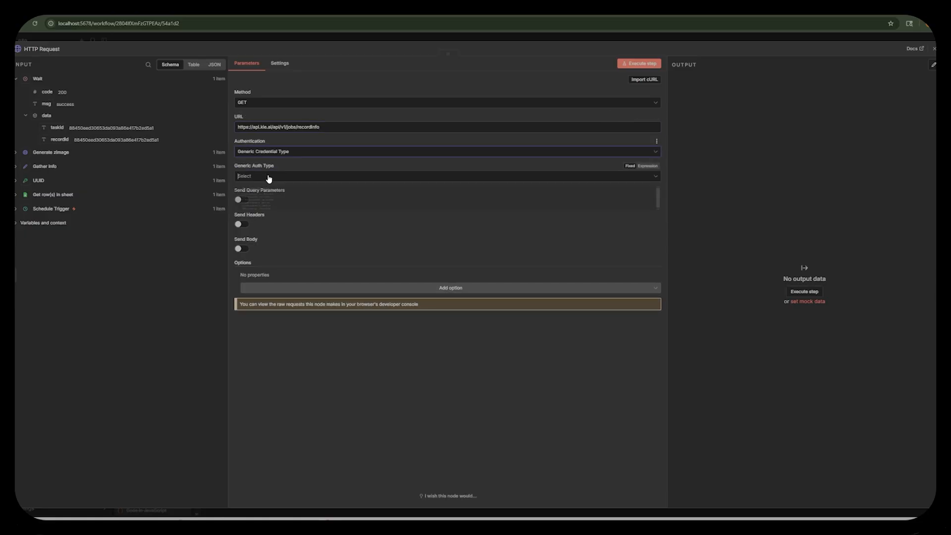
{"action": "left_click", "coordinate": [268, 177]}
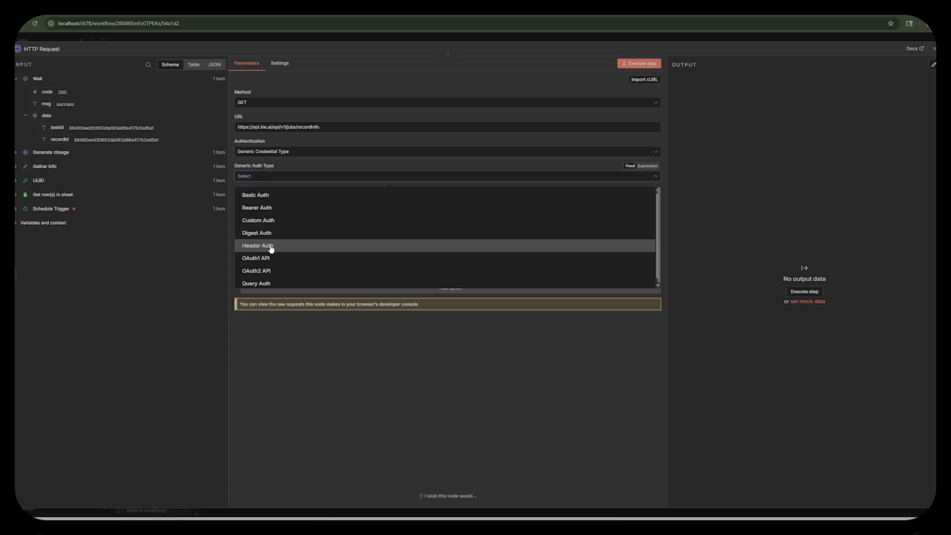
{"action": "left_click", "coordinate": [271, 248]}
{"action": "left_click", "coordinate": [261, 199]}
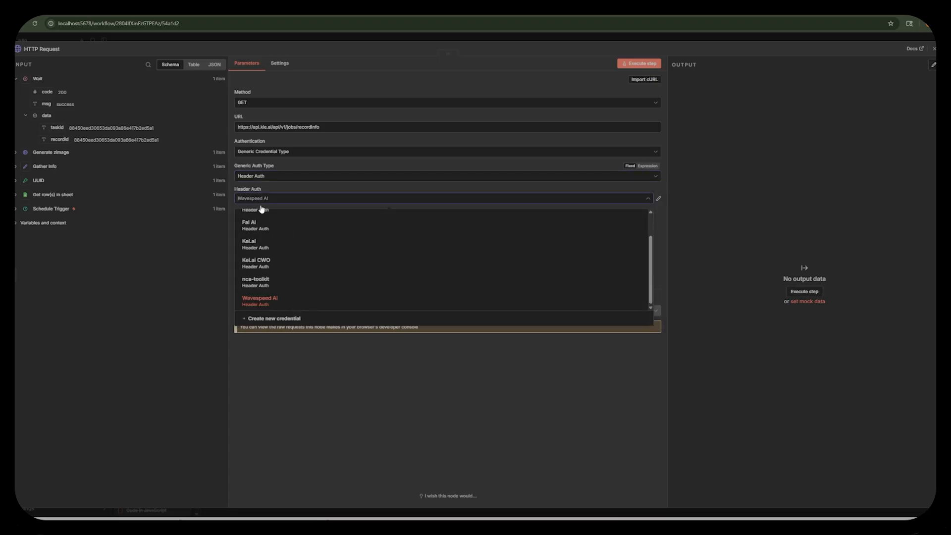
{"action": "left_click", "coordinate": [272, 263]}
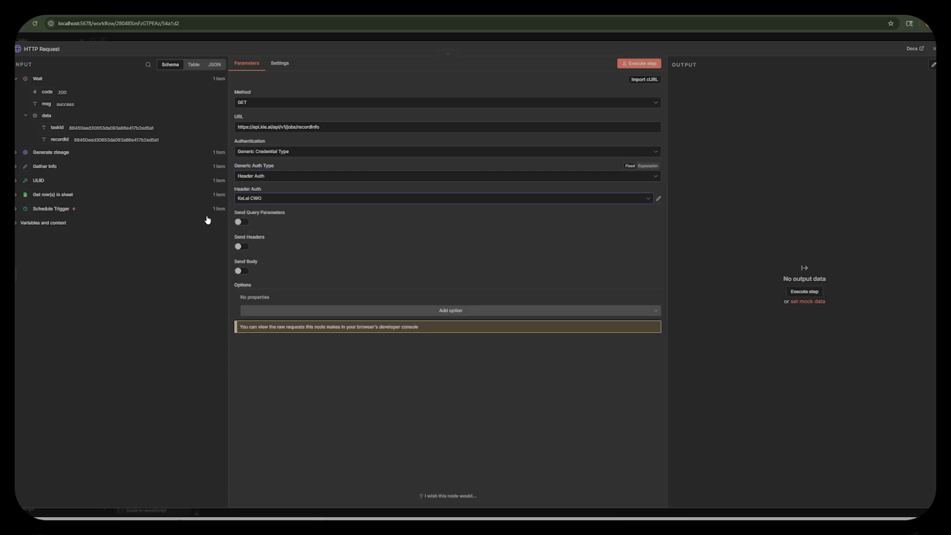
Enable query parameters on the HTTP Request node and add taskId with the value {{ $json.data.taskId }} from the Wait output.
{"action": "left_click", "coordinate": [247, 223]}
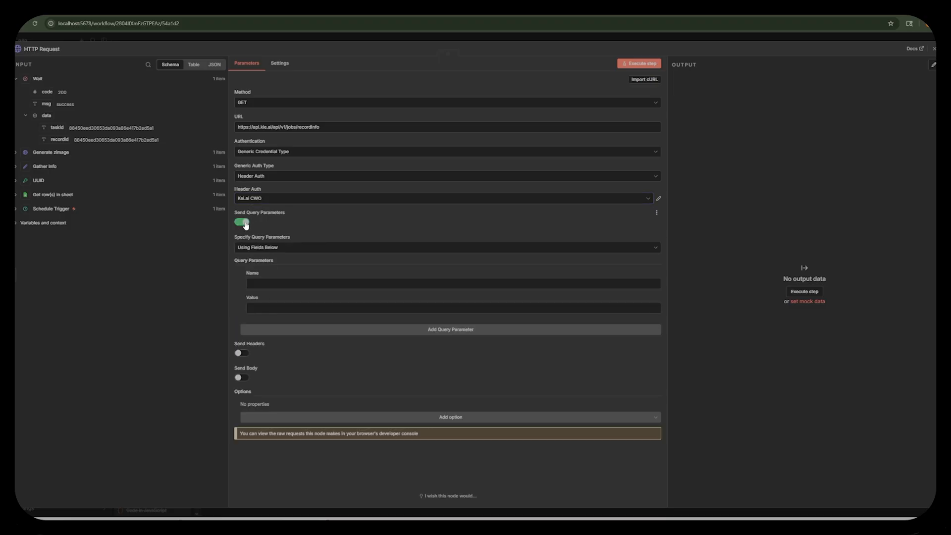
{"action": "left_click", "coordinate": [280, 283]}
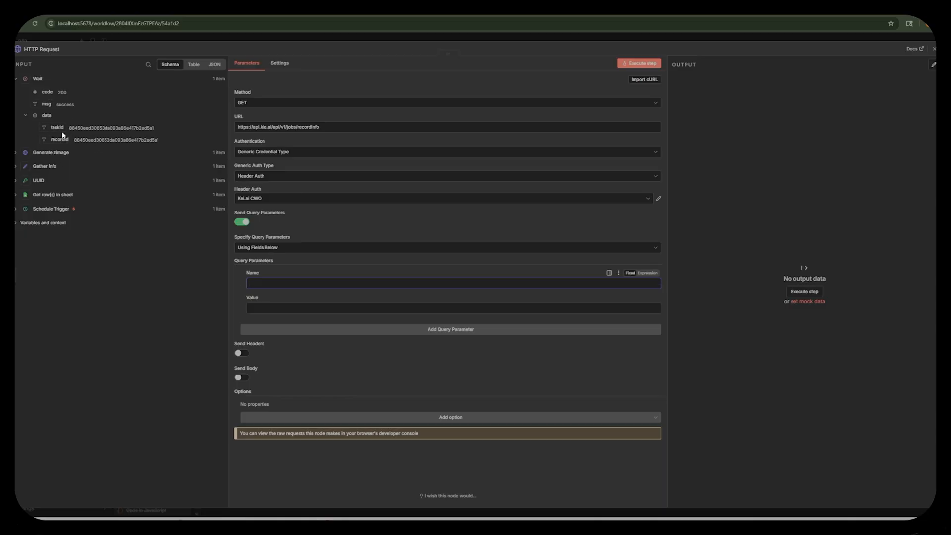
{"action": "left_click_drag", "start_coordinate": [56, 128], "coordinate": [282, 309]}
{"action": "left_click", "coordinate": [272, 283]}
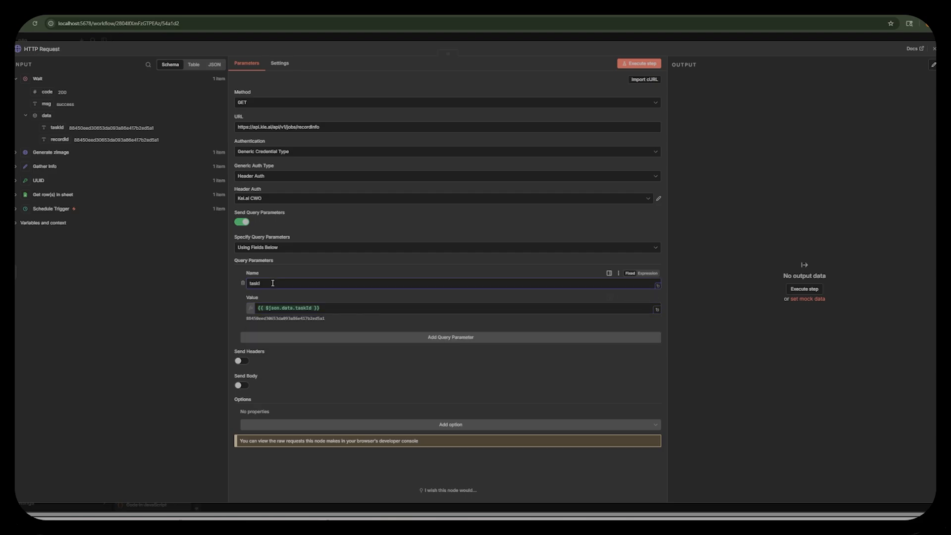
{"action": "type", "text": "taskId"}
Execute the HTTP Request node and inspect the image URL inside resultJson, then return to the workflow canvas.
{"action": "left_click", "coordinate": [639, 65]}
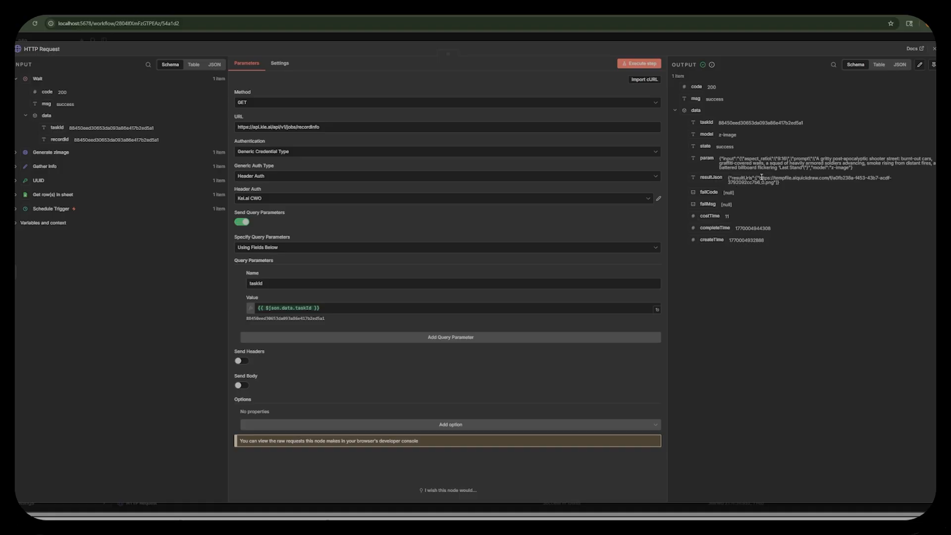
{"action": "left_click_drag", "start_coordinate": [760, 177], "coordinate": [774, 183]}
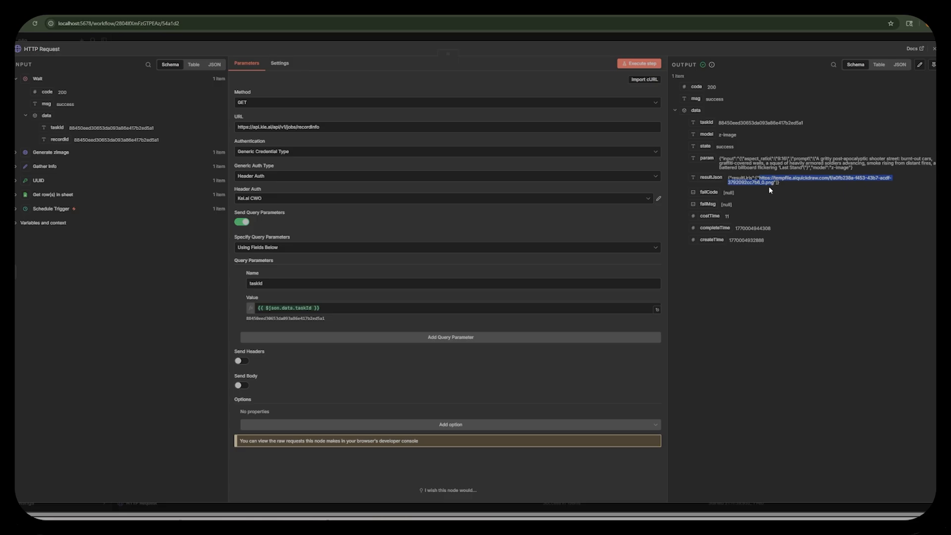
{"action": "left_click", "coordinate": [593, 34]}
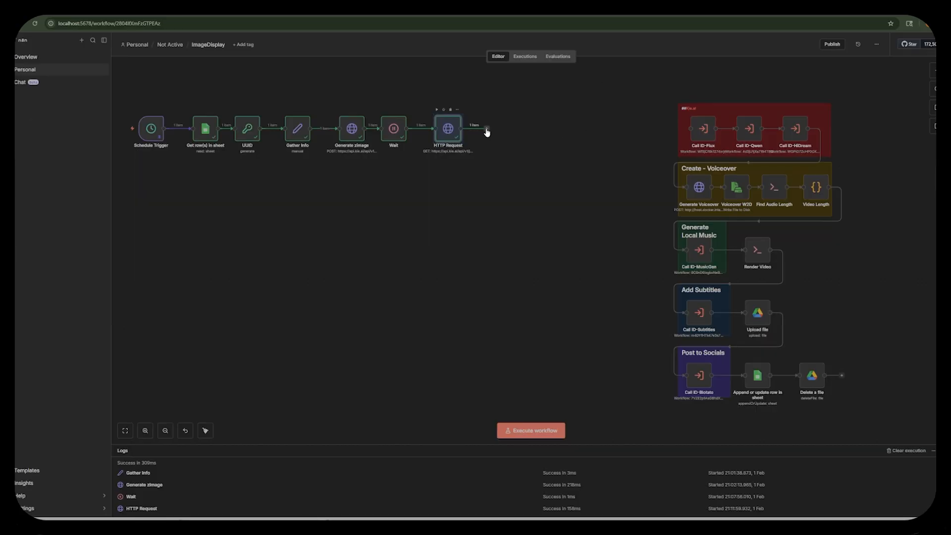
Add a Code in JavaScript node after the HTTP Request node.
{"action": "left_click", "coordinate": [487, 130]}
{"action": "type", "text": "code"}
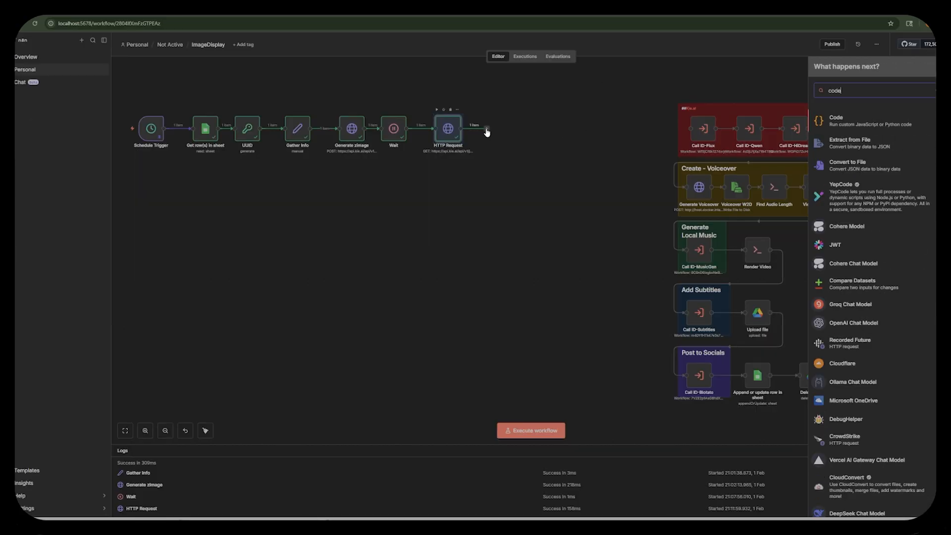
{"action": "left_click", "coordinate": [838, 123]}
{"action": "left_click", "coordinate": [839, 134]}
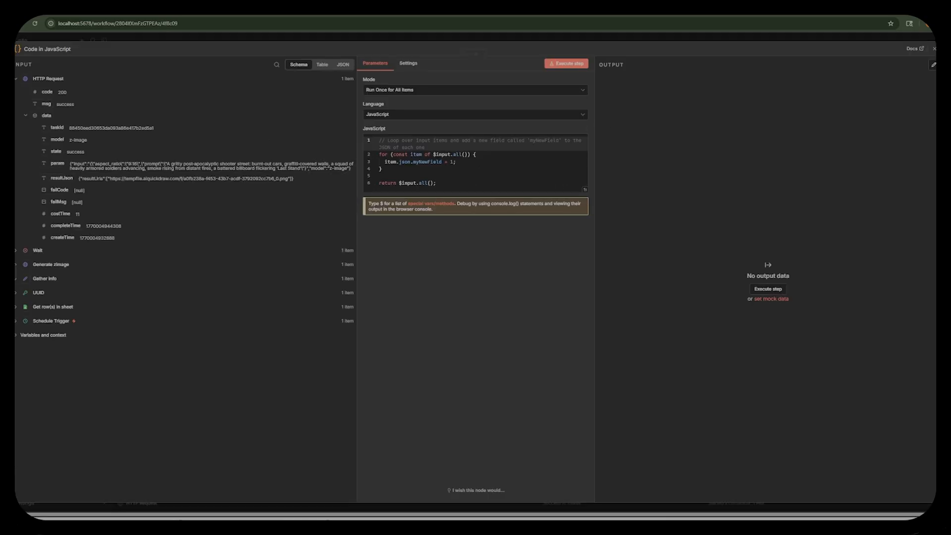
Replace the default code with the script that parses resultJson and returns the first resultUrls entry as imageUrl, and execute the node.
{"action": "key", "text": "ctrl+a"}
{"action": "key", "text": "ctrl+v"}
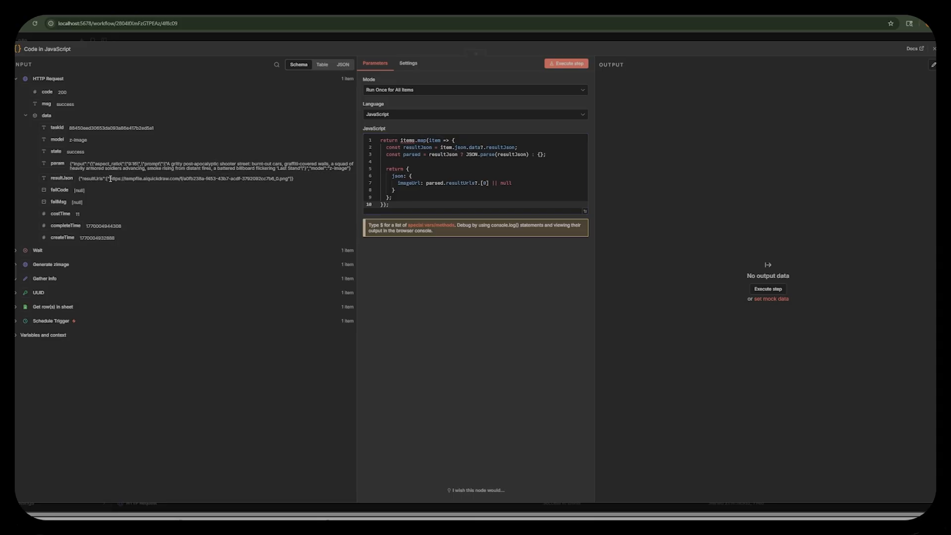
{"action": "left_click_drag", "start_coordinate": [109, 178], "coordinate": [286, 179]}
{"action": "left_click", "coordinate": [276, 233]}
{"action": "left_click", "coordinate": [572, 64]}
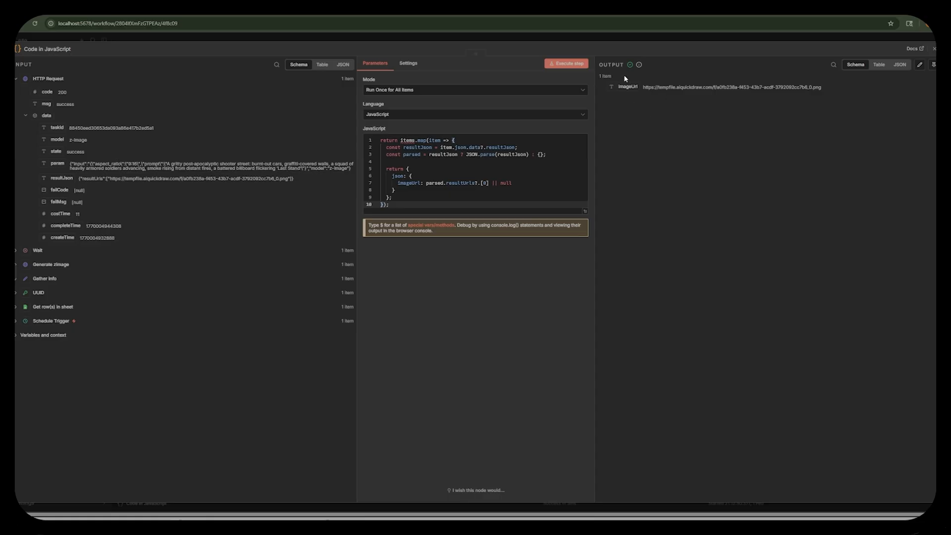
{"action": "left_click", "coordinate": [612, 34]}
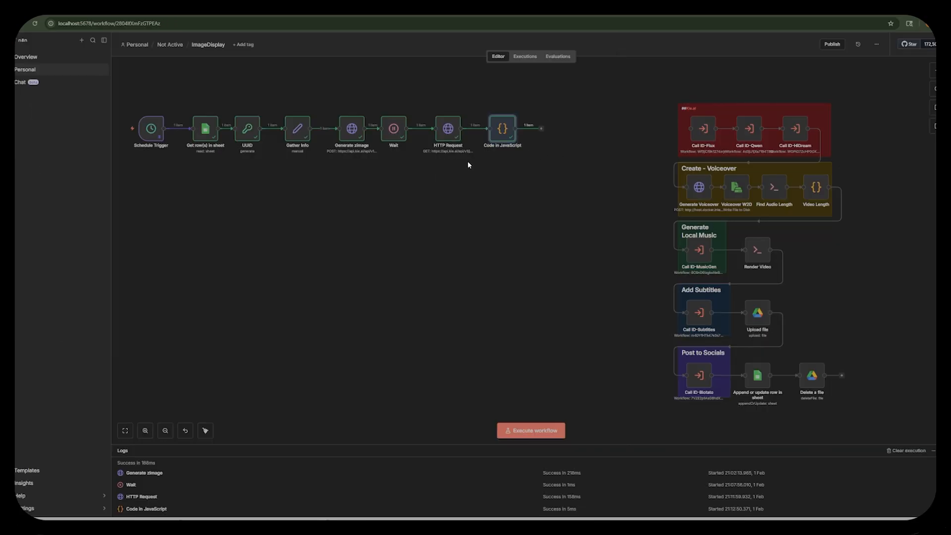
Add another HTTP Request node after Code in JavaScript and rename it Get zimage.
{"action": "left_click", "coordinate": [542, 129]}
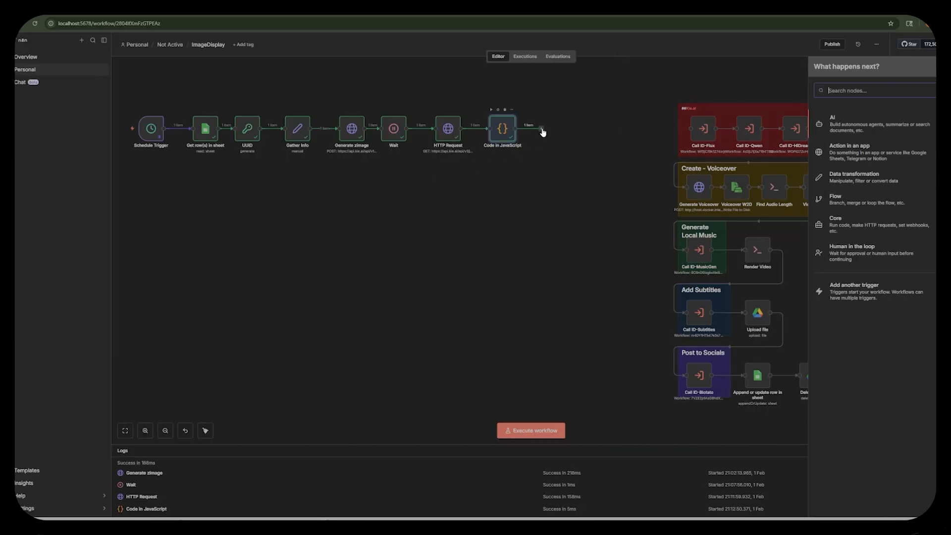
{"action": "type", "text": "http"}
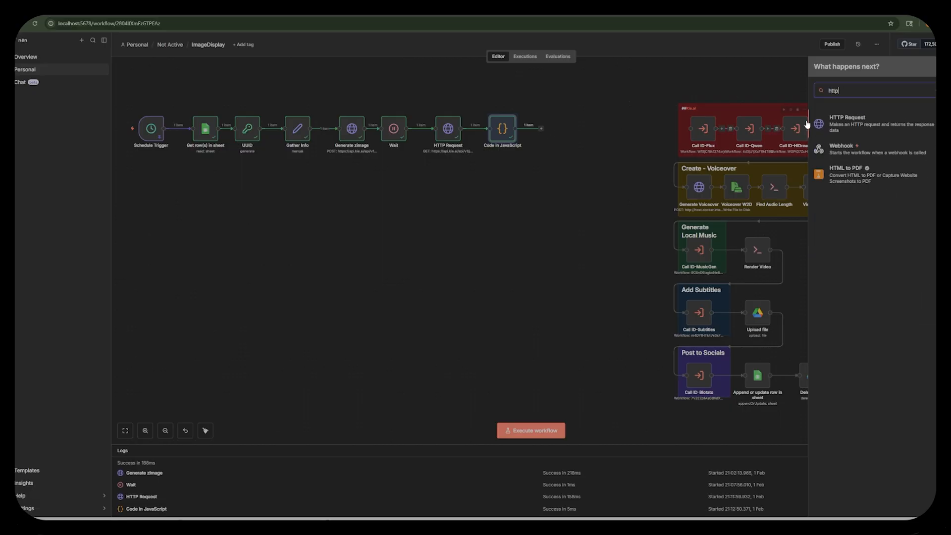
{"action": "left_click", "coordinate": [860, 121]}
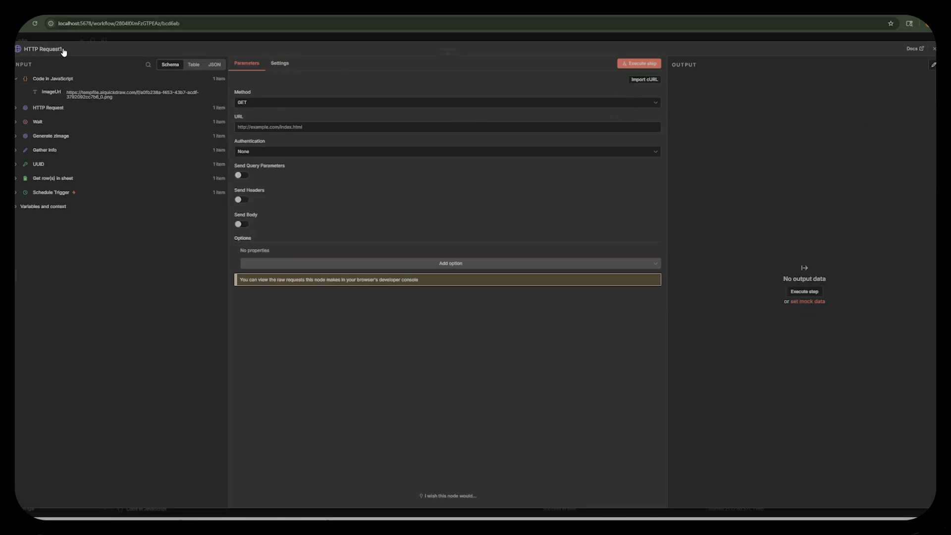
{"action": "left_click", "coordinate": [46, 50]}
{"action": "type", "text": "Geg"}
{"action": "key", "text": "BackSpace"}
{"action": "type", "text": "t "}
{"action": "type", "text": "2"}
{"action": "type", "text": "image"}
{"action": "key", "text": "Return"}
Set the Get zimage node's URL to {{ $json.imageUrl }} and execute the node.
{"action": "left_click_drag", "start_coordinate": [58, 92], "coordinate": [247, 126]}
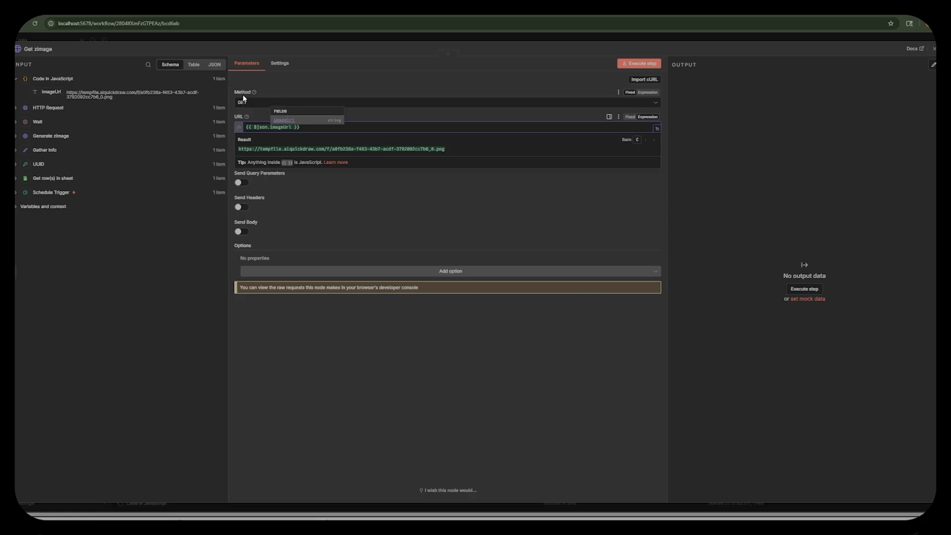
{"action": "left_click", "coordinate": [320, 84]}
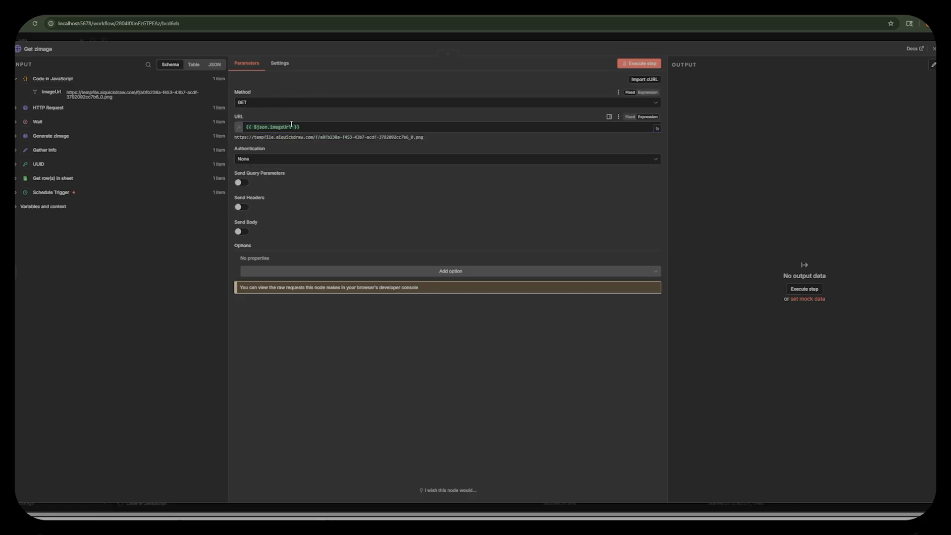
{"action": "left_click", "coordinate": [644, 65]}
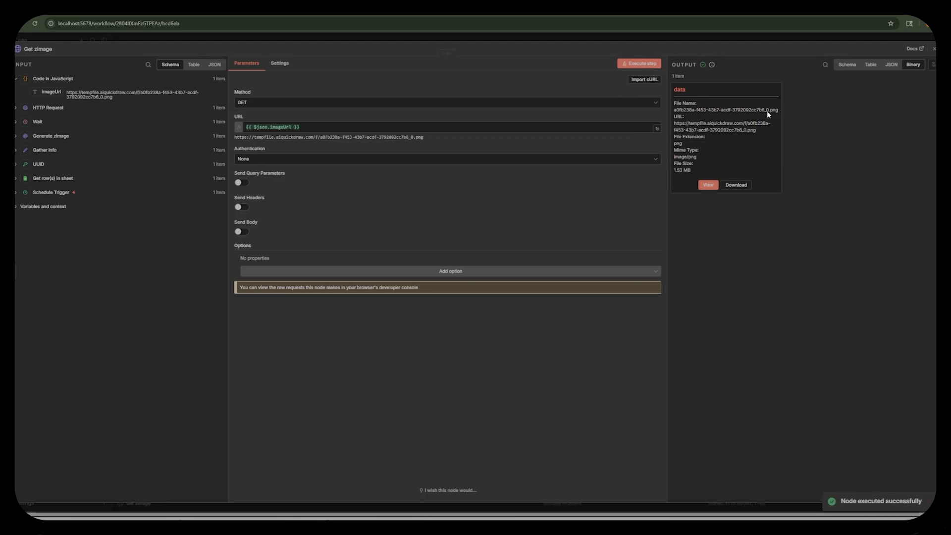
View the downloaded image in the Get zimage binary output, and return to the workflow canvas.
{"action": "left_click", "coordinate": [708, 186]}
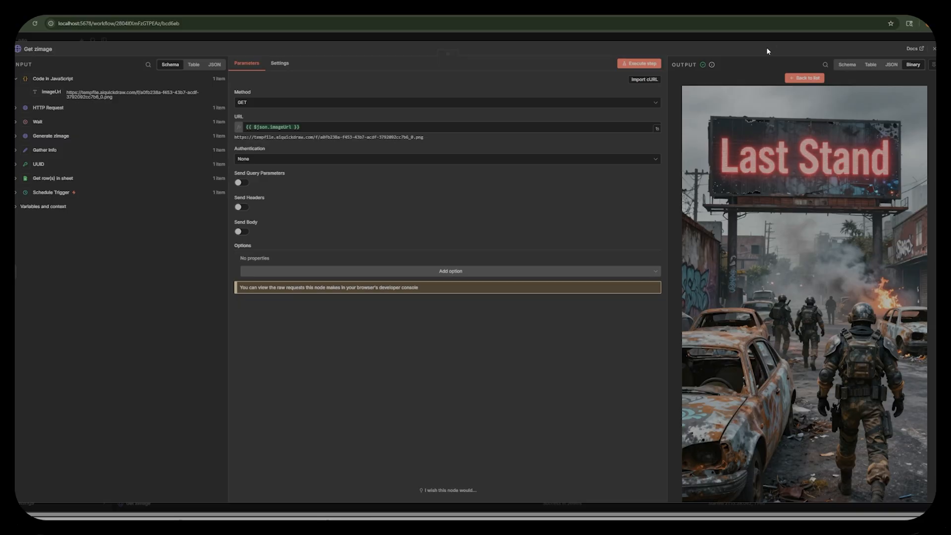
{"action": "left_click", "coordinate": [805, 77]}
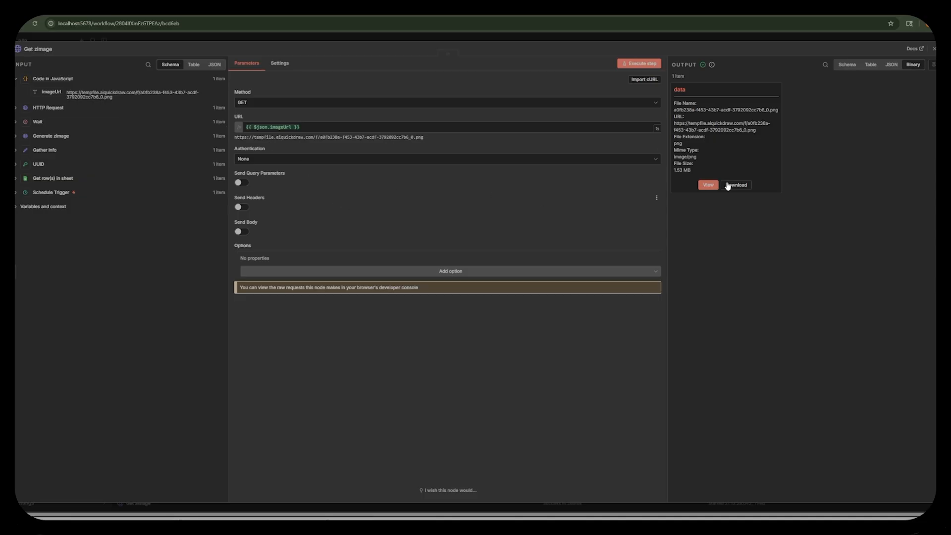
{"action": "left_click", "coordinate": [724, 38]}
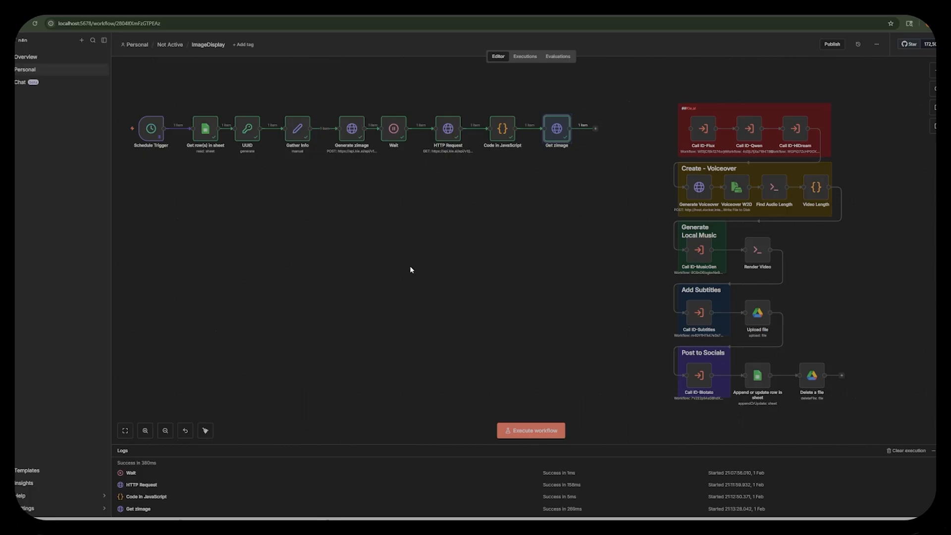
Search for the S3 node to follow Get zimage and open its list of actions.
{"action": "left_click", "coordinate": [596, 129]}
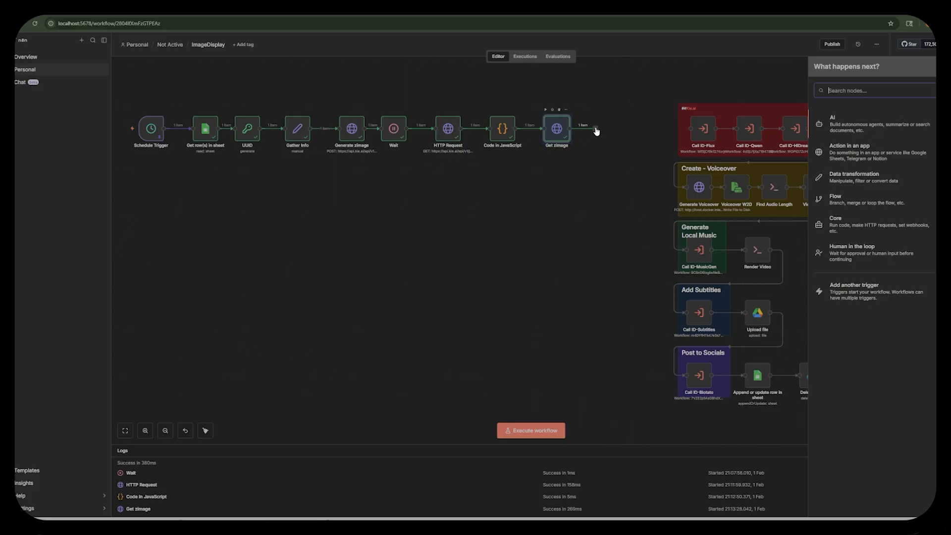
{"action": "type", "text": "s2"}
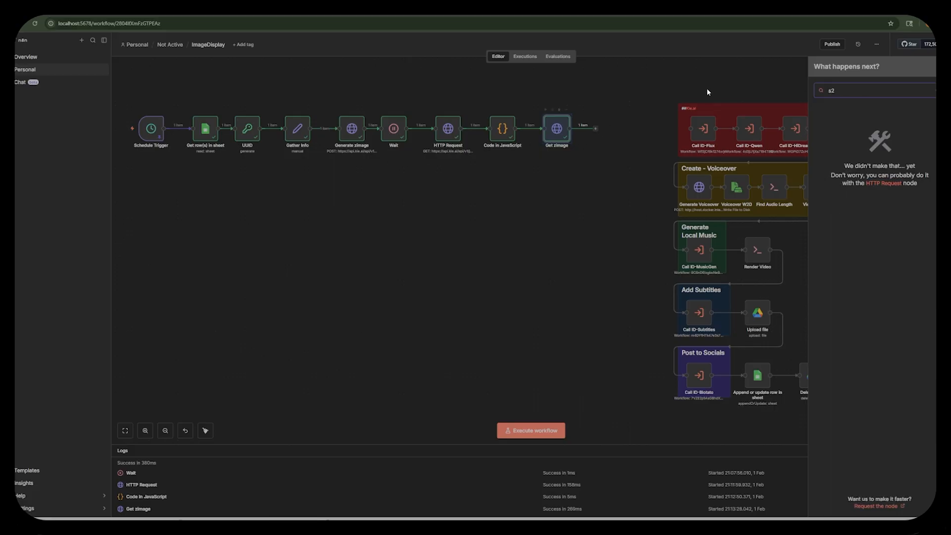
{"action": "key", "text": "BackSpace"}
{"action": "type", "text": "3"}
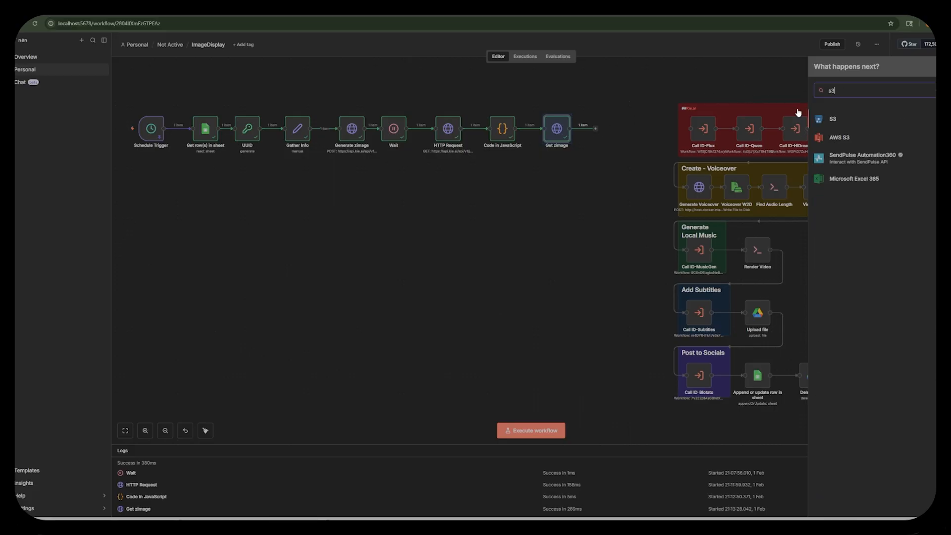
{"action": "left_click", "coordinate": [835, 120]}
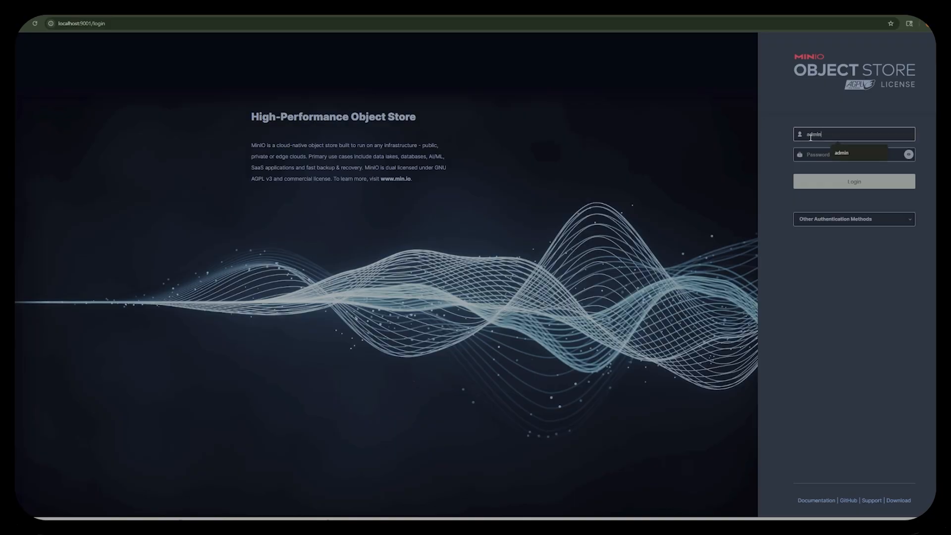
Sign in to the MinIO Object Store console and create a bucket named image-display-tutorial.
{"action": "key", "text": "Return"}
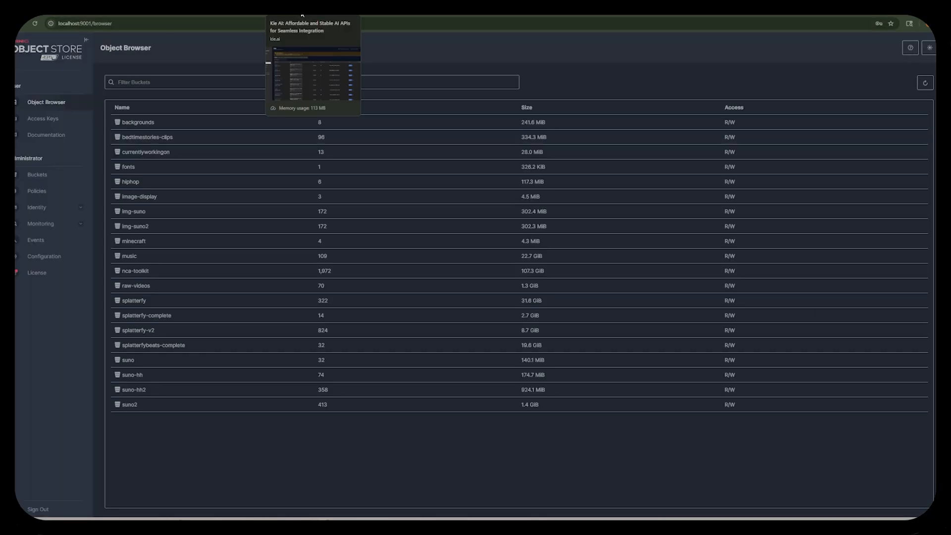
{"action": "left_click", "coordinate": [36, 177]}
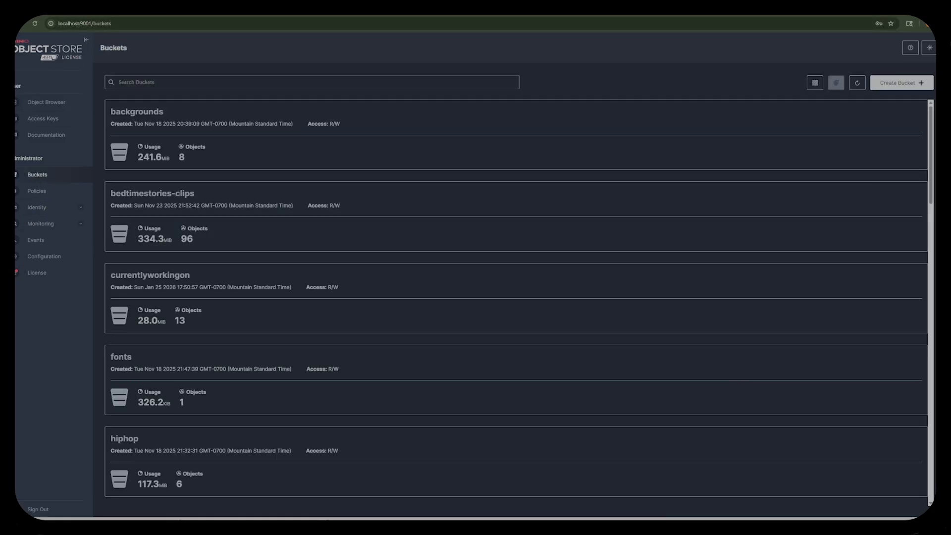
{"action": "left_click", "coordinate": [909, 84]}
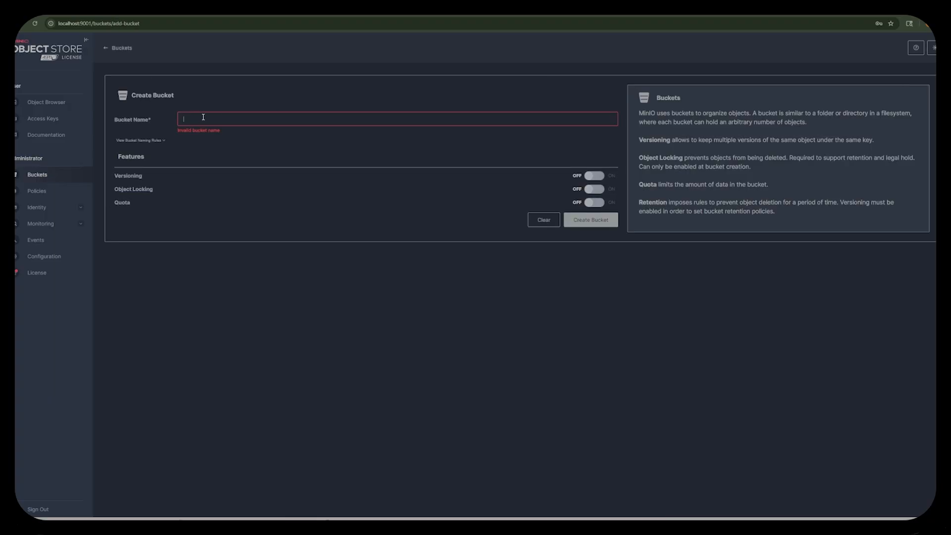
{"action": "type", "text": "image-dep"}
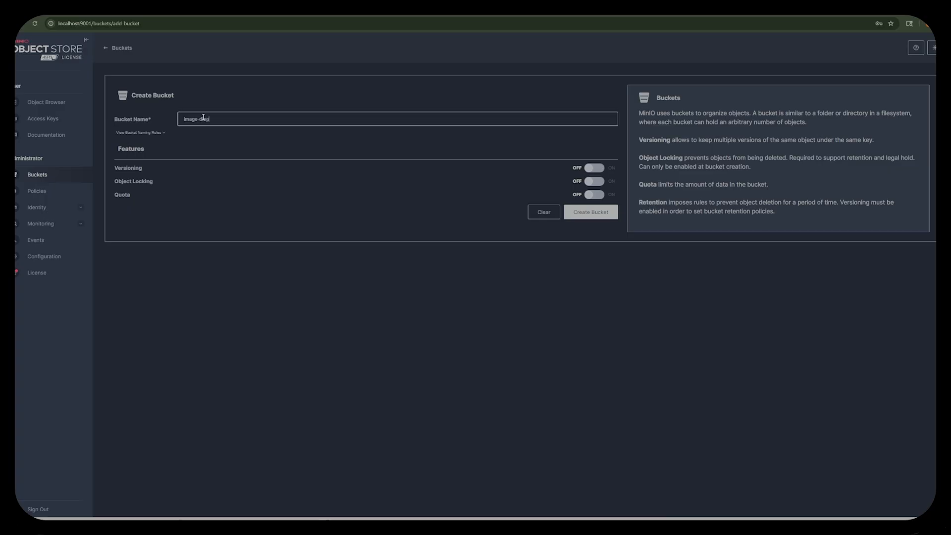
{"action": "type", "text": "play-tutorial"}
{"action": "left_click", "coordinate": [589, 217]}
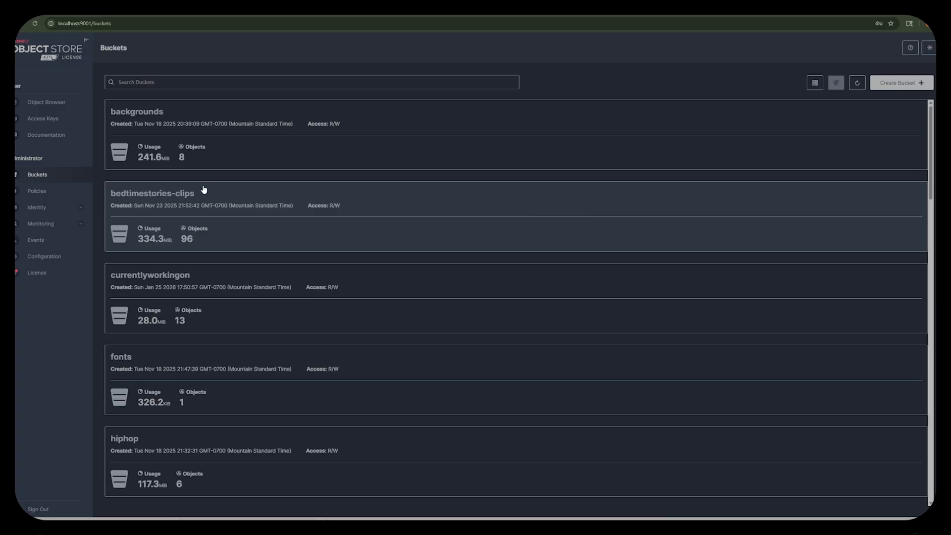
Set the access policy of the image-display-tutorial bucket to Public.
{"action": "scroll", "coordinate": [210, 282], "scroll_direction": "down", "scroll_amount": 6}
{"action": "left_click", "coordinate": [174, 270]}
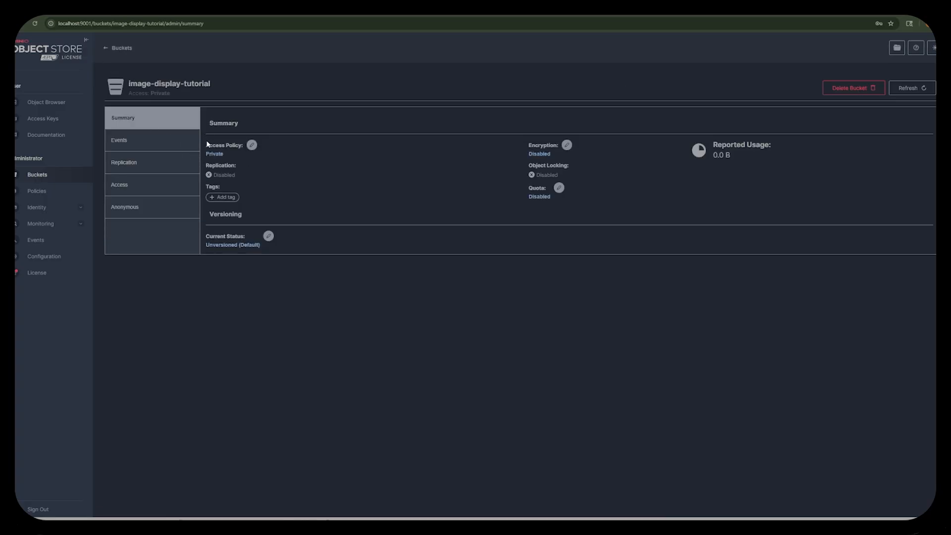
{"action": "left_click", "coordinate": [214, 153]}
{"action": "left_click", "coordinate": [448, 276]}
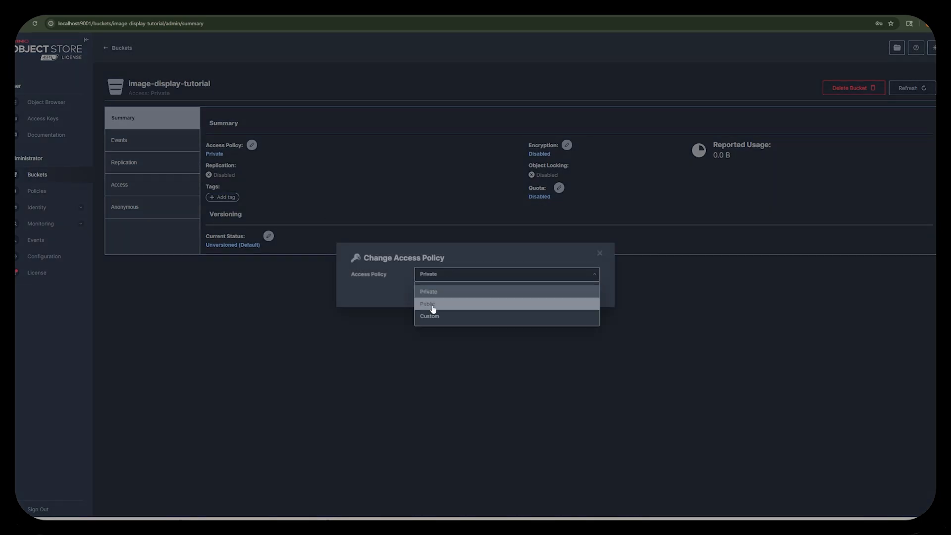
{"action": "left_click", "coordinate": [433, 309]}
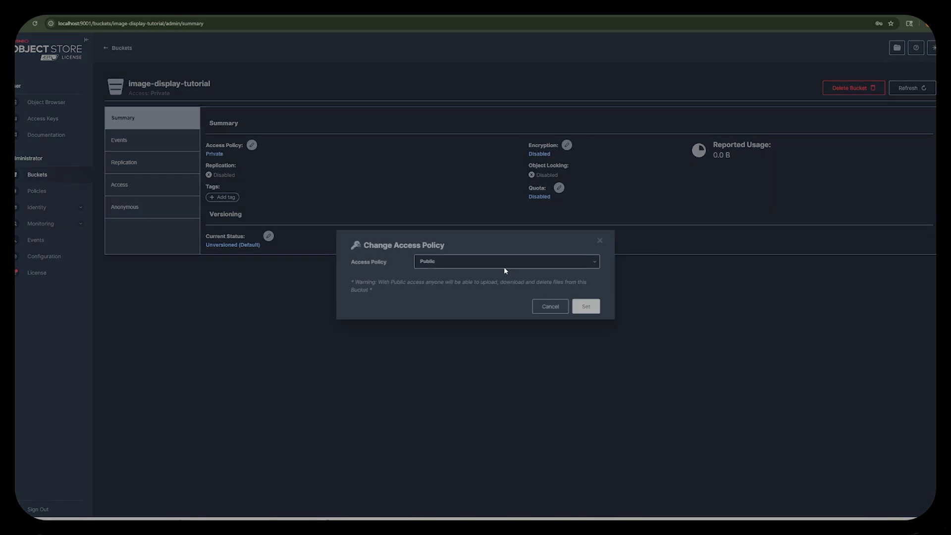
{"action": "left_click", "coordinate": [587, 307]}
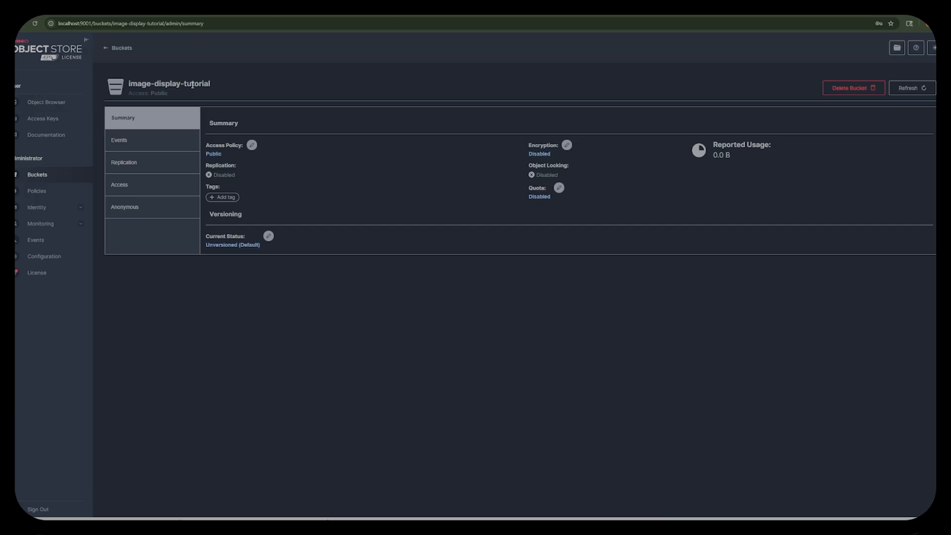
Copy the bucket name image-display-tutorial, switch back to n8n, and add the S3 Upload a file action after Get zimage.
{"action": "left_click_drag", "start_coordinate": [214, 86], "coordinate": [127, 83]}
{"action": "key", "text": "ctrl+c"}
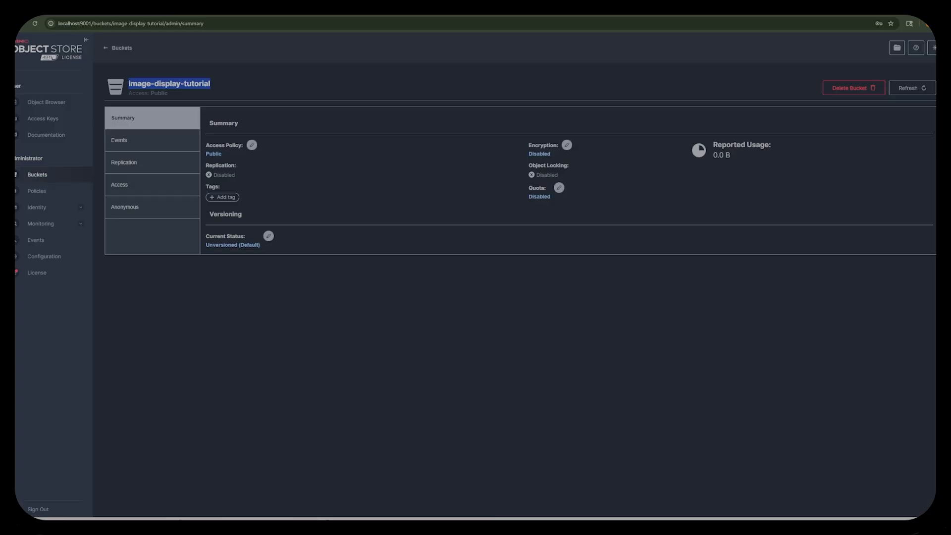
{"action": "key", "text": "ctrl+Tab"}
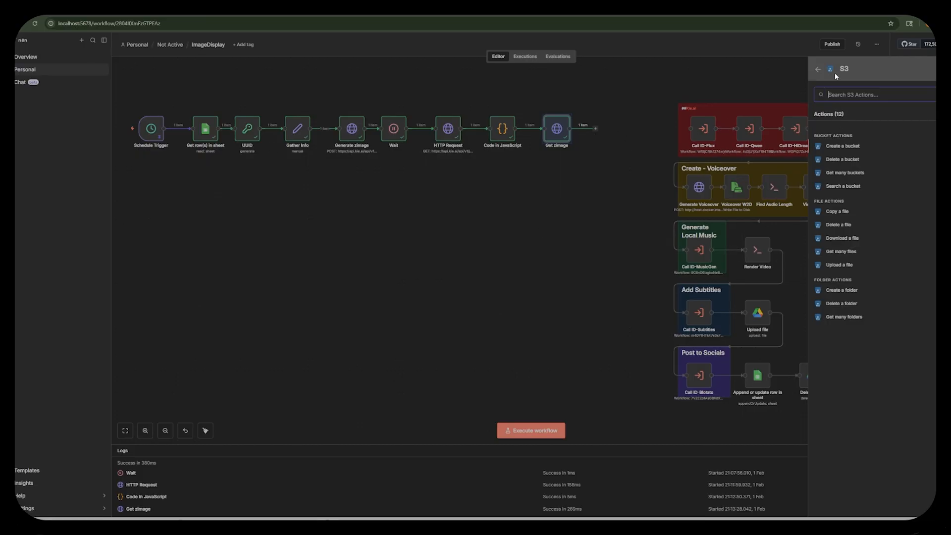
{"action": "left_click", "coordinate": [839, 266]}
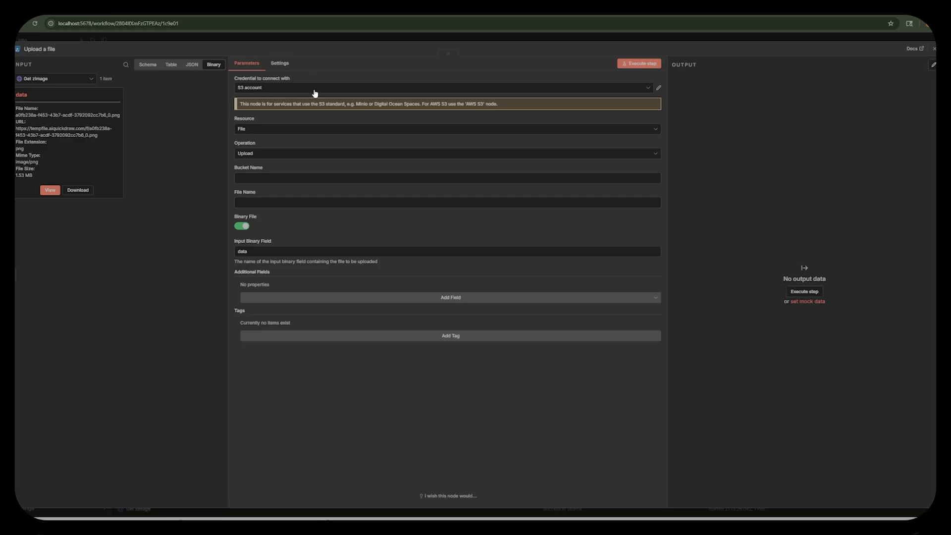
Review the fields of a new S3 credential and the settings of the existing S3 account credential, including Force Path Style.
{"action": "left_click", "coordinate": [275, 89]}
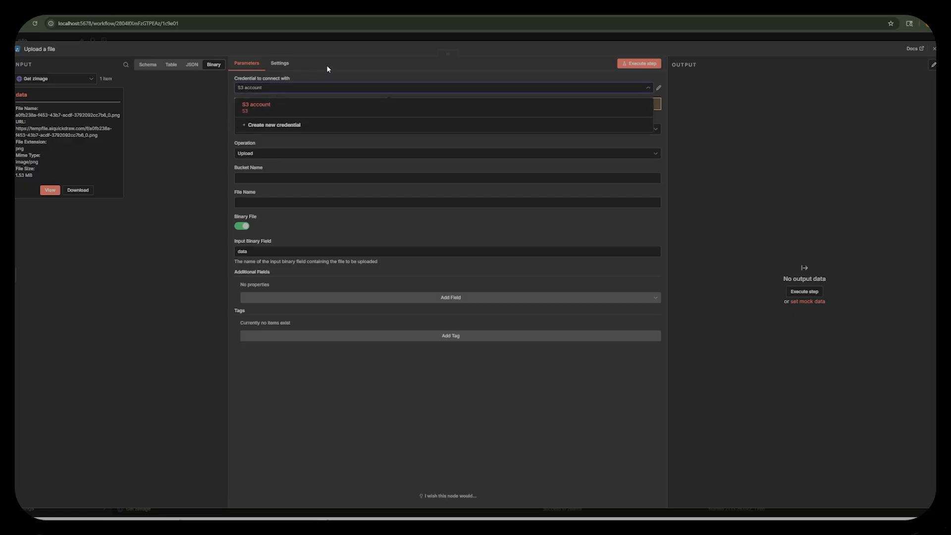
{"action": "left_click", "coordinate": [283, 127]}
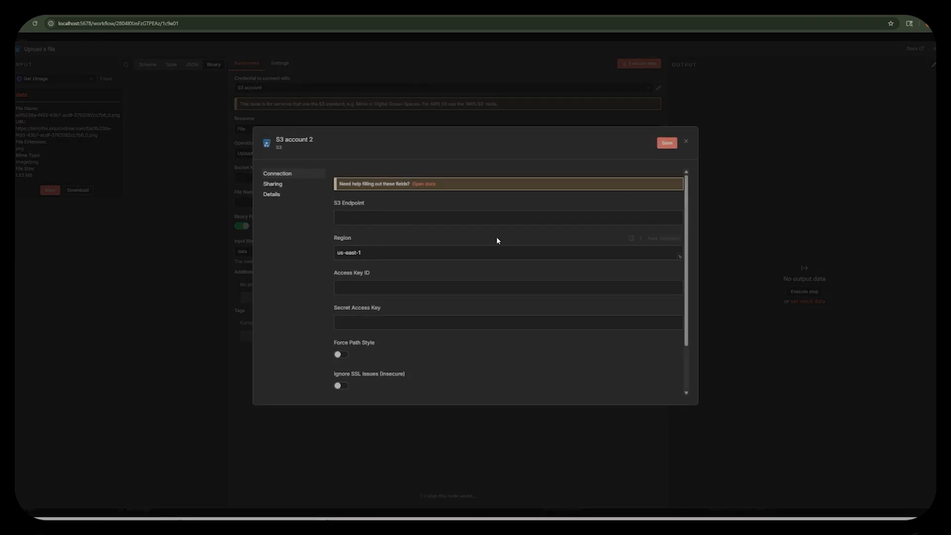
{"action": "left_click", "coordinate": [686, 142]}
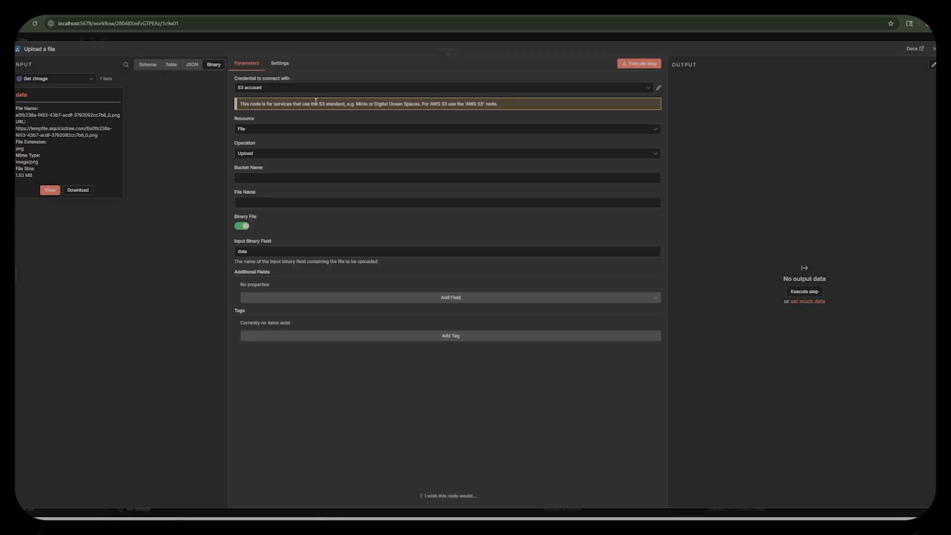
{"action": "left_click", "coordinate": [658, 89]}
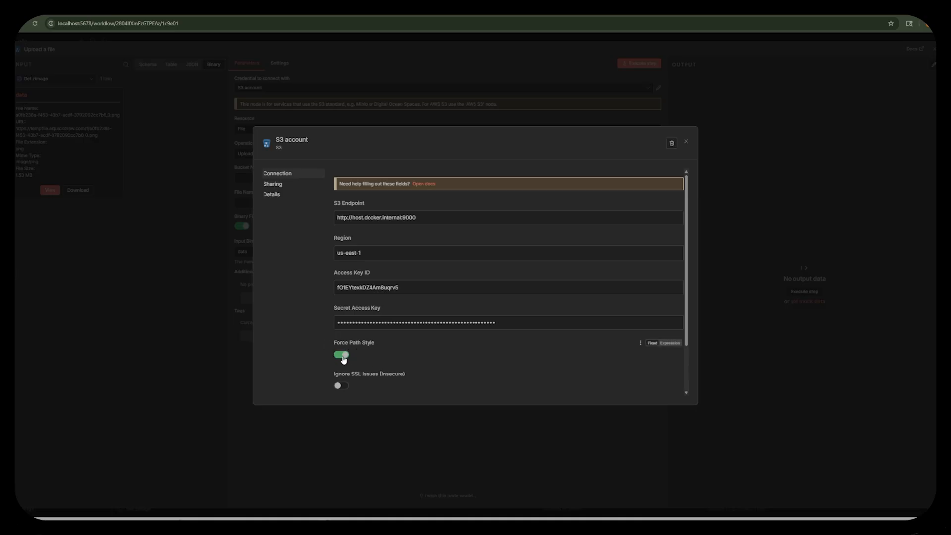
{"action": "left_click", "coordinate": [687, 144]}
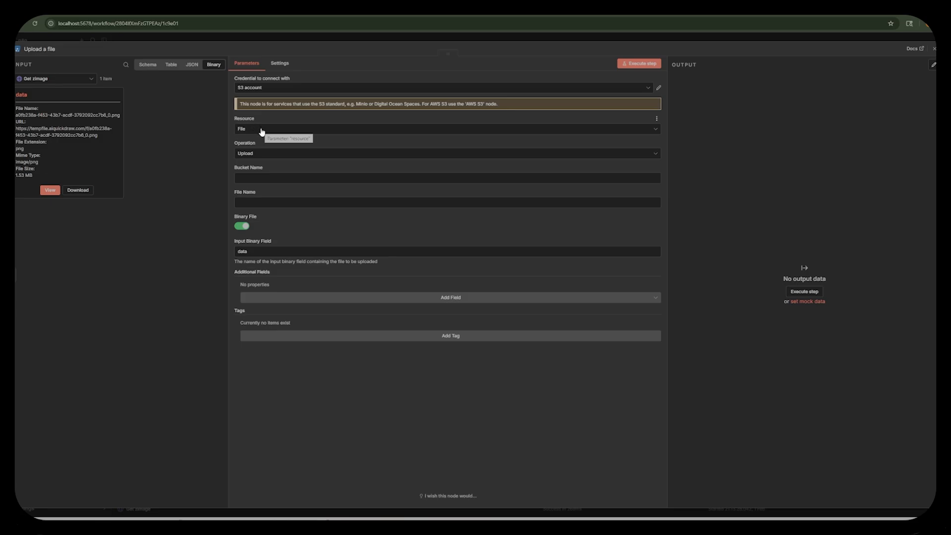
Set the upload's bucket name to image-display-tutorial and enter the file name prefix zimage_.
{"action": "left_click", "coordinate": [266, 180]}
{"action": "key", "text": "ctrl+v"}
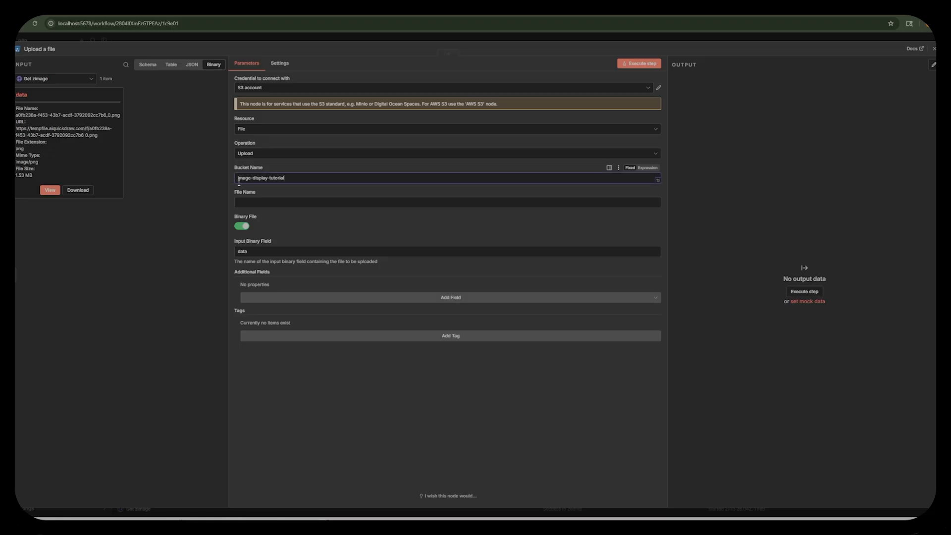
{"action": "left_click", "coordinate": [298, 204]}
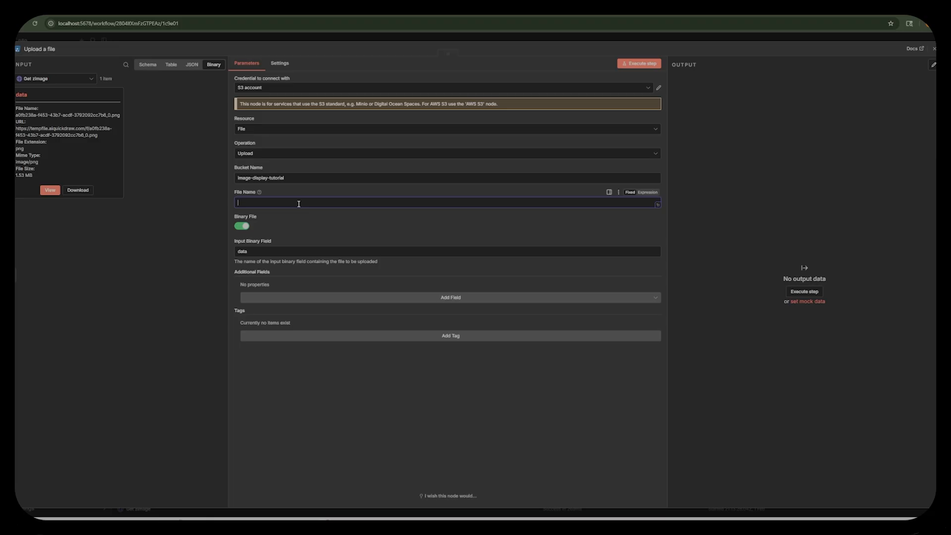
{"action": "type", "text": "zimage_"}
Make the file name the expression zimage_{{ $('UUID').item.json.UUID }}.png using the UUID node's output, and execute the upload step.
{"action": "left_click", "coordinate": [144, 67]}
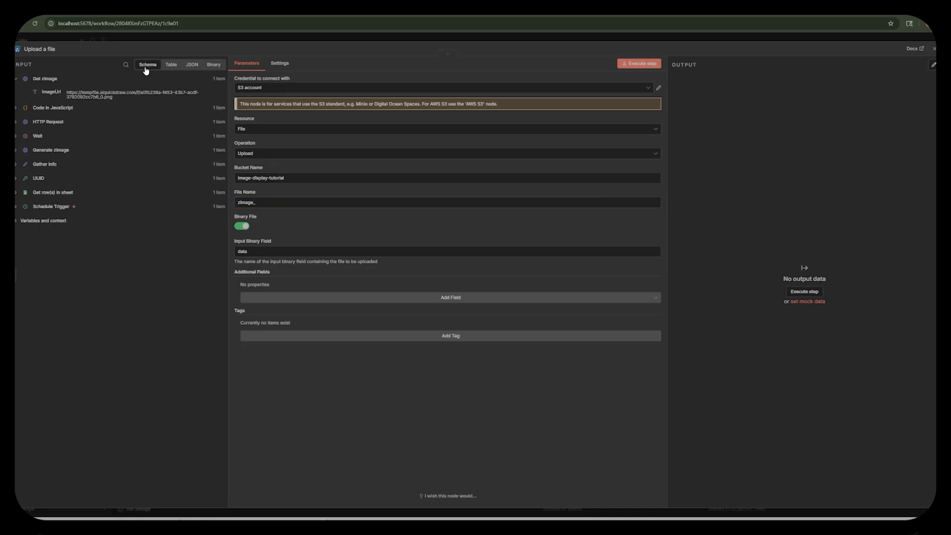
{"action": "left_click", "coordinate": [16, 179]}
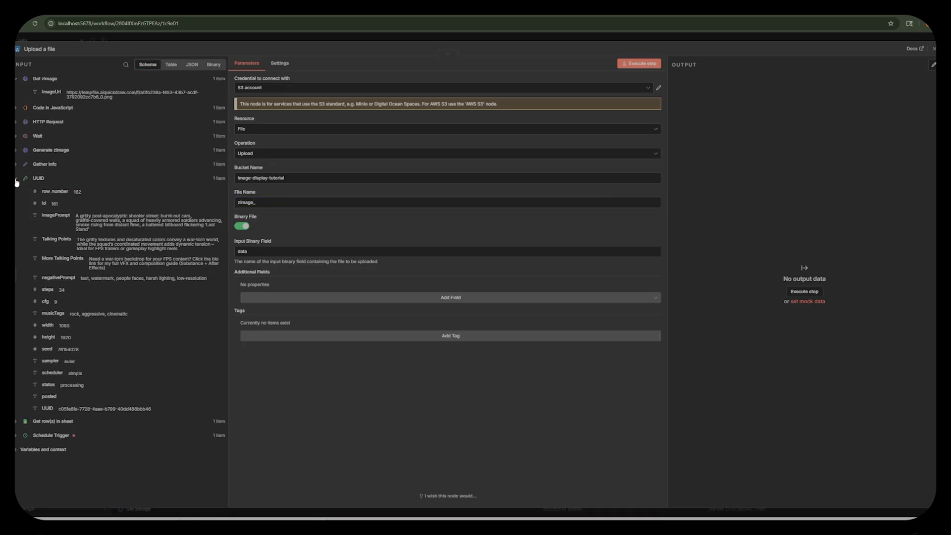
{"action": "mouse_move", "coordinate": [47, 408]}
{"action": "left_mouse_down"}
{"action": "mouse_move", "coordinate": [312, 244]}
{"action": "mouse_move", "coordinate": [266, 204]}
{"action": "mouse_move", "coordinate": [141, 291]}
{"action": "mouse_move", "coordinate": [47, 422]}
{"action": "left_mouse_up"}
{"action": "left_click", "coordinate": [647, 194]}
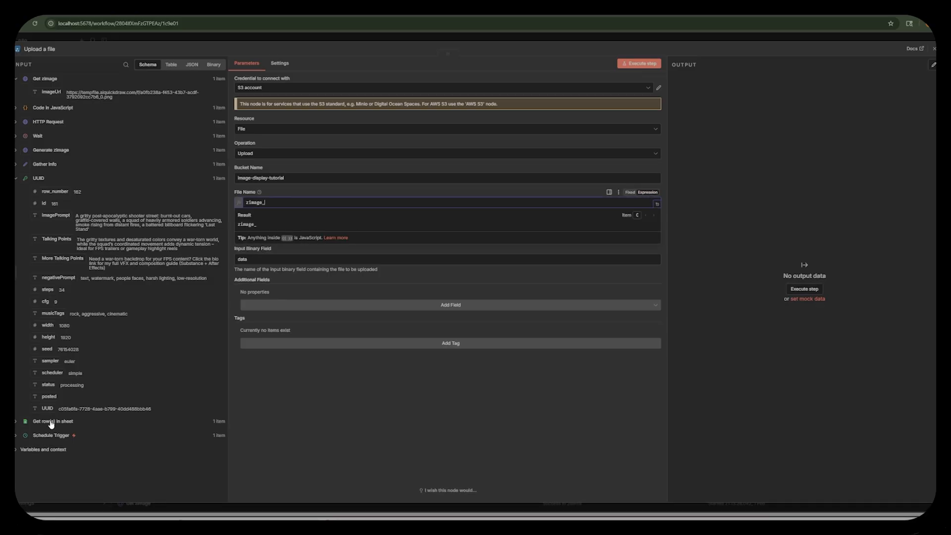
{"action": "left_click_drag", "start_coordinate": [46, 408], "coordinate": [277, 208]}
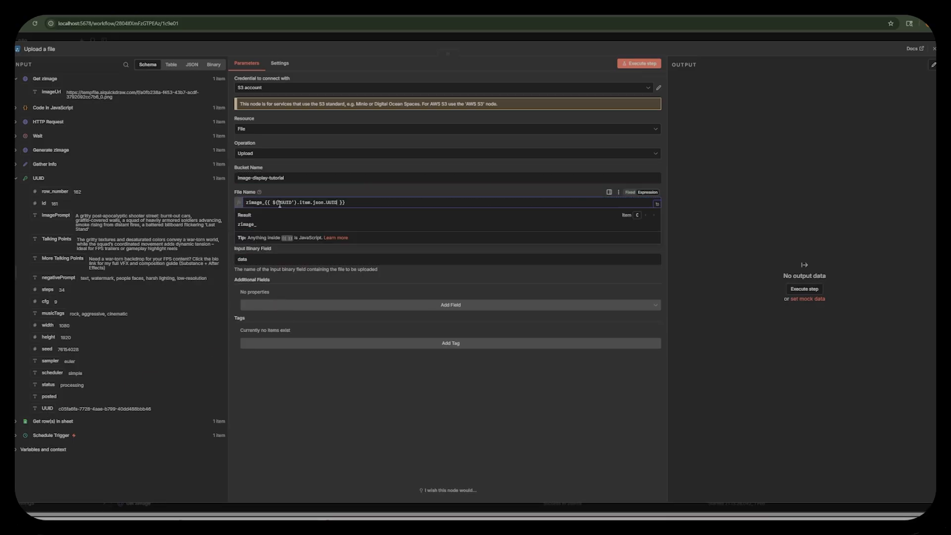
{"action": "left_click", "coordinate": [422, 203]}
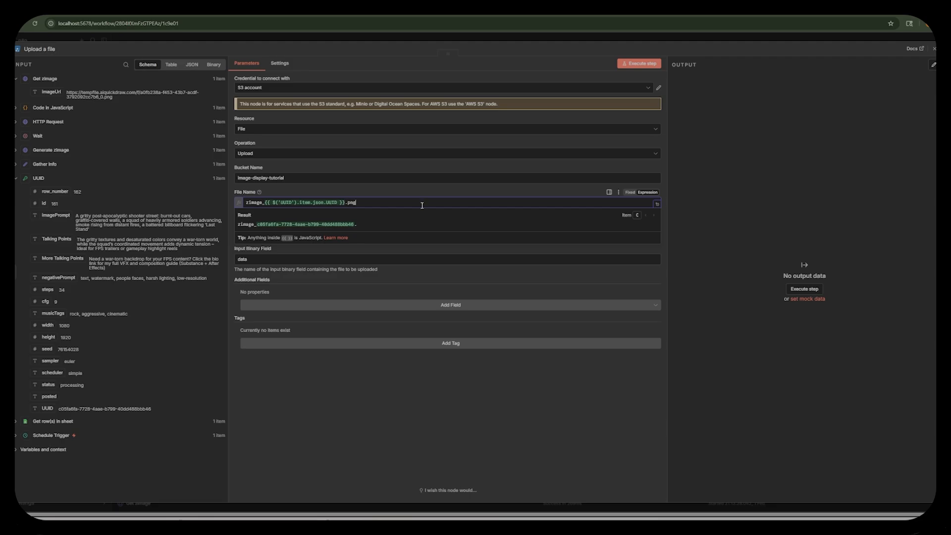
{"action": "left_click", "coordinate": [643, 64]}
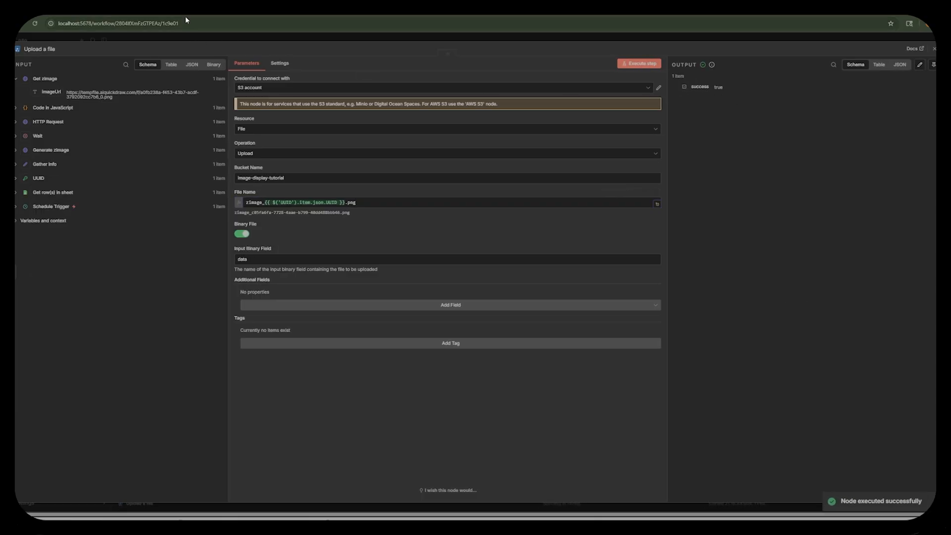
Switch to the MinIO console and preview the uploaded PNG in the image-display-tutorial bucket.
{"action": "key", "text": "ctrl+Tab"}
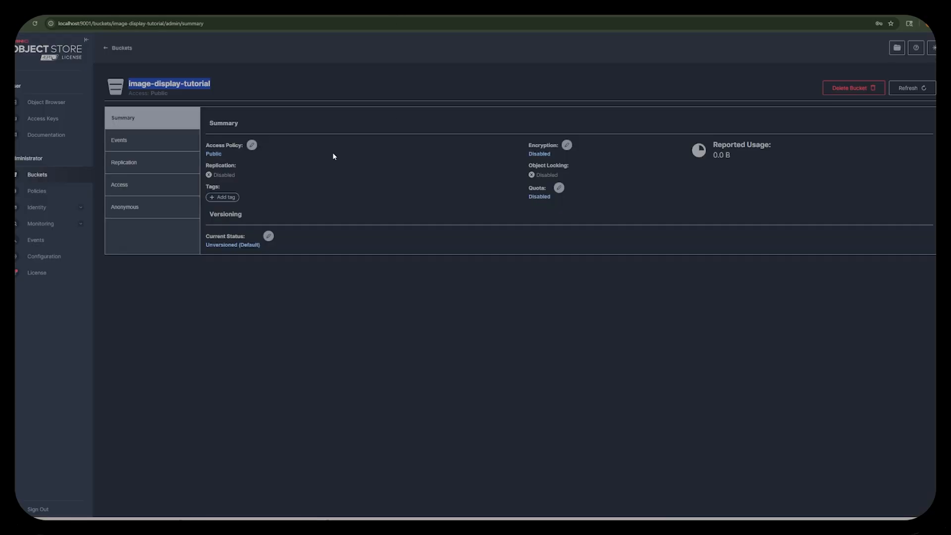
{"action": "left_click", "coordinate": [47, 104]}
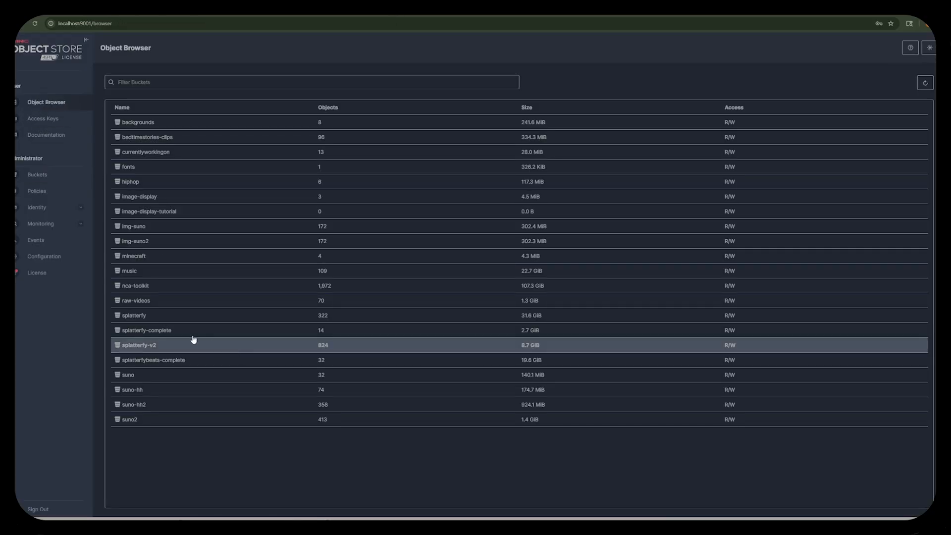
{"action": "left_click", "coordinate": [149, 211]}
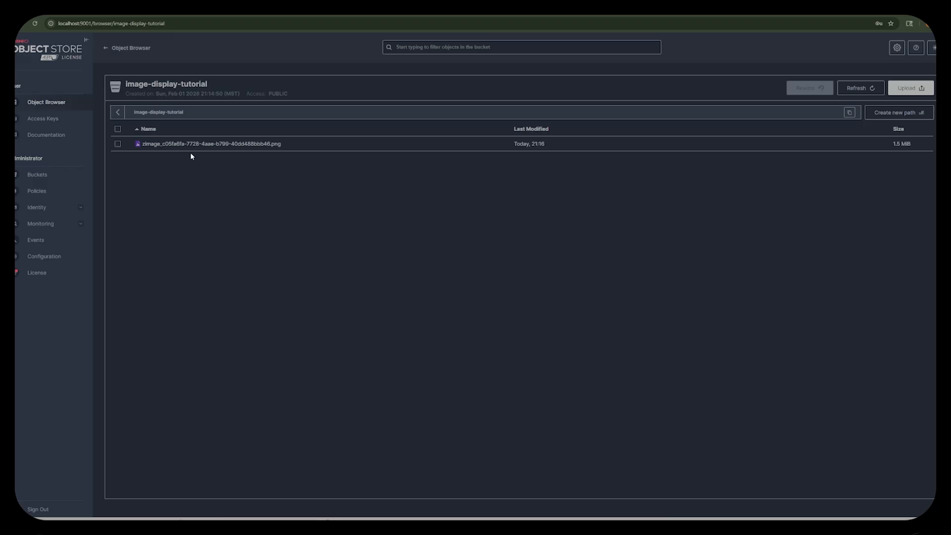
{"action": "left_click", "coordinate": [217, 144]}
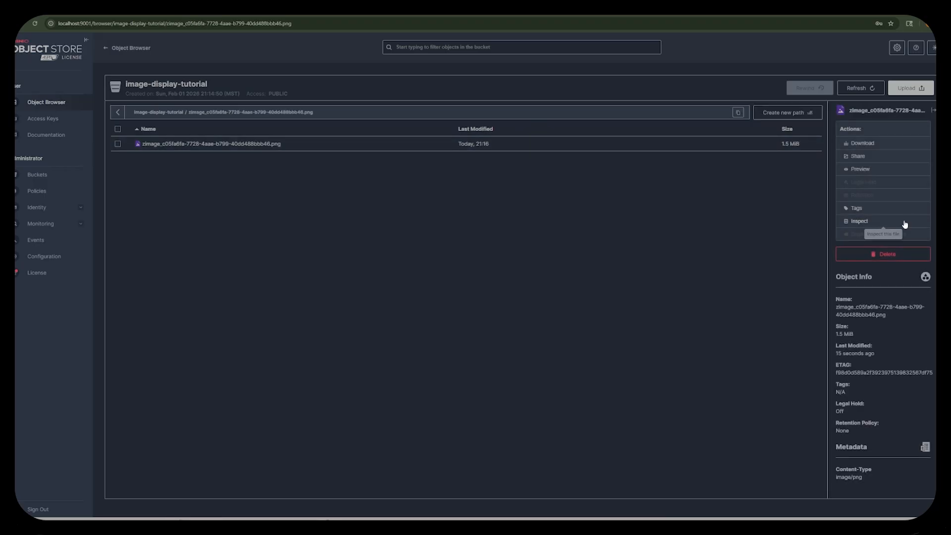
{"action": "left_click", "coordinate": [858, 169]}
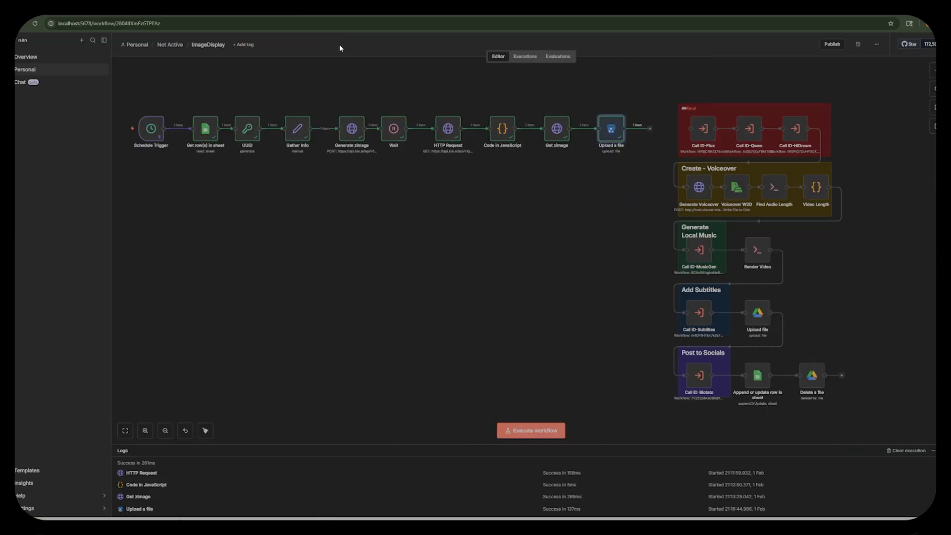
In the n8n workflow, replace Call ID-HiDream's connection to Generate Voiceover with one from the Upload a file node.
{"action": "left_click_drag", "start_coordinate": [662, 108], "coordinate": [318, 157]}
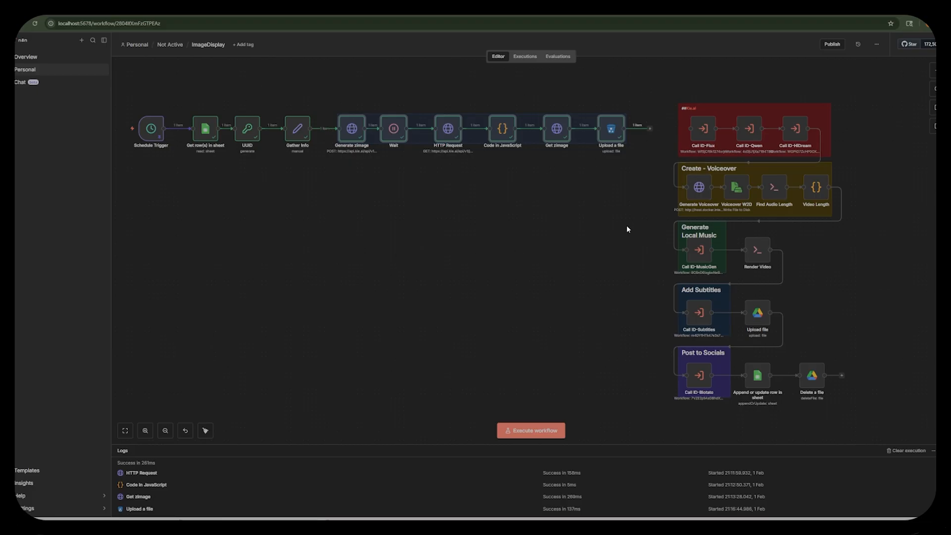
{"action": "left_click_drag", "start_coordinate": [660, 103], "coordinate": [331, 187]}
{"action": "left_click_drag", "start_coordinate": [670, 186], "coordinate": [686, 188]}
Examine the Generate Voiceover node's JSON body, its Talking Points input and the resolved expression result.
{"action": "double_click", "coordinate": [698, 191]}
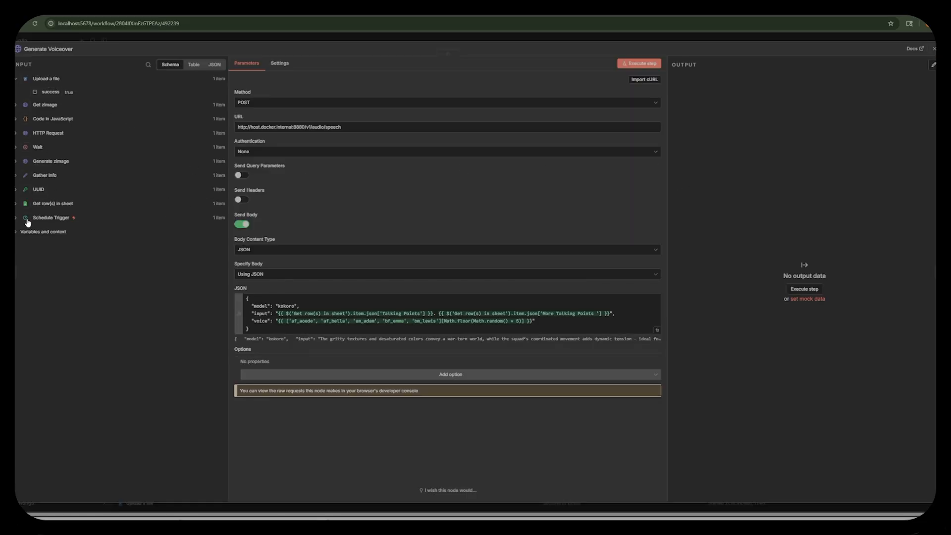
{"action": "left_click", "coordinate": [17, 205]}
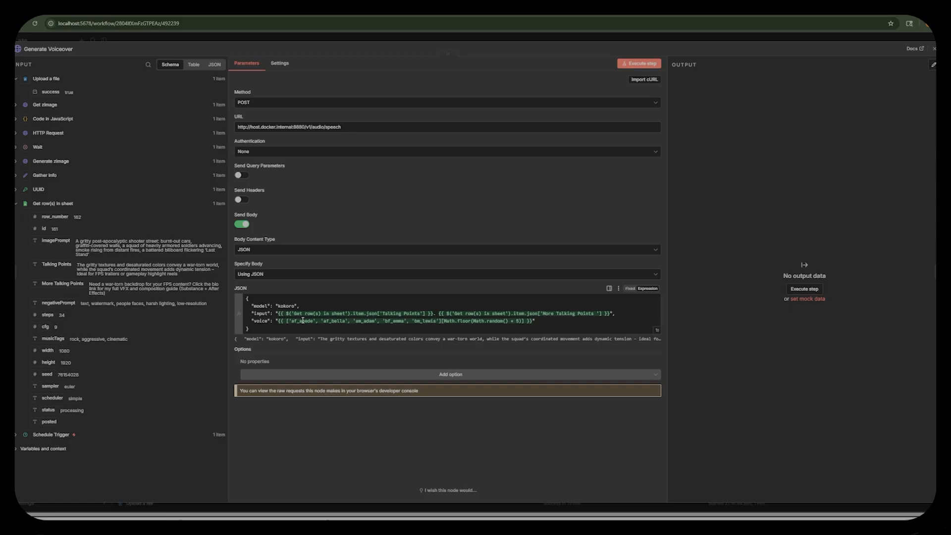
{"action": "triple_click", "coordinate": [335, 314]}
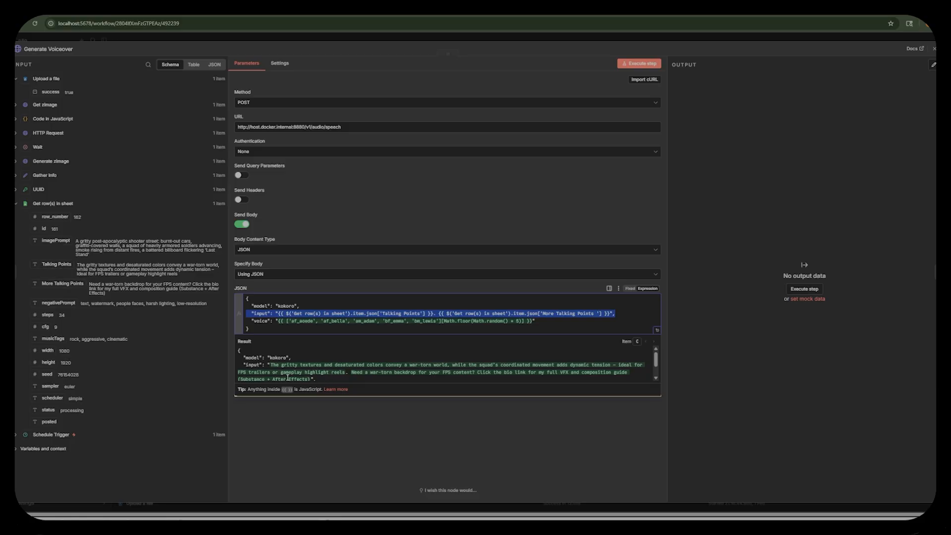
{"action": "scroll", "coordinate": [317, 367], "scroll_direction": "down", "scroll_amount": 2}
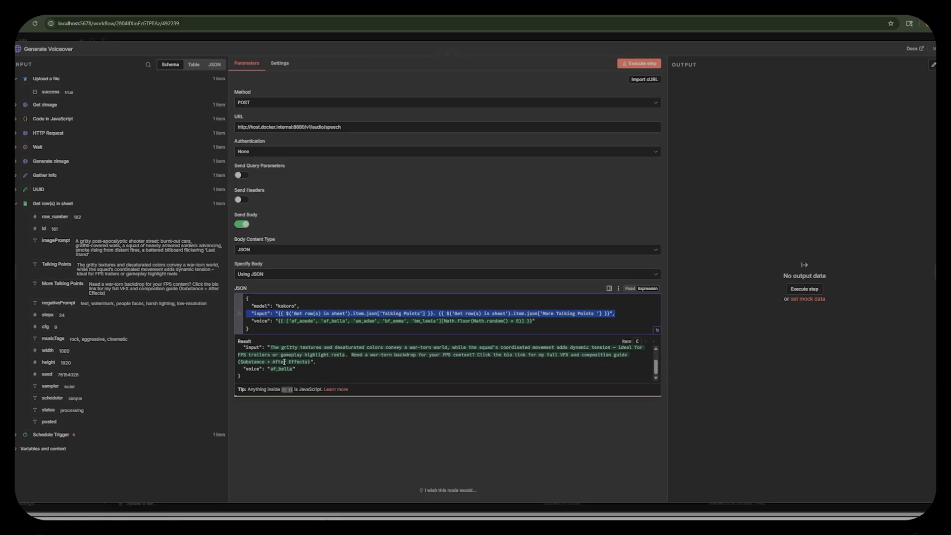
{"action": "left_click", "coordinate": [671, 36]}
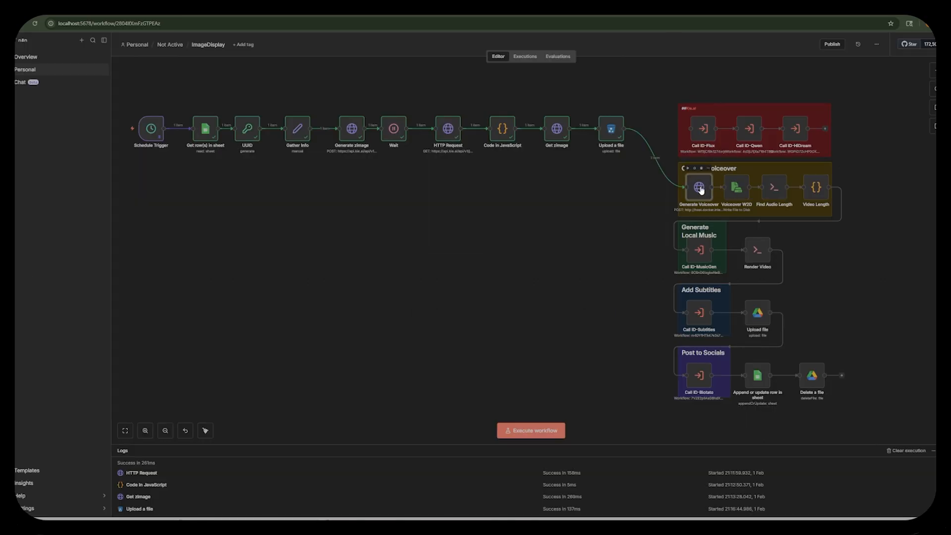
Check the kokoro-tts-cpu container in Docker Desktop, return to n8n and execute the Generate Voiceover node.
{"action": "key", "text": "alt+Tab"}
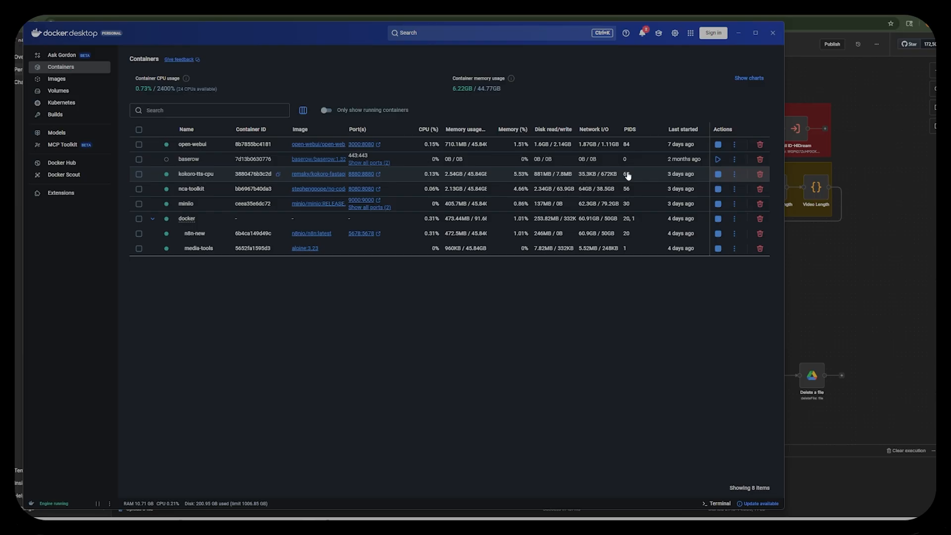
{"action": "left_click", "coordinate": [740, 34]}
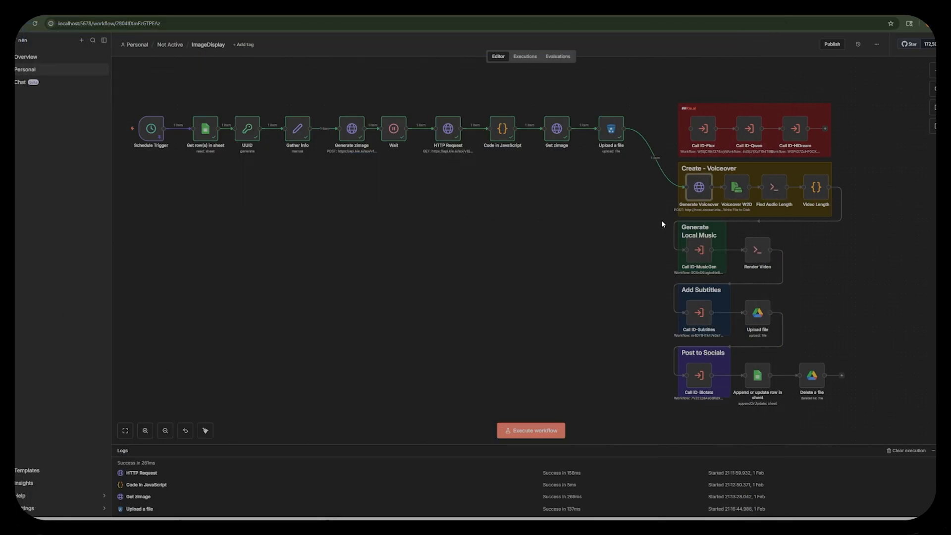
{"action": "left_click", "coordinate": [690, 170]}
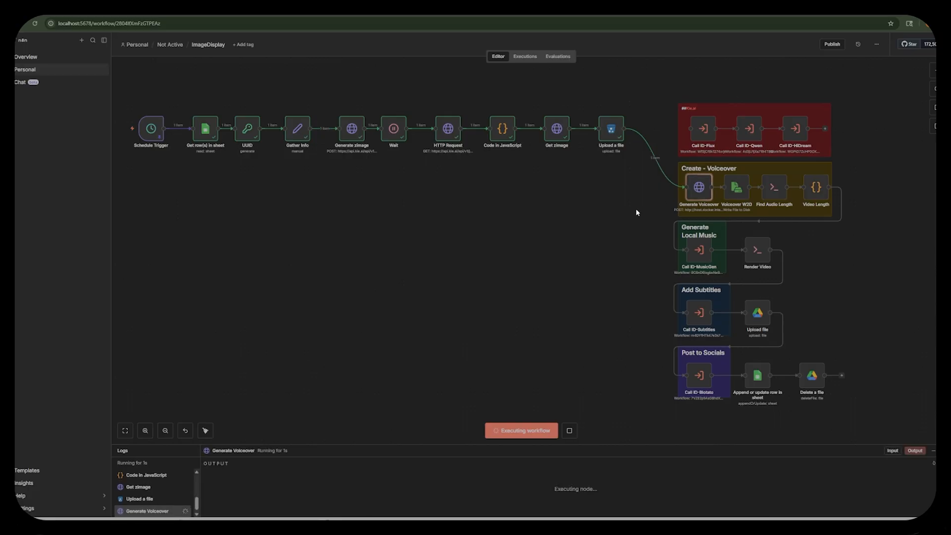
Move the Generate Voiceover node below Schedule Trigger and delete its connection to Voiceover W2D.
{"action": "left_click_drag", "start_coordinate": [700, 188], "coordinate": [167, 191]}
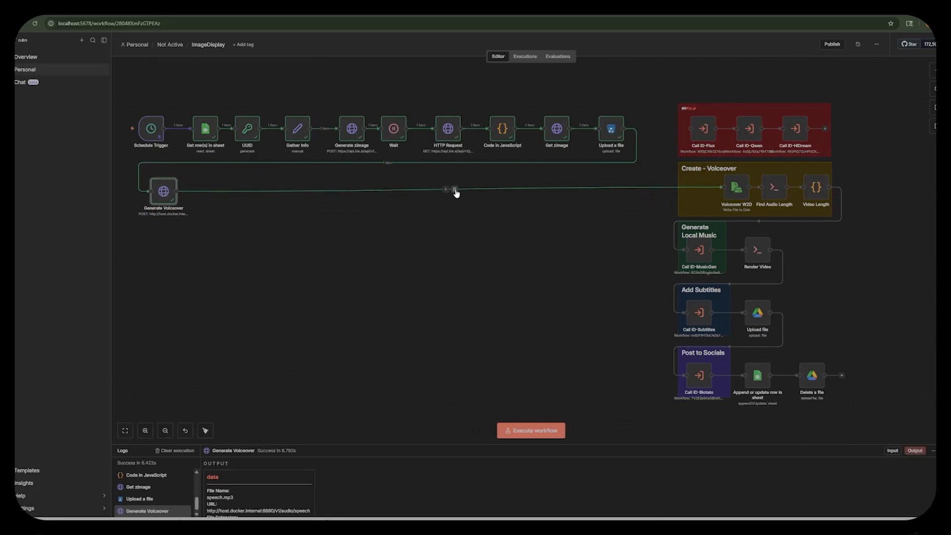
{"action": "left_click", "coordinate": [455, 190]}
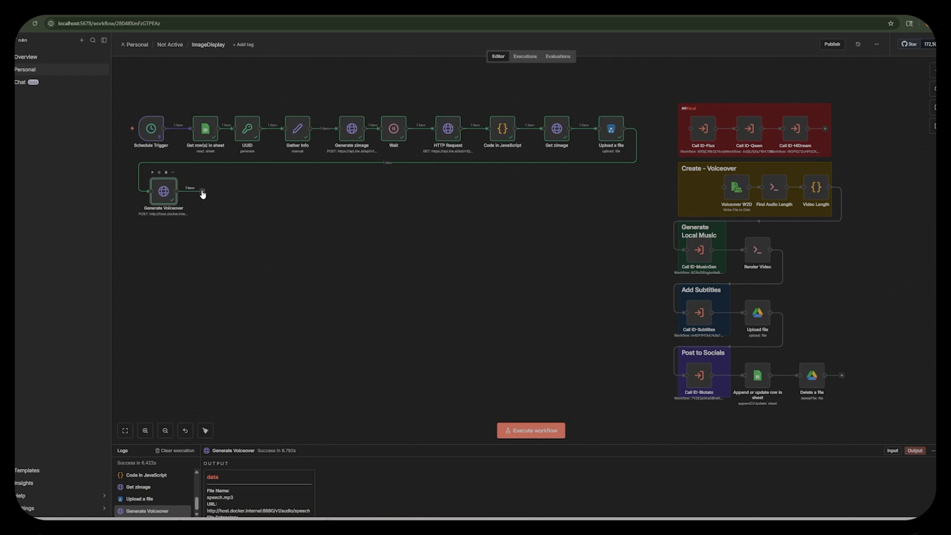
Add an S3 Upload a file action after the Generate Voiceover node.
{"action": "left_click", "coordinate": [203, 193]}
{"action": "type", "text": "s"}
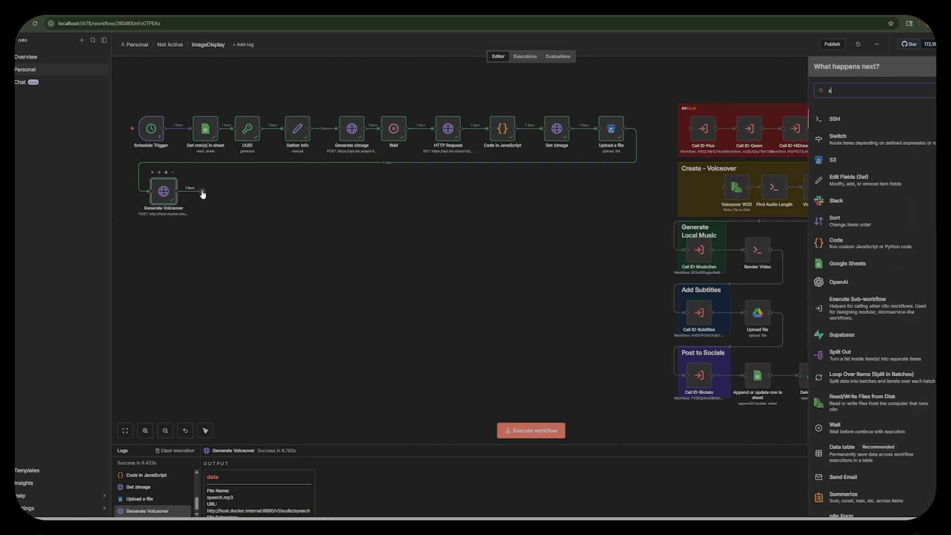
{"action": "type", "text": "3"}
{"action": "key", "text": "Return"}
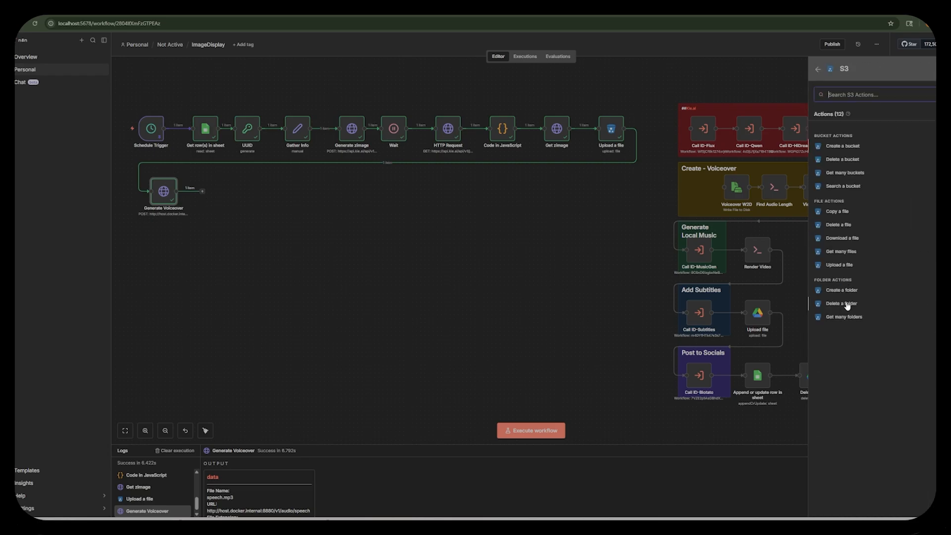
{"action": "left_click", "coordinate": [847, 266]}
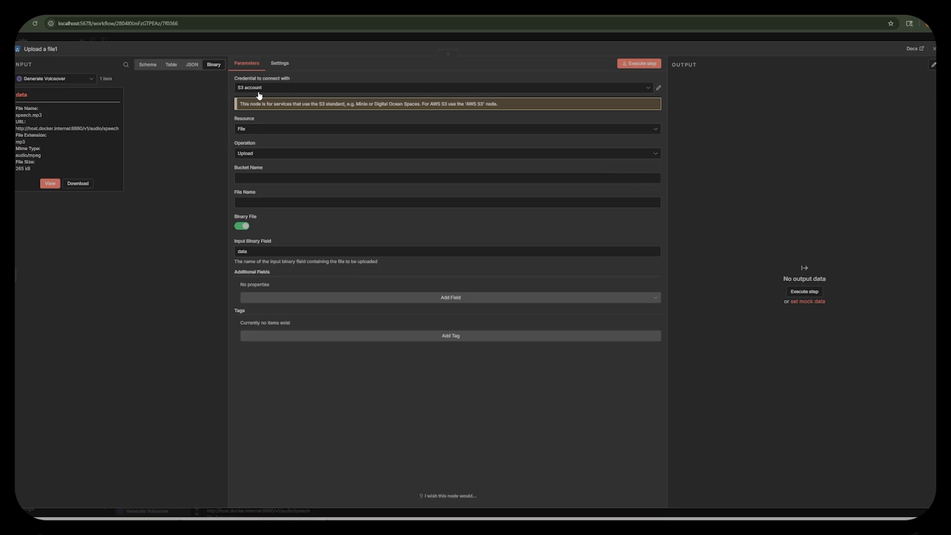
Set the upload's bucket name to image-display-tutorial and its file name to the expression voiceover_{{ $('UUID').item.json.UUID }}.mp3.
{"action": "left_click", "coordinate": [264, 178]}
{"action": "type", "text": "image-display-tutorial"}
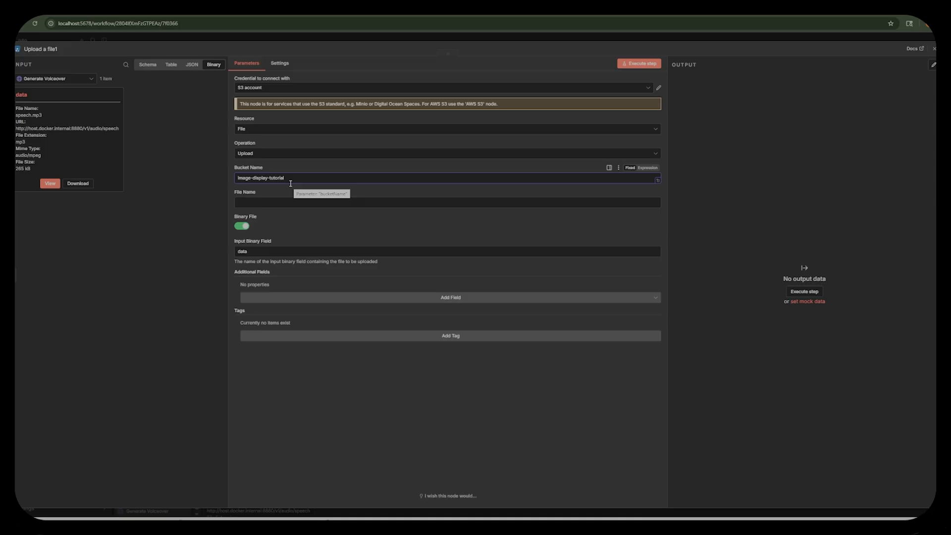
{"action": "left_click", "coordinate": [274, 203]}
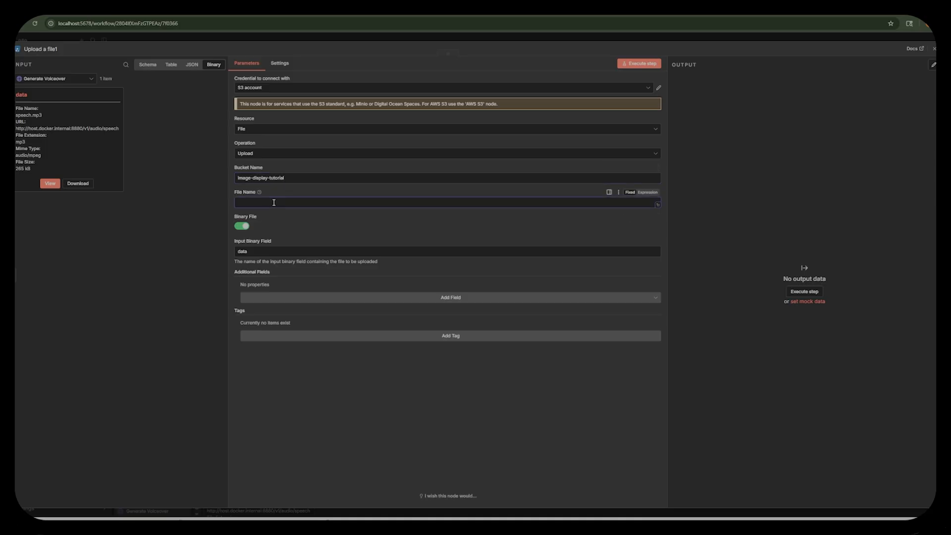
{"action": "type", "text": "voiceover_"}
{"action": "left_click", "coordinate": [148, 64]}
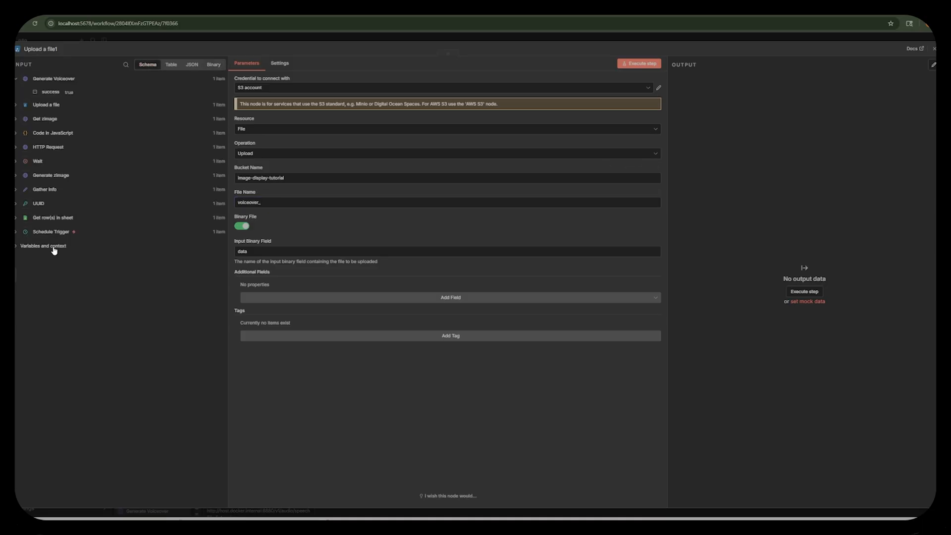
{"action": "left_click", "coordinate": [16, 203]}
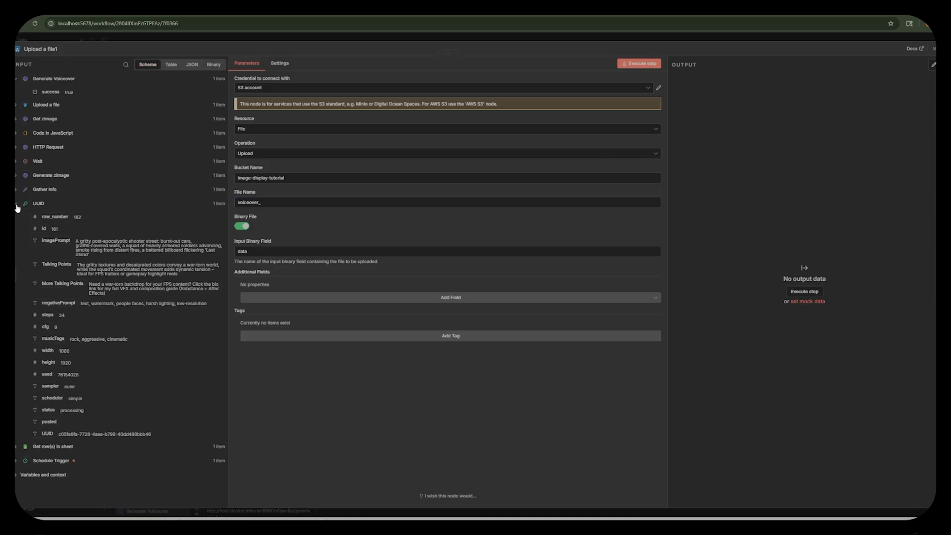
{"action": "mouse_move", "coordinate": [47, 434]}
{"action": "left_mouse_down"}
{"action": "mouse_move", "coordinate": [299, 218]}
{"action": "mouse_move", "coordinate": [286, 204]}
{"action": "mouse_move", "coordinate": [21, 326]}
{"action": "mouse_move", "coordinate": [59, 430]}
{"action": "left_mouse_up"}
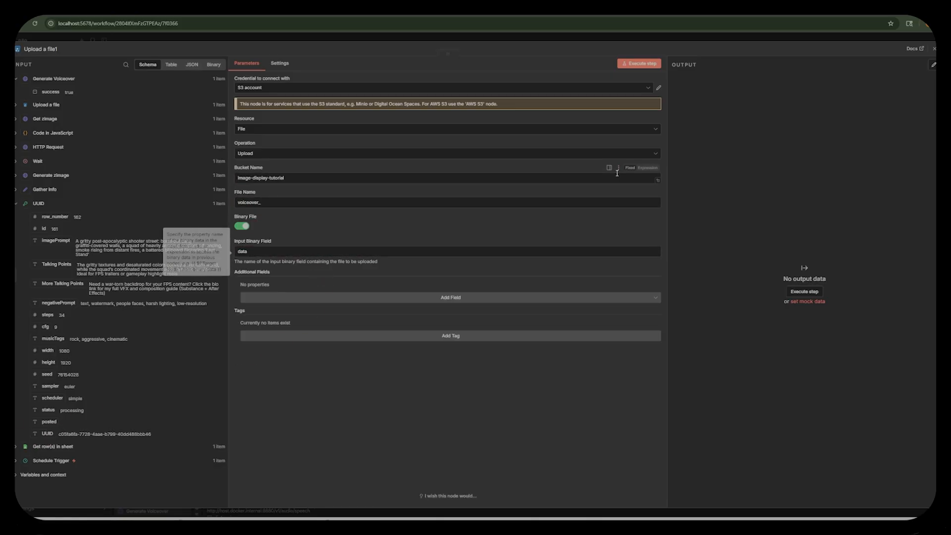
{"action": "left_click", "coordinate": [449, 205]}
{"action": "left_click", "coordinate": [648, 194]}
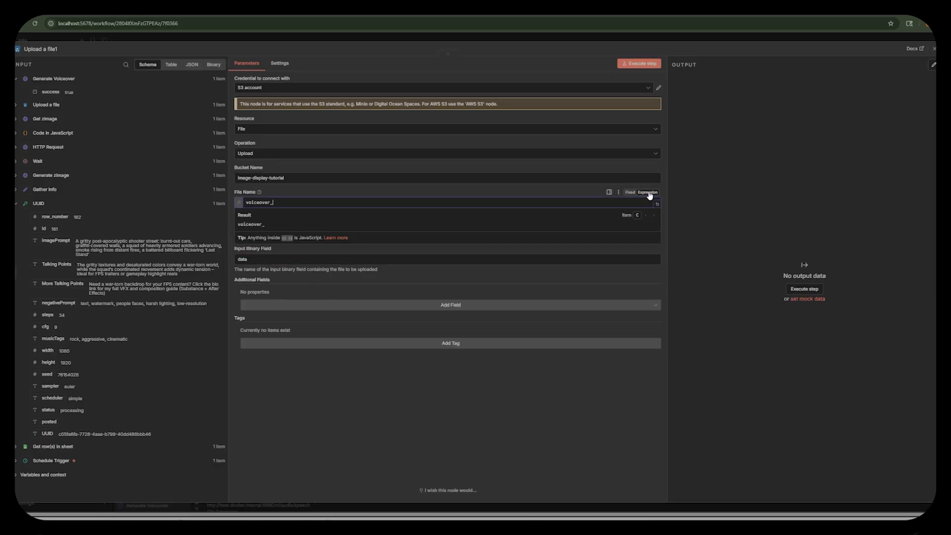
{"action": "left_click_drag", "start_coordinate": [42, 434], "coordinate": [298, 207]}
{"action": "left_click", "coordinate": [383, 205]}
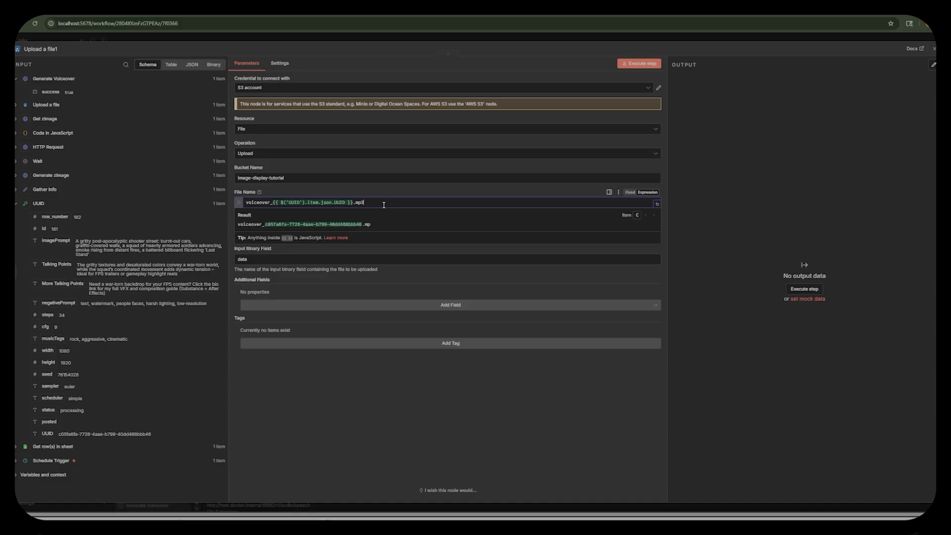
Execute the voiceover upload, refresh the image-display-tutorial bucket in MinIO to check for the file, and return to n8n.
{"action": "left_click", "coordinate": [639, 63]}
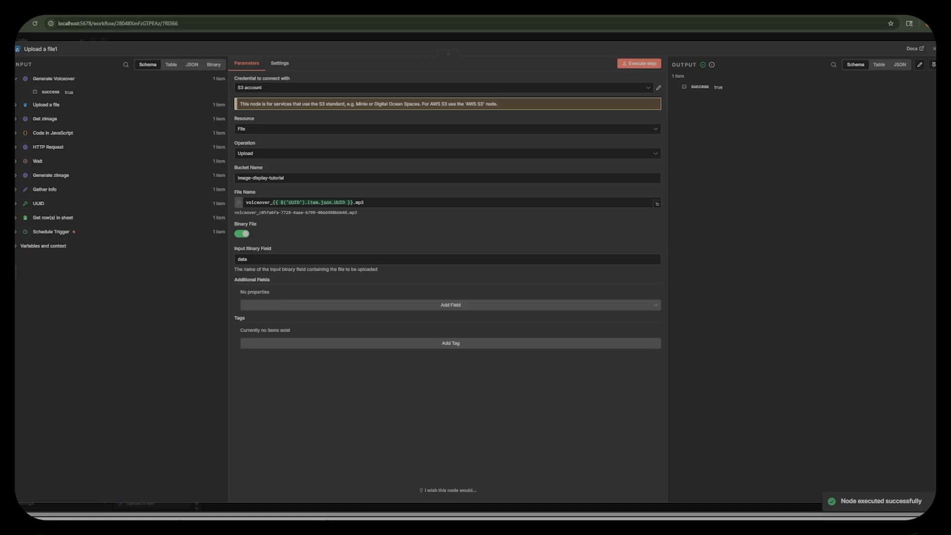
{"action": "left_click", "coordinate": [382, 15]}
{"action": "left_click", "coordinate": [860, 88]}
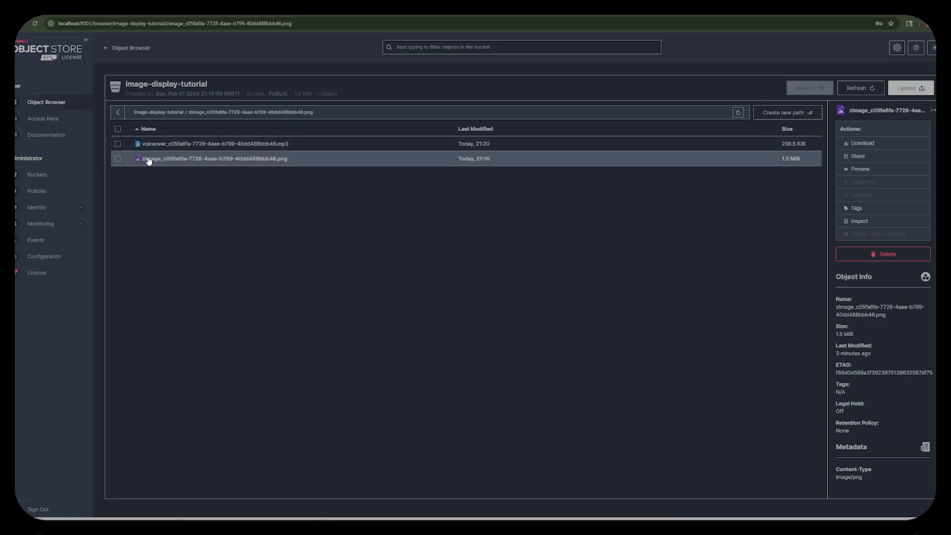
{"action": "left_click", "coordinate": [281, 7]}
Examine the ffprobe command in the existing Find Audio Length node and close the node.
{"action": "mouse_move", "coordinate": [775, 189]}
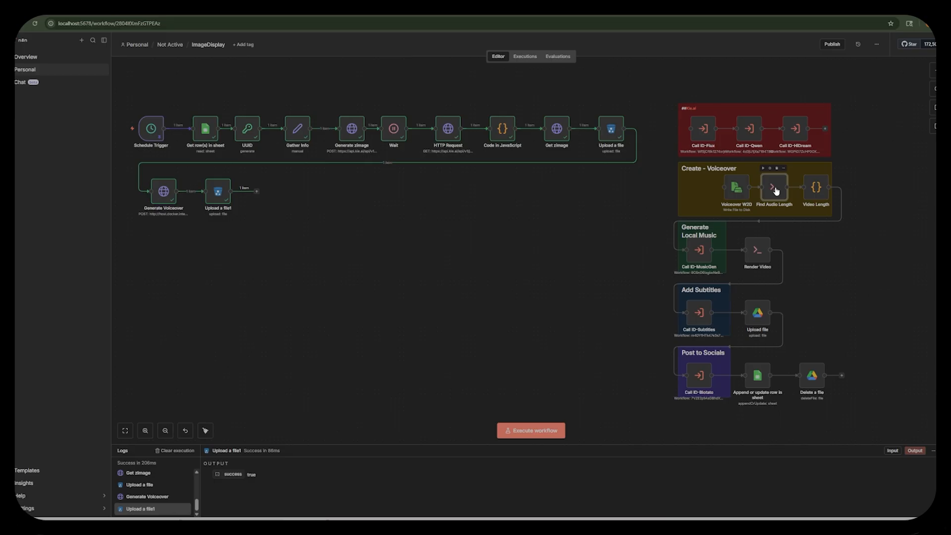
{"action": "double_click", "coordinate": [776, 192]}
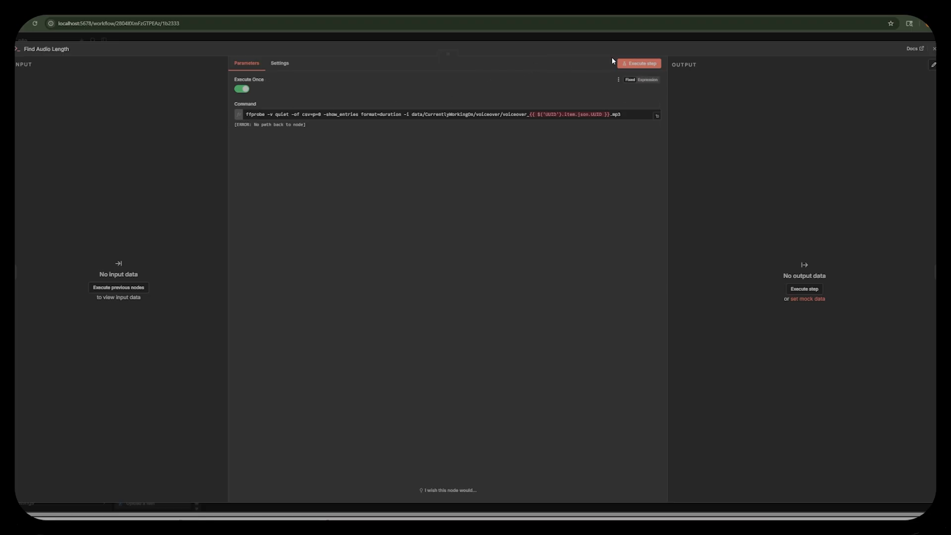
{"action": "left_click", "coordinate": [682, 34]}
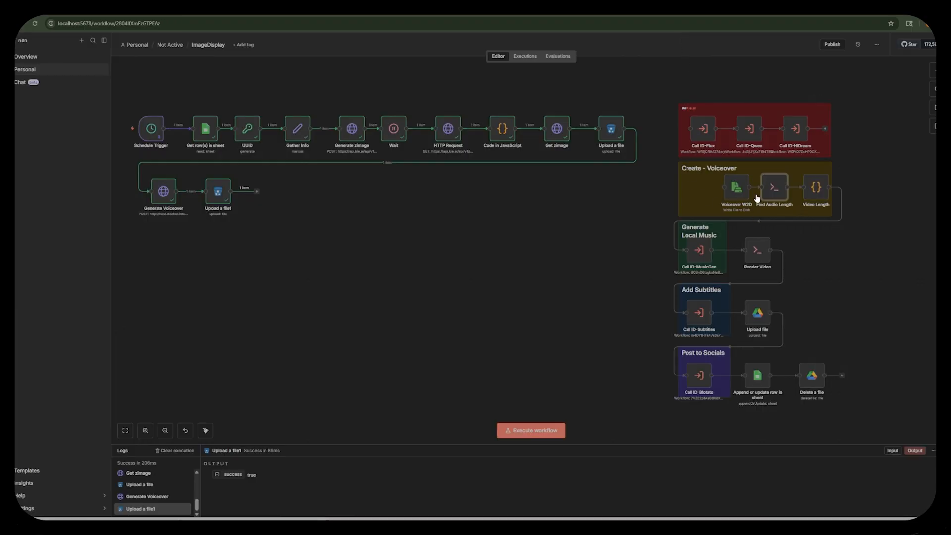
Add an HTTP Request node after Upload a file1 and rename it FindAudio Length.
{"action": "mouse_move", "coordinate": [151, 129]}
{"action": "left_click", "coordinate": [257, 192]}
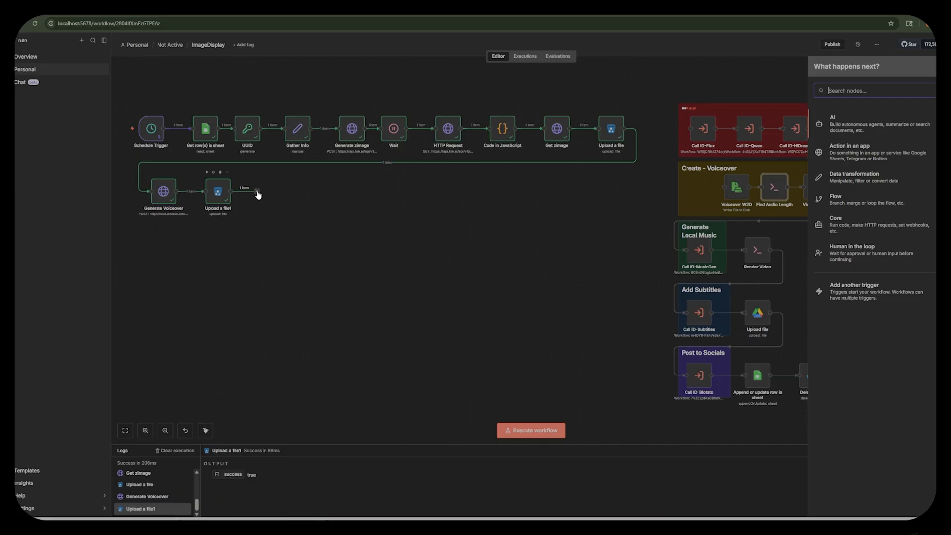
{"action": "type", "text": "http"}
{"action": "key", "text": "Return"}
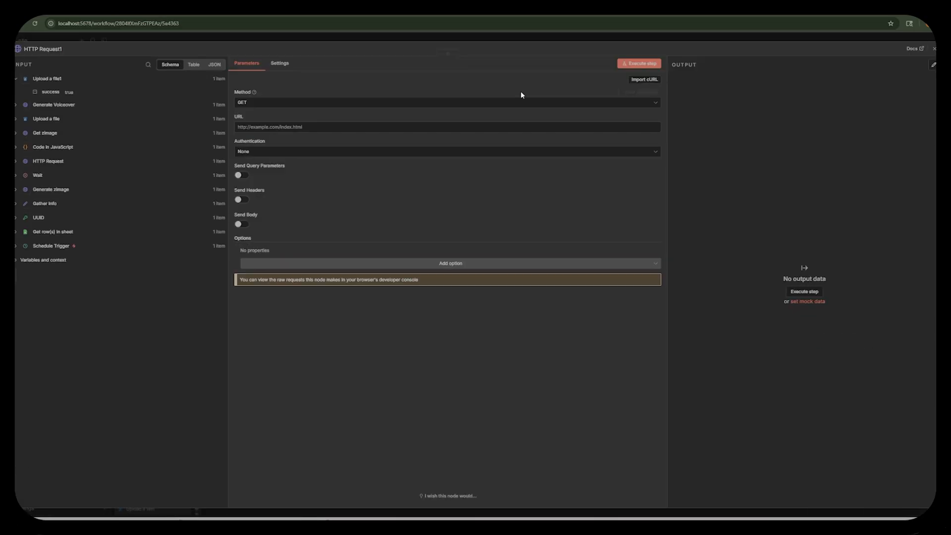
{"action": "left_click", "coordinate": [57, 47]}
{"action": "type", "text": "FindAudio Length"}
{"action": "left_click", "coordinate": [254, 103]}
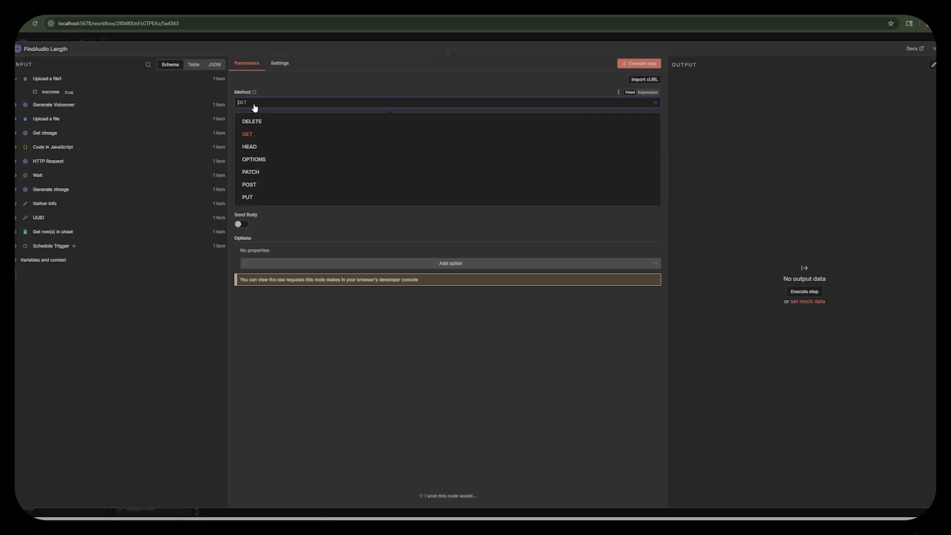
{"action": "left_click", "coordinate": [259, 186]}
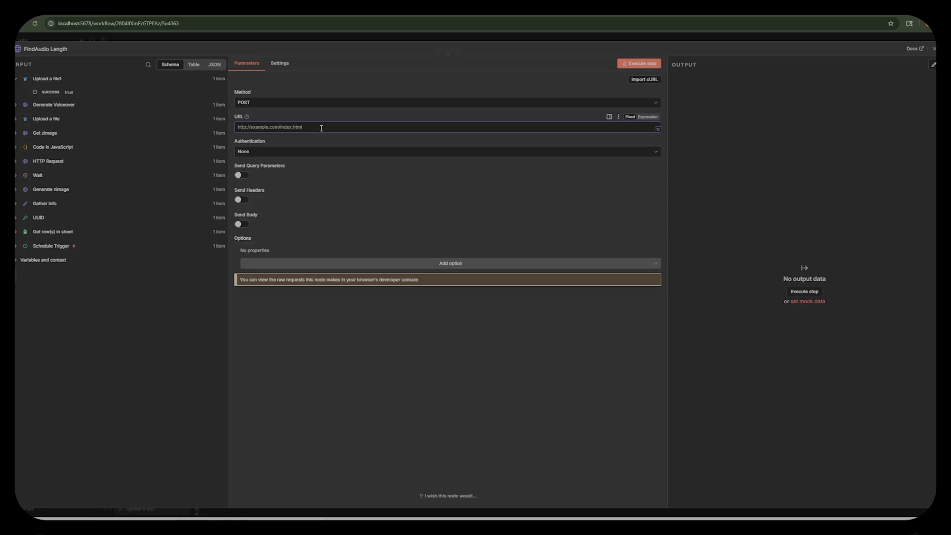
{"action": "type", "text": "http://host.docker.internal:8080/v1/ffmpeg/compose"}
Set authentication to a generic Header Auth credential, select nca-toolkit, and check that credential's header settings.
{"action": "left_click", "coordinate": [263, 151]}
{"action": "left_click", "coordinate": [274, 208]}
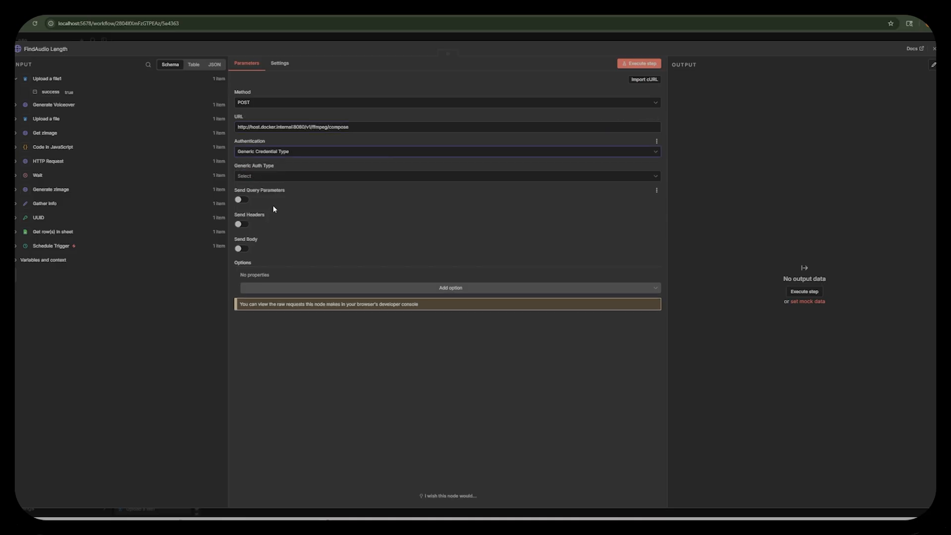
{"action": "left_click", "coordinate": [276, 177]}
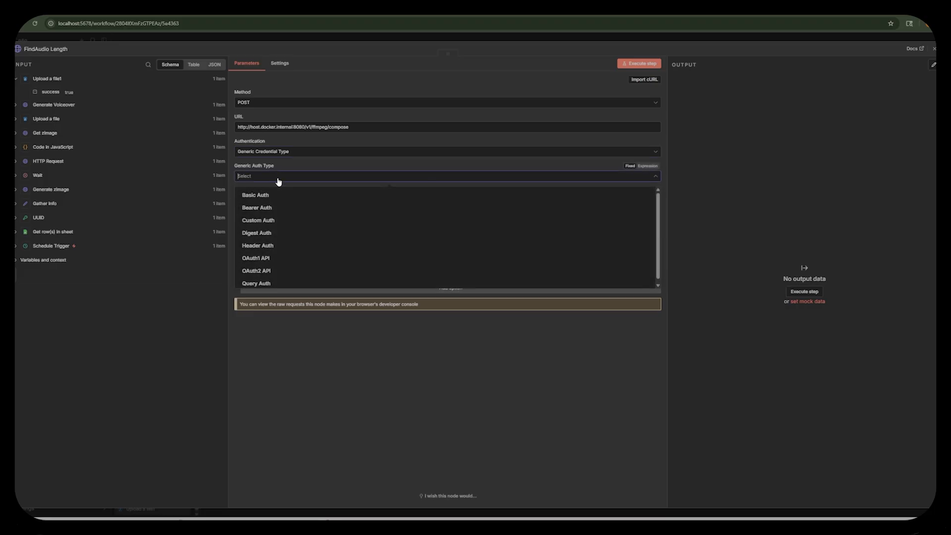
{"action": "left_click", "coordinate": [272, 246]}
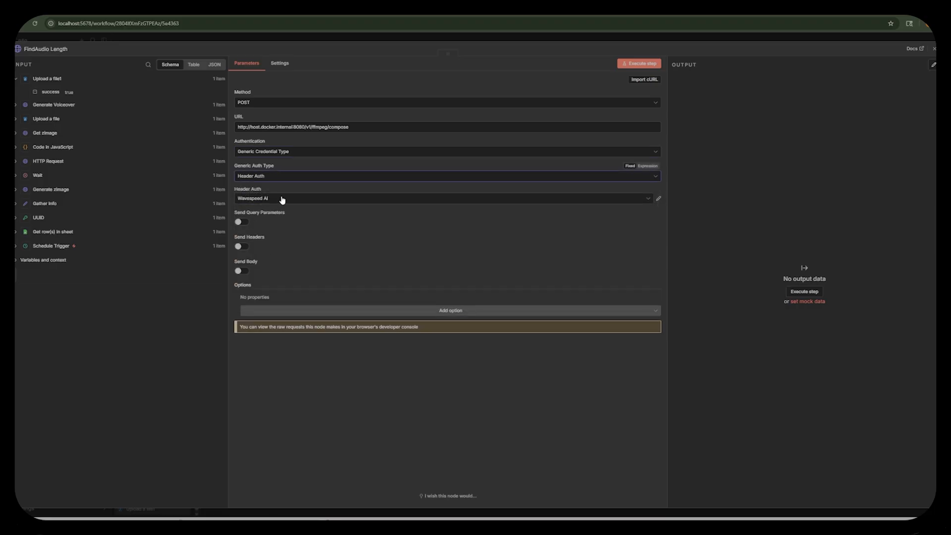
{"action": "left_click", "coordinate": [283, 198]}
{"action": "left_click", "coordinate": [263, 282]}
{"action": "left_click", "coordinate": [660, 199]}
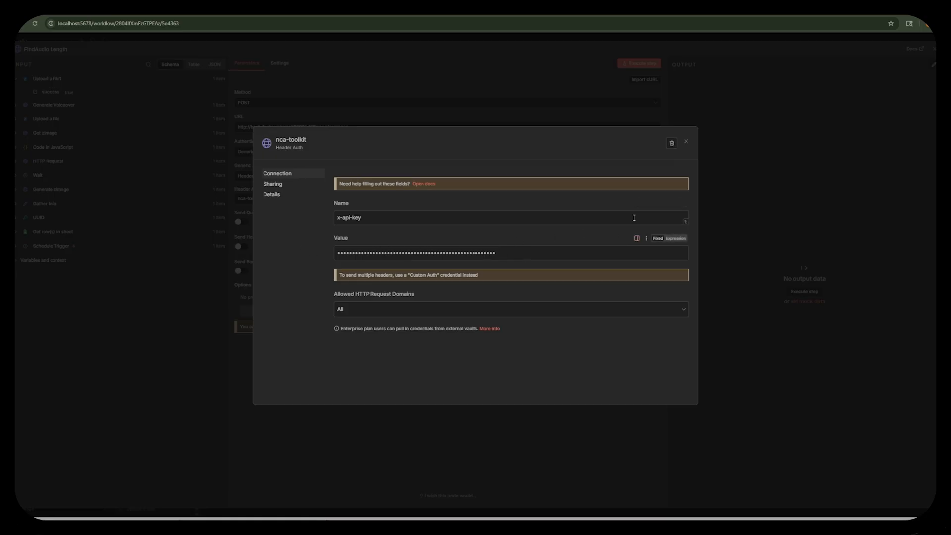
{"action": "left_click", "coordinate": [686, 143]}
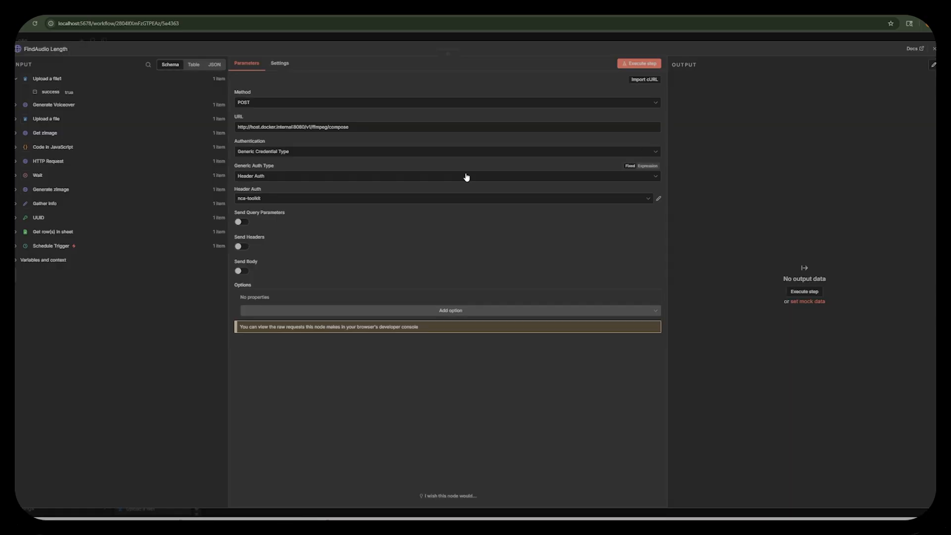
Enable a JSON request body and paste the get_audio_duration expression with the voiceover file URL, empty filters and options, and duration metadata set to true.
{"action": "left_click", "coordinate": [241, 272]}
{"action": "left_click", "coordinate": [257, 321]}
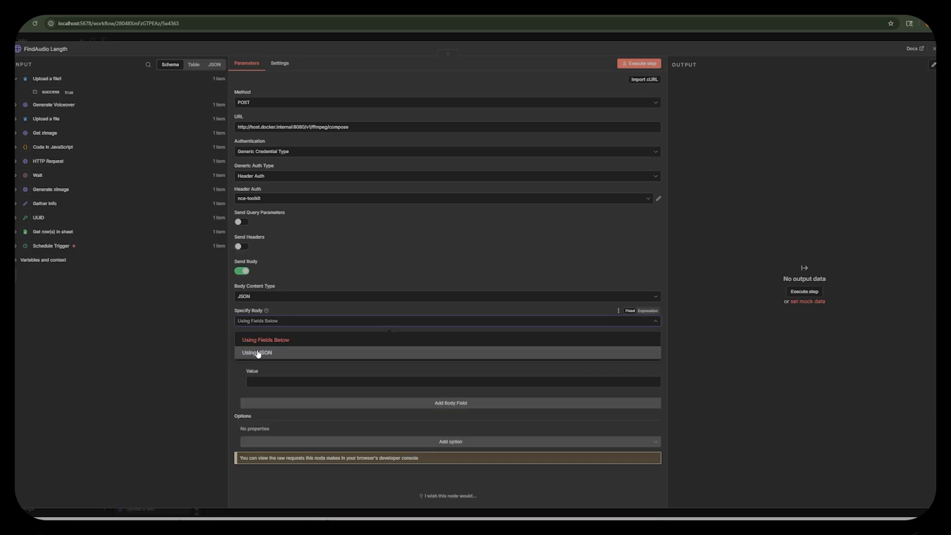
{"action": "left_click", "coordinate": [257, 351]}
{"action": "left_click", "coordinate": [647, 336]}
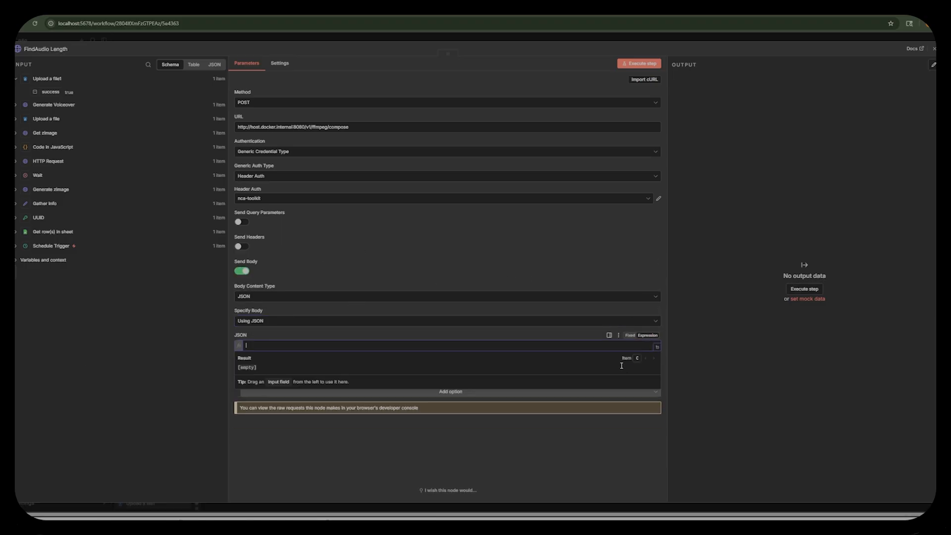
{"action": "left_click", "coordinate": [492, 329]}
{"action": "left_click", "coordinate": [658, 347]}
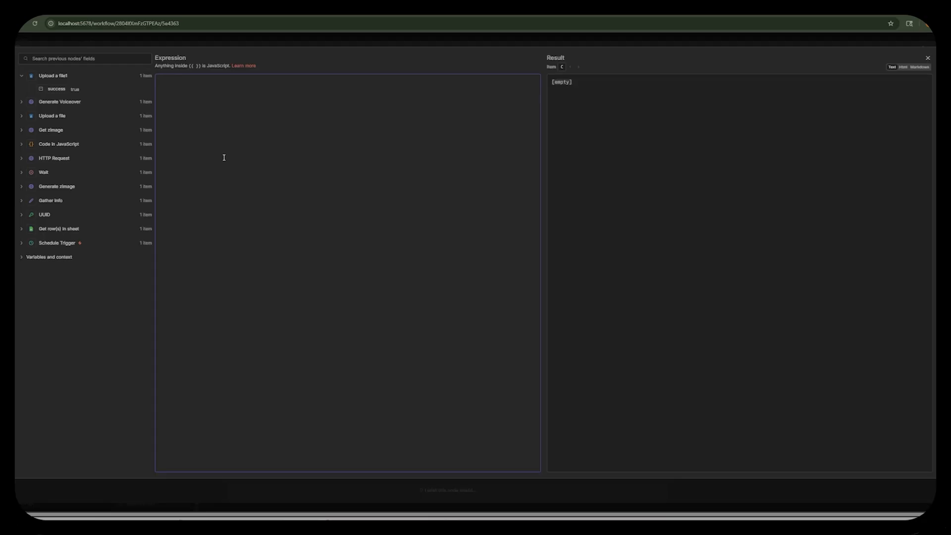
{"action": "type", "text": "{   \"id\": \"get_audio_duration\",   \"inputs\": [     {       \"file_url\": \"http://host.docker.internal:9000/image-display-tutorial/voiceover_{{ $('UUID').item.json.UUID }}.mp3\"     }   ],   \"filters\": [],   \"outputs\": [     {       \"options\": []     }   ],   \"metadata\": {     \"duration\": true   } }"}
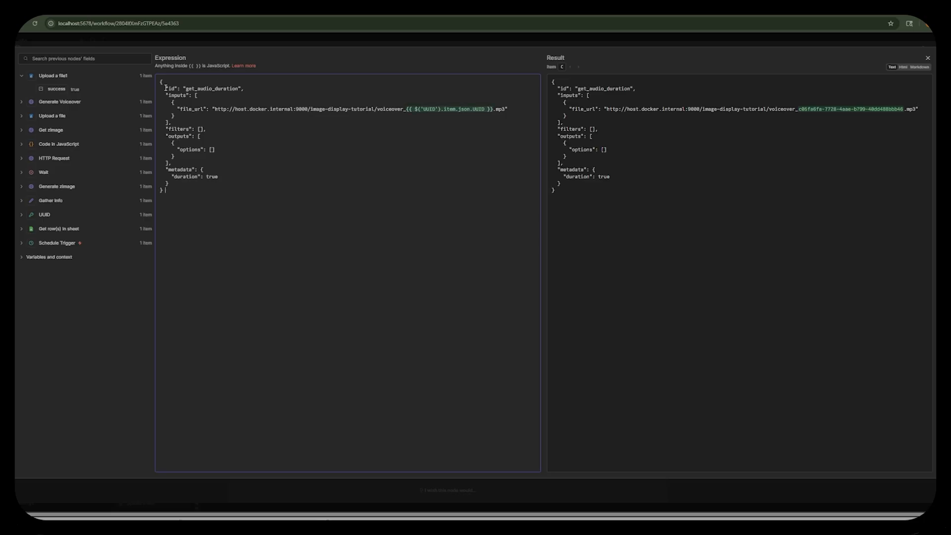
Check the JSON body against the UUID node's fields, execute the FindAudio Length node and close it.
{"action": "left_click", "coordinate": [258, 89]}
{"action": "left_click", "coordinate": [22, 216]}
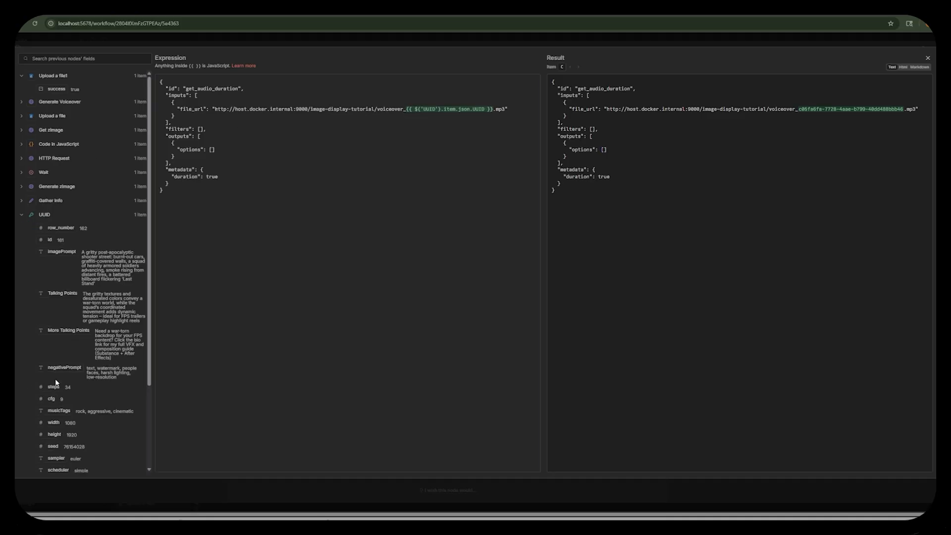
{"action": "scroll", "coordinate": [56, 382], "scroll_direction": "down", "scroll_amount": 3}
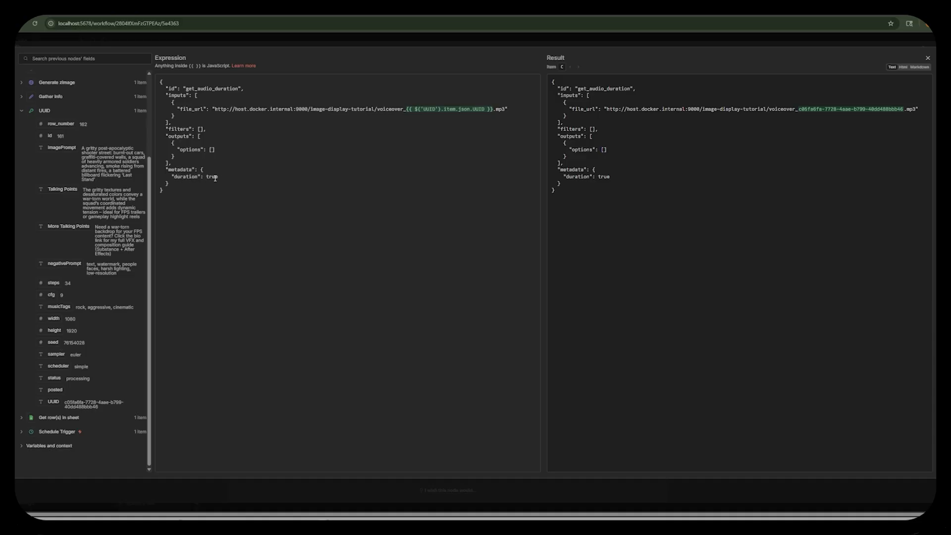
{"action": "left_click", "coordinate": [542, 41]}
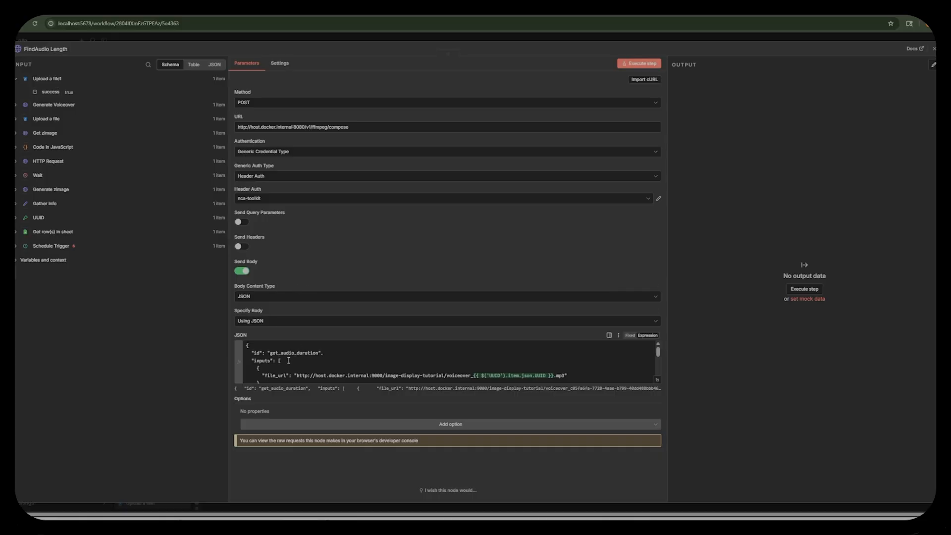
{"action": "scroll", "coordinate": [282, 367], "scroll_direction": "down", "scroll_amount": 5}
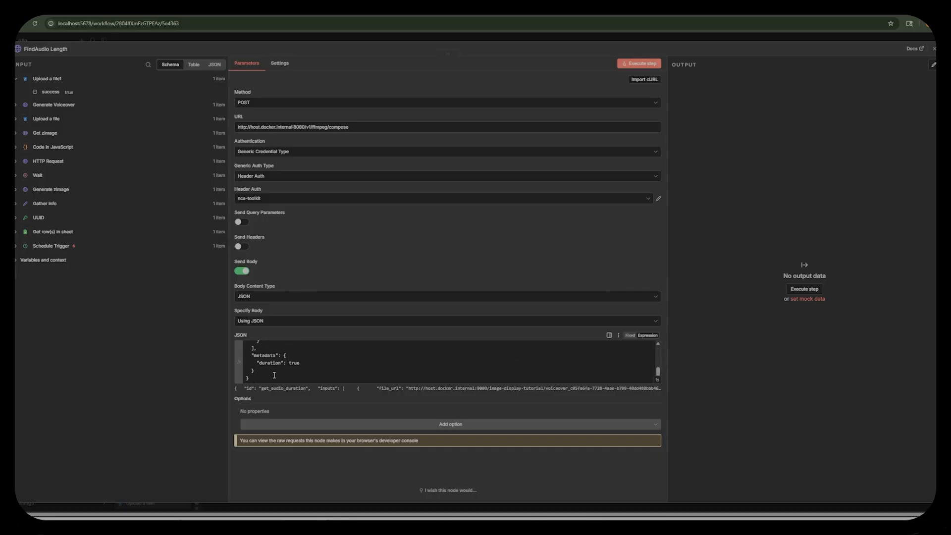
{"action": "left_click", "coordinate": [655, 65]}
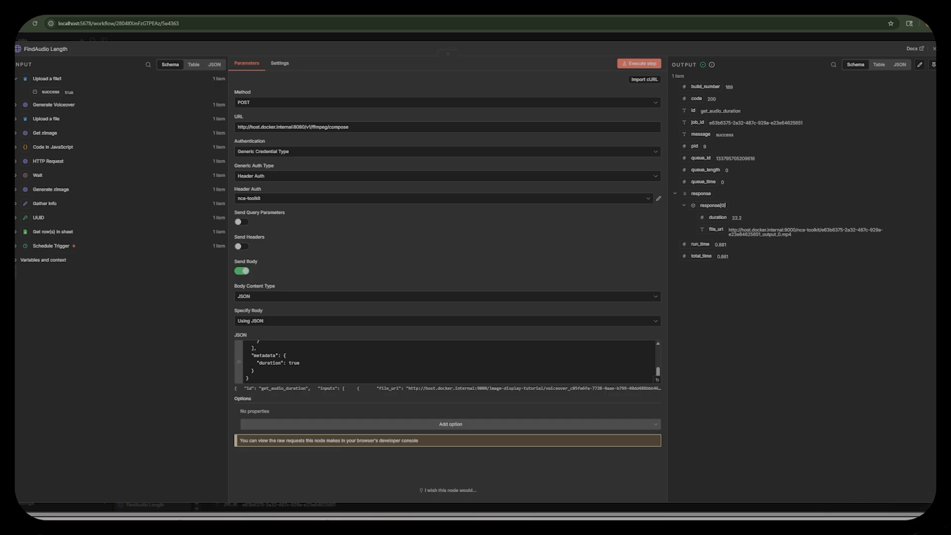
{"action": "key", "text": "Escape"}
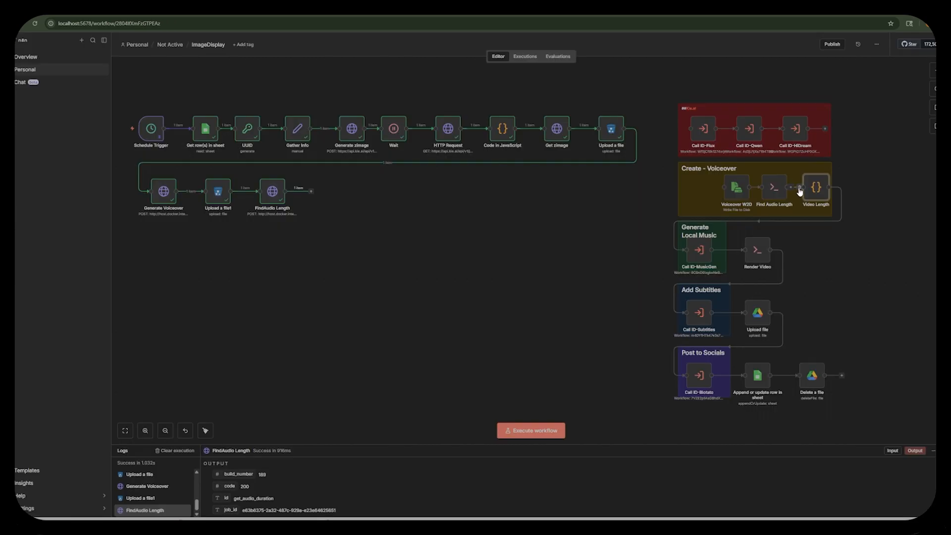
Move Video Length directly after FindAudio Length, connect them, and replace its JavaScript with code computing Math.ceil(input / 4) + 1 from response[0].duration.
{"action": "left_click_drag", "start_coordinate": [818, 195], "coordinate": [327, 197]}
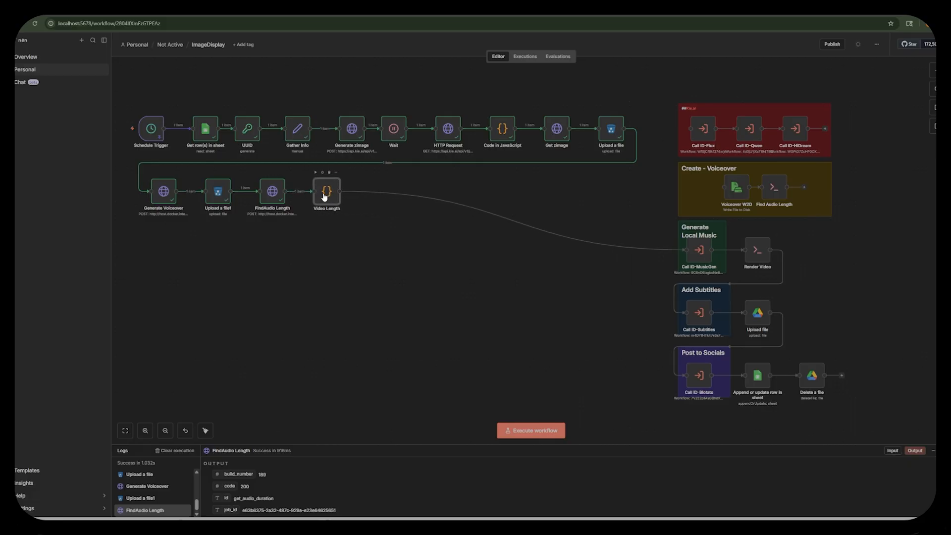
{"action": "double_click", "coordinate": [327, 197]}
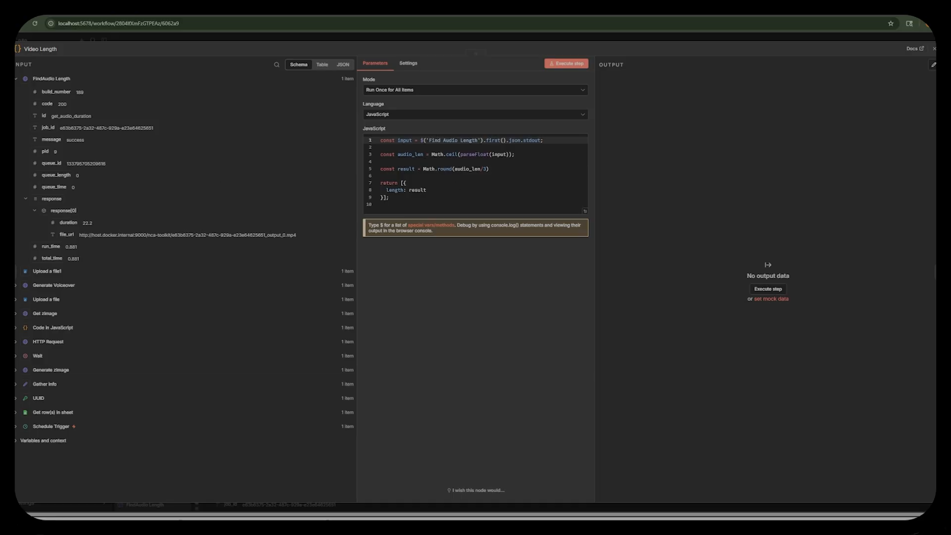
{"action": "key", "text": "ctrl+a"}
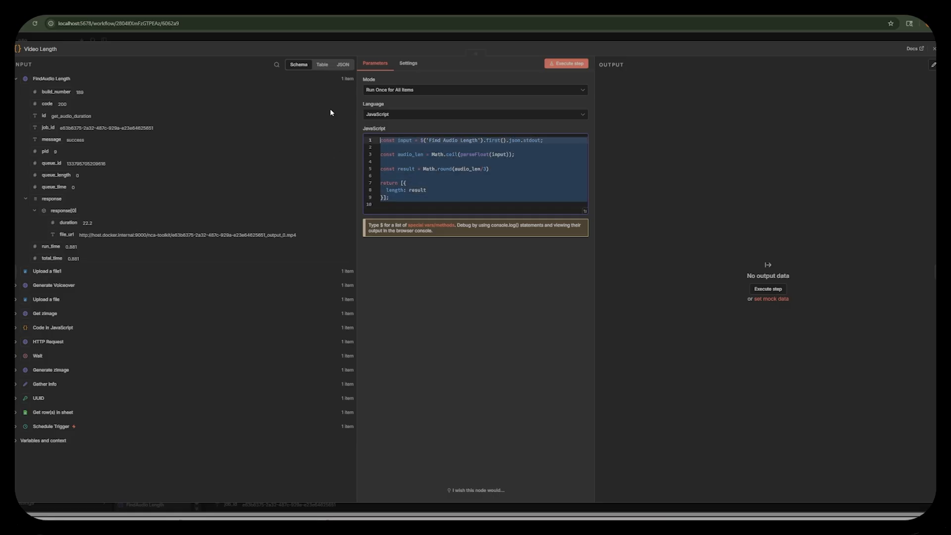
{"action": "type", "text": "// Get the duration from the Find Audio Length node const input = parseFloat($('Find Audio Length').first().json.response[0].duration);  // Calculate your result const result = Math.ceil(input / 4) + 1;  // Return in the expected format return [{ json: { length: result } }];"}
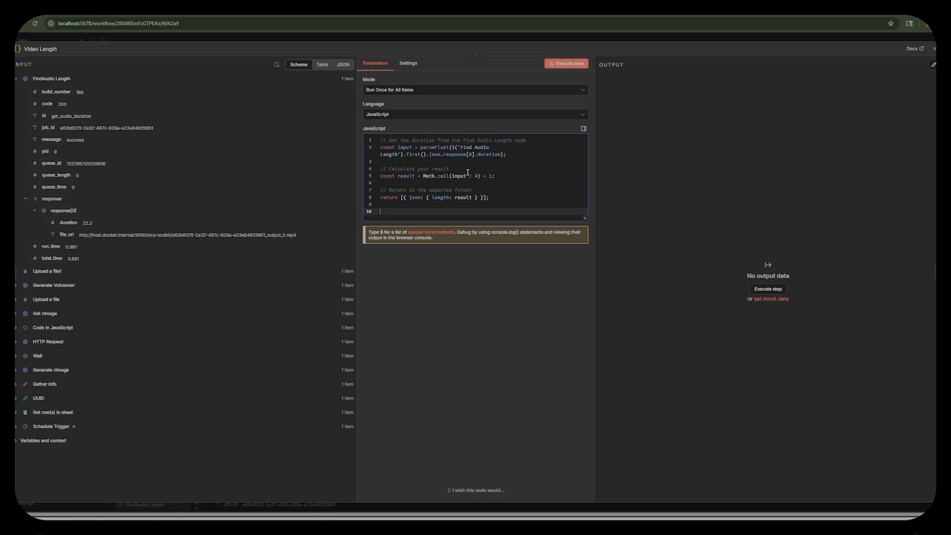
Delete the old Find Audio Length and Voiceover W2D nodes from the Create - Voiceover group and rename FindAudio Length to Find Audio Length.
{"action": "left_click", "coordinate": [587, 35]}
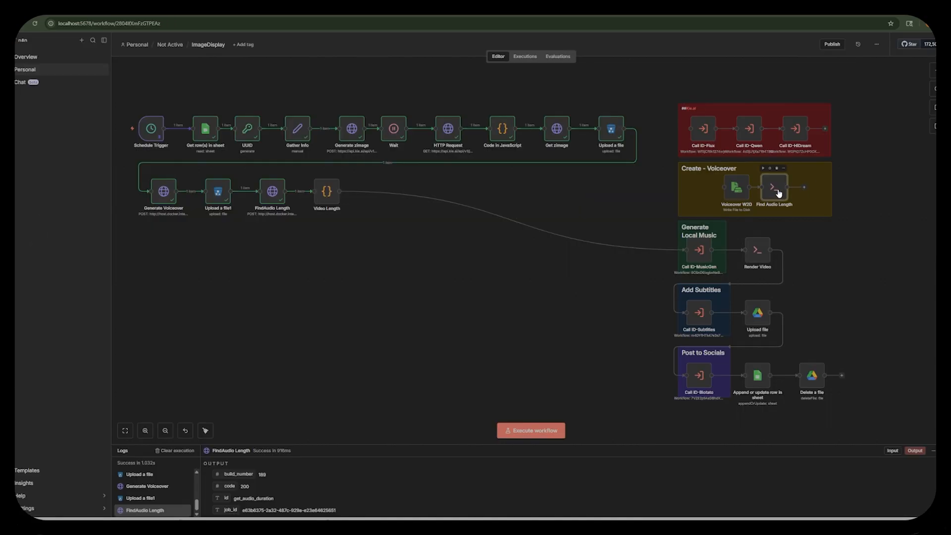
{"action": "key", "text": "Delete"}
{"action": "left_click", "coordinate": [739, 191]}
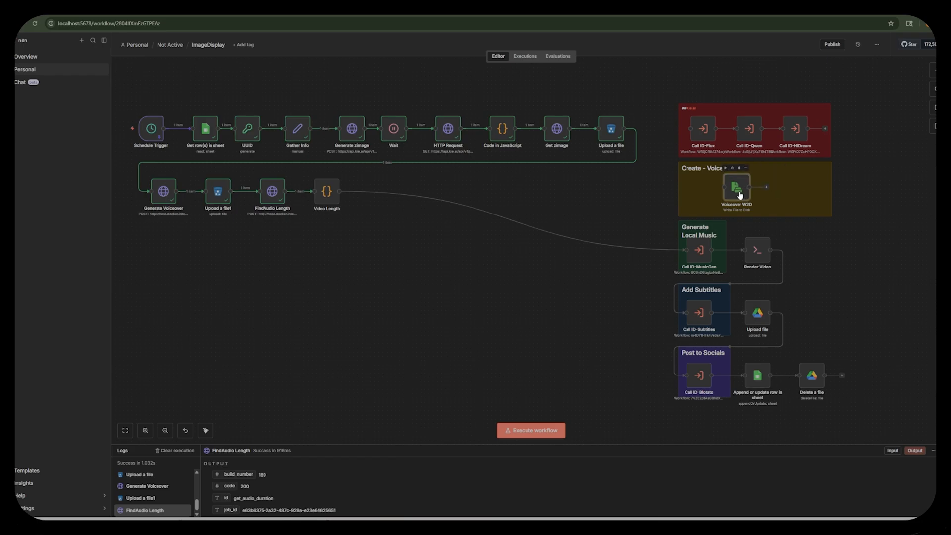
{"action": "key", "text": "Delete"}
{"action": "double_click", "coordinate": [272, 191]}
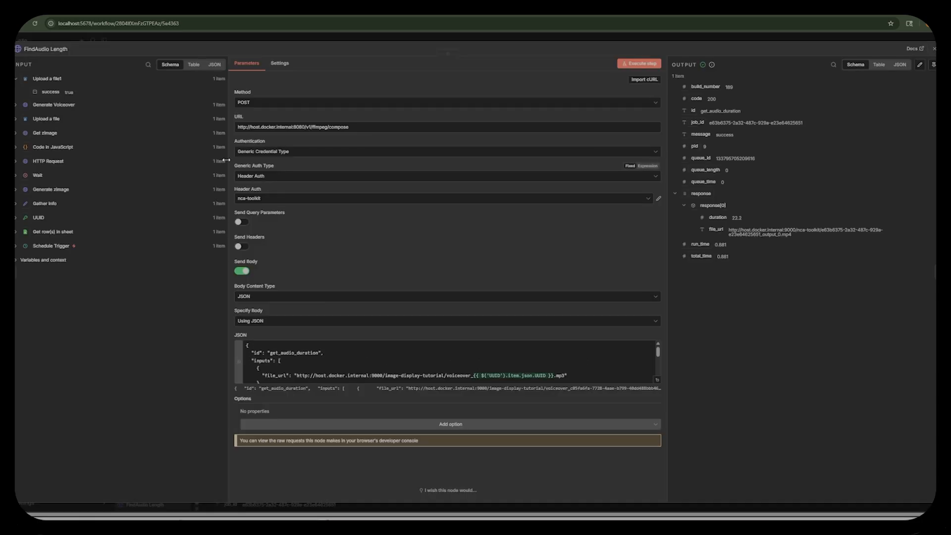
{"action": "left_click", "coordinate": [39, 48]}
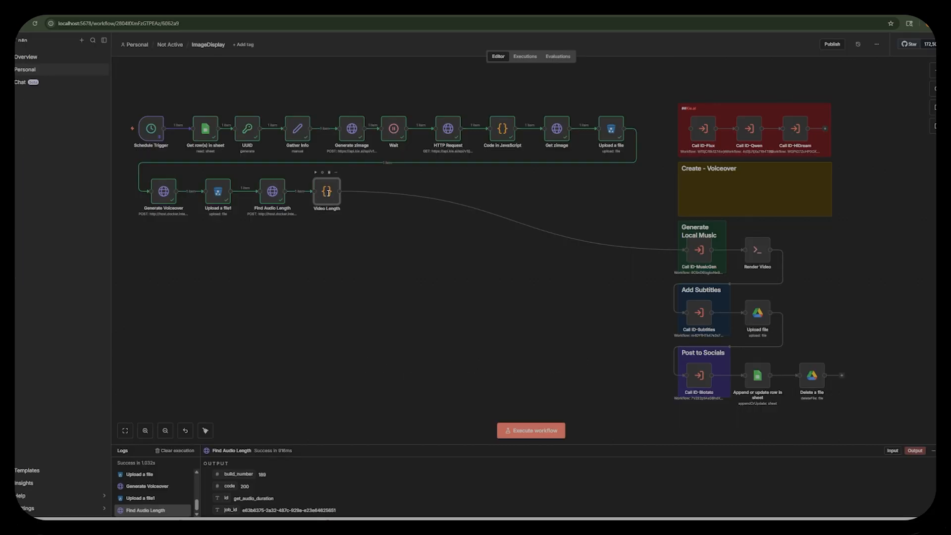
Change the divisor in Video Length's Math.ceil expression to 1, execute the node and close it.
{"action": "double_click", "coordinate": [326, 191]}
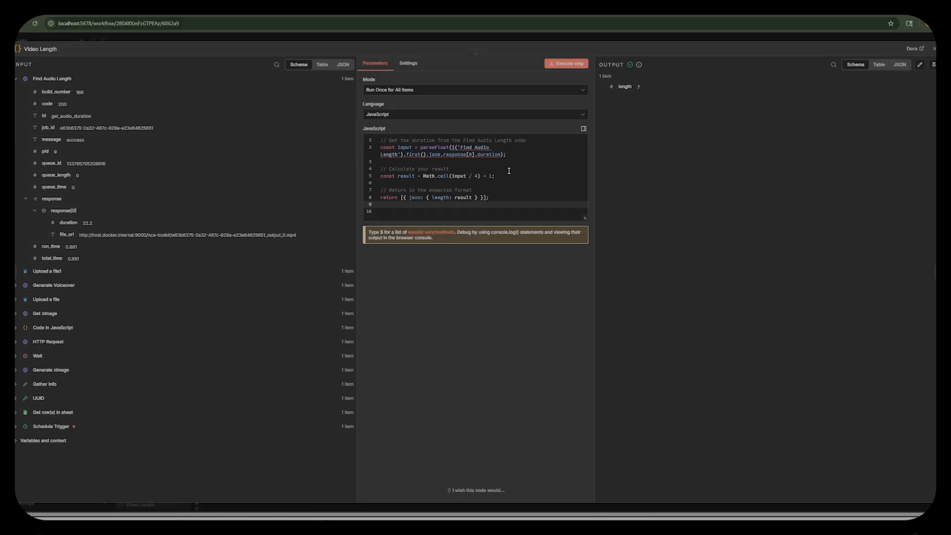
{"action": "left_click", "coordinate": [478, 176]}
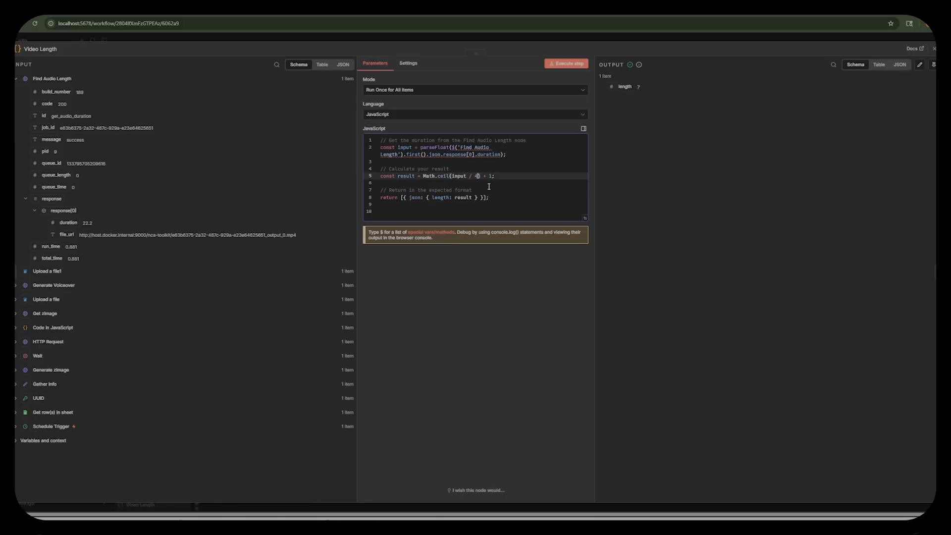
{"action": "key", "text": "BackSpace"}
{"action": "type", "text": "1"}
{"action": "left_click", "coordinate": [564, 64]}
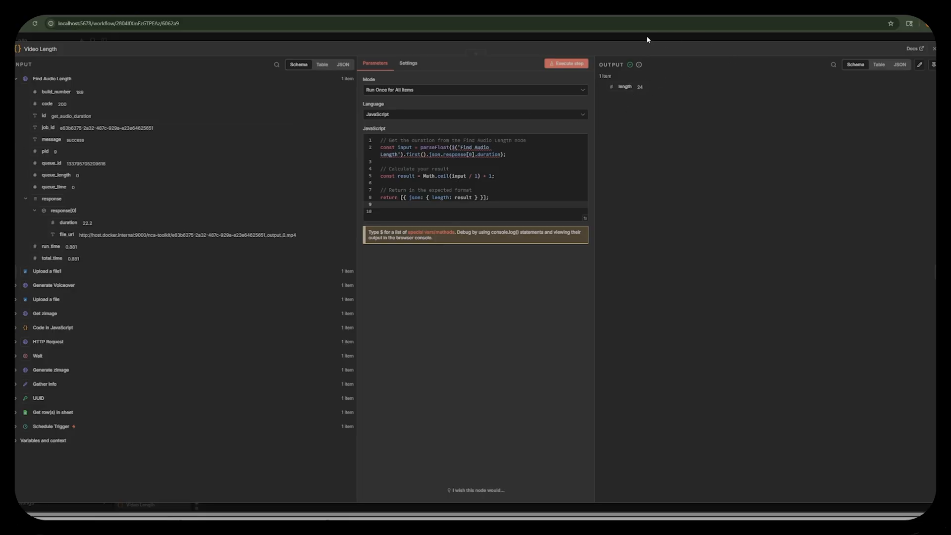
{"action": "key", "text": "Escape"}
{"action": "mouse_move", "coordinate": [710, 257]}
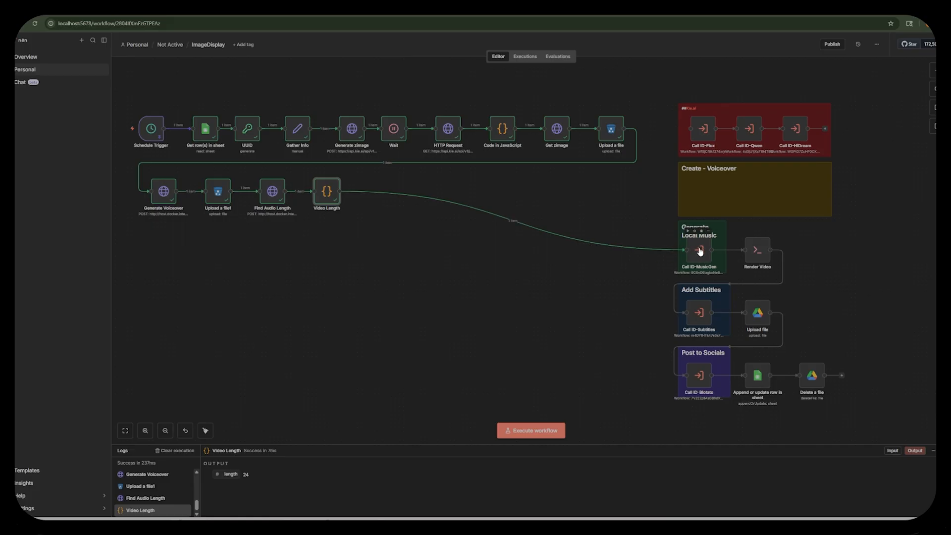
Disconnect Video Length from Call ID-MusicGen and add an HTTP Request node after Video Length.
{"action": "left_click_drag", "start_coordinate": [687, 249], "coordinate": [521, 224]}
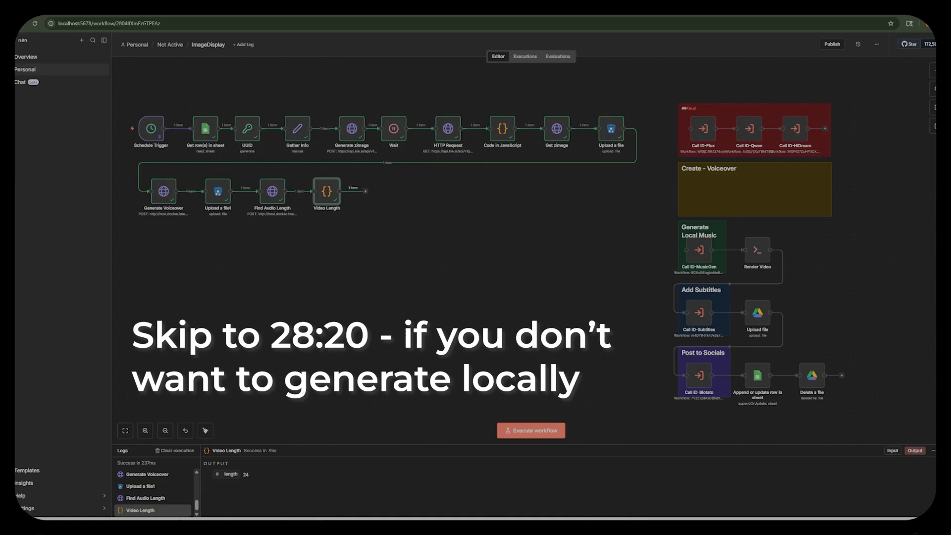
{"action": "left_click", "coordinate": [366, 191]}
{"action": "type", "text": "http"}
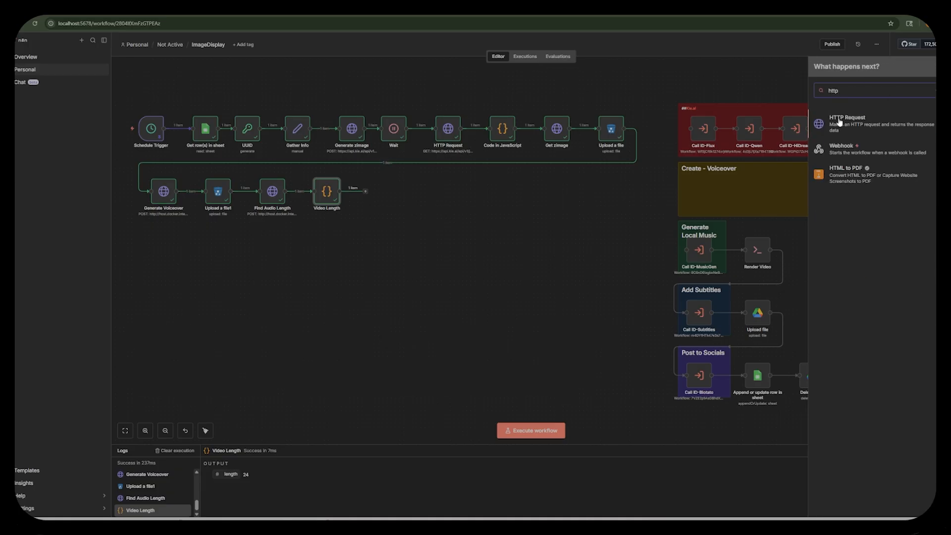
{"action": "key", "text": "Return"}
{"action": "left_click", "coordinate": [280, 102]}
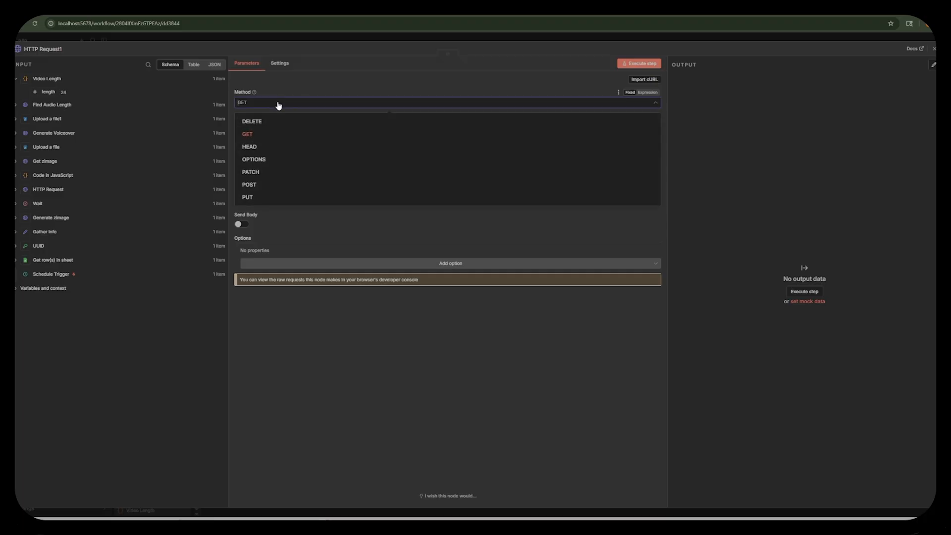
{"action": "left_click", "coordinate": [270, 179]}
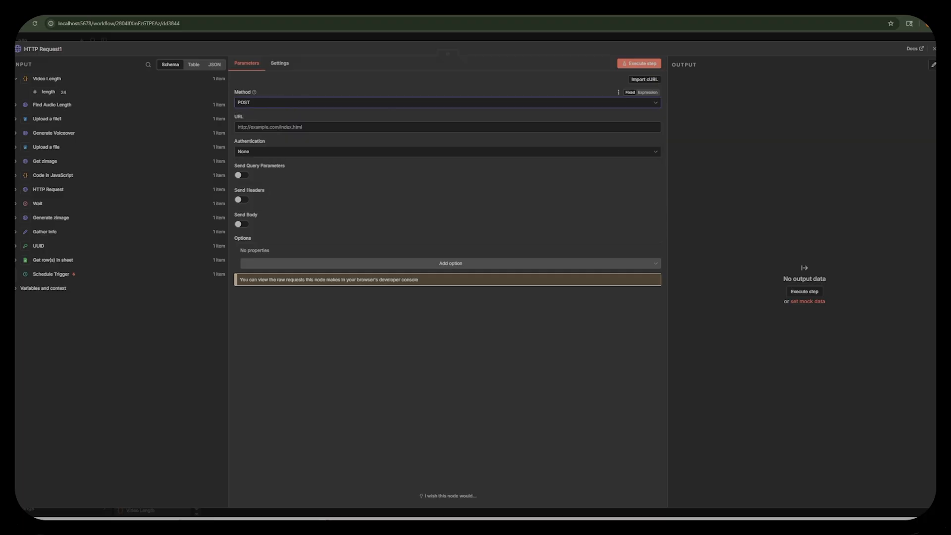
{"action": "left_click", "coordinate": [349, 127]}
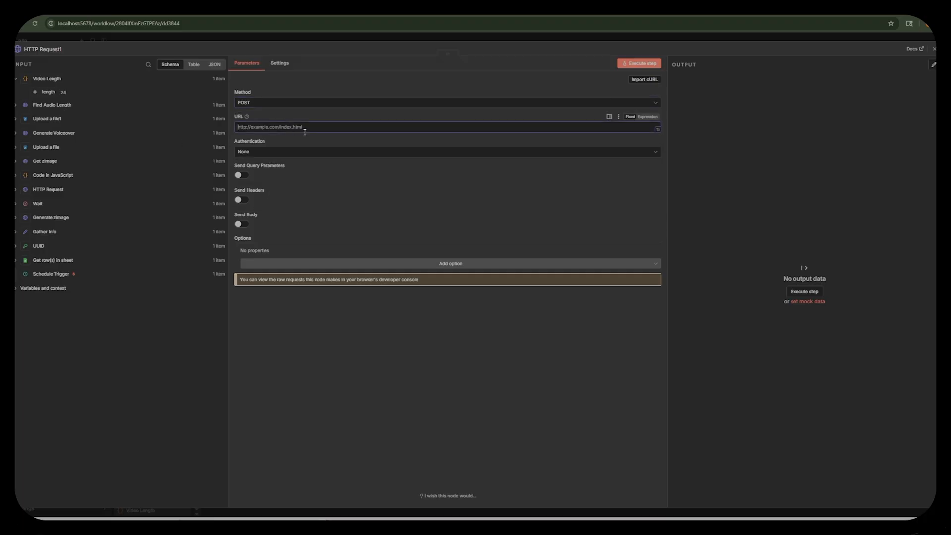
{"action": "type", "text": "http://host.docker.internal:8188/prompt"}
Enable sending headers and add a Content-Type header with the value application/json.
{"action": "left_click", "coordinate": [242, 200]}
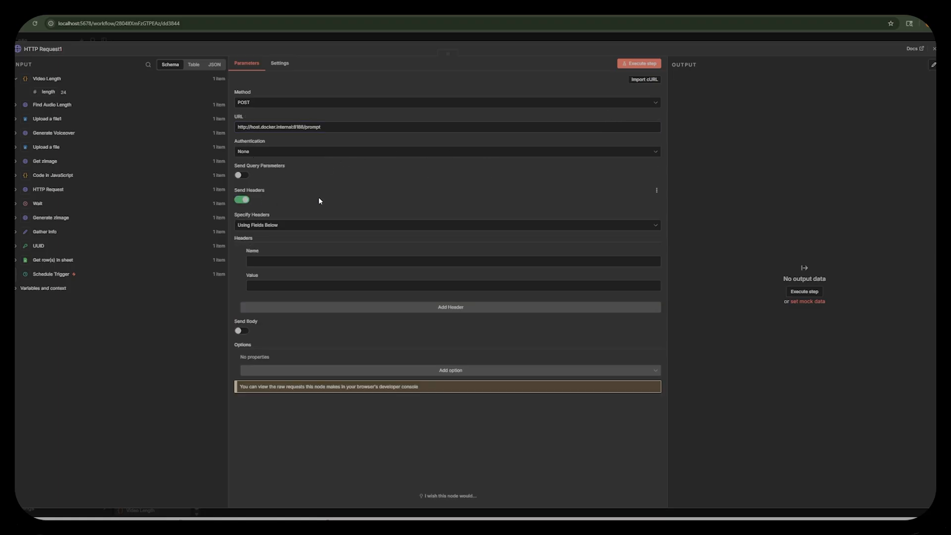
{"action": "left_click", "coordinate": [280, 262]}
{"action": "type", "text": "Content-Type"}
{"action": "key", "text": "Tab"}
{"action": "type", "text": "application/json"}
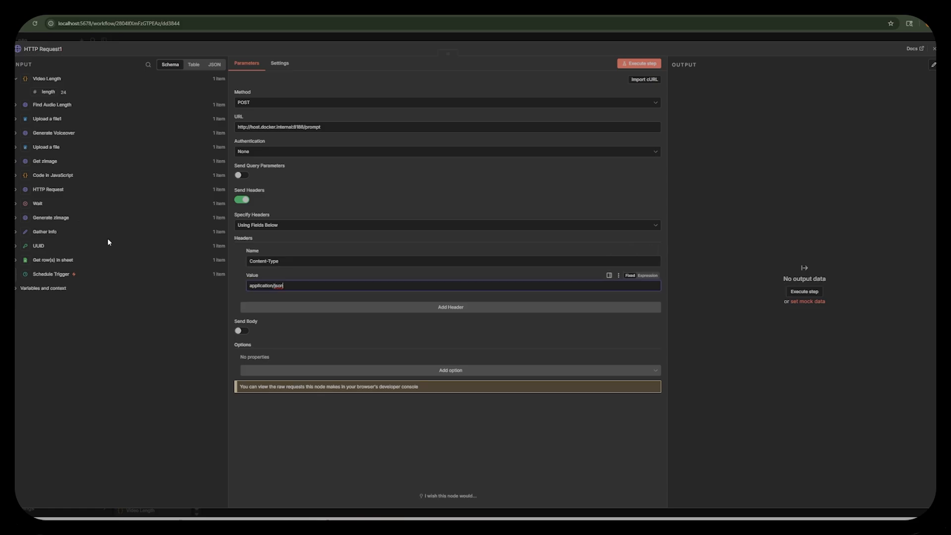
Enable a JSON body specified using JSON as an expression, and paste the ACE-Step music generation prompt into its expanded editor.
{"action": "left_click", "coordinate": [242, 331]}
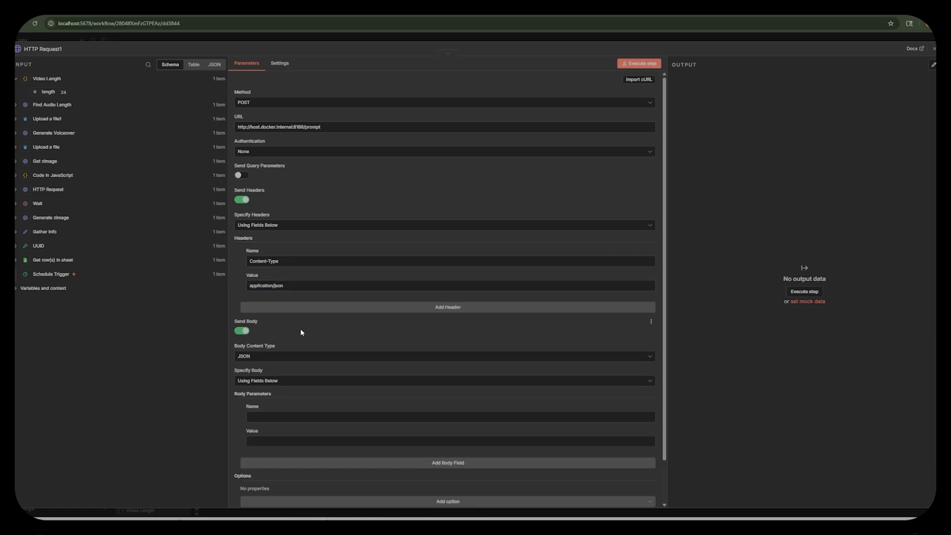
{"action": "scroll", "coordinate": [300, 328], "scroll_direction": "down", "scroll_amount": 2}
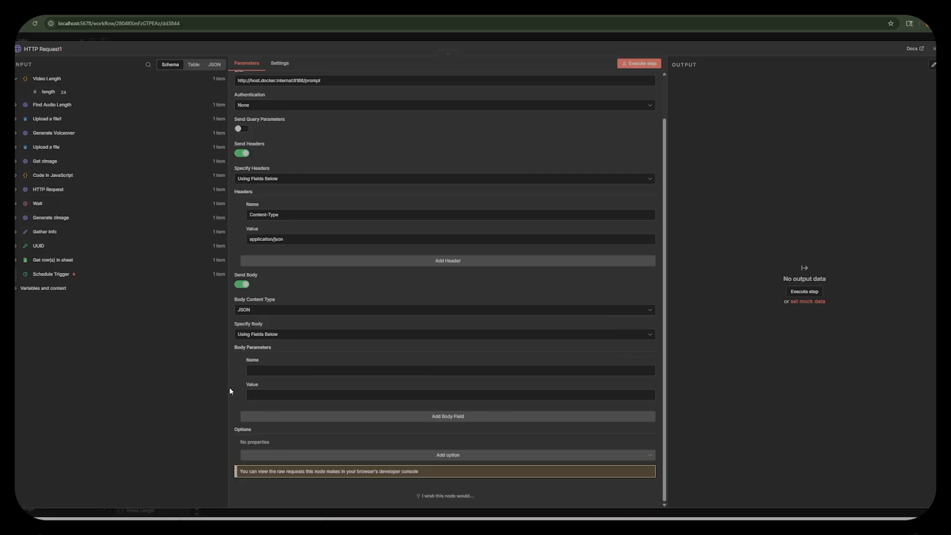
{"action": "left_click", "coordinate": [266, 335]}
{"action": "left_click", "coordinate": [268, 364]}
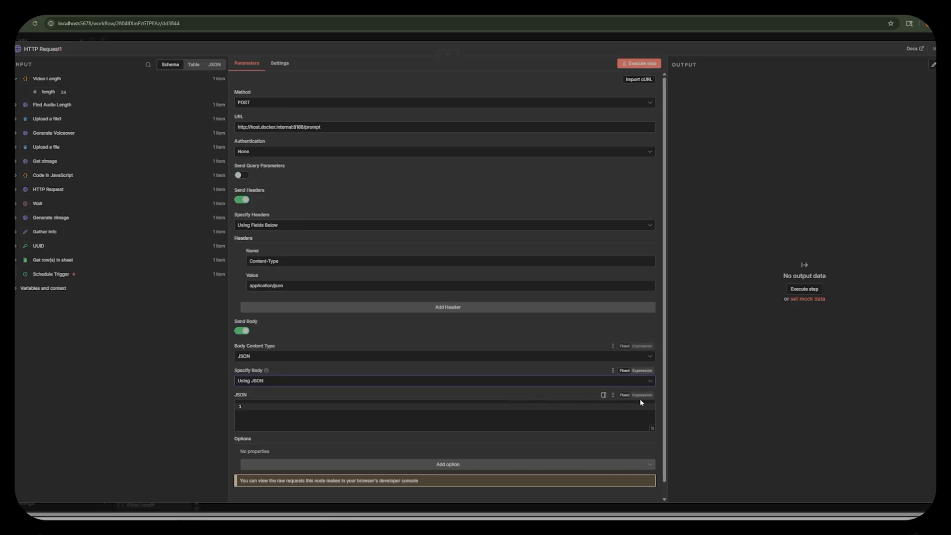
{"action": "left_click", "coordinate": [642, 395]}
{"action": "left_click", "coordinate": [391, 392]}
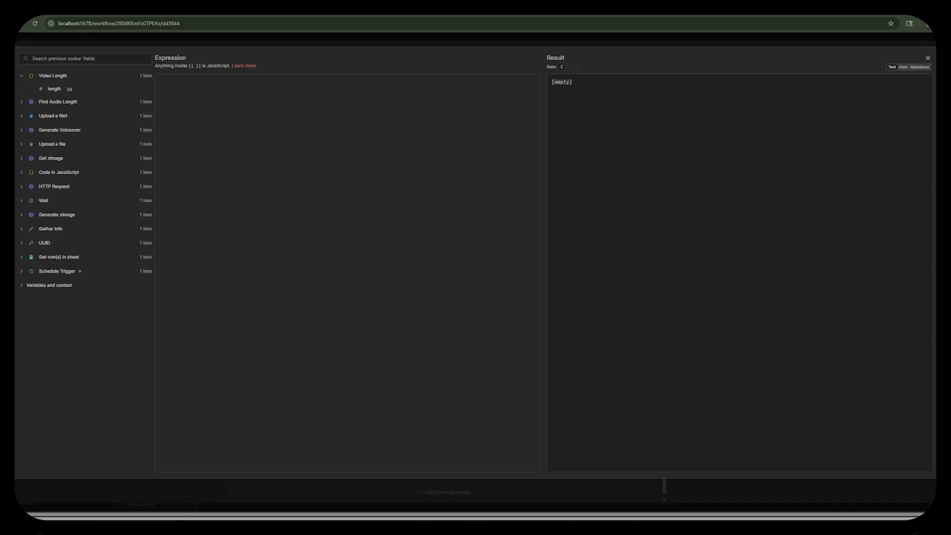
{"action": "left_click", "coordinate": [233, 180]}
{"action": "key", "text": "ctrl+v"}
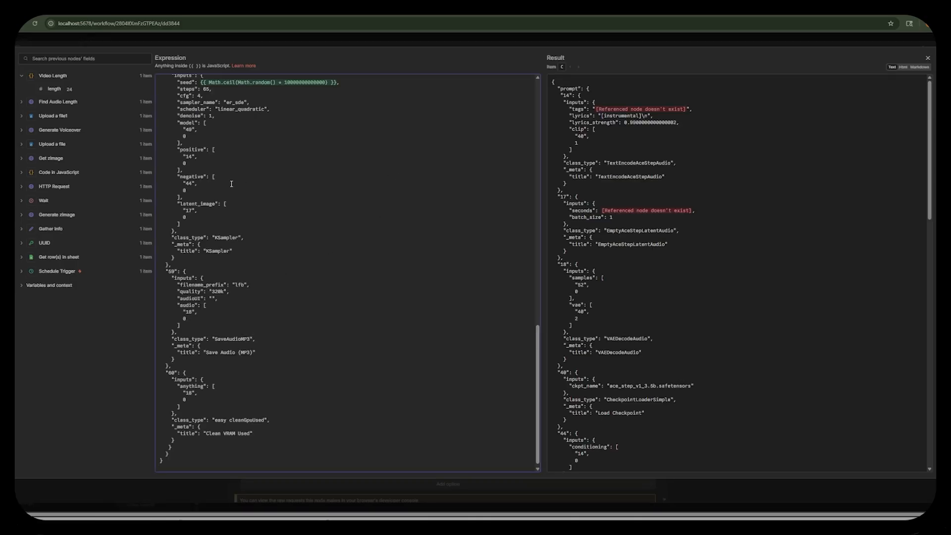
Replace the tags expression in the JSON body with musicTags from the Get row(s) in sheet node.
{"action": "scroll", "coordinate": [225, 193], "scroll_direction": "up", "scroll_amount": 15}
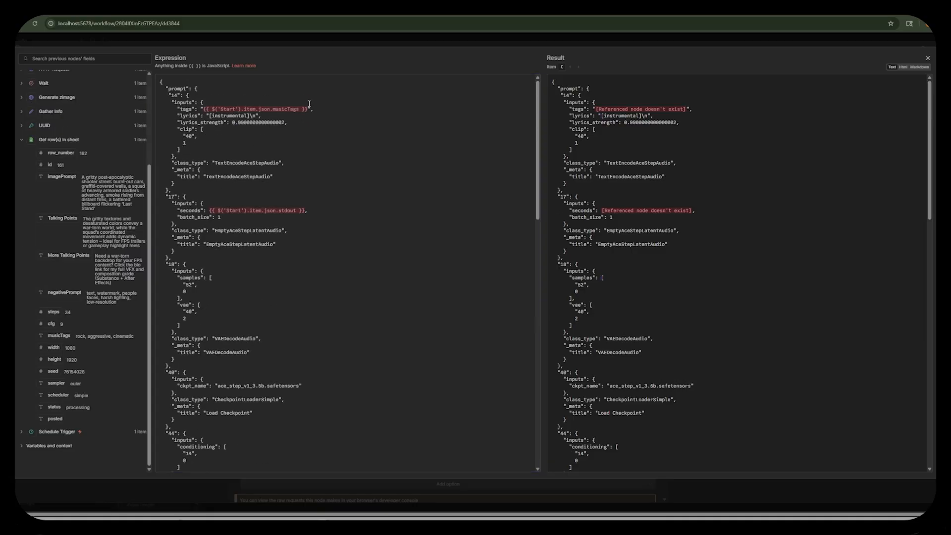
{"action": "left_click", "coordinate": [308, 108]}
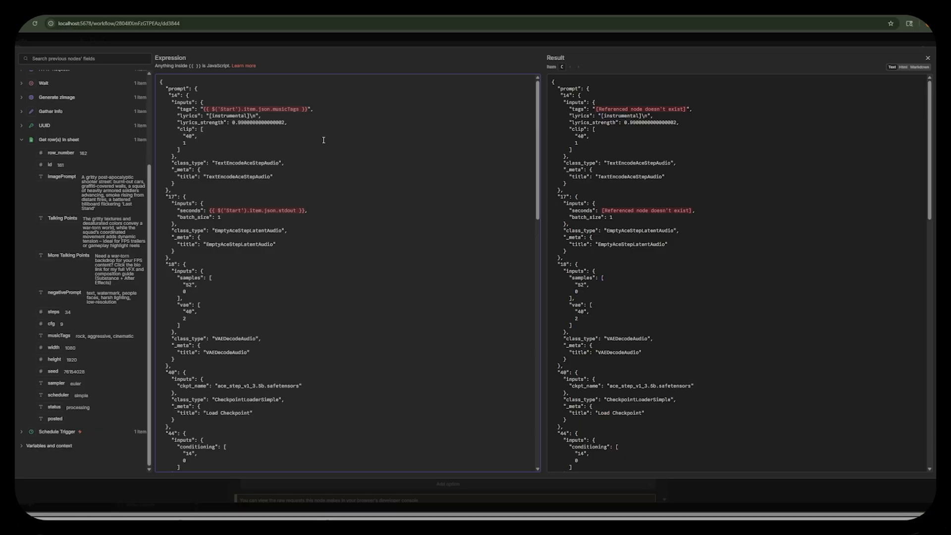
{"action": "key", "text": "BackSpace"}
{"action": "key", "text": "BackSpace"}
{"action": "key", "text": "BackSpace"}
{"action": "key", "text": "BackSpace"}
{"action": "key", "text": "BackSpace"}
{"action": "key", "text": "BackSpace"}
{"action": "key", "text": "BackSpace"}
{"action": "key", "text": "BackSpace"}
{"action": "key", "text": "BackSpace"}
{"action": "key", "text": "BackSpace"}
{"action": "key", "text": "BackSpace"}
{"action": "key", "text": "BackSpace"}
{"action": "key", "text": "BackSpace"}
{"action": "key", "text": "BackSpace"}
{"action": "key", "text": "BackSpace"}
{"action": "key", "text": "BackSpace"}
{"action": "key", "text": "BackSpace"}
{"action": "key", "text": "BackSpace"}
{"action": "key", "text": "BackSpace"}
{"action": "key", "text": "BackSpace"}
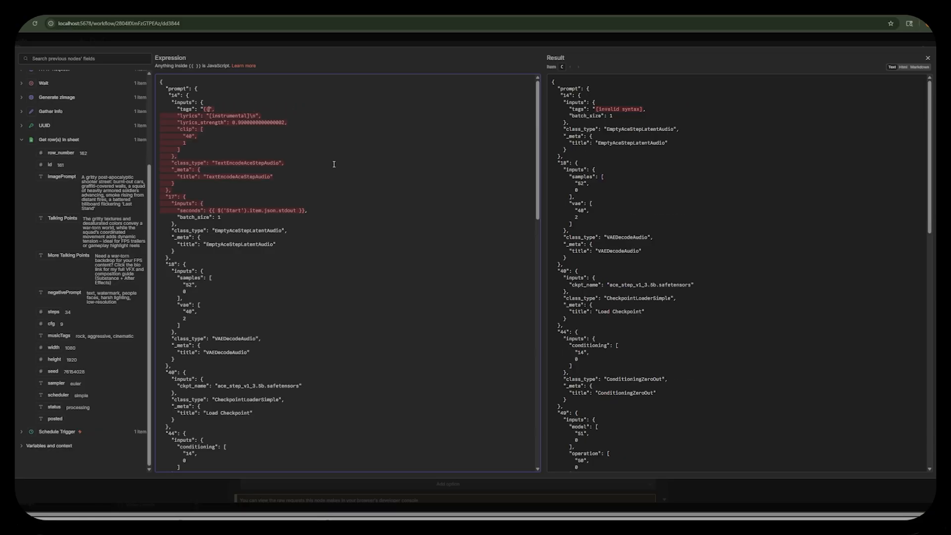
{"action": "key", "text": "BackSpace"}
{"action": "key", "text": "BackSpace"}
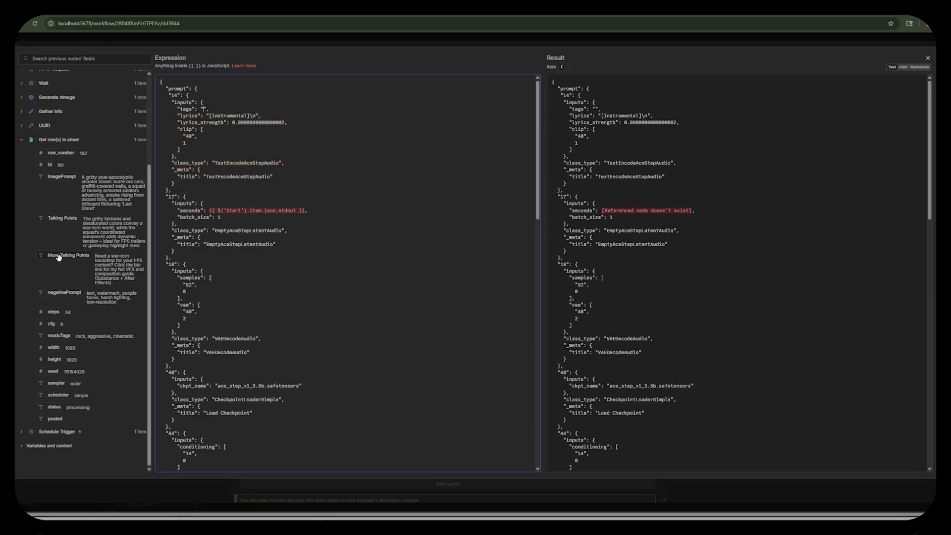
{"action": "left_click_drag", "start_coordinate": [59, 336], "coordinate": [203, 109]}
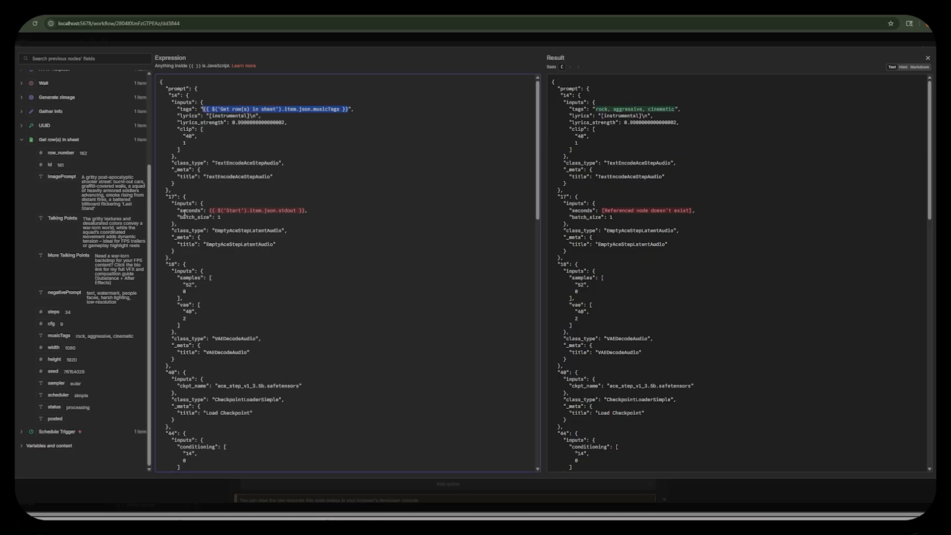
Replace the seconds expression in the JSON body with the length field from Video Length.
{"action": "left_click", "coordinate": [306, 210]}
{"action": "key", "text": "BackSpace"}
{"action": "key", "text": "BackSpace"}
{"action": "key", "text": "BackSpace"}
{"action": "key", "text": "BackSpace"}
{"action": "key", "text": "BackSpace"}
{"action": "key", "text": "BackSpace"}
{"action": "key", "text": "BackSpace"}
{"action": "key", "text": "BackSpace"}
{"action": "key", "text": "BackSpace"}
{"action": "key", "text": "BackSpace"}
{"action": "key", "text": "BackSpace"}
{"action": "key", "text": "BackSpace"}
{"action": "key", "text": "BackSpace"}
{"action": "key", "text": "BackSpace"}
{"action": "key", "text": "BackSpace"}
{"action": "key", "text": "BackSpace"}
{"action": "key", "text": "BackSpace"}
{"action": "key", "text": "BackSpace"}
{"action": "key", "text": "BackSpace"}
{"action": "key", "text": "BackSpace"}
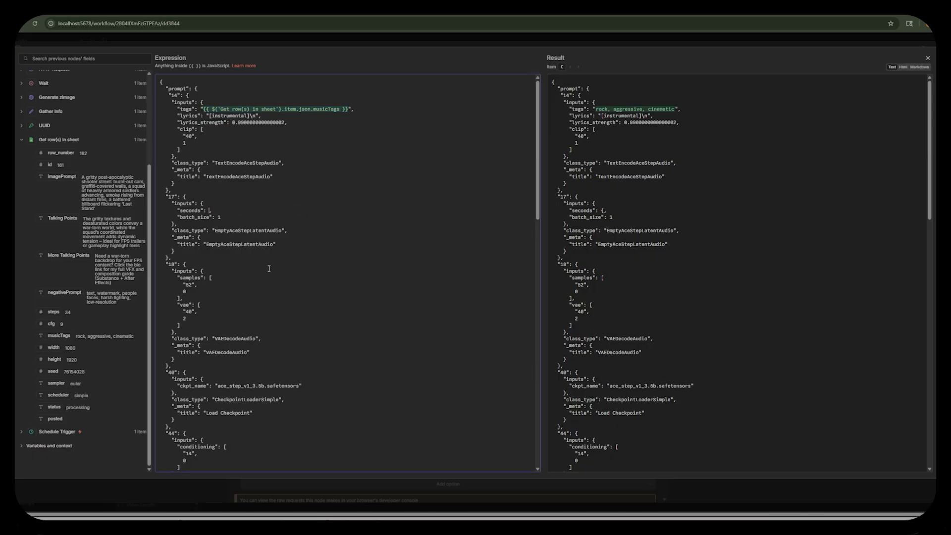
{"action": "scroll", "coordinate": [76, 145], "scroll_direction": "up", "scroll_amount": 3}
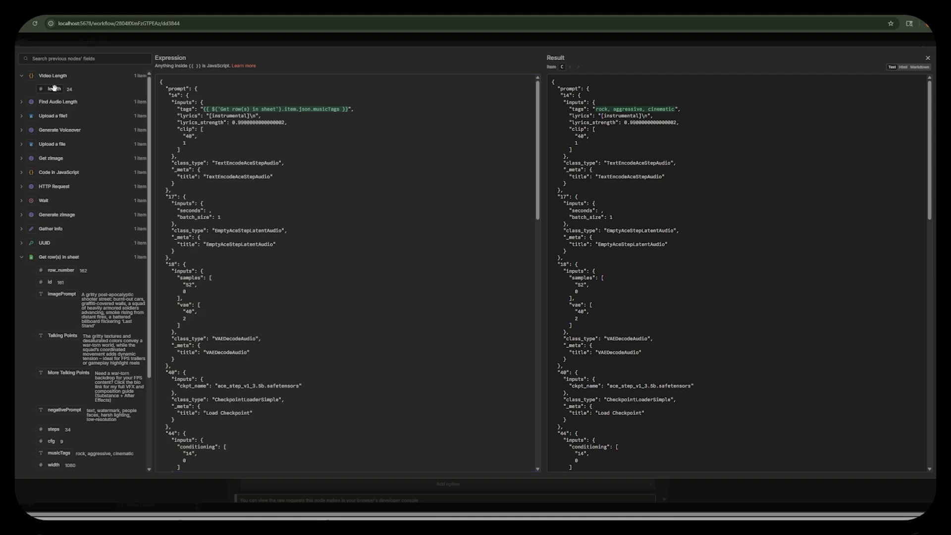
{"action": "left_click_drag", "start_coordinate": [54, 88], "coordinate": [210, 212]}
Review the rest of the music prompt down to the Clean VRAM Used node, close the expression editor and execute HTTP Request1.
{"action": "scroll", "coordinate": [227, 238], "scroll_direction": "down", "scroll_amount": 10}
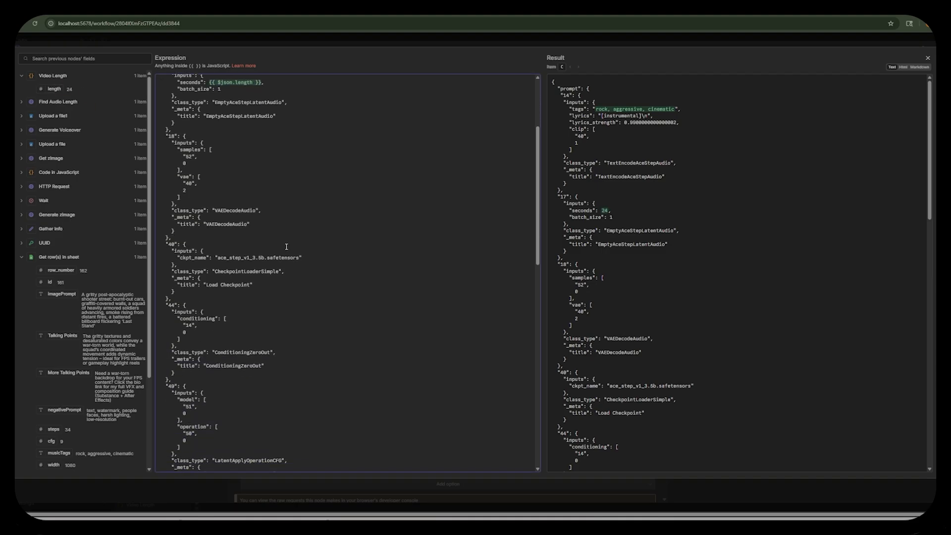
{"action": "scroll", "coordinate": [286, 248], "scroll_direction": "down", "scroll_amount": 5}
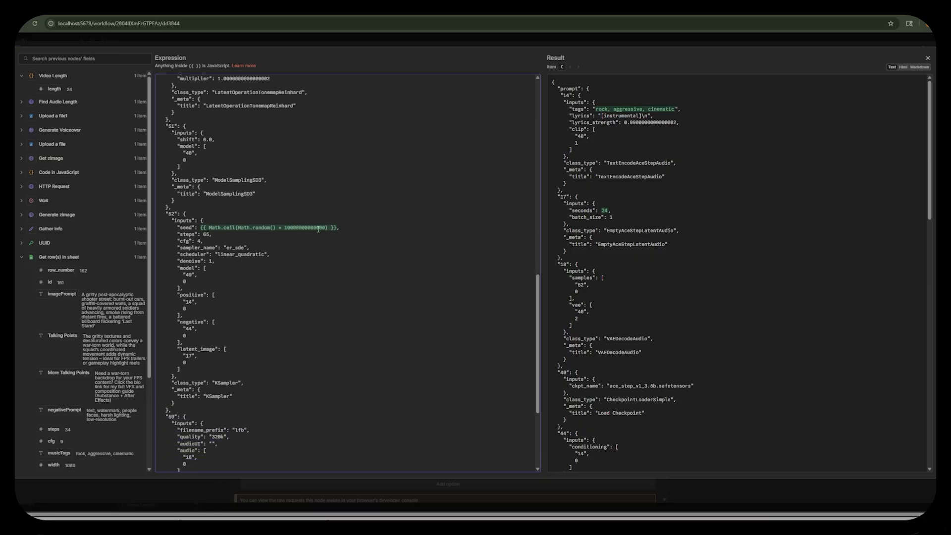
{"action": "scroll", "coordinate": [290, 233], "scroll_direction": "down", "scroll_amount": 5}
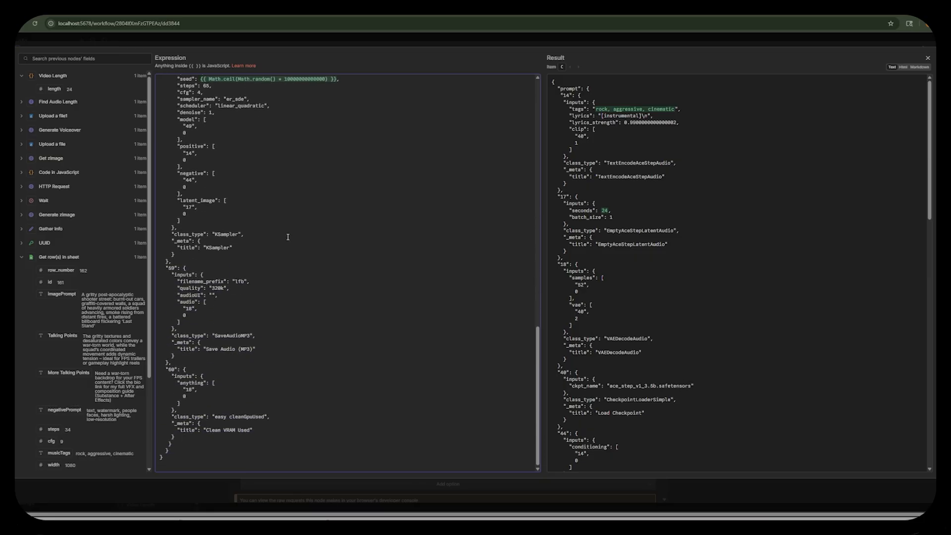
{"action": "scroll", "coordinate": [250, 307], "scroll_direction": "up", "scroll_amount": 20}
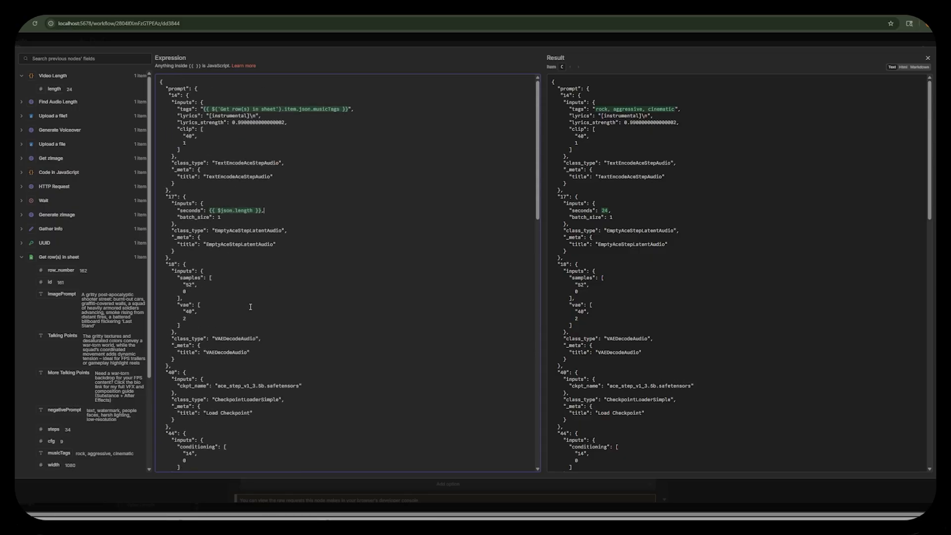
{"action": "left_click", "coordinate": [555, 35]}
{"action": "left_click", "coordinate": [629, 63]}
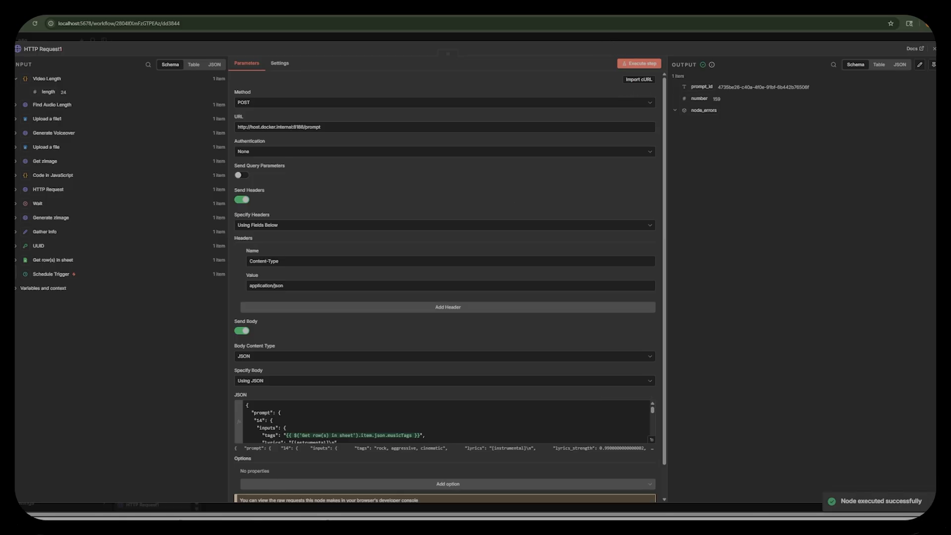
Check the music prompt's progress in the ComfyUI console, then return to n8n and close the HTTP Request1 node.
{"action": "left_click", "coordinate": [337, 519]}
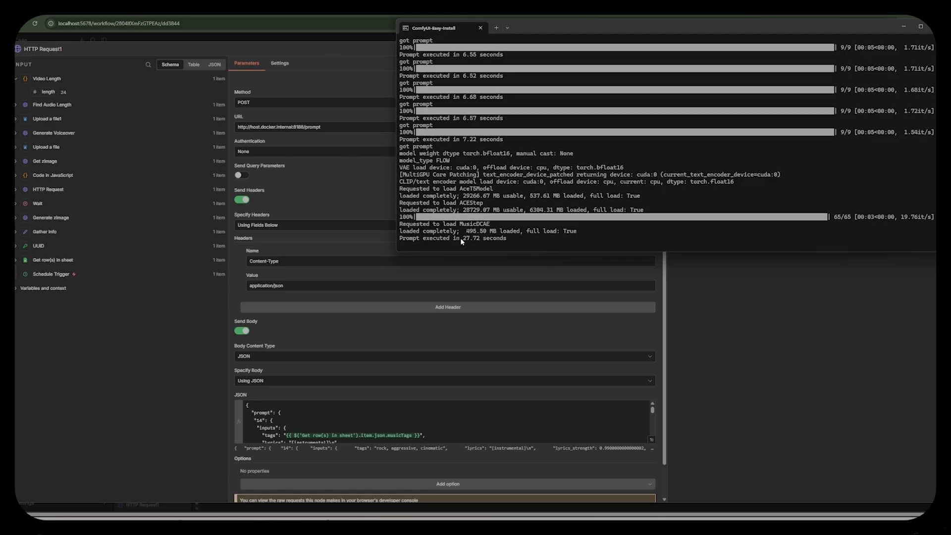
{"action": "left_click", "coordinate": [193, 339]}
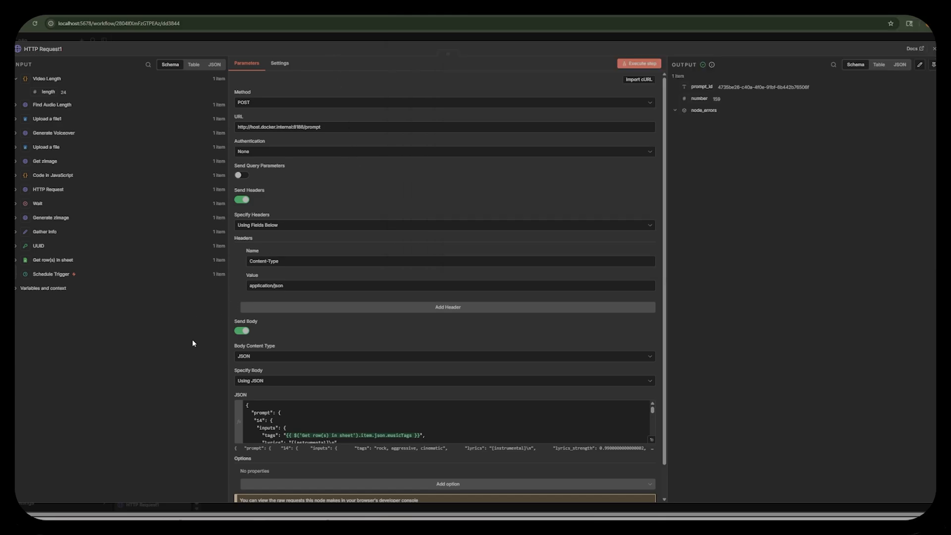
{"action": "left_click", "coordinate": [697, 35]}
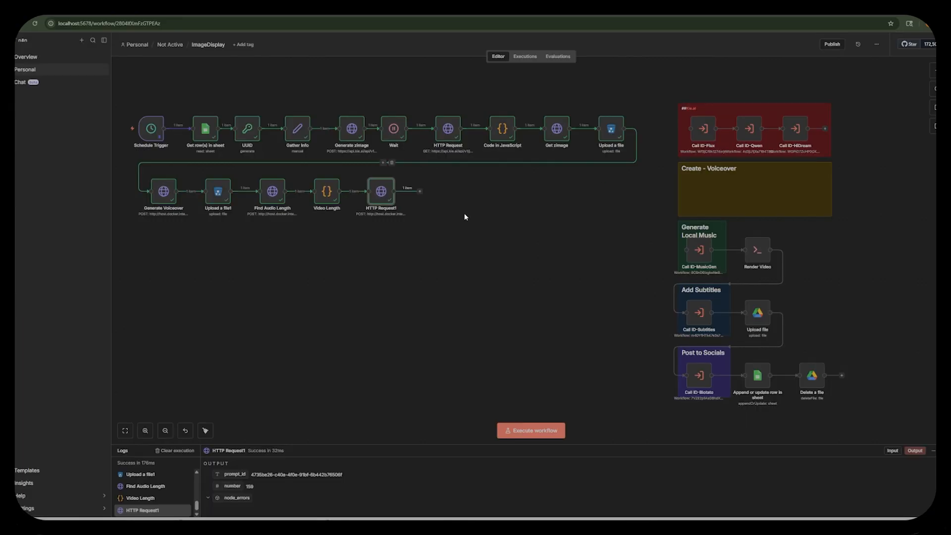
Add a Wait node after the music generation request, set it to 1 minute, execute it and close it.
{"action": "left_click", "coordinate": [421, 193]}
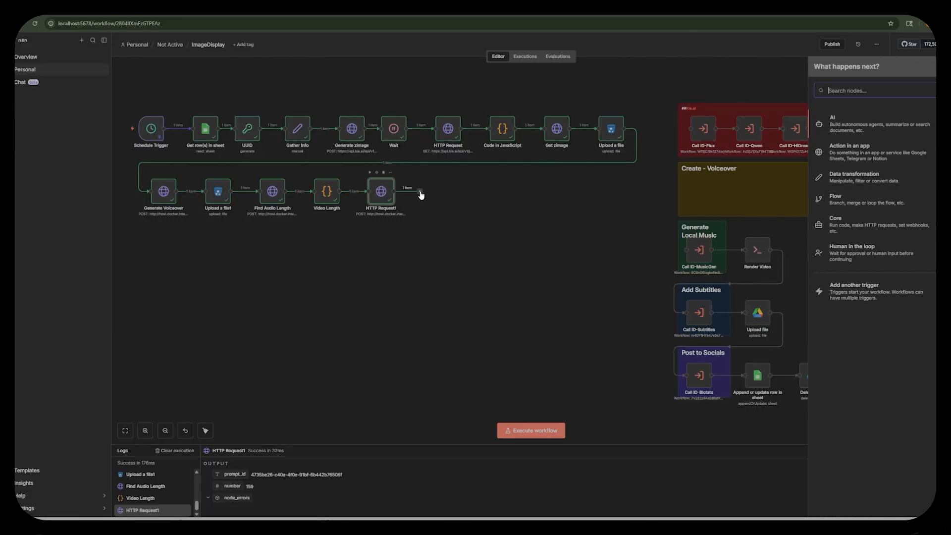
{"action": "type", "text": "wait"}
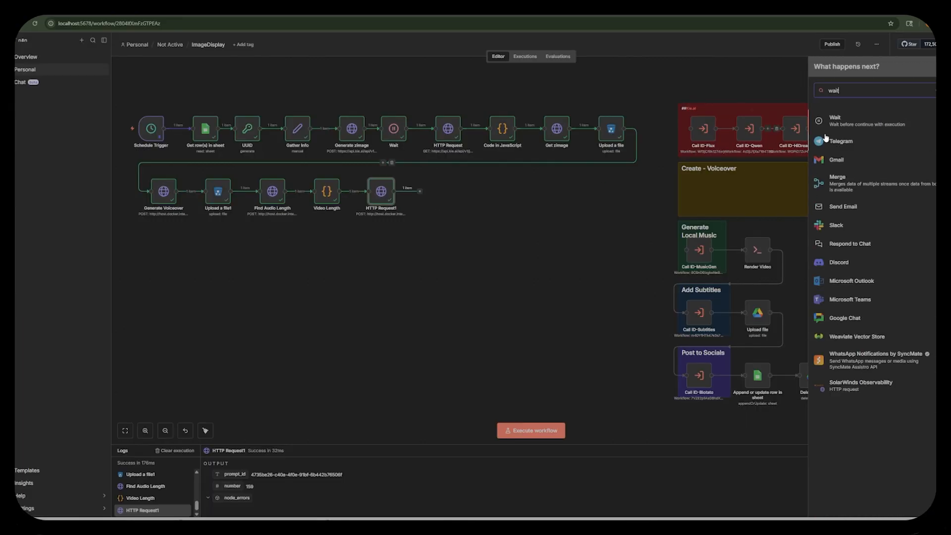
{"action": "left_click", "coordinate": [836, 120]}
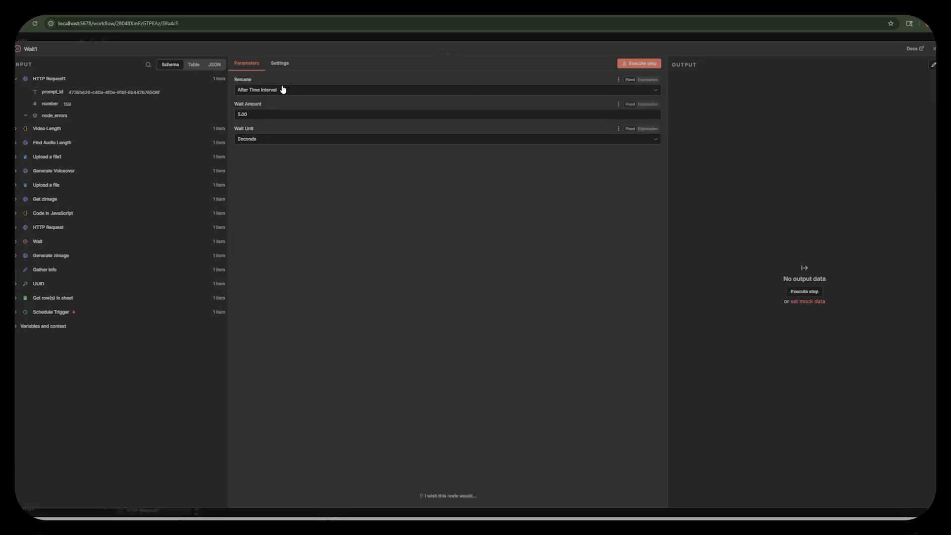
{"action": "left_click_drag", "start_coordinate": [268, 116], "coordinate": [217, 114]}
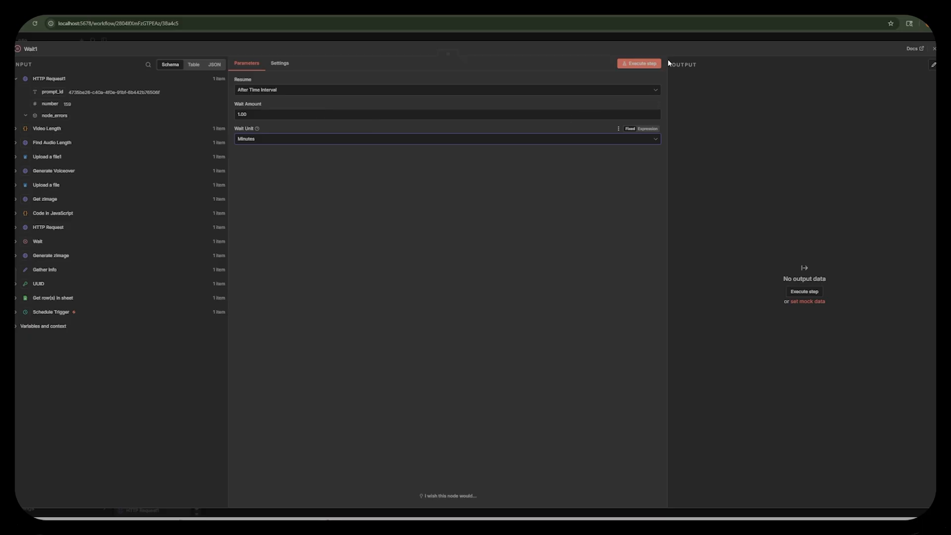
{"action": "left_click", "coordinate": [640, 65]}
{"action": "left_click", "coordinate": [688, 34]}
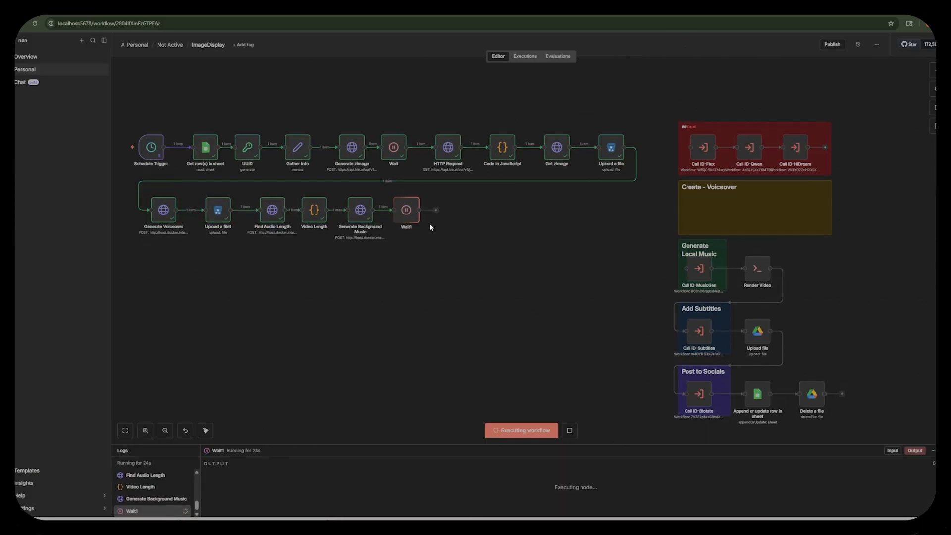
Add an HTTP Request node after Wait1.
{"action": "left_click", "coordinate": [437, 211]}
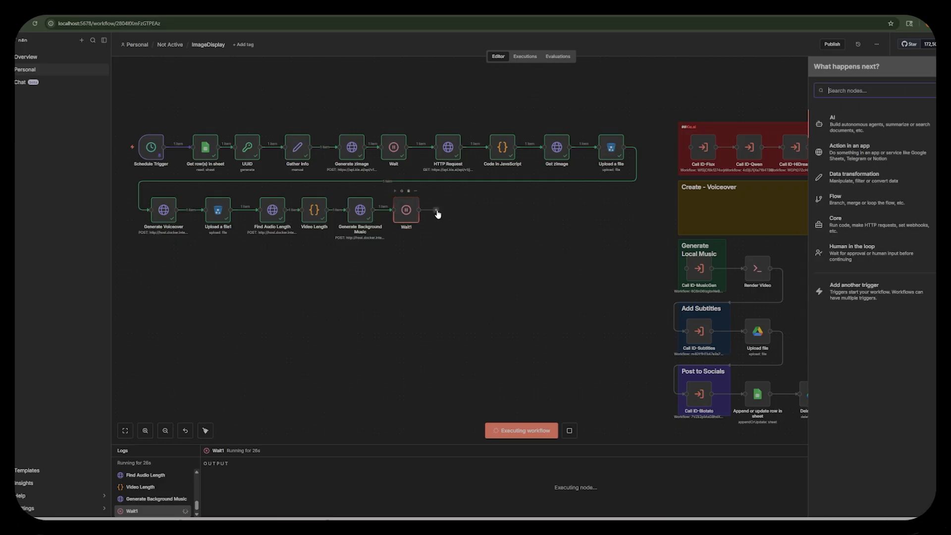
{"action": "type", "text": "https"}
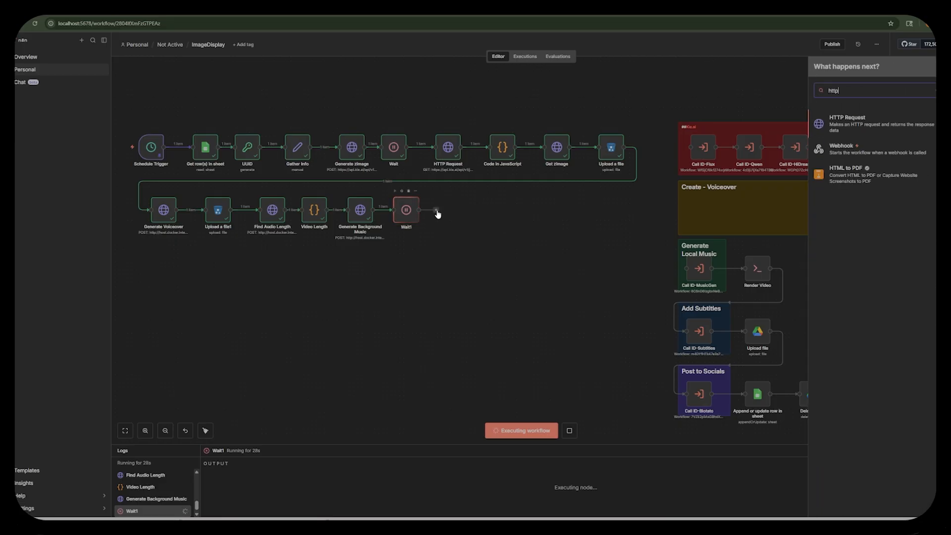
{"action": "left_click", "coordinate": [834, 125]}
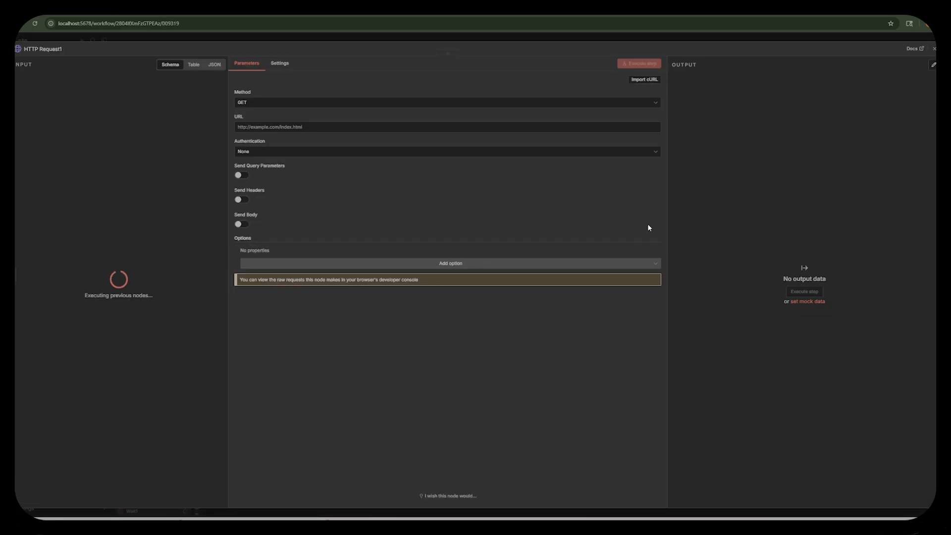
{"action": "left_click", "coordinate": [44, 47]}
{"action": "type", "text": "Get Music Info"}
{"action": "left_click", "coordinate": [317, 127]}
{"action": "key", "text": "alt+Tab"}
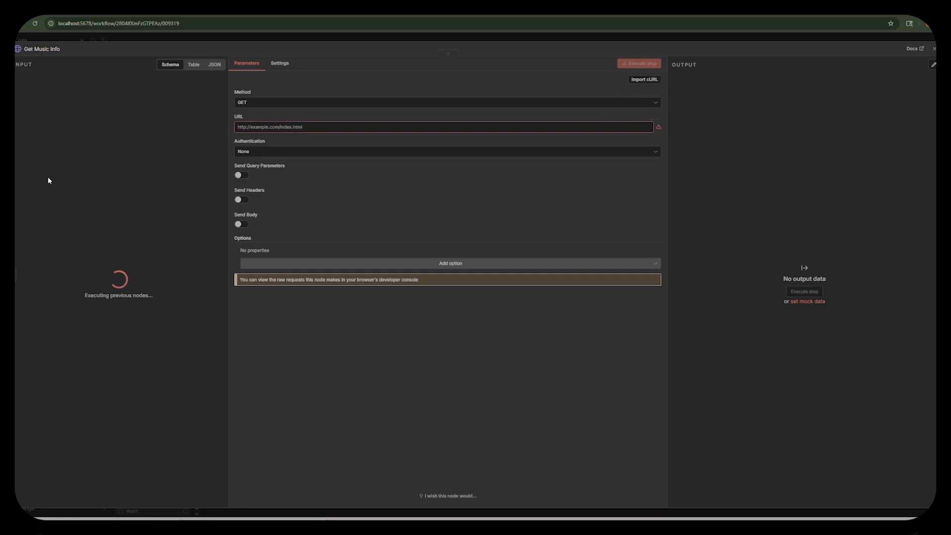
{"action": "left_click", "coordinate": [297, 128]}
{"action": "type", "text": "http://host.docker.internal:8188/history/"}
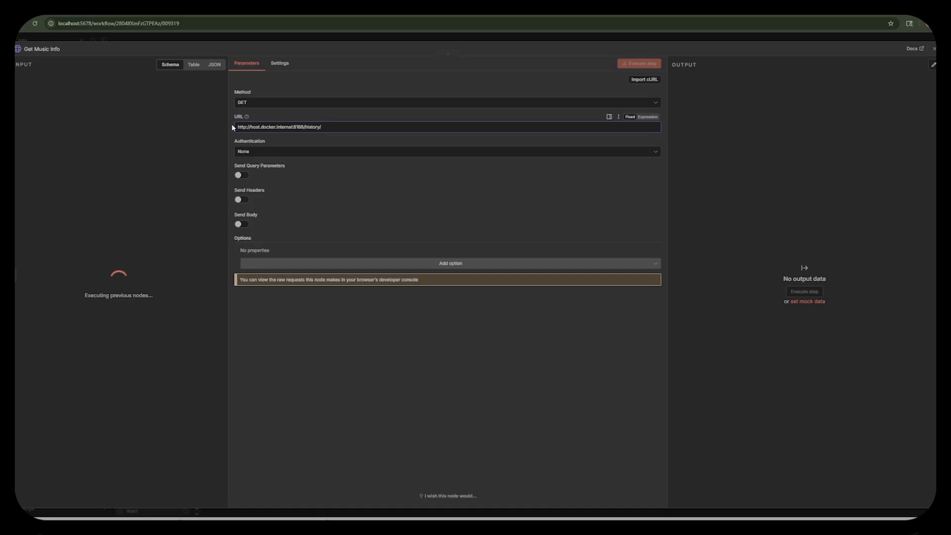
{"action": "key", "text": "BackSpace"}
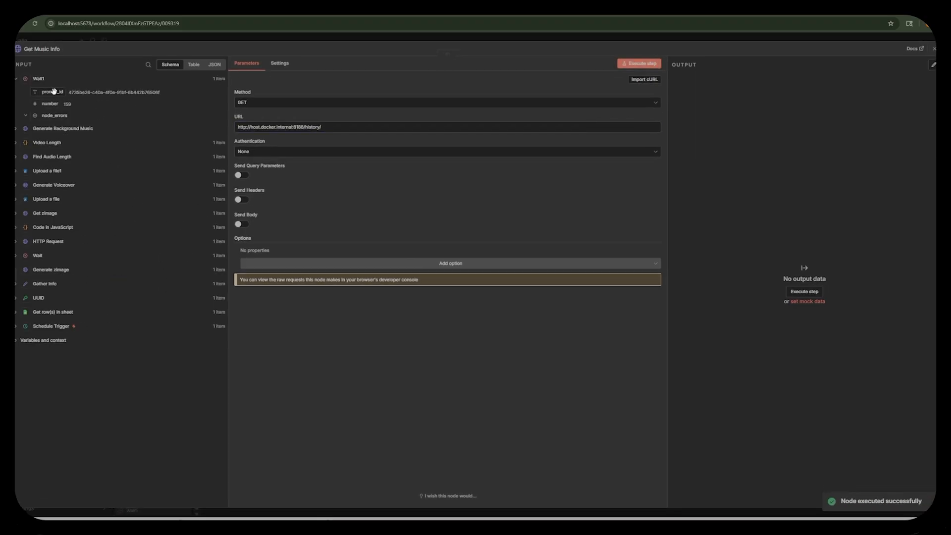
{"action": "left_click_drag", "start_coordinate": [54, 91], "coordinate": [357, 130]}
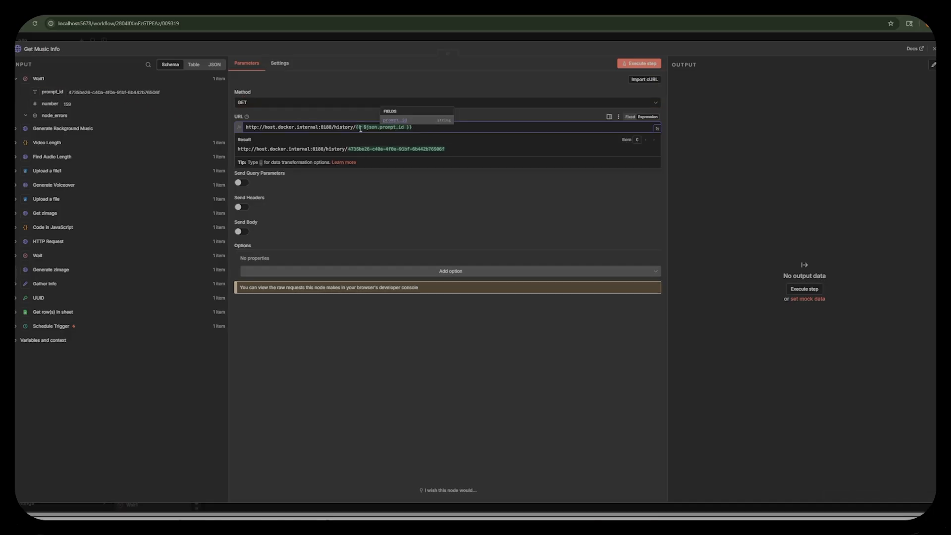
Execute the Get Music Info request, examine the returned prompt history and close the node.
{"action": "left_click", "coordinate": [646, 65]}
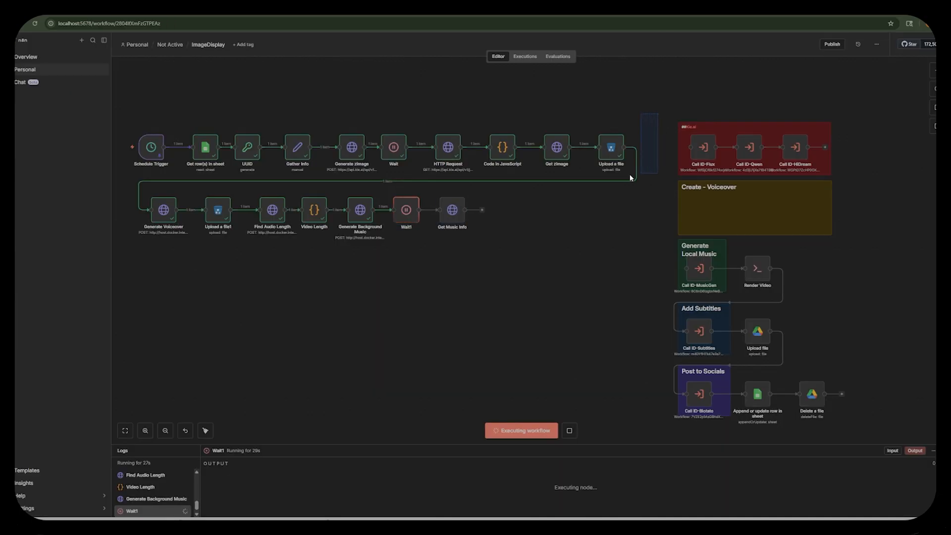
{"action": "left_click_drag", "start_coordinate": [630, 177], "coordinate": [382, 254]}
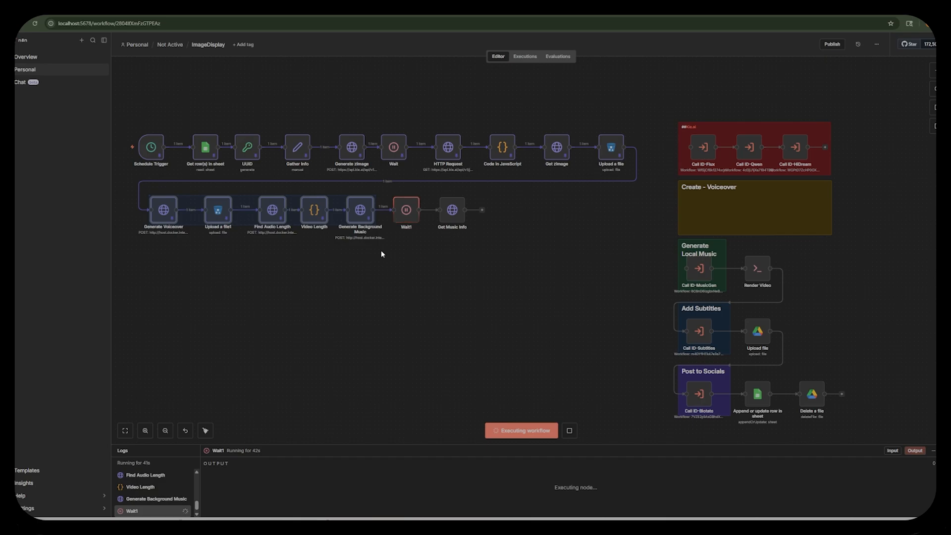
{"action": "double_click", "coordinate": [453, 210]}
{"action": "scroll", "coordinate": [780, 230], "scroll_direction": "down", "scroll_amount": 20}
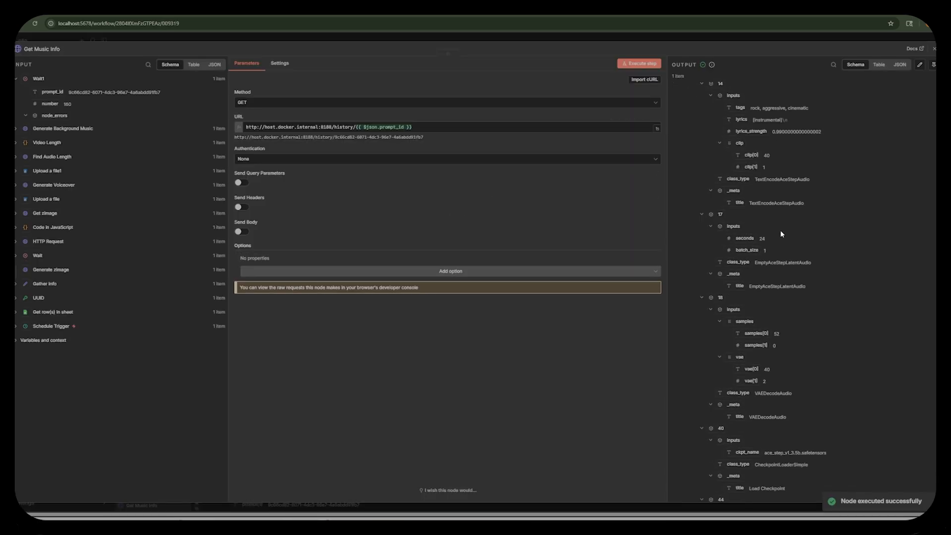
{"action": "left_click", "coordinate": [721, 35]}
Add a JavaScript Code node after Get Music Info and paste the script that builds prompt_id, filename and image_url from the audio output.
{"action": "left_click", "coordinate": [491, 211]}
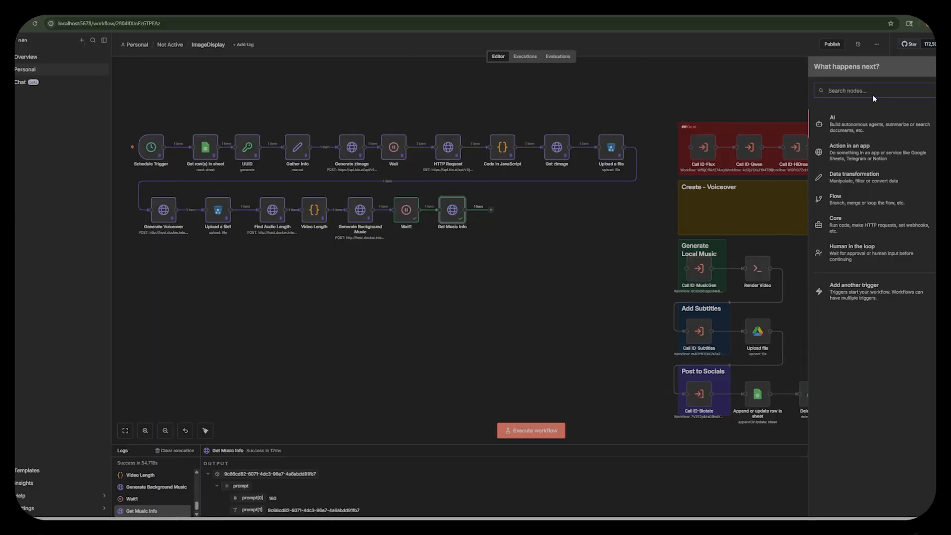
{"action": "type", "text": "code"}
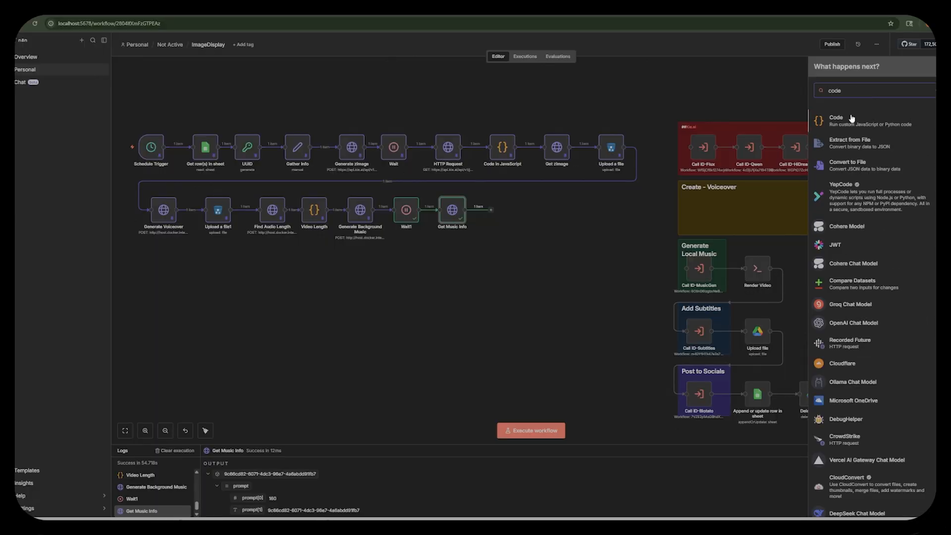
{"action": "left_click", "coordinate": [851, 118]}
{"action": "left_click", "coordinate": [849, 133]}
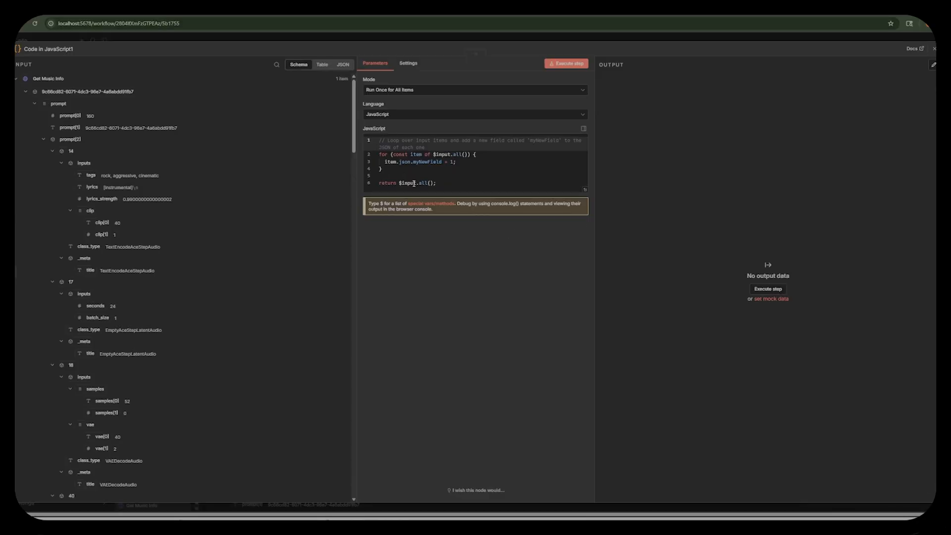
{"action": "key", "text": "ctrl+a"}
{"action": "type", "text": "const inputs = $input.all(); const result = [];  for (const item of inputs) {   const json = item.json;   for (const promptId in json) {     const data = json[promptId];     const filename = data.outputs?.['59']?.audio?.[0]?.filename;      if (filename) {       result.push({         prompt_id: promptId,         filename: filename,         image_url: `http://host.docker.internal:8188/view?filename=${encodeURIComponent(filename)}&type=output`       });     }   } }  return result.map(obj => ({ json: obj }));"}
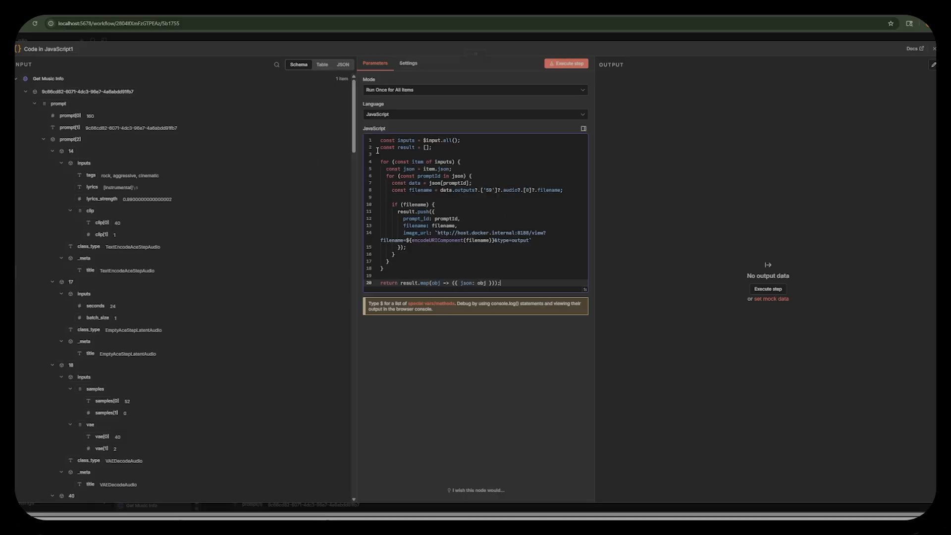
Compare the Save Audio and output data in the input with the script, execute the Code in JavaScript1 node and close it.
{"action": "scroll", "coordinate": [127, 317], "scroll_direction": "down", "scroll_amount": 7}
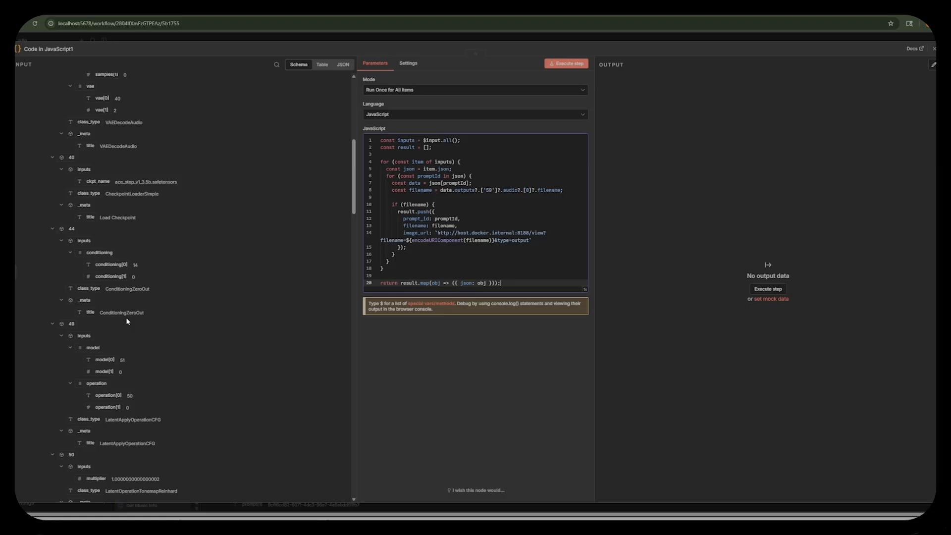
{"action": "scroll", "coordinate": [127, 319], "scroll_direction": "down", "scroll_amount": 12}
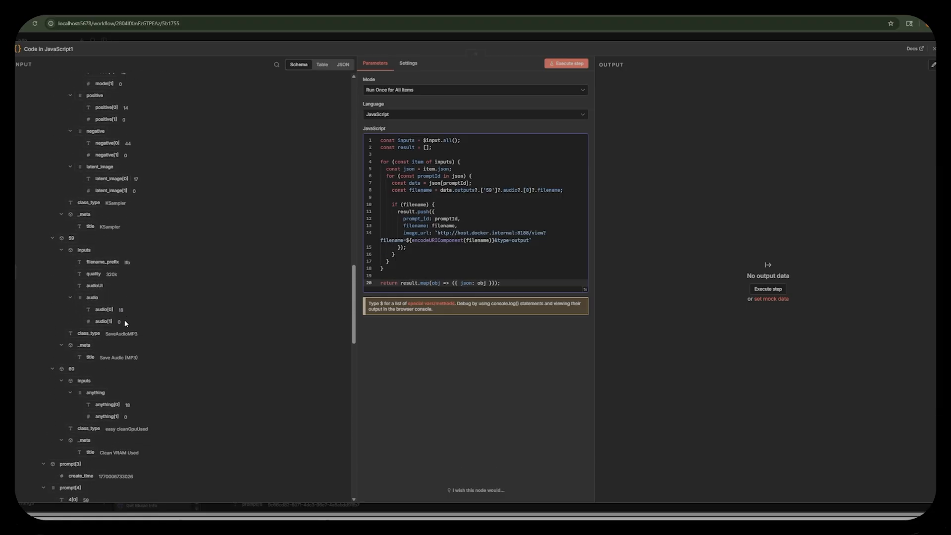
{"action": "scroll", "coordinate": [124, 319], "scroll_direction": "down", "scroll_amount": 10}
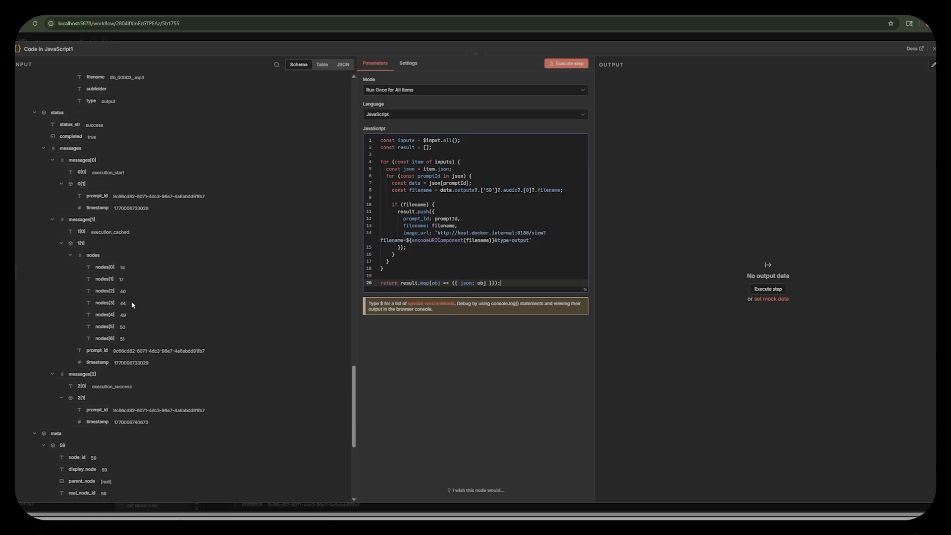
{"action": "scroll", "coordinate": [132, 303], "scroll_direction": "down", "scroll_amount": 1}
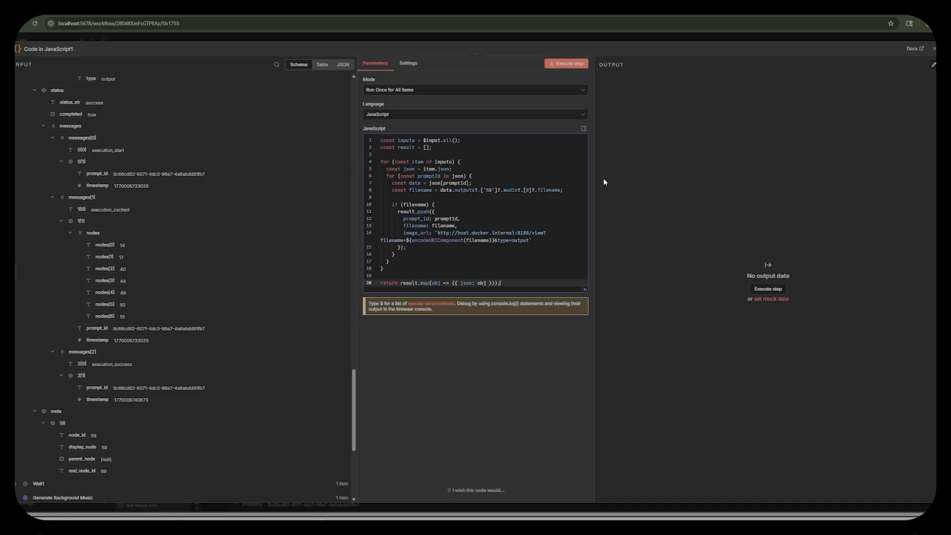
{"action": "key", "text": "Escape"}
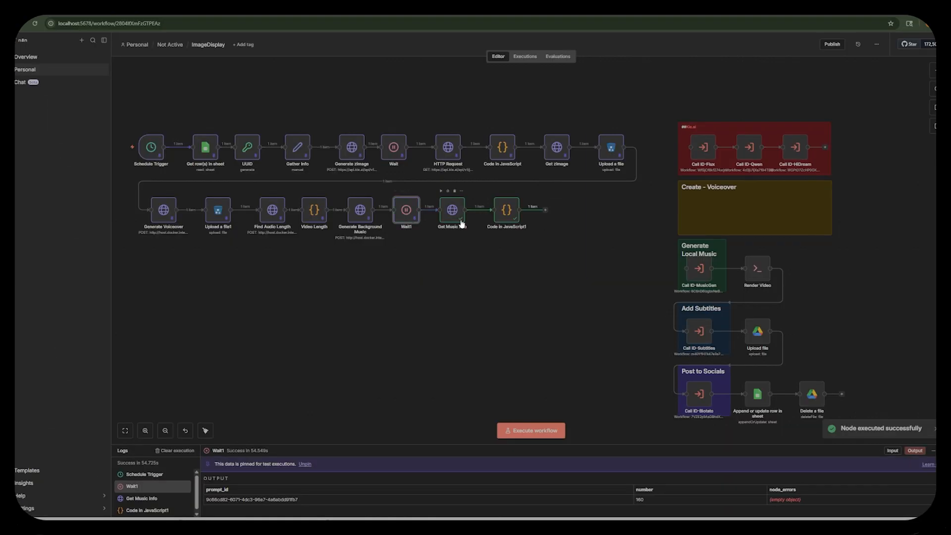
Pin the Get Music Info output, check the result of Code in JavaScript1 and move that node closer to Get Music Info.
{"action": "left_click", "coordinate": [453, 210]}
{"action": "double_click", "coordinate": [511, 212]}
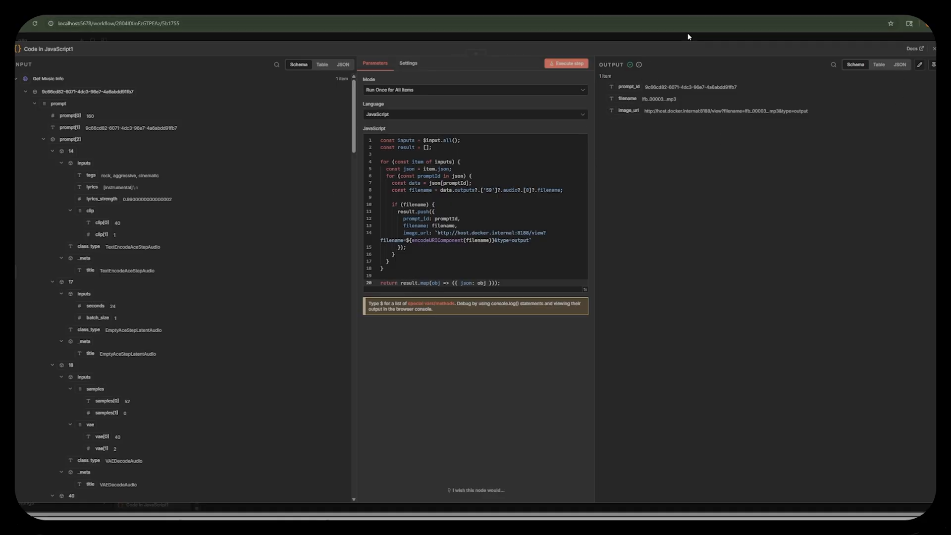
{"action": "left_click", "coordinate": [649, 34]}
{"action": "left_click_drag", "start_coordinate": [514, 213], "coordinate": [502, 213]}
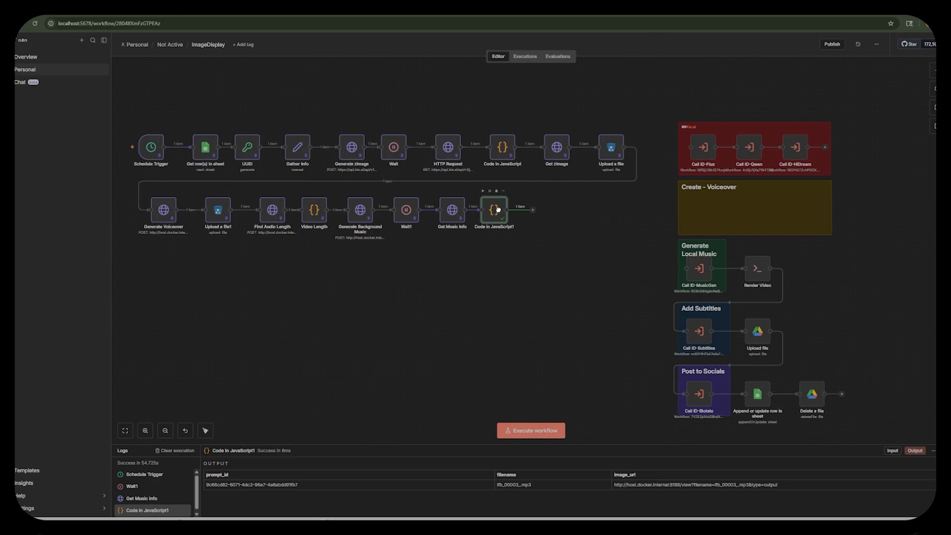
Add an HTTP Request node after Code in JavaScript1 and name it Get Generated Music.
{"action": "left_click", "coordinate": [533, 210]}
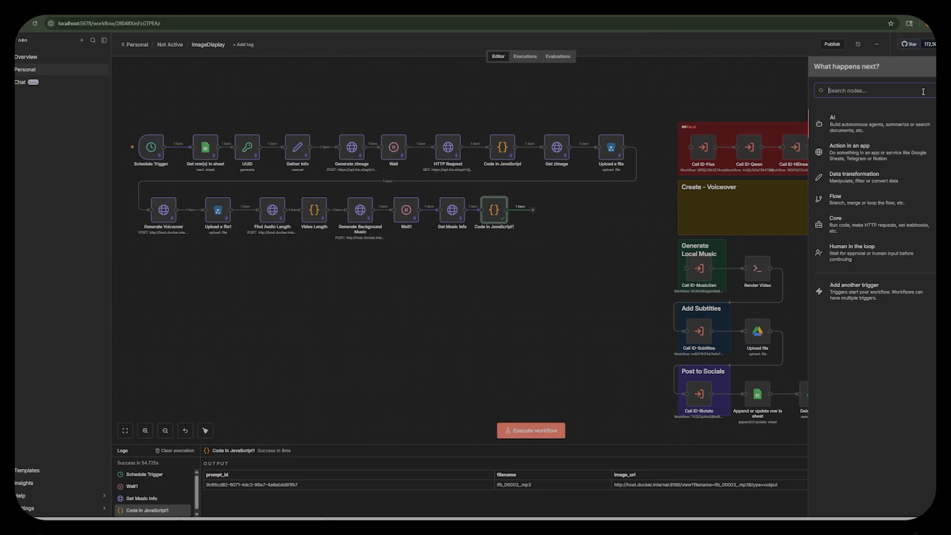
{"action": "type", "text": "http"}
{"action": "key", "text": "Return"}
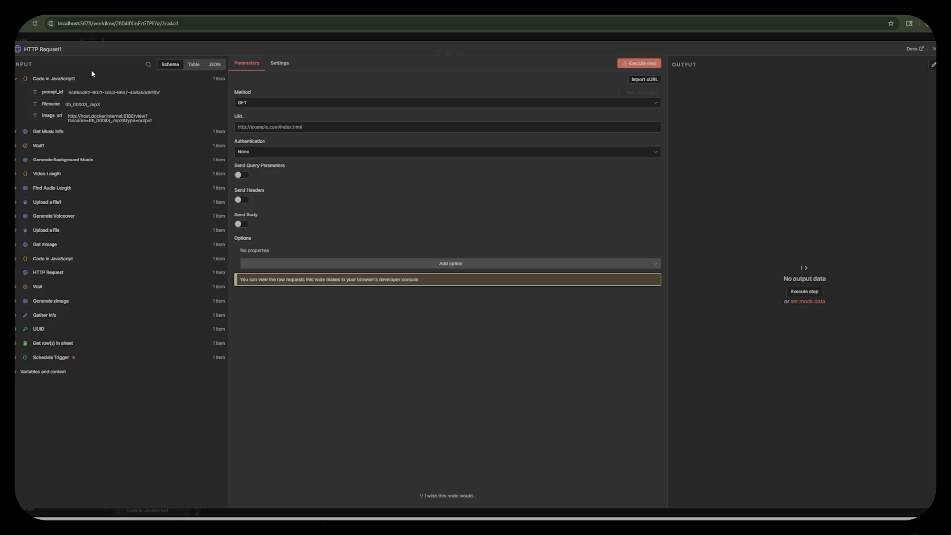
{"action": "type", "text": "Get Generated Music"}
Set the Get Generated Music URL to {{ $json.image_url }}, execute the node and close it.
{"action": "left_click", "coordinate": [252, 128]}
{"action": "left_click_drag", "start_coordinate": [92, 123], "coordinate": [284, 128]}
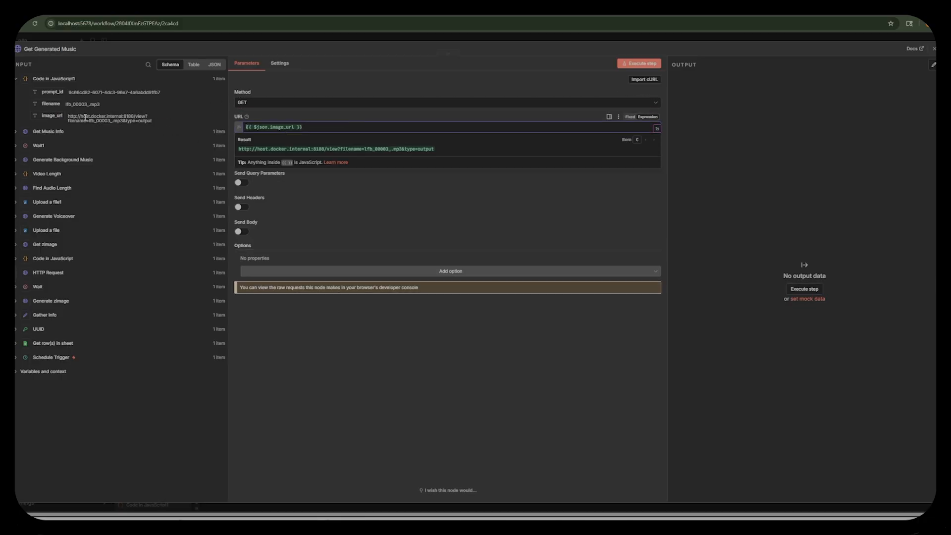
{"action": "left_click", "coordinate": [668, 116]}
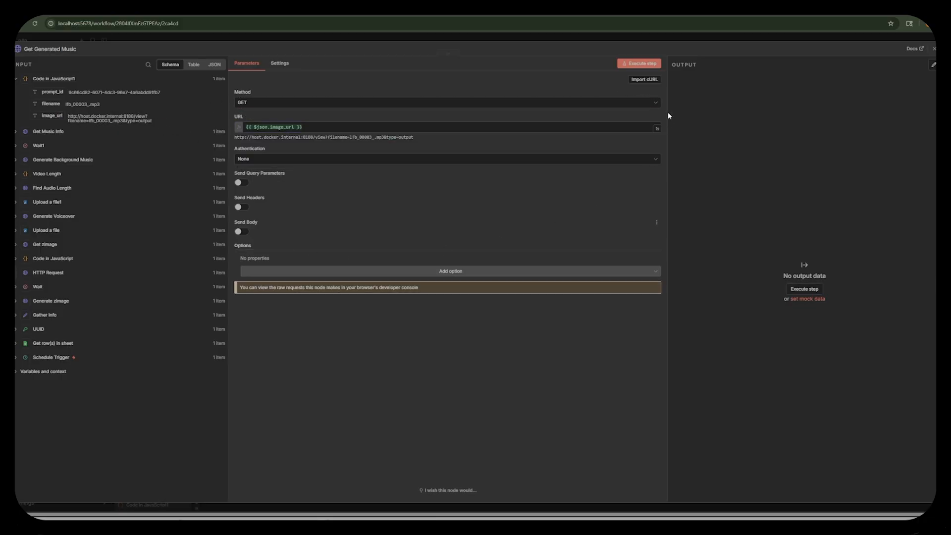
{"action": "left_click", "coordinate": [637, 65]}
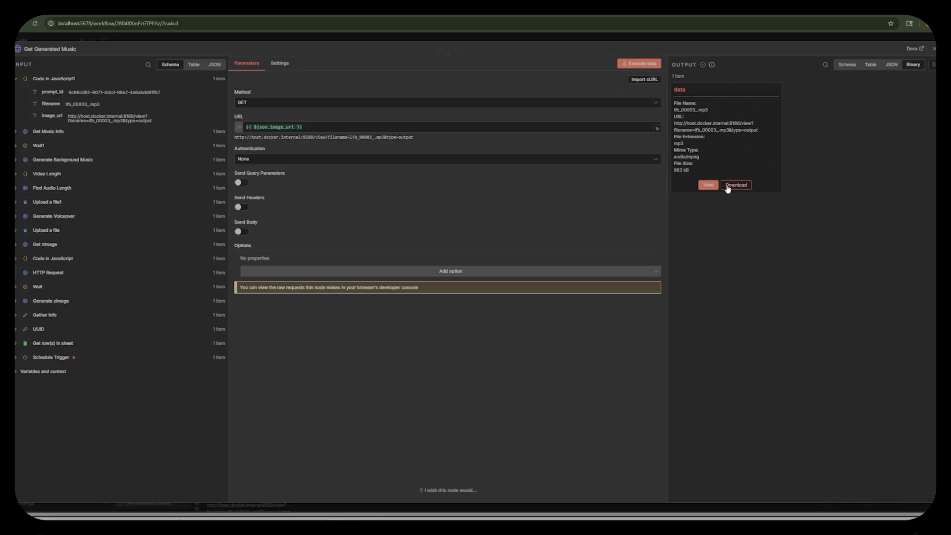
{"action": "left_click", "coordinate": [713, 34]}
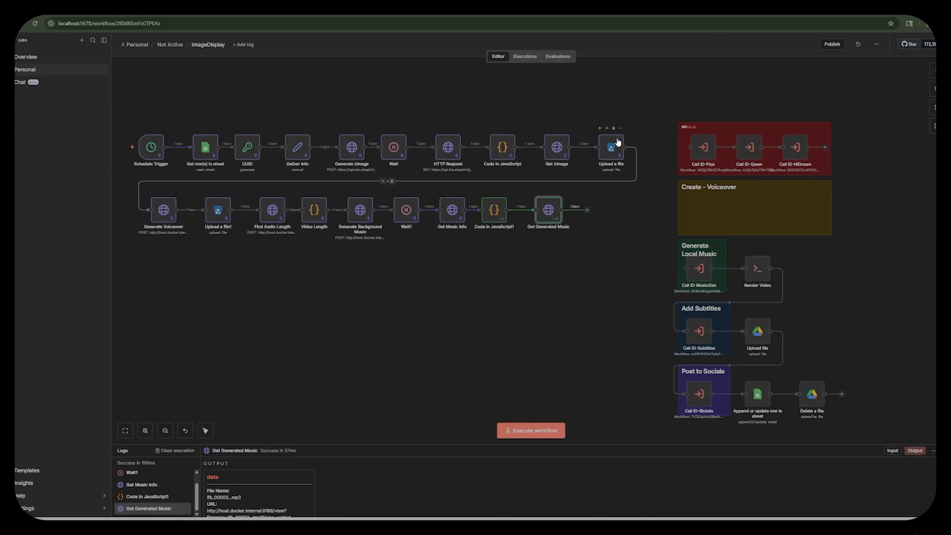
Add an S3 file upload node after Get Generated Music with the bucket name image-display-tutorial.
{"action": "left_click", "coordinate": [587, 210]}
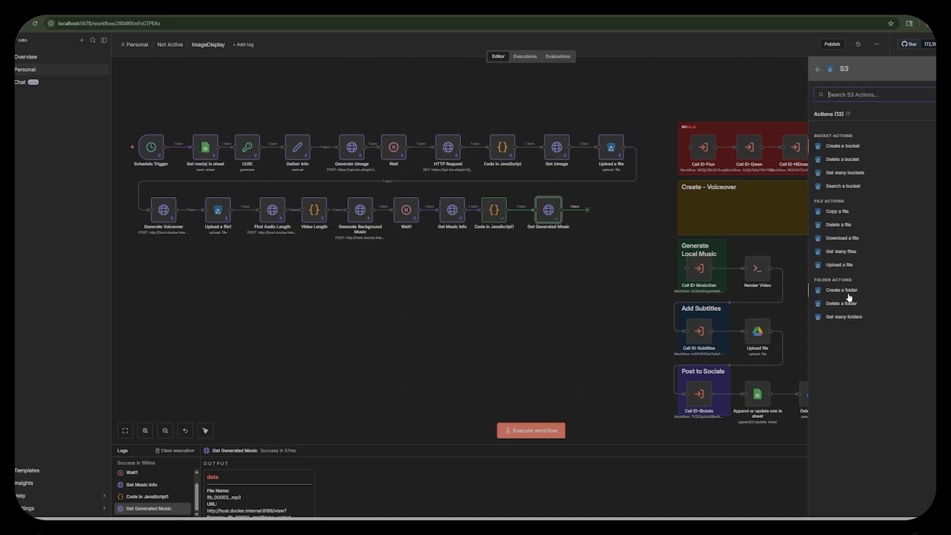
{"action": "left_click", "coordinate": [847, 267]}
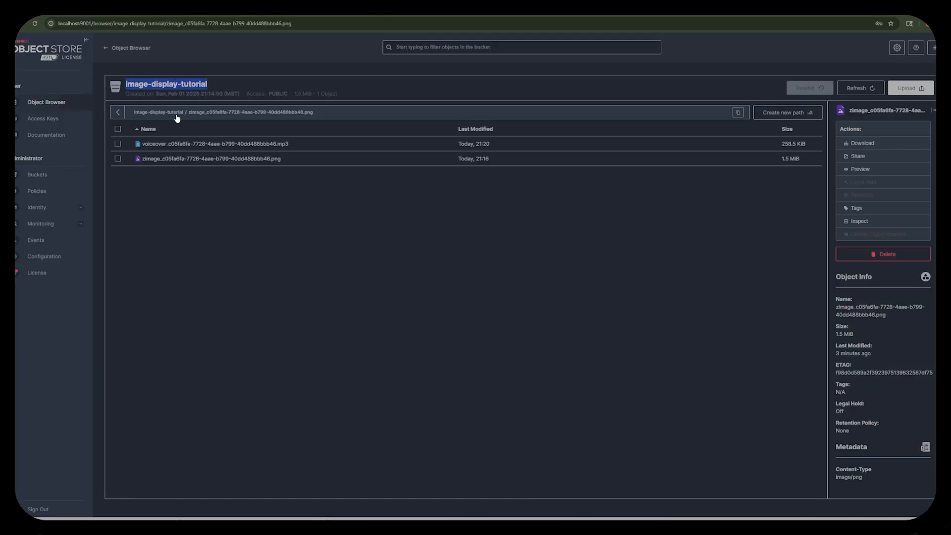
{"action": "left_click_drag", "start_coordinate": [176, 119], "coordinate": [145, 80]}
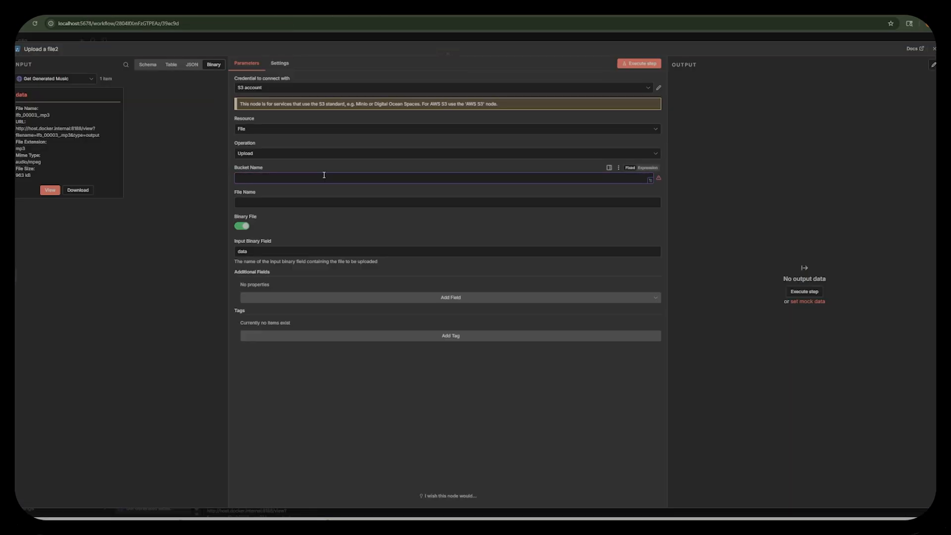
{"action": "type", "text": "image-display-tutorial"}
Set the uploaded file's name to music_{{ $('UUID').item.json.UUID }}.mp3, using the UUID node's field.
{"action": "left_click", "coordinate": [265, 201]}
{"action": "type", "text": "m"}
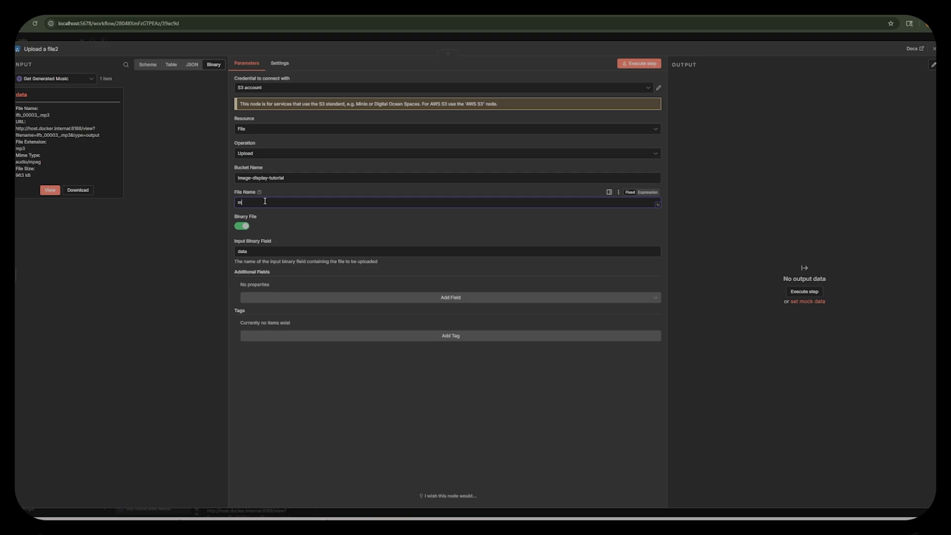
{"action": "type", "text": "usic."}
{"action": "left_click", "coordinate": [148, 65]}
{"action": "left_click", "coordinate": [18, 345]}
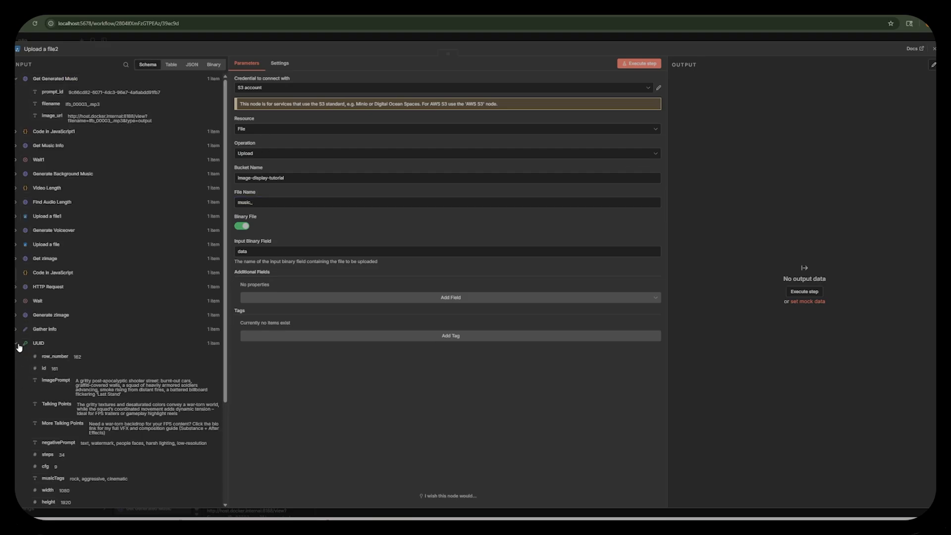
{"action": "scroll", "coordinate": [59, 394], "scroll_direction": "down", "scroll_amount": 3}
{"action": "left_click_drag", "start_coordinate": [48, 440], "coordinate": [358, 204]}
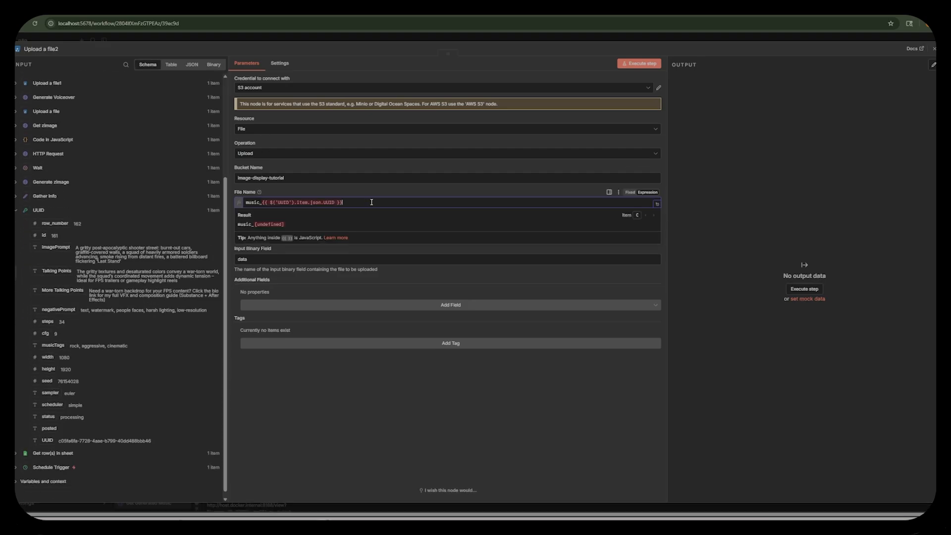
{"action": "type", "text": "mp3"}
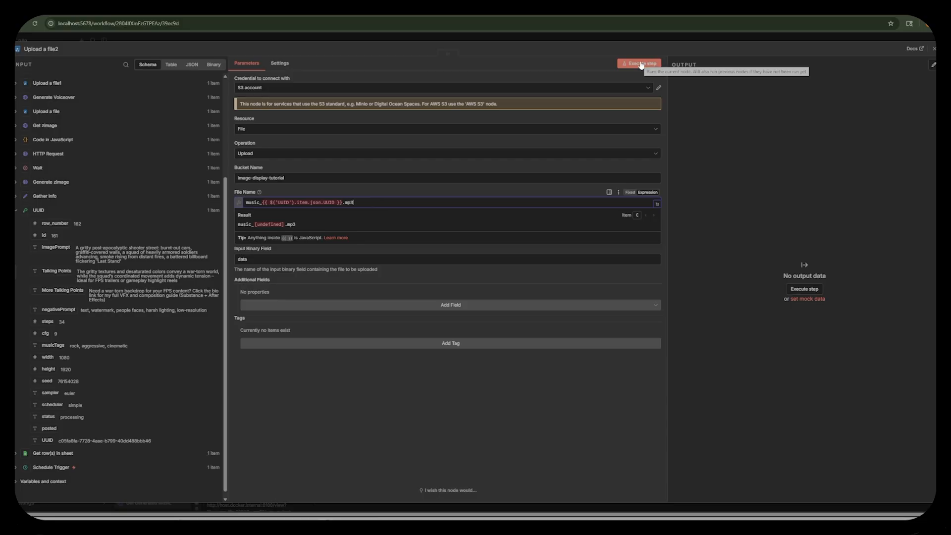
Return to the UUID node on the canvas, rename the S3 upload node as Upload Music and execute it.
{"action": "left_click", "coordinate": [617, 46]}
{"action": "left_click", "coordinate": [626, 39]}
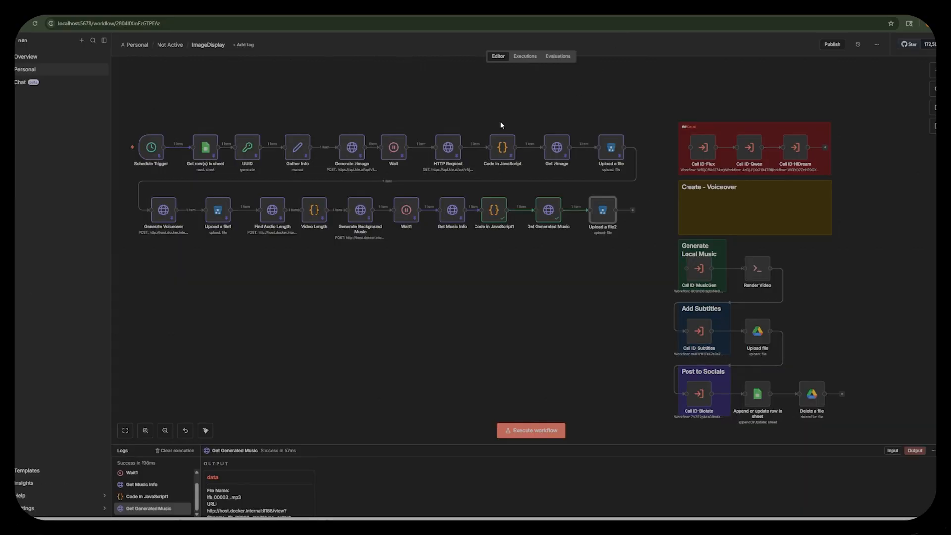
{"action": "left_click", "coordinate": [240, 154]}
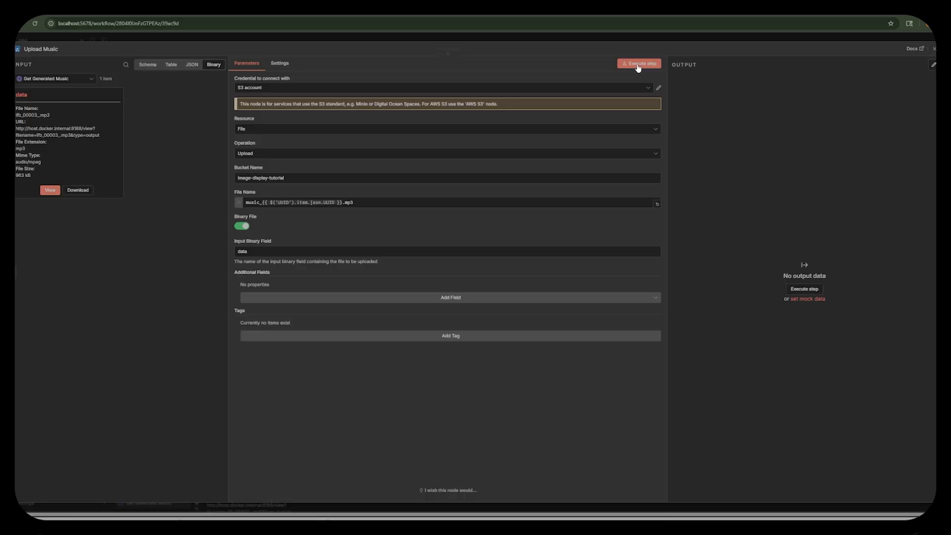
{"action": "left_click", "coordinate": [639, 63]}
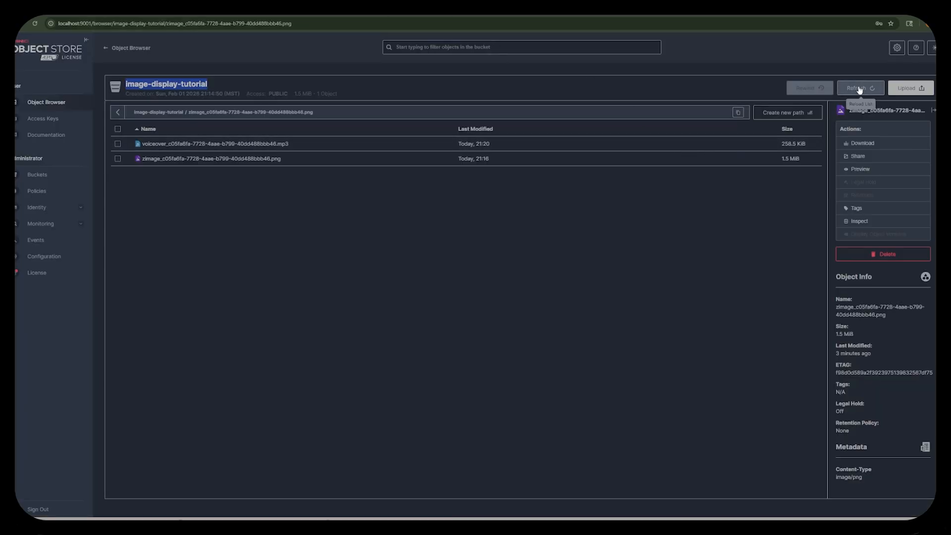
Close Upload Music, move Generate Background Music away from the chain and add an HTTP Request node after Video Length.
{"action": "left_click", "coordinate": [861, 88]}
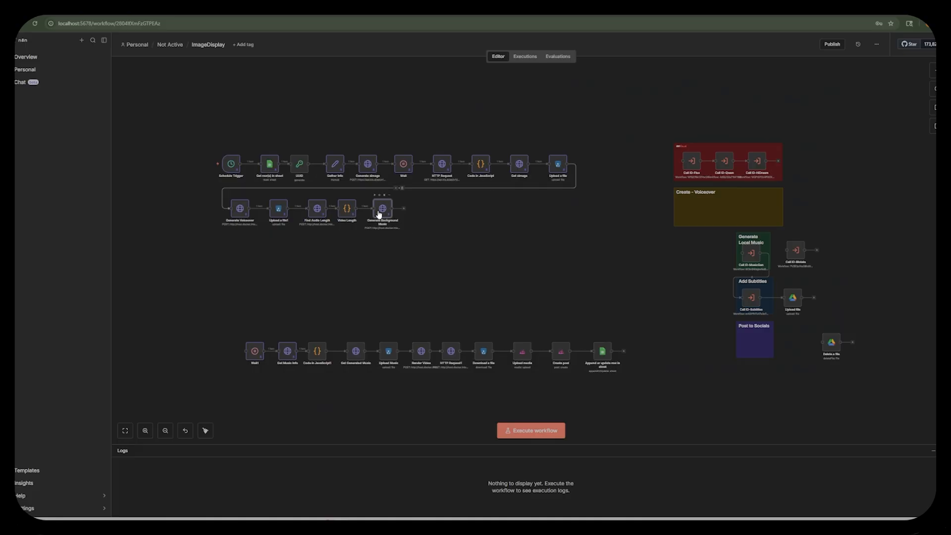
{"action": "left_click_drag", "start_coordinate": [380, 210], "coordinate": [555, 209]}
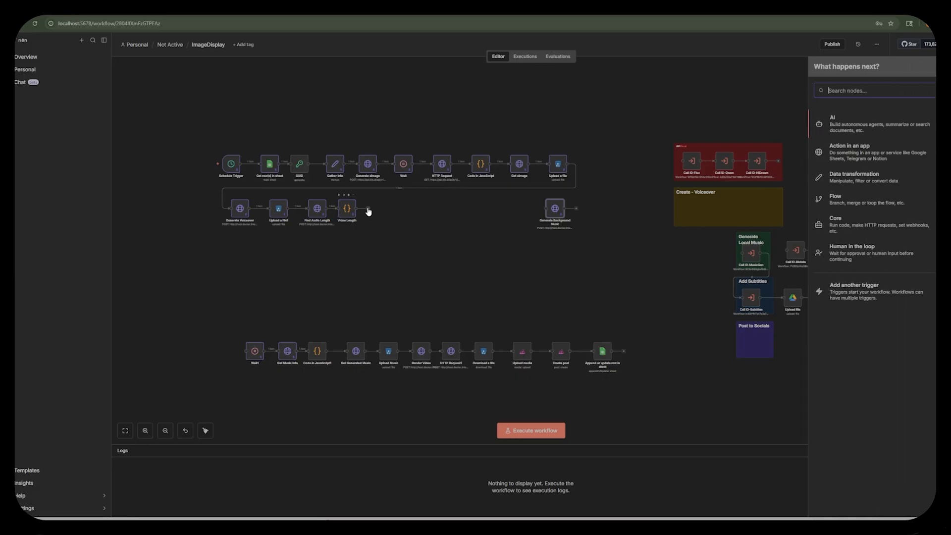
{"action": "type", "text": "httpr"}
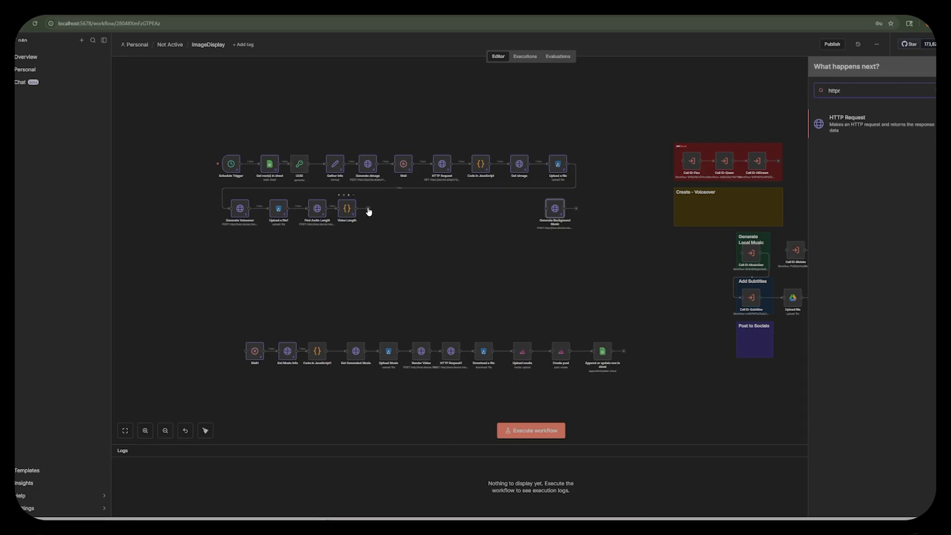
{"action": "left_click", "coordinate": [856, 127]}
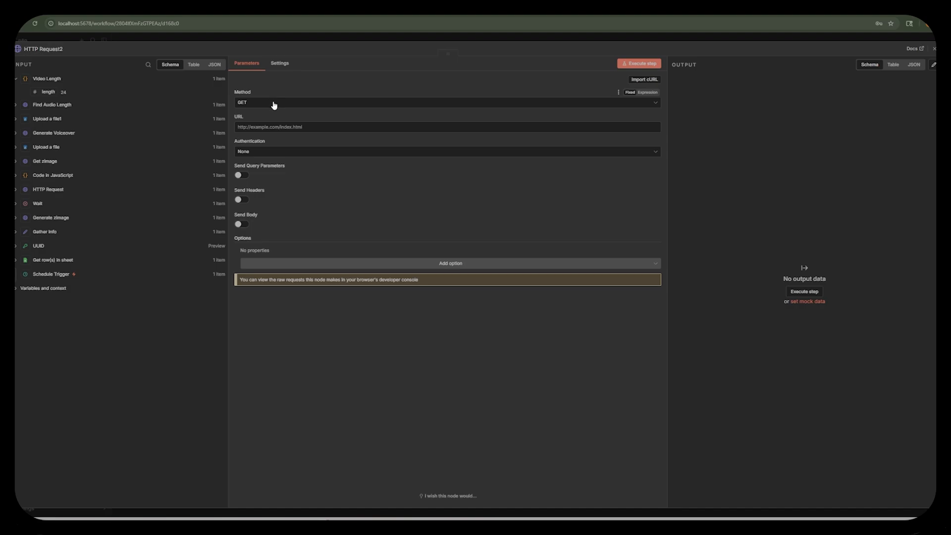
{"action": "left_click", "coordinate": [272, 102]}
{"action": "left_click", "coordinate": [265, 185]}
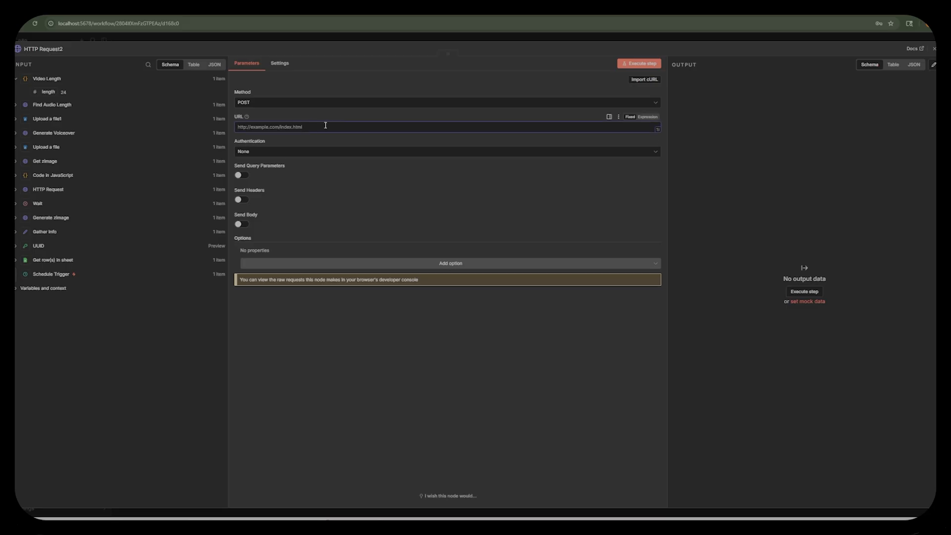
{"action": "type", "text": "https://api.kie.ai/api/v1/generate"}
Set the request's authentication to Generic Credential Type with Header Auth, using the Kei.ai CWO credential.
{"action": "left_click", "coordinate": [265, 152]}
{"action": "left_click", "coordinate": [288, 211]}
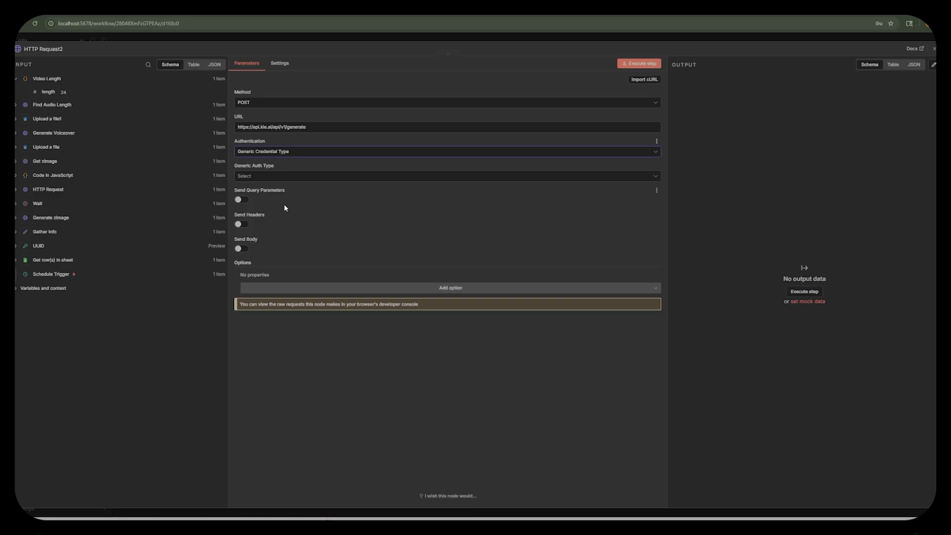
{"action": "left_click", "coordinate": [292, 178]}
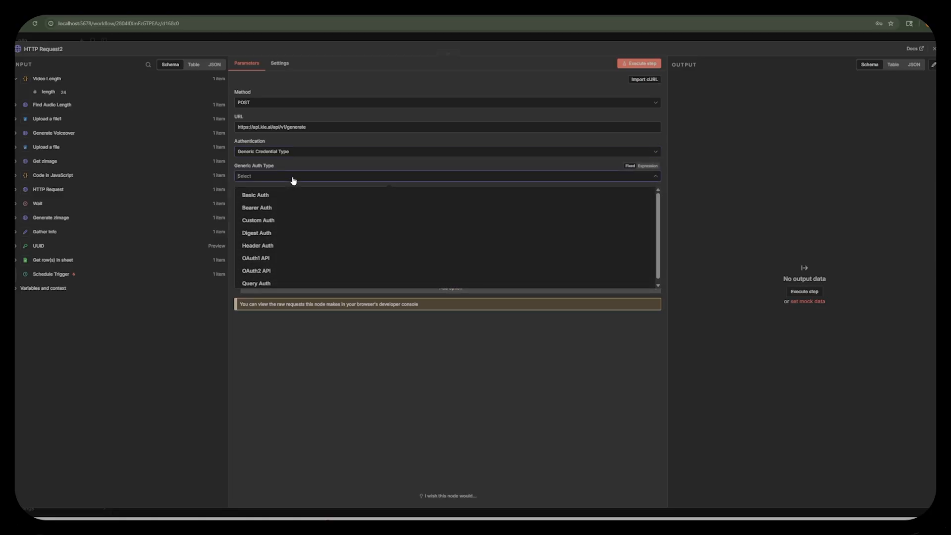
{"action": "left_click", "coordinate": [276, 248]}
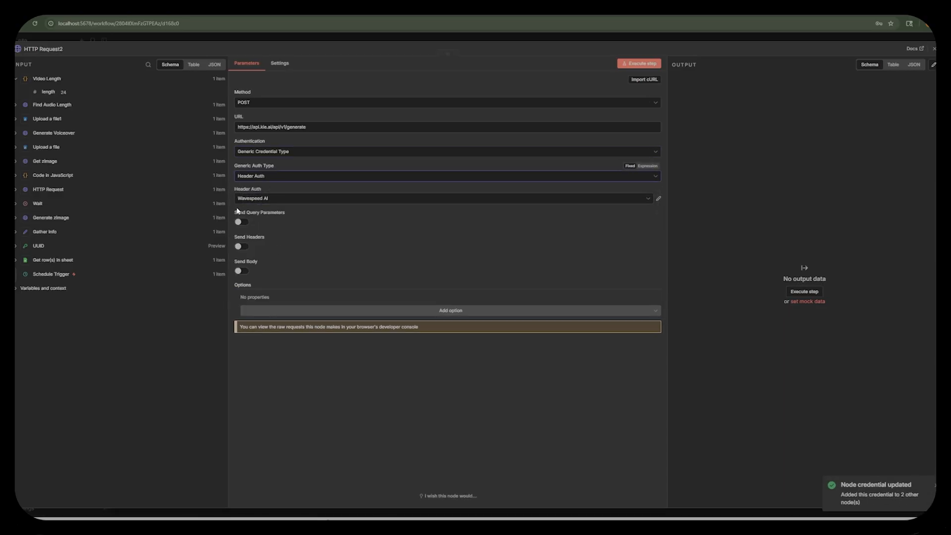
{"action": "left_click", "coordinate": [278, 200]}
{"action": "left_click", "coordinate": [275, 263]}
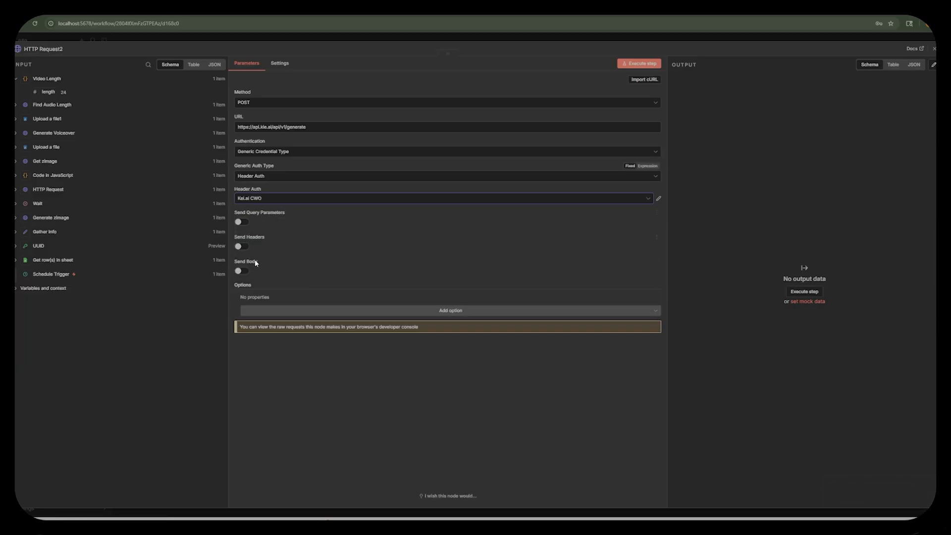
Enable sending a JSON request body and specify it using JSON instead of separate fields.
{"action": "left_click", "coordinate": [242, 271]}
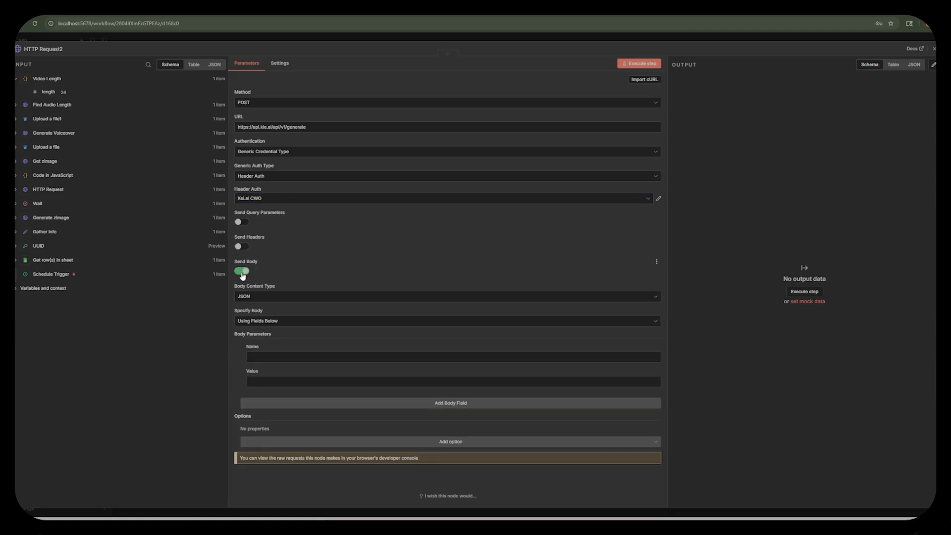
{"action": "left_click", "coordinate": [279, 322]}
{"action": "left_click", "coordinate": [274, 352]}
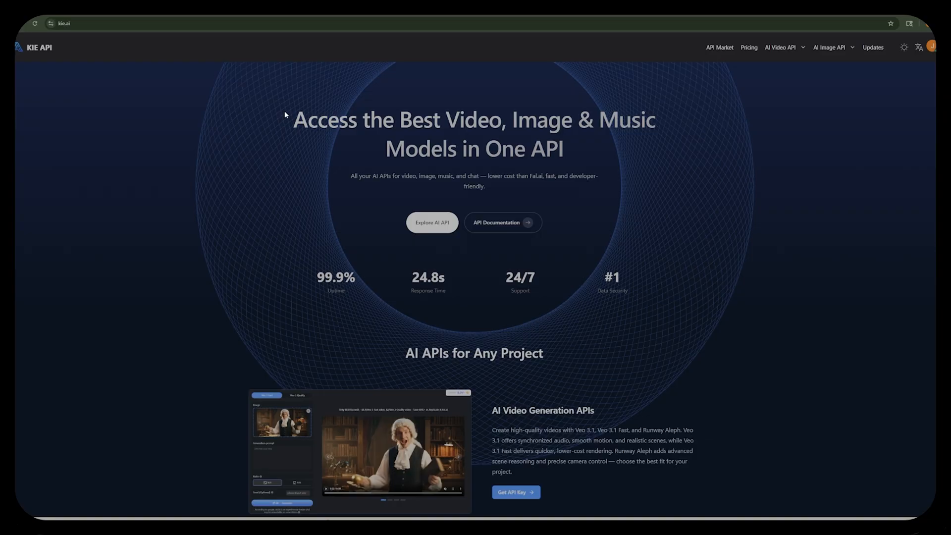
On the Kie.ai site, filter the API market by the Suno provider and open the Suno API model.
{"action": "left_click", "coordinate": [719, 47]}
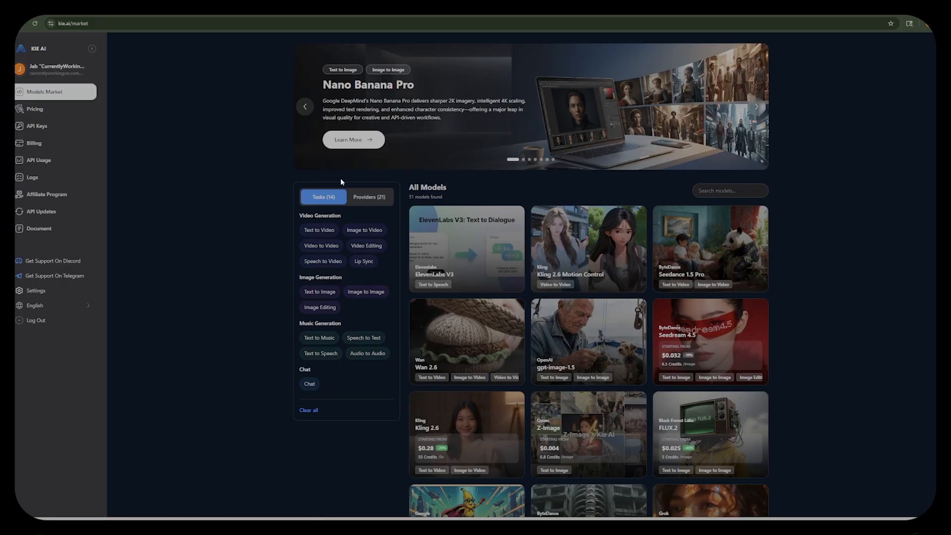
{"action": "left_click", "coordinate": [370, 198]}
{"action": "left_click", "coordinate": [314, 372]}
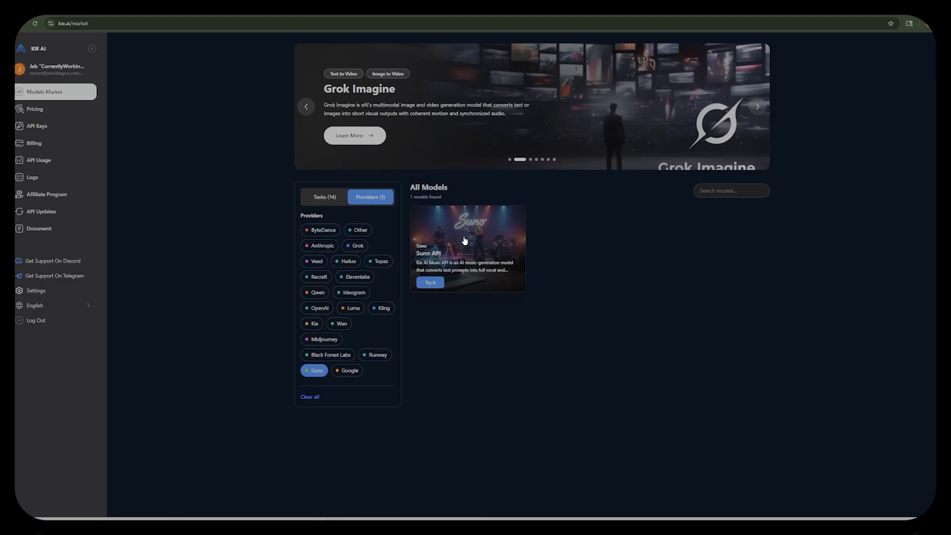
{"action": "left_click", "coordinate": [465, 241]}
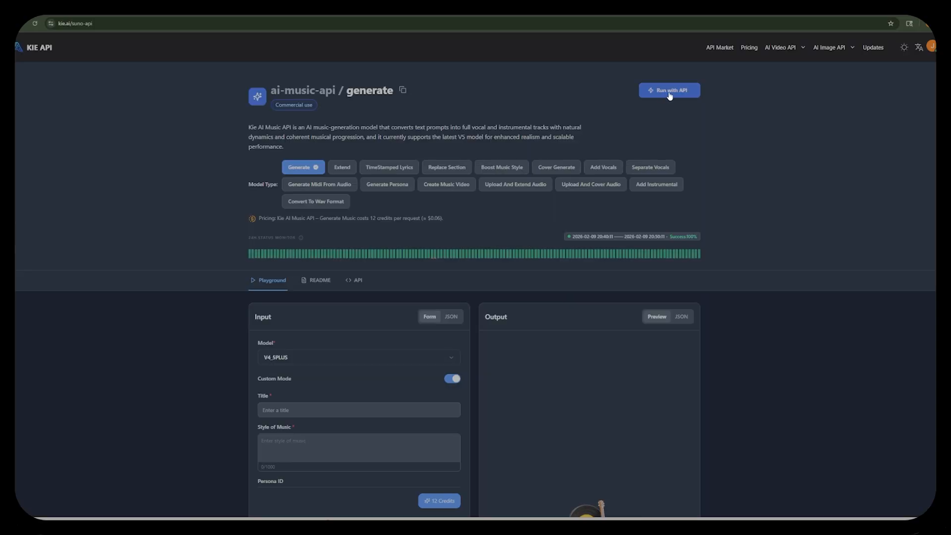
Open the Suno Generate Music API documentation and examine its parameter, authorization and body requirements.
{"action": "left_click", "coordinate": [669, 92]}
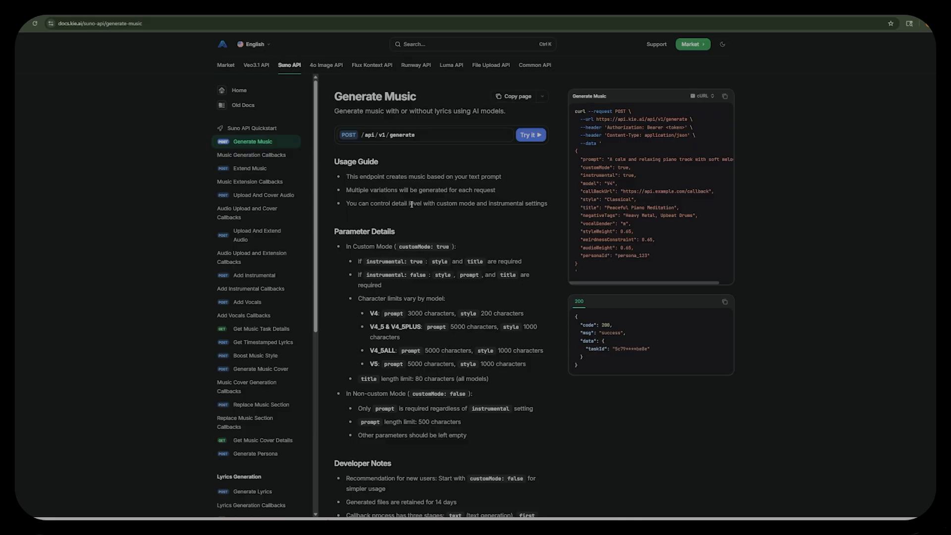
{"action": "scroll", "coordinate": [376, 246], "scroll_direction": "down", "scroll_amount": 9}
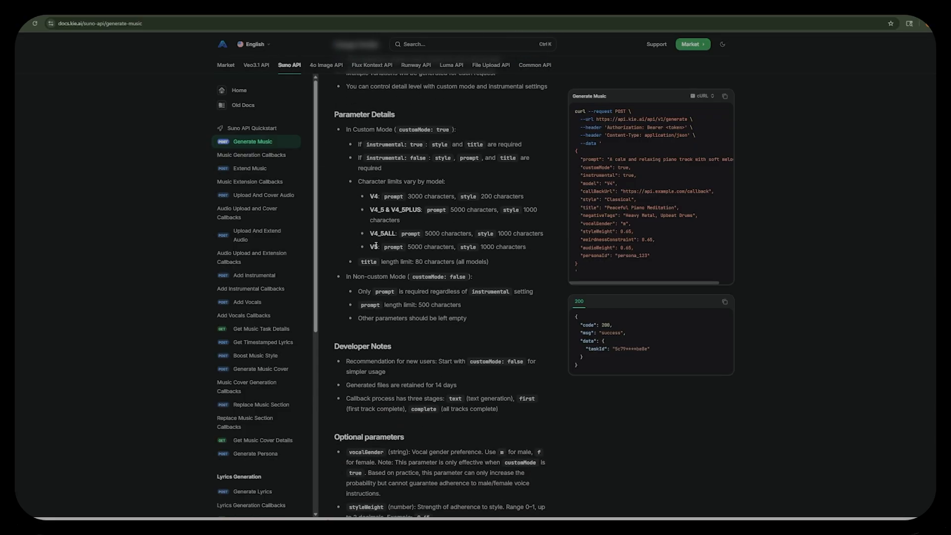
{"action": "scroll", "coordinate": [386, 247], "scroll_direction": "down", "scroll_amount": 3}
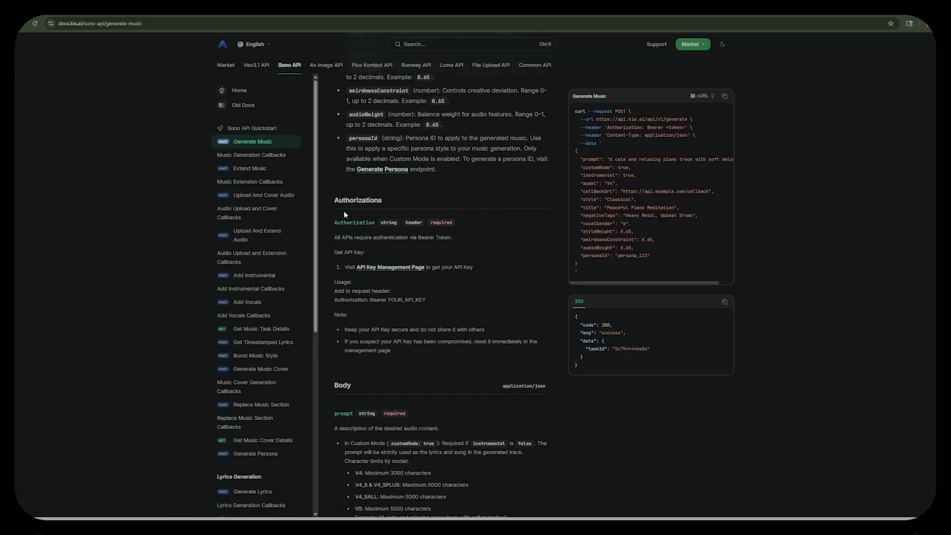
{"action": "scroll", "coordinate": [412, 320], "scroll_direction": "down", "scroll_amount": 5}
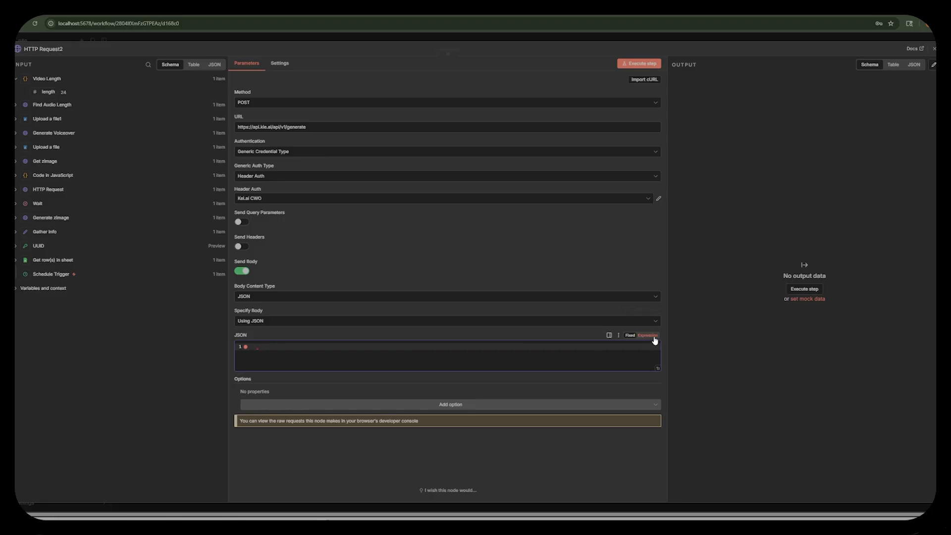
Back in n8n, paste the music-generation JSON body with model V5 as an expression and delete its callBackUrl line.
{"action": "left_click", "coordinate": [653, 337]}
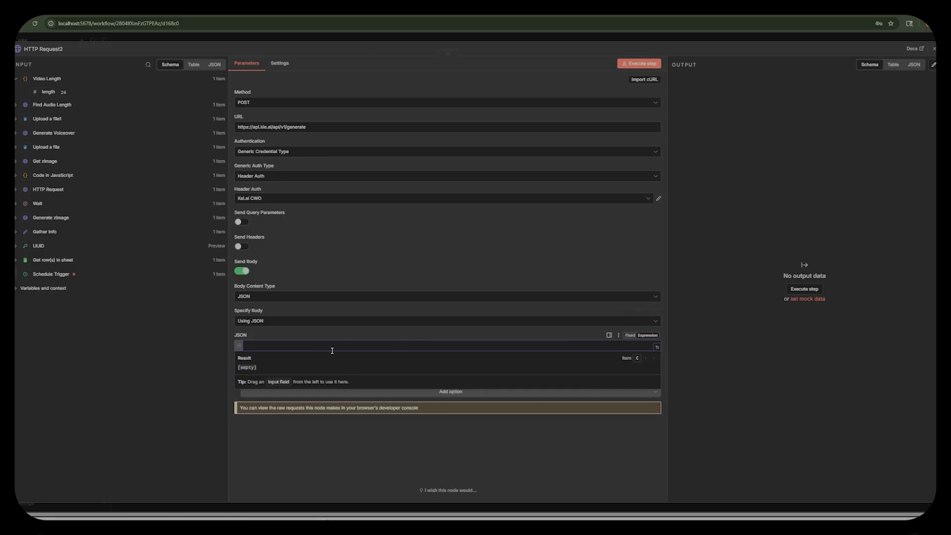
{"action": "key", "text": "ctrl+v"}
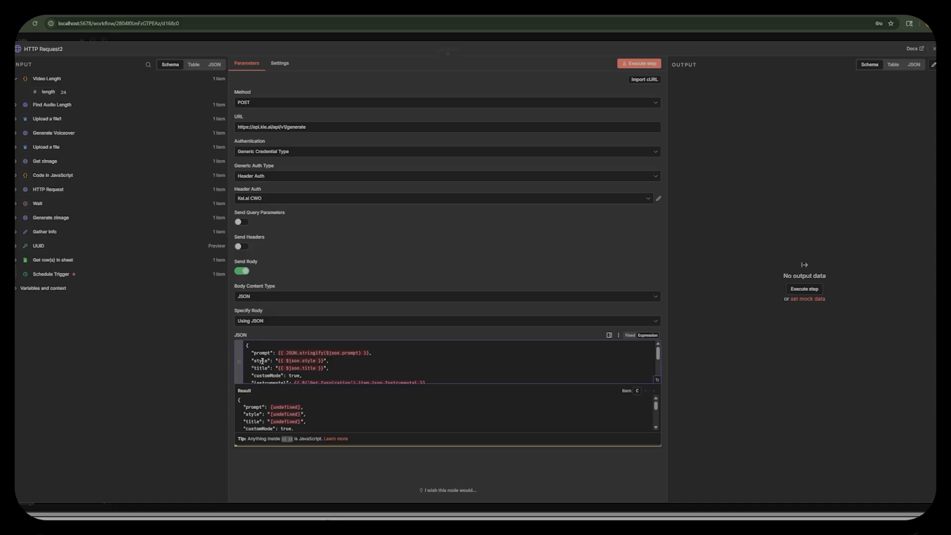
{"action": "scroll", "coordinate": [265, 368], "scroll_direction": "down", "scroll_amount": 2}
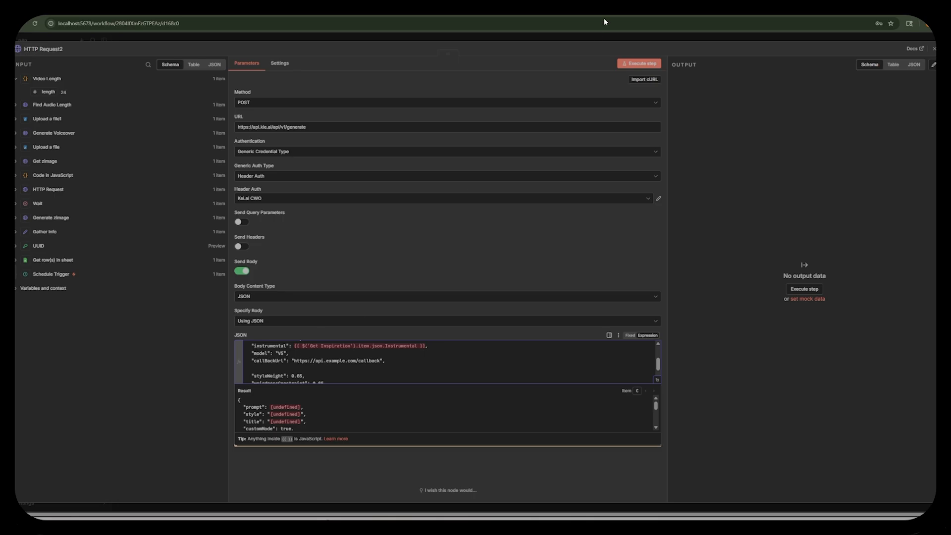
{"action": "scroll", "coordinate": [330, 350], "scroll_direction": "down", "scroll_amount": 1}
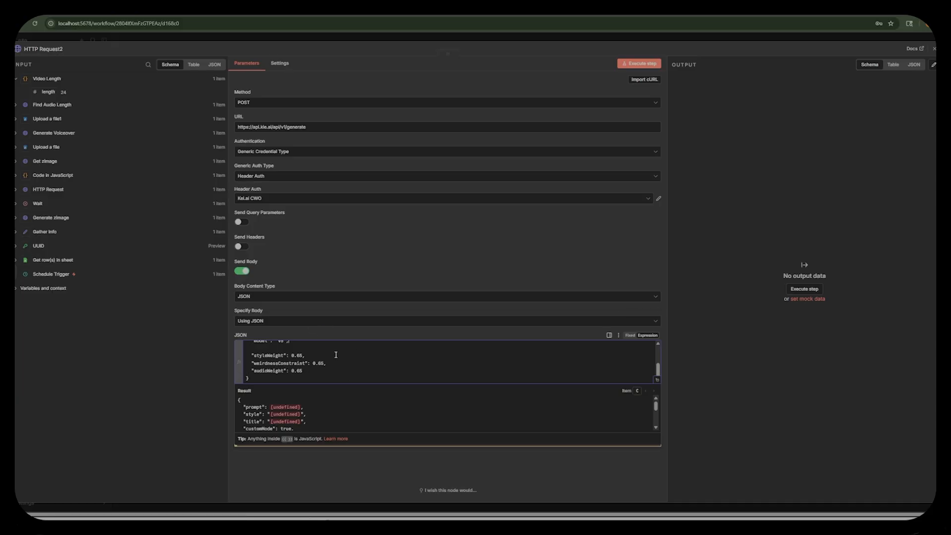
Map the JSON body's prompt to the musicTags field of the Get row(s) in sheet node.
{"action": "scroll", "coordinate": [316, 367], "scroll_direction": "up", "scroll_amount": 3}
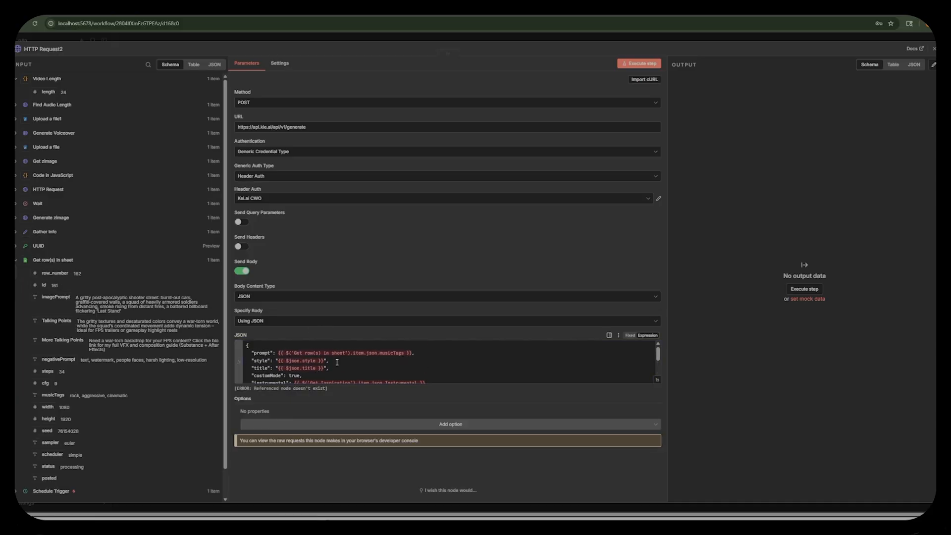
{"action": "left_click", "coordinate": [414, 351]}
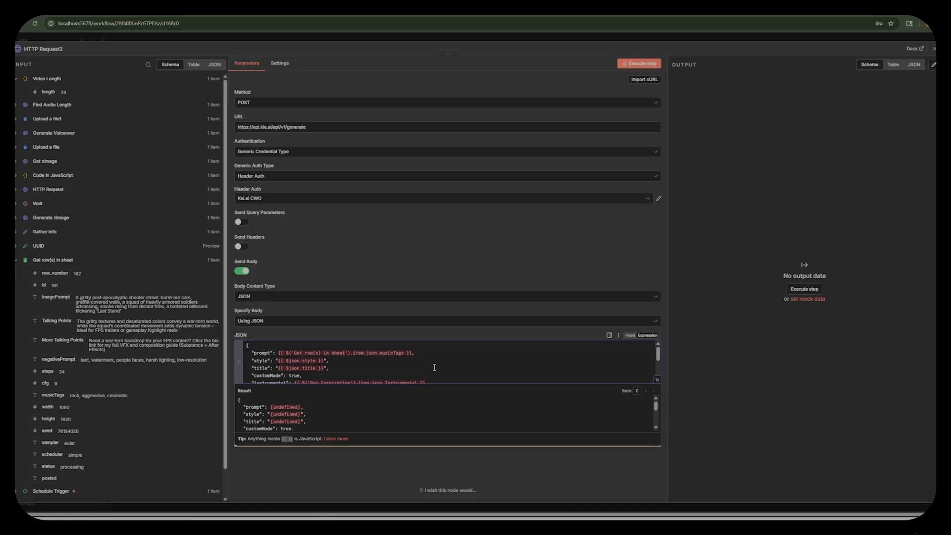
{"action": "scroll", "coordinate": [364, 358], "scroll_direction": "down", "scroll_amount": 2}
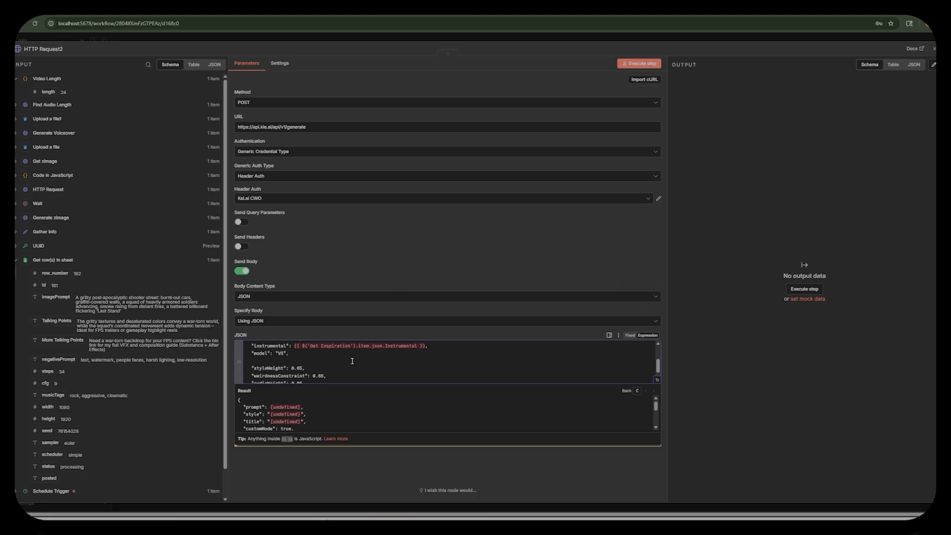
{"action": "scroll", "coordinate": [353, 361], "scroll_direction": "up", "scroll_amount": 2}
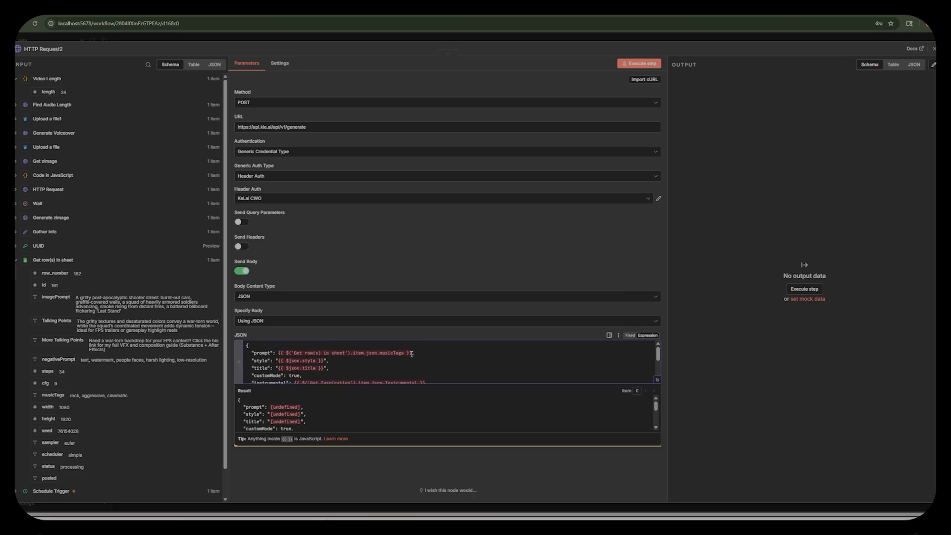
Set the JSON body's prompt to "A calm and relaxing piano track with soft melodies", style to "Classical" and title to "Background Music".
{"action": "left_click_drag", "start_coordinate": [411, 354], "coordinate": [278, 352]}
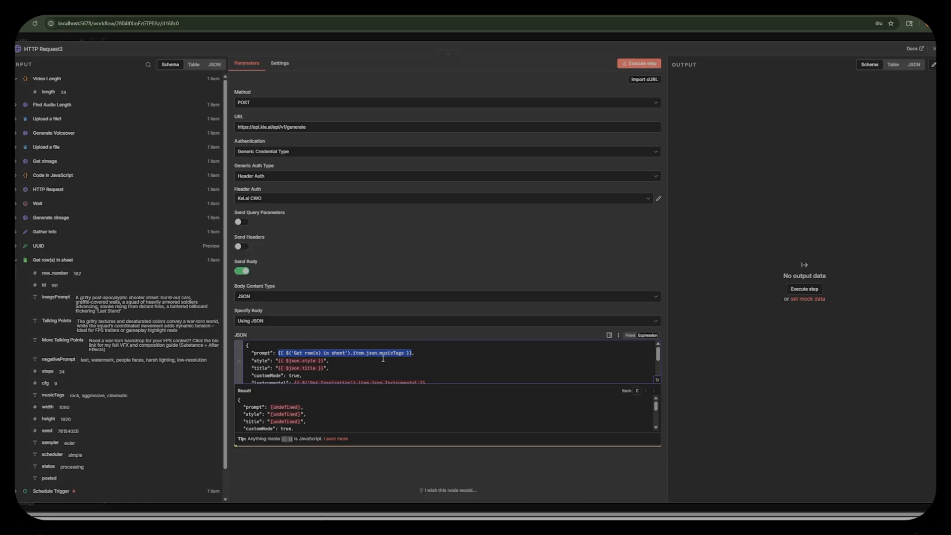
{"action": "key", "text": "BackSpace"}
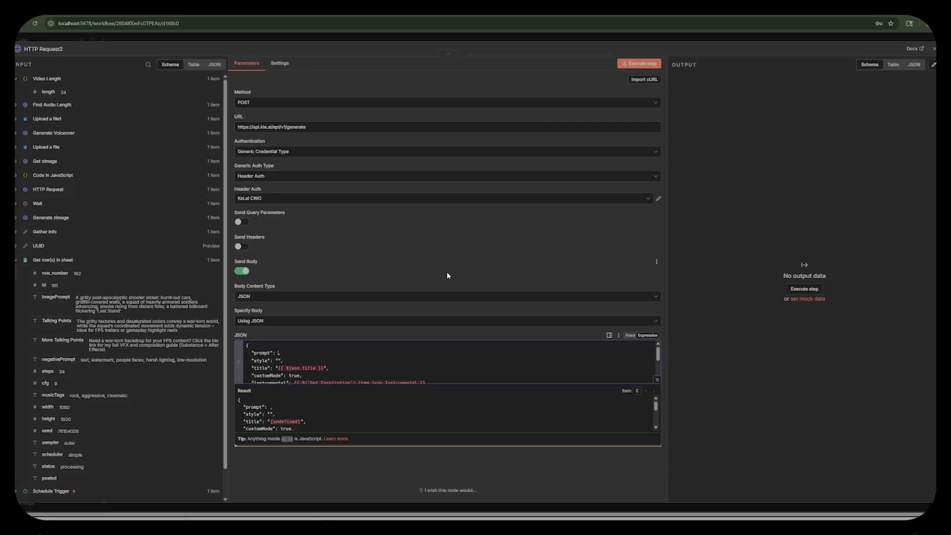
{"action": "type", "text": "A calm and relaxing piano track with soft melodies"}
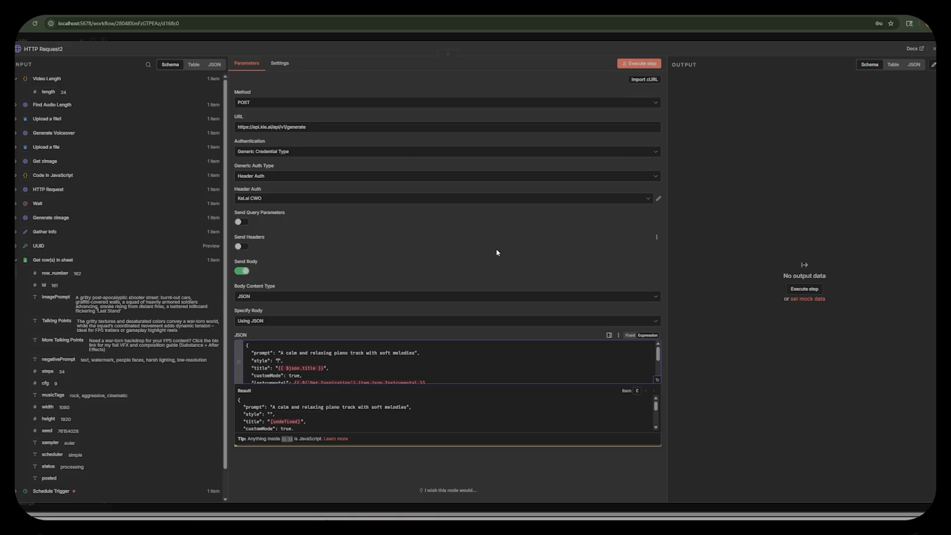
{"action": "type", "text": "Classical"}
{"action": "key", "text": "BackSpace"}
{"action": "key", "text": "BackSpace"}
{"action": "key", "text": "BackSpace"}
{"action": "key", "text": "BackSpace"}
{"action": "key", "text": "BackSpace"}
{"action": "key", "text": "BackSpace"}
{"action": "key", "text": "BackSpace"}
{"action": "key", "text": "BackSpace"}
{"action": "key", "text": "BackSpace"}
{"action": "key", "text": "BackSpace"}
{"action": "key", "text": "BackSpace"}
{"action": "key", "text": "BackSpace"}
{"action": "key", "text": "BackSpace"}
{"action": "key", "text": "BackSpace"}
{"action": "key", "text": "BackSpace"}
{"action": "key", "text": "BackSpace"}
{"action": "key", "text": "BackSpace"}
{"action": "type", "text": "Background Mu"}
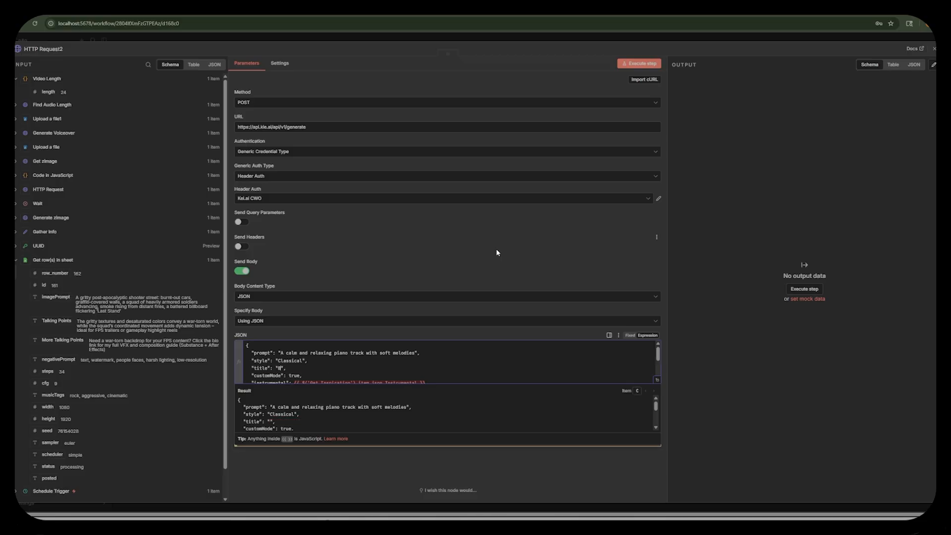
{"action": "type", "text": "sic"}
Replace the Get Inspiration expression for instrumental in the JSON body with true.
{"action": "key", "text": "Down"}
{"action": "key", "text": "Down"}
{"action": "key", "text": "Down"}
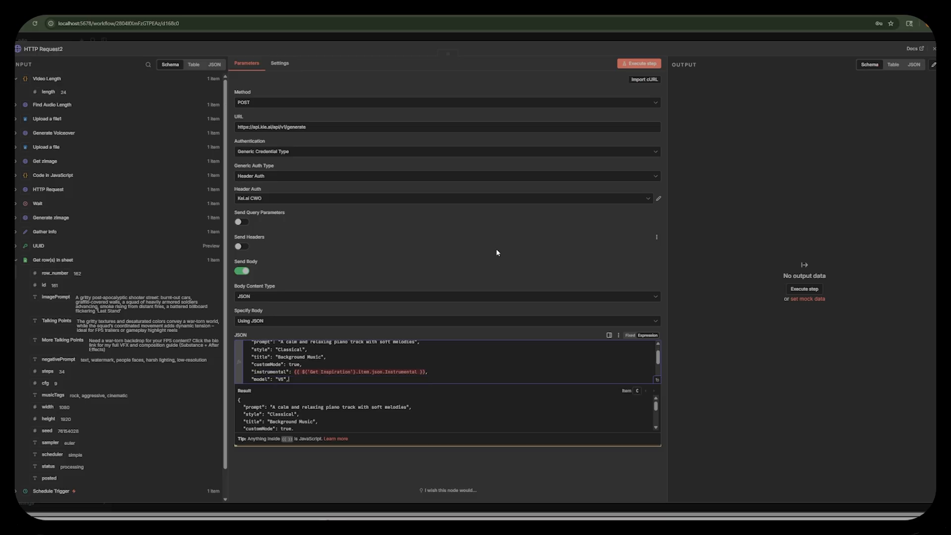
{"action": "key", "text": "BackSpace"}
{"action": "key", "text": "BackSpace"}
{"action": "key", "text": "BackSpace"}
{"action": "key", "text": "BackSpace"}
{"action": "key", "text": "BackSpace"}
{"action": "key", "text": "BackSpace"}
{"action": "key", "text": "BackSpace"}
{"action": "key", "text": "BackSpace"}
{"action": "key", "text": "BackSpace"}
{"action": "key", "text": "BackSpace"}
{"action": "key", "text": "BackSpace"}
{"action": "key", "text": "BackSpace"}
{"action": "key", "text": "BackSpace"}
{"action": "key", "text": "BackSpace"}
{"action": "key", "text": "BackSpace"}
{"action": "key", "text": "BackSpace"}
{"action": "key", "text": "BackSpace"}
{"action": "key", "text": "BackSpace"}
{"action": "key", "text": "BackSpace"}
{"action": "key", "text": "BackSpace"}
{"action": "key", "text": "BackSpace"}
{"action": "key", "text": "BackSpace"}
{"action": "key", "text": "BackSpace"}
{"action": "type", "text": "true,"}
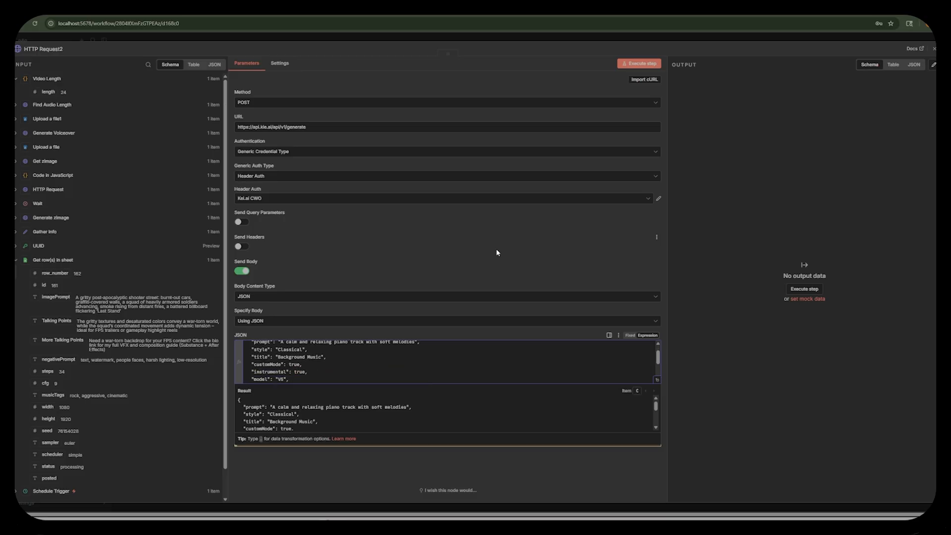
Rename the HTTP Request node as Background Music, execute it and check its JSON body.
{"action": "key", "text": "Down"}
{"action": "key", "text": "Down"}
{"action": "key", "text": "Down"}
{"action": "key", "text": "Down"}
{"action": "key", "text": "Down"}
{"action": "key", "text": "Down"}
{"action": "key", "text": "Down"}
{"action": "key", "text": "Down"}
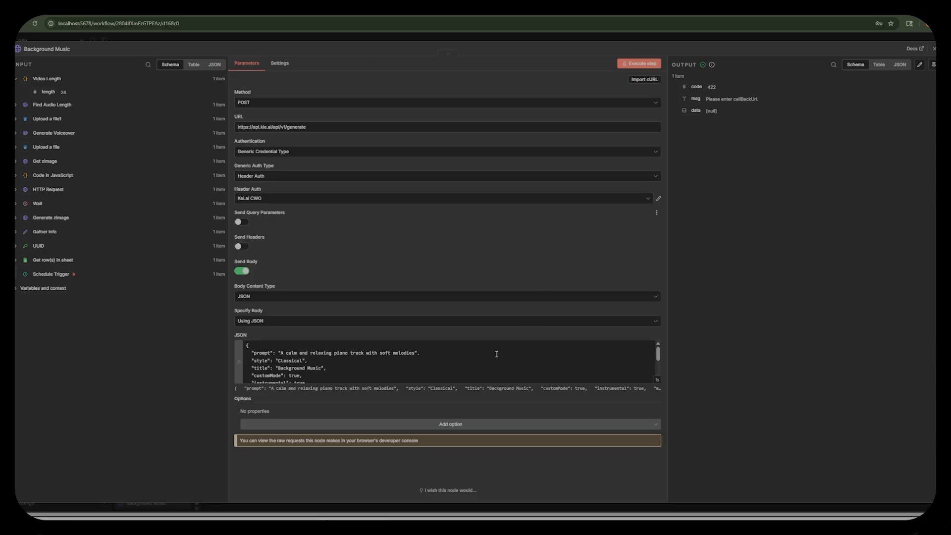
{"action": "scroll", "coordinate": [422, 355], "scroll_direction": "down", "scroll_amount": 2}
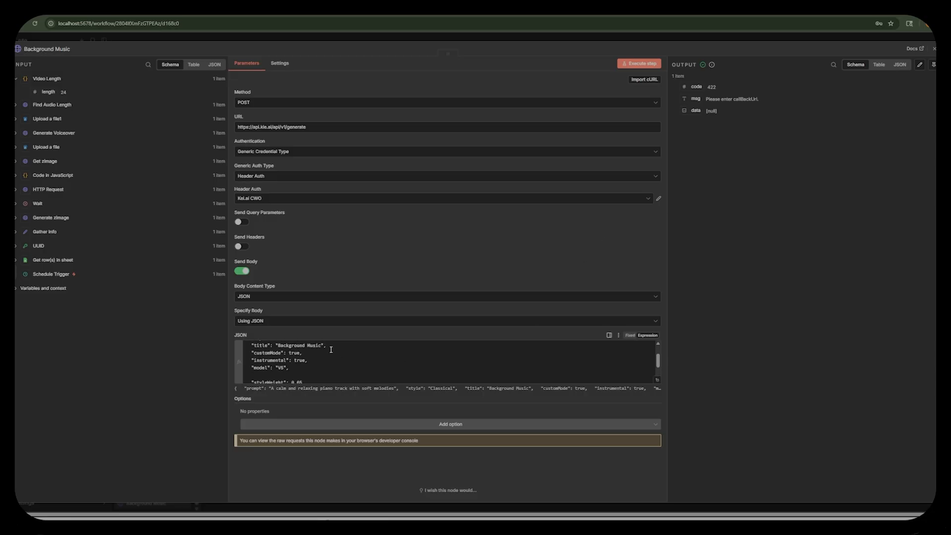
{"action": "scroll", "coordinate": [312, 362], "scroll_direction": "up", "scroll_amount": 1}
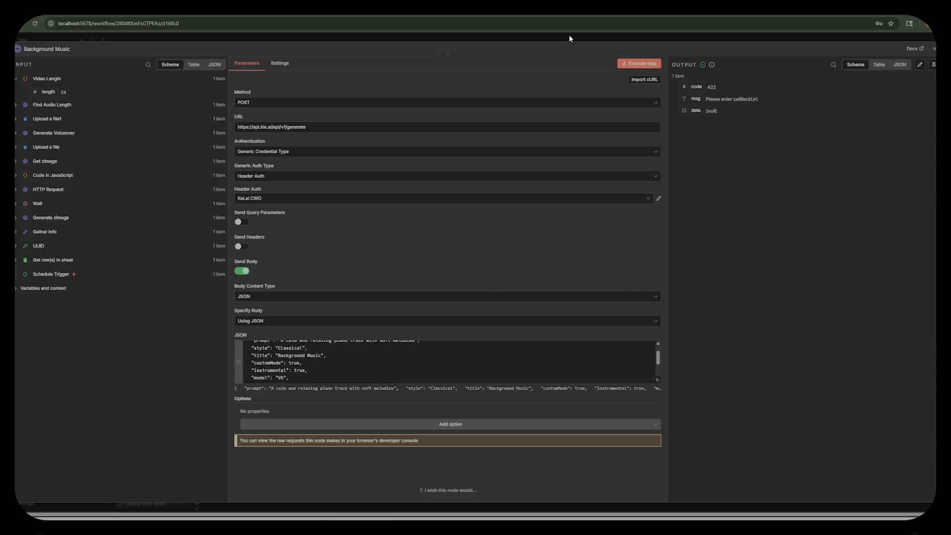
{"action": "left_click", "coordinate": [310, 14]}
{"action": "scroll", "coordinate": [386, 287], "scroll_direction": "up", "scroll_amount": 3}
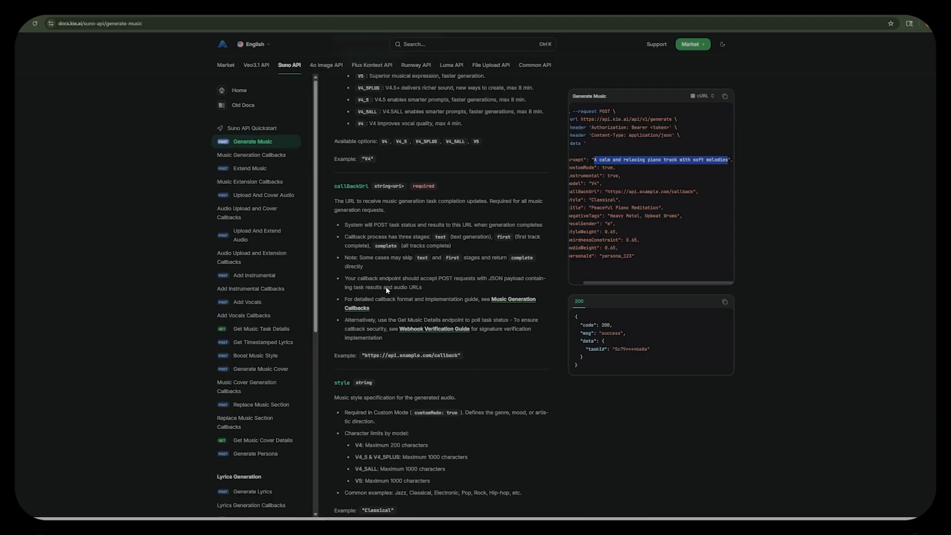
{"action": "scroll", "coordinate": [387, 288], "scroll_direction": "up", "scroll_amount": 1}
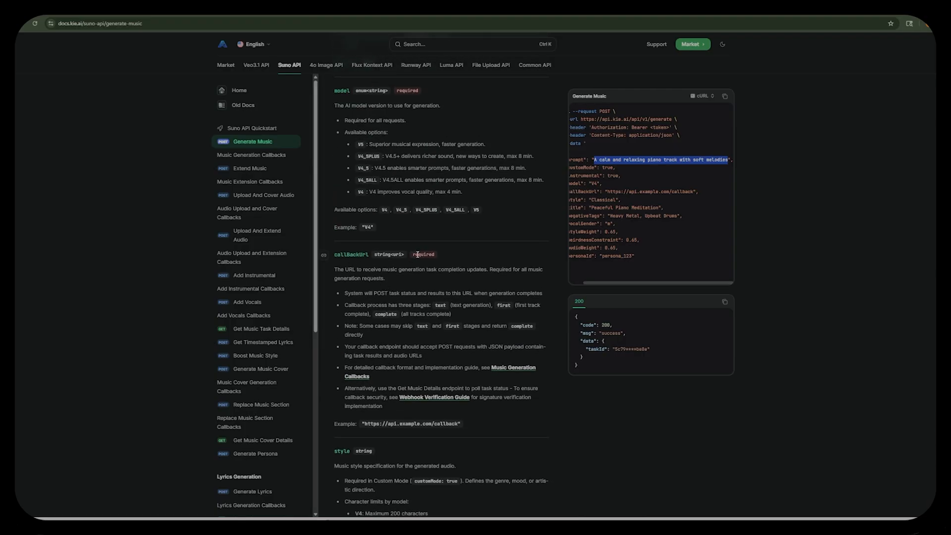
{"action": "left_click", "coordinate": [177, 17]}
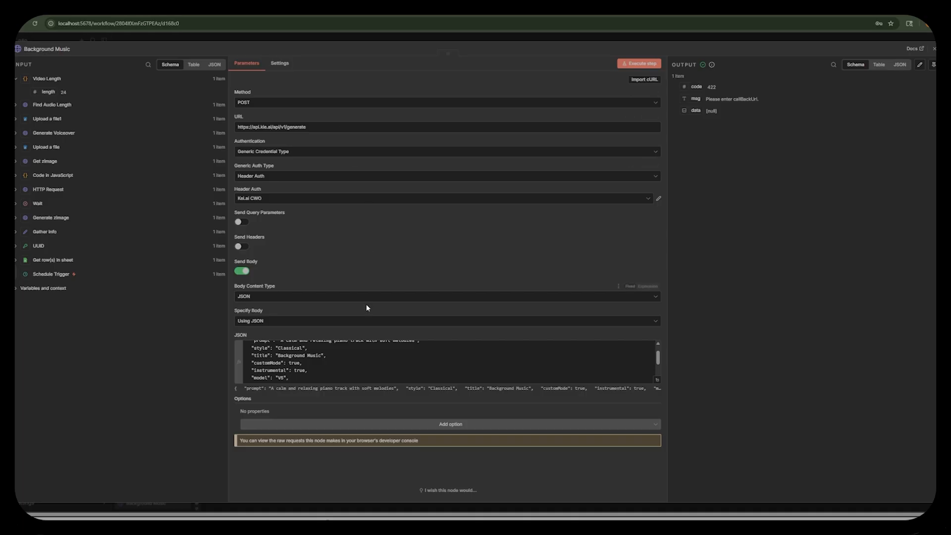
{"action": "left_click", "coordinate": [305, 379]}
{"action": "type", "text": "\"callBackUrl\": \"https://api.example.com/callback\","}
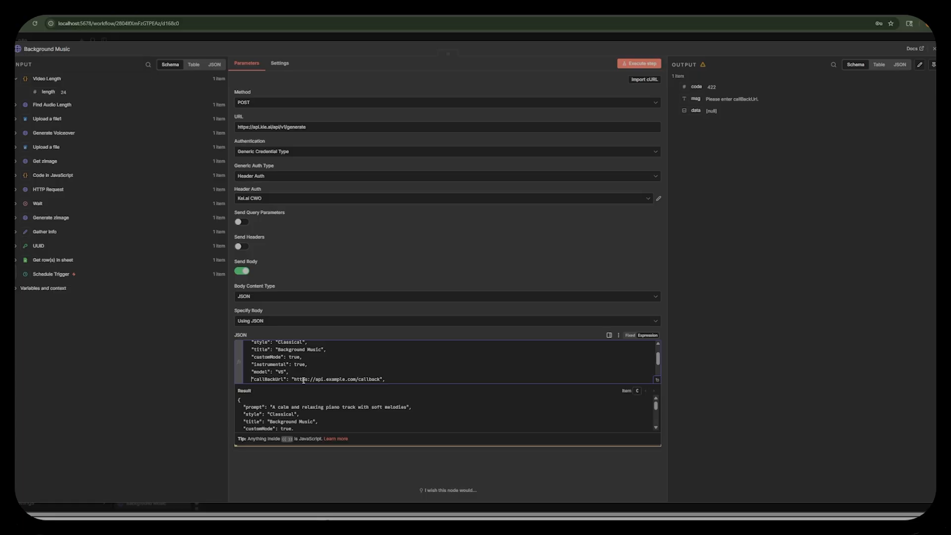
{"action": "scroll", "coordinate": [417, 380], "scroll_direction": "down", "scroll_amount": 2}
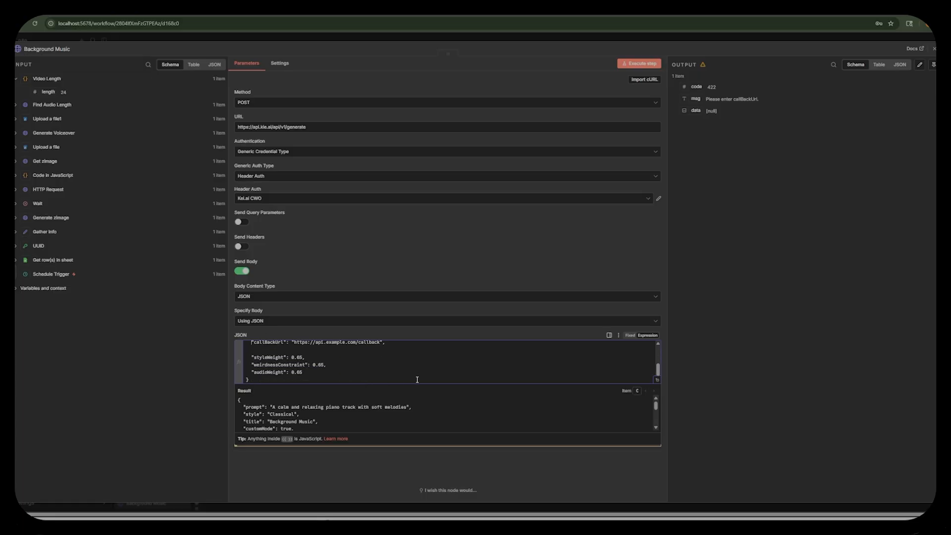
{"action": "scroll", "coordinate": [253, 370], "scroll_direction": "up", "scroll_amount": 2}
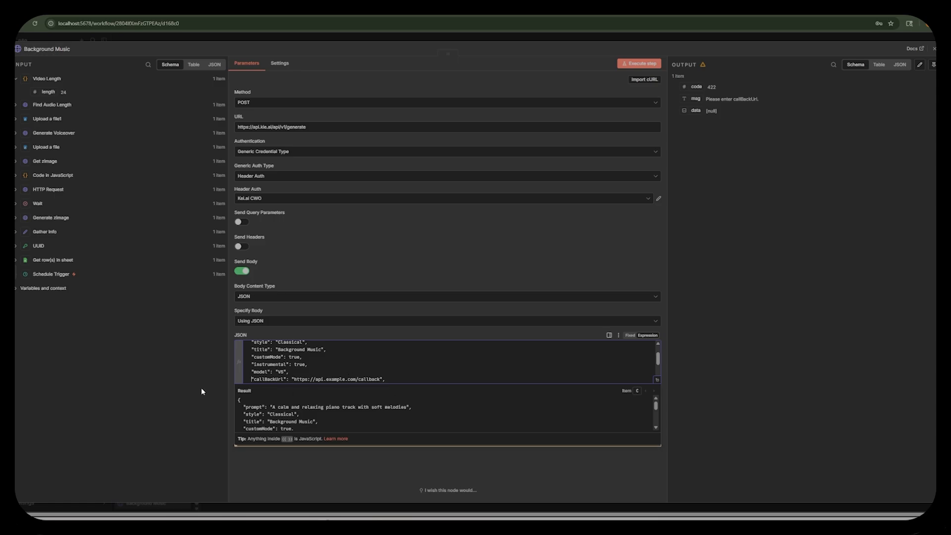
Execute the Background Music node, check the taskId in its output and return to the workflow canvas.
{"action": "left_click", "coordinate": [647, 68]}
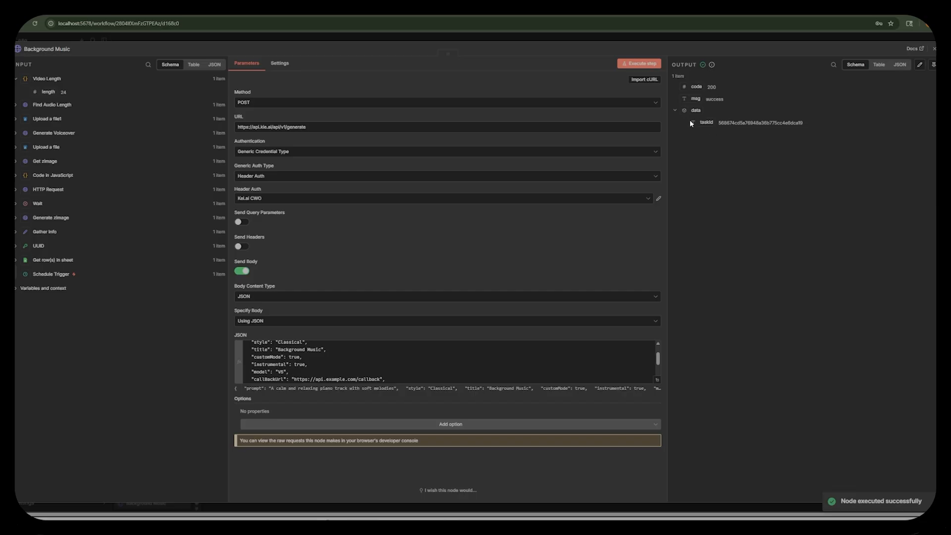
{"action": "left_click_drag", "start_coordinate": [691, 123], "coordinate": [813, 127]}
{"action": "left_click", "coordinate": [822, 124]}
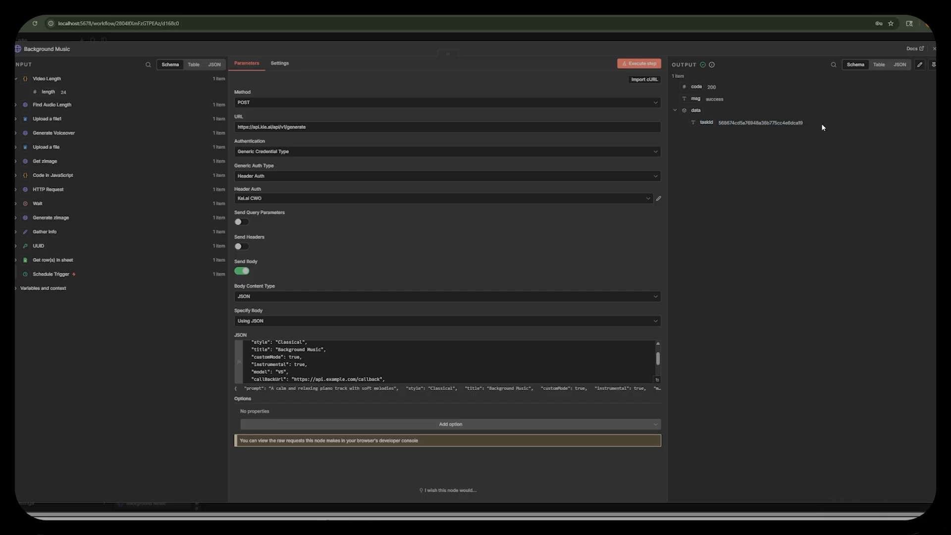
{"action": "left_click", "coordinate": [574, 40]}
Add a Wait node after Background Music with a wait amount of 5.00 seconds.
{"action": "left_click", "coordinate": [414, 212]}
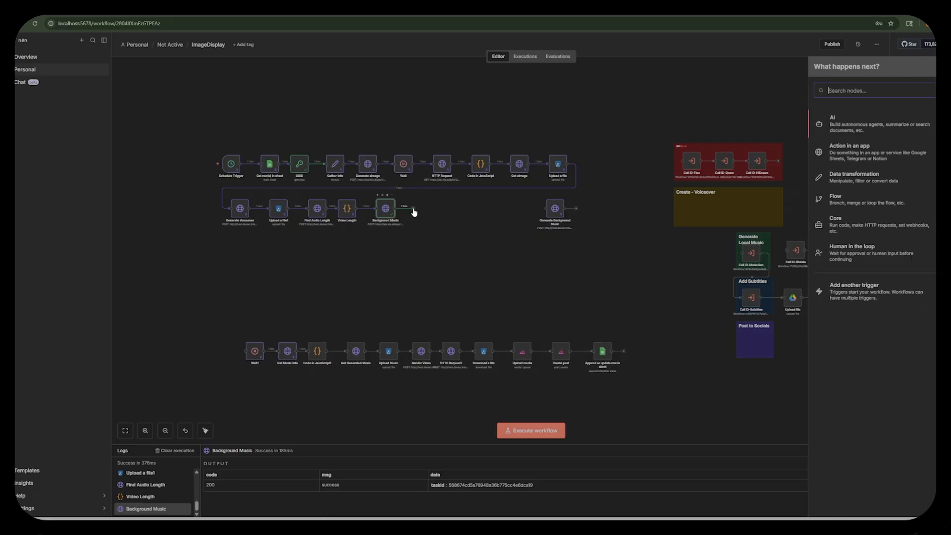
{"action": "type", "text": "wait"}
{"action": "left_click", "coordinate": [837, 122]}
{"action": "left_click", "coordinate": [303, 119]}
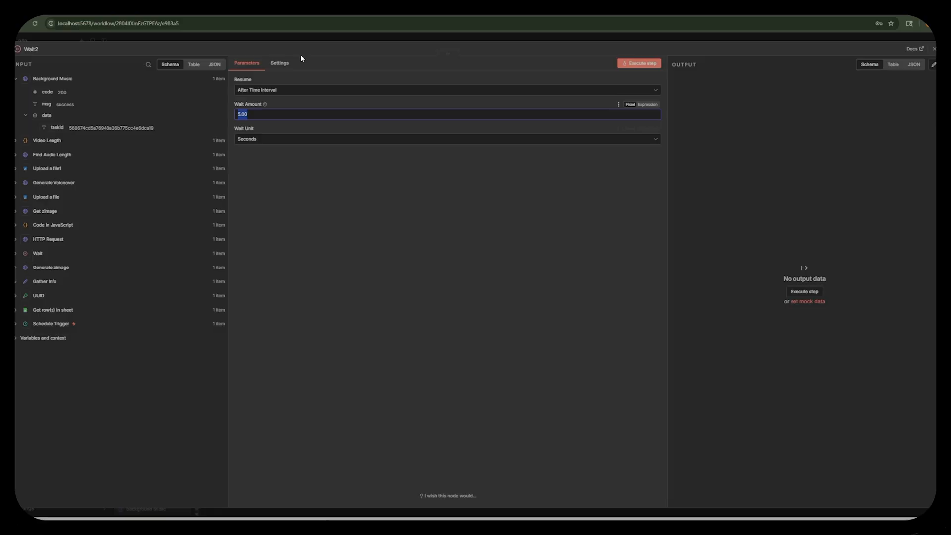
Execute the Wait node and check the Background Music generation in Kie.ai's Suno logs before returning to n8n.
{"action": "left_click", "coordinate": [636, 69]}
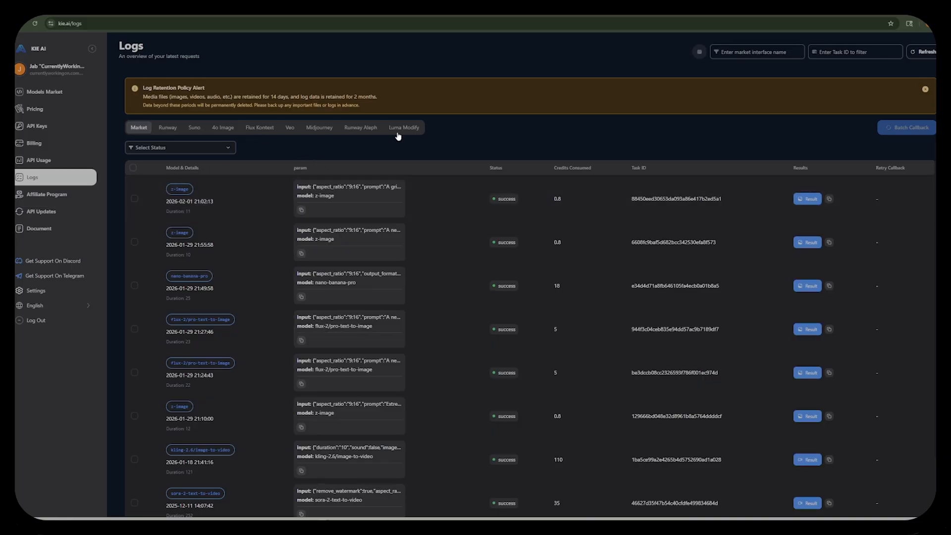
{"action": "left_click", "coordinate": [194, 129]}
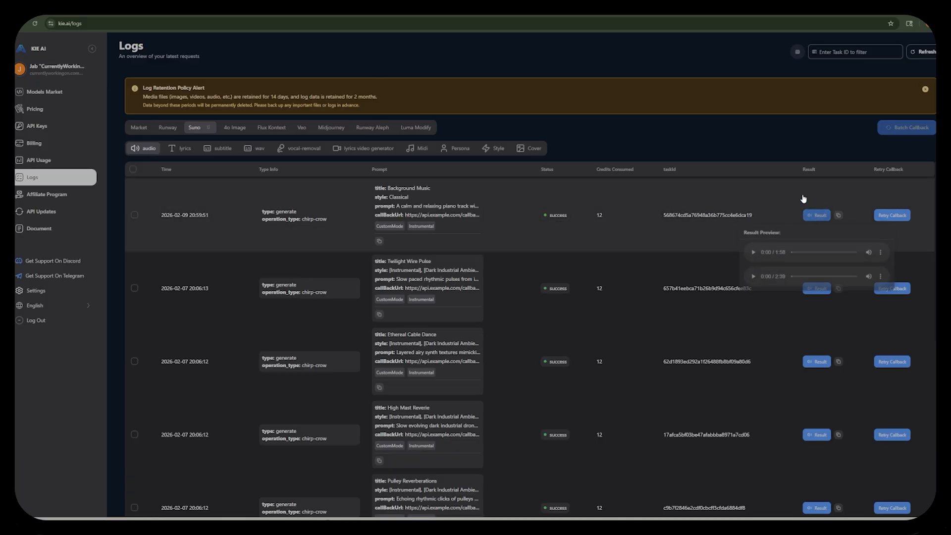
{"action": "left_click", "coordinate": [404, 9]}
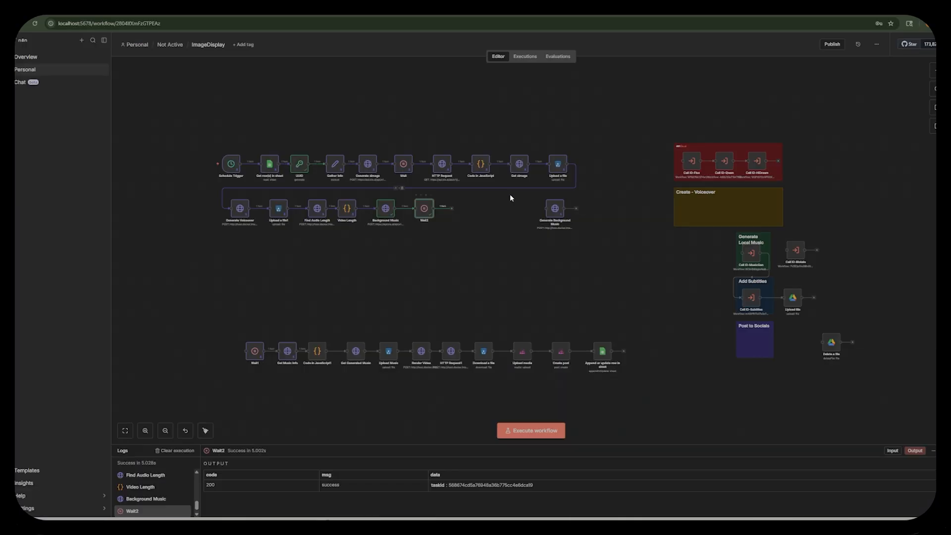
{"action": "left_click", "coordinate": [452, 212]}
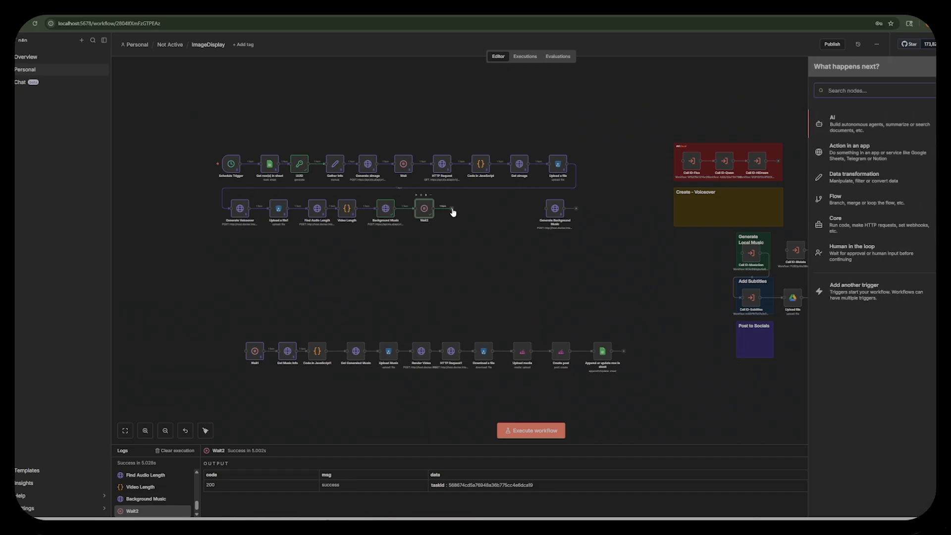
{"action": "type", "text": "httpre"}
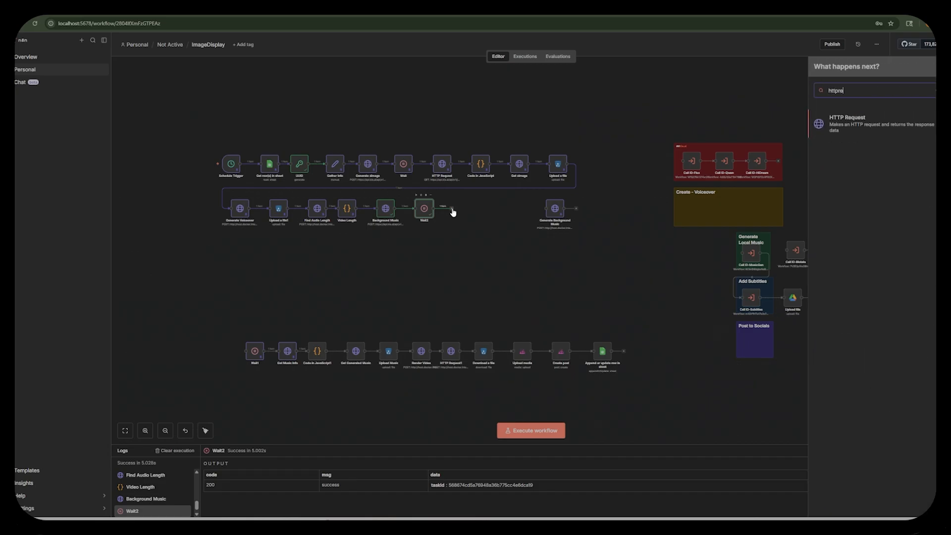
{"action": "key", "text": "Return"}
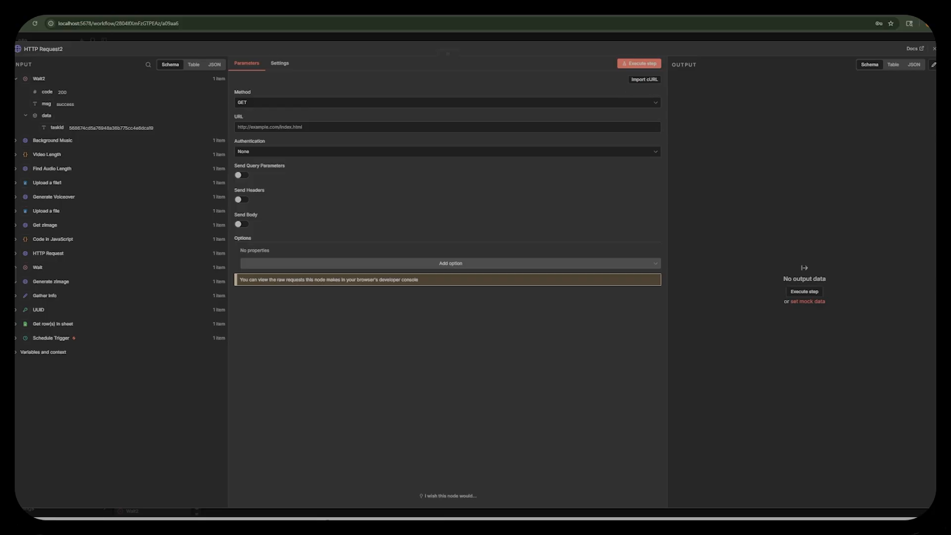
{"action": "left_click", "coordinate": [325, 128]}
{"action": "type", "text": "https://api.kie.ai/api/v1/generate/record-info"}
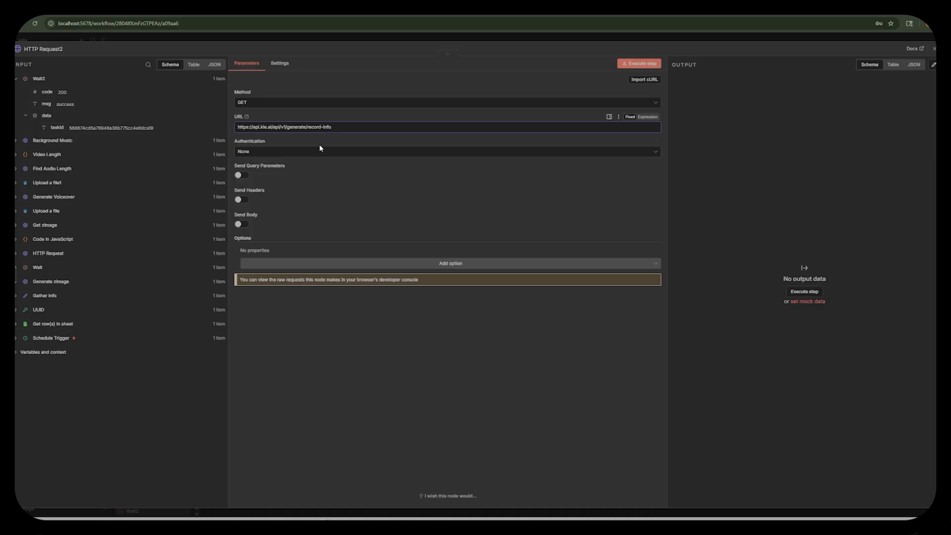
Set the request's authentication to Generic Credential Type with Header Auth, using the Kei.ai CWO credential.
{"action": "left_click", "coordinate": [319, 149]}
{"action": "left_click", "coordinate": [280, 203]}
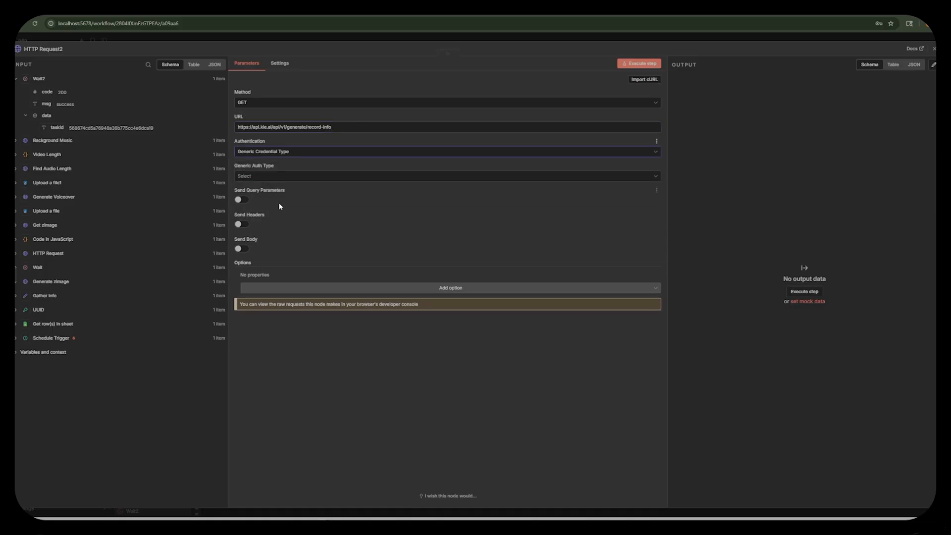
{"action": "left_click", "coordinate": [283, 177]}
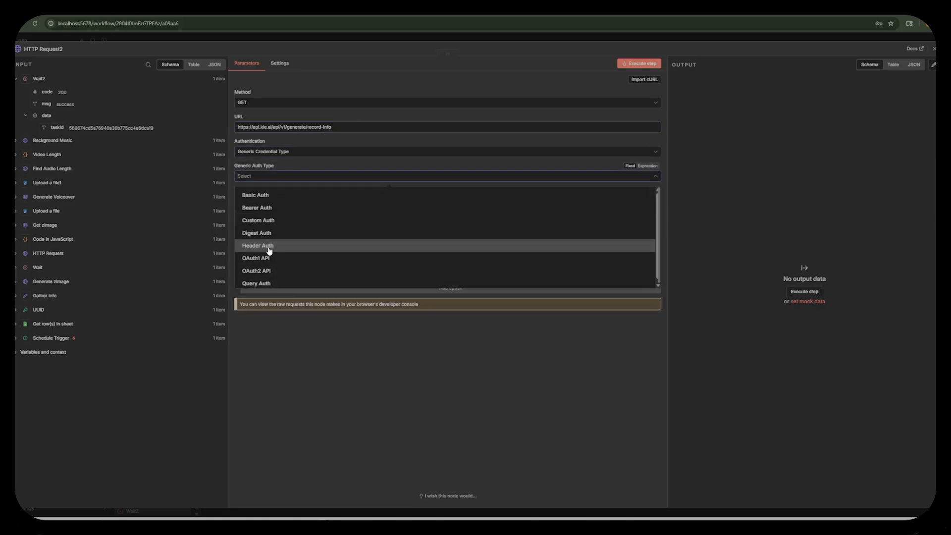
{"action": "left_click", "coordinate": [269, 246]}
{"action": "left_click", "coordinate": [280, 199]}
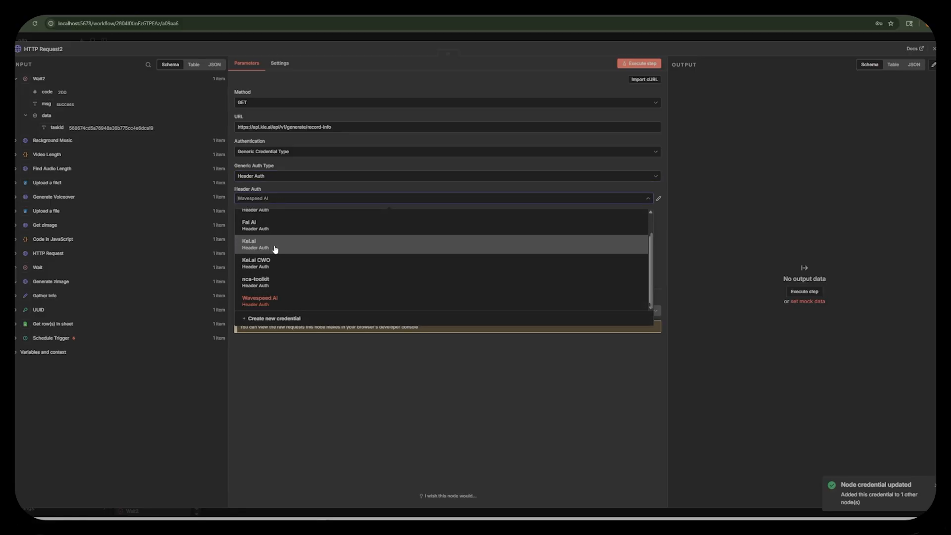
{"action": "left_click", "coordinate": [274, 265]}
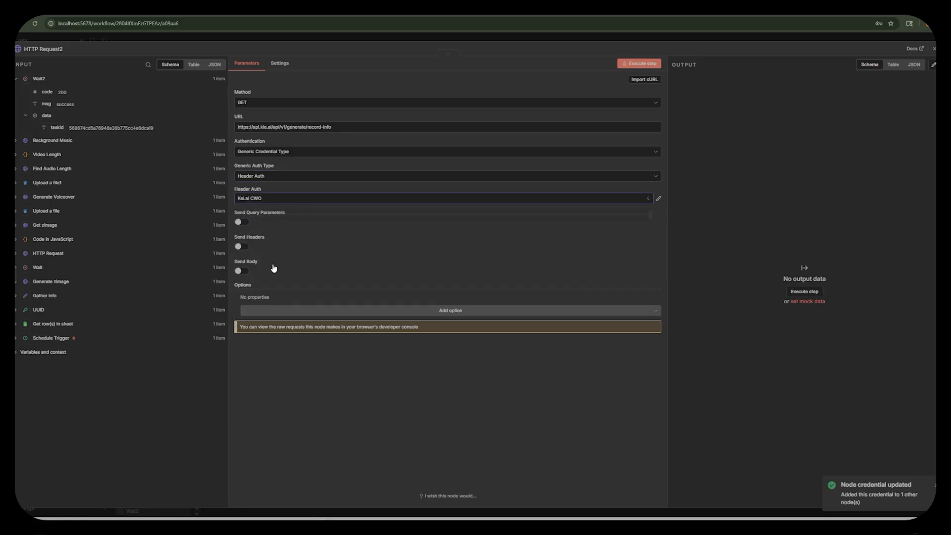
Enable query parameters and add taskId, with its value mapped to data.taskId from the preceding Wait node.
{"action": "left_click", "coordinate": [244, 222]}
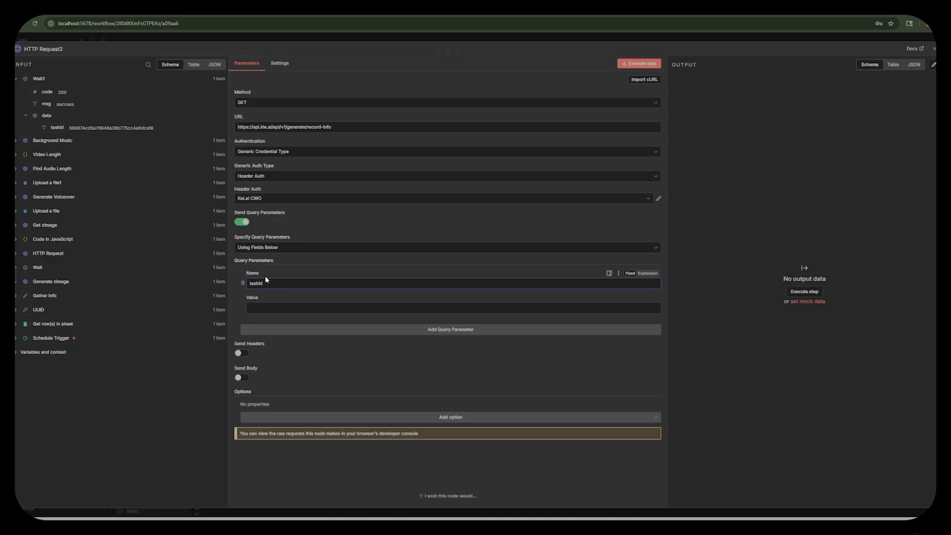
{"action": "left_click_drag", "start_coordinate": [59, 128], "coordinate": [287, 311]}
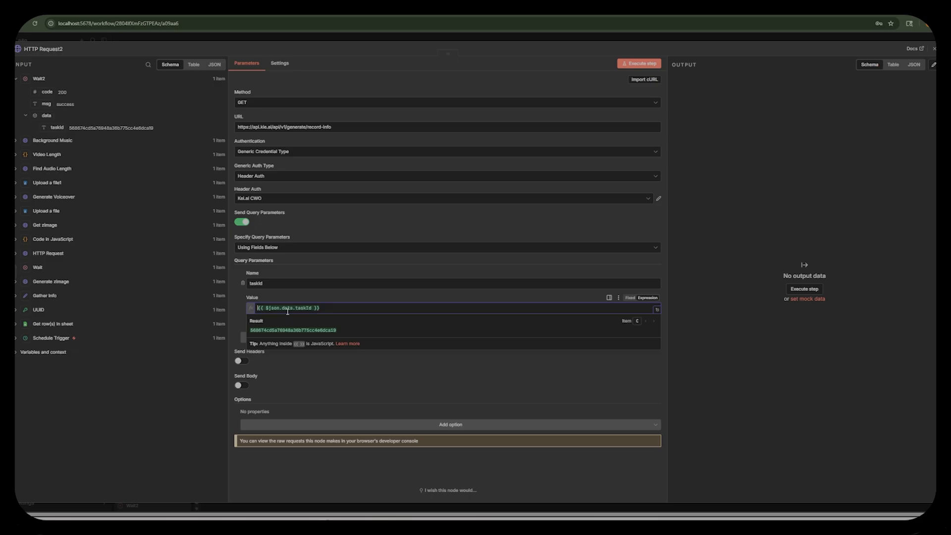
Execute the record-info request, check the first track's audioUrl and rename the node as Get Songs.
{"action": "left_click", "coordinate": [641, 64]}
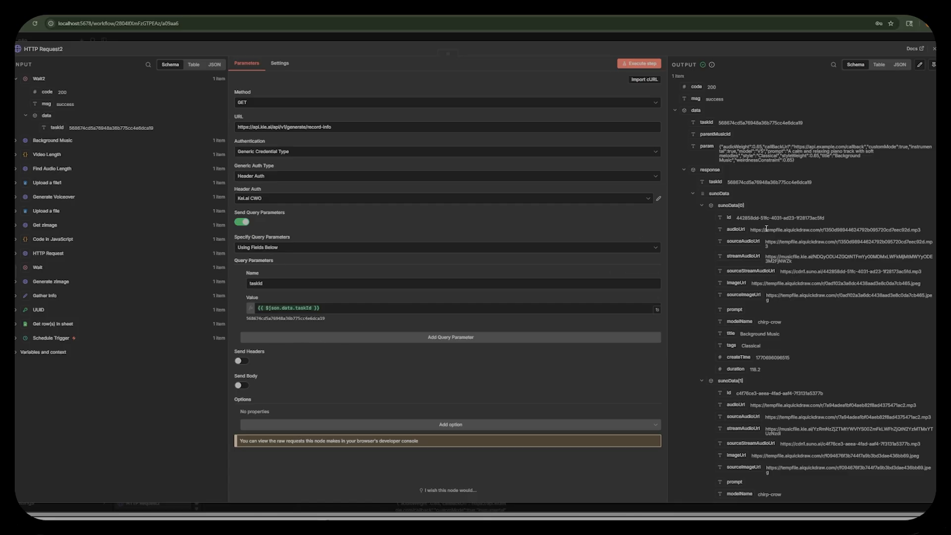
{"action": "left_click_drag", "start_coordinate": [751, 230], "coordinate": [856, 239]}
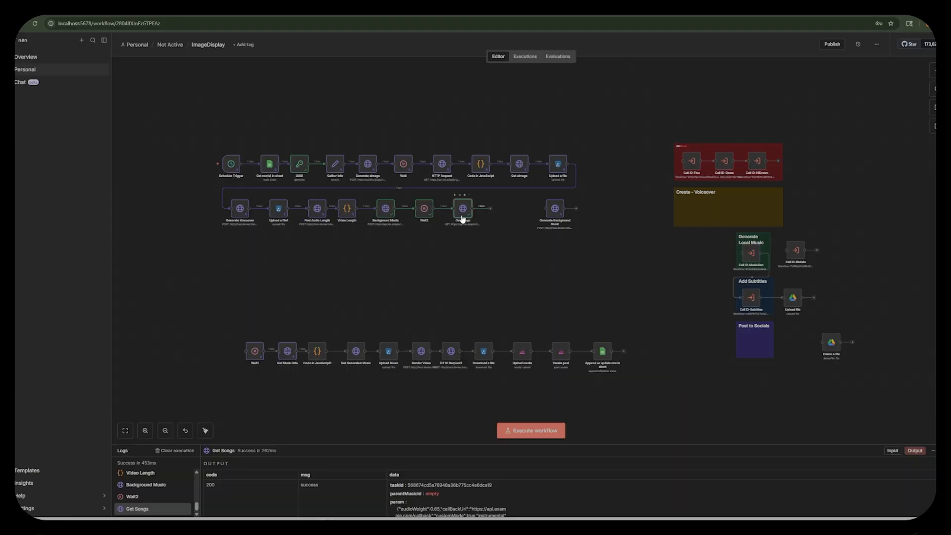
{"action": "left_click_drag", "start_coordinate": [463, 215], "coordinate": [460, 212]}
Add an HTTP Request node after Get Songs, map its URL to sunoData[0].audioUrl and execute it to download the track.
{"action": "left_click", "coordinate": [488, 212]}
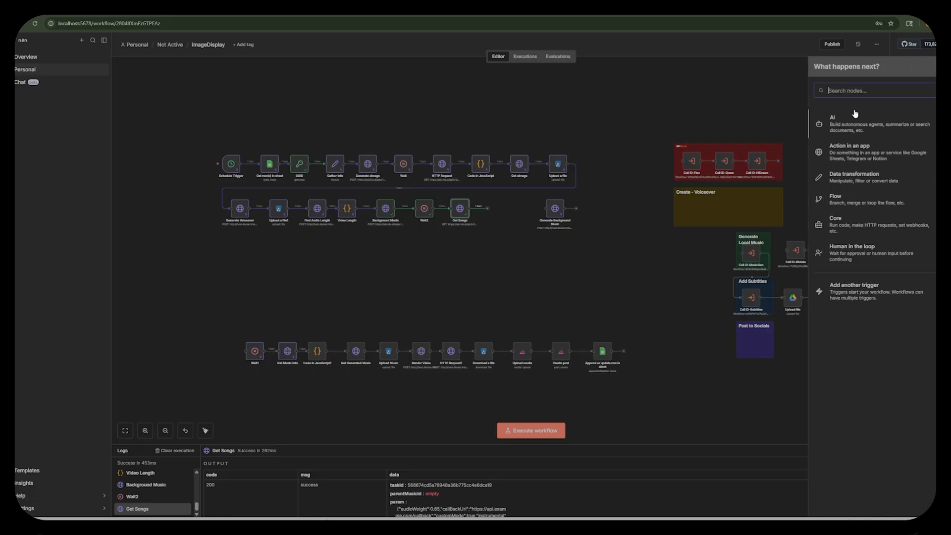
{"action": "type", "text": "htt"}
{"action": "left_click", "coordinate": [855, 115]}
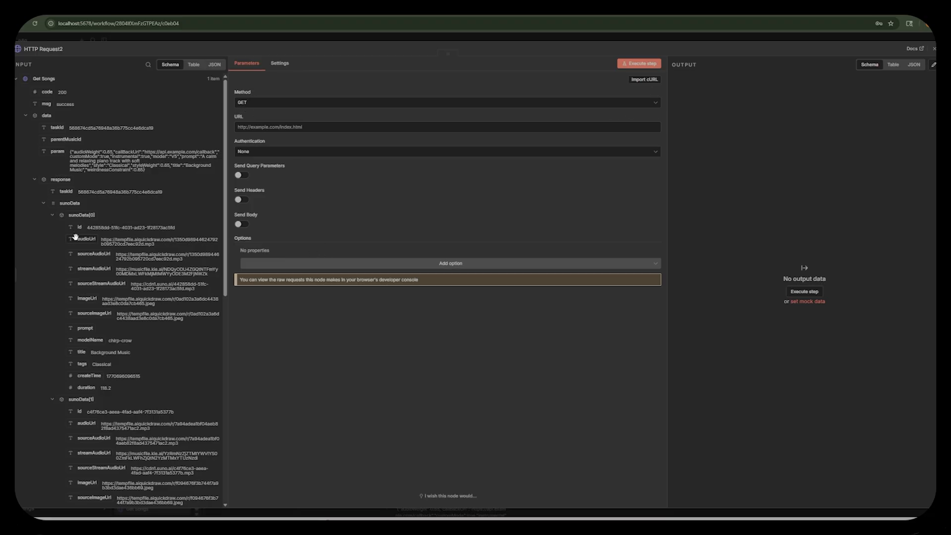
{"action": "left_click_drag", "start_coordinate": [91, 239], "coordinate": [268, 127]}
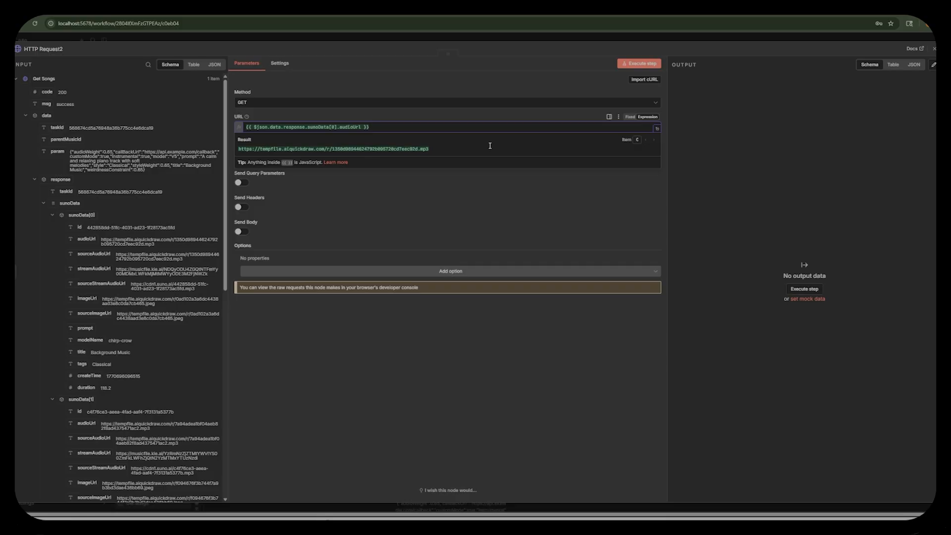
{"action": "left_click", "coordinate": [492, 175]}
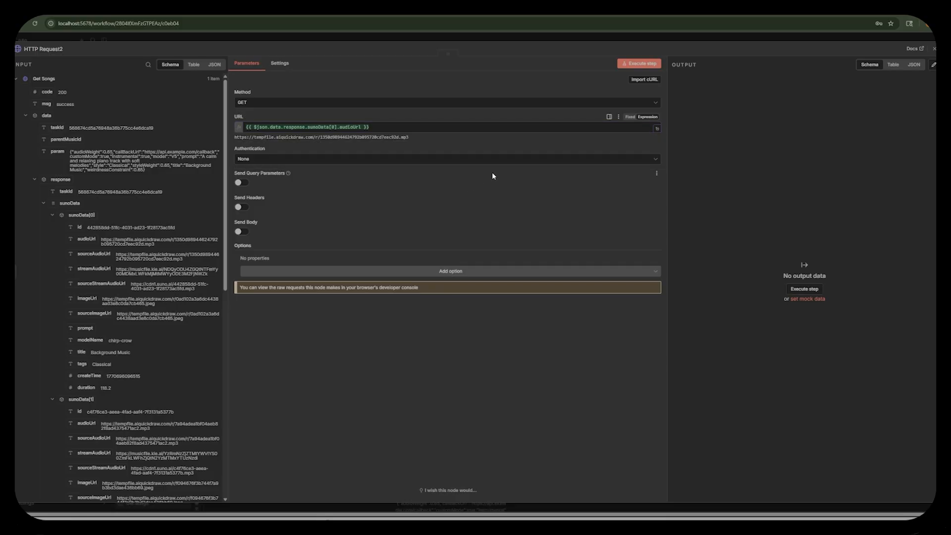
{"action": "left_click", "coordinate": [640, 64]}
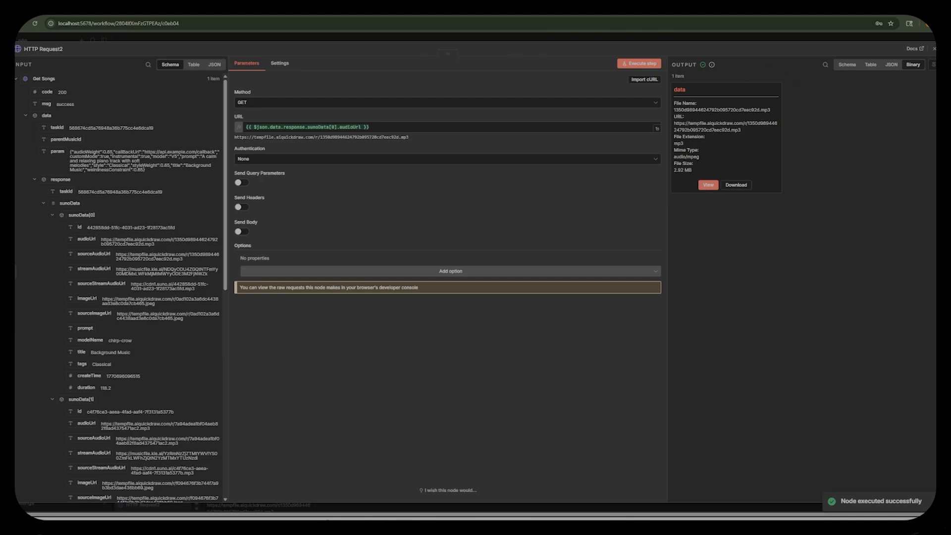
{"action": "left_click", "coordinate": [716, 36]}
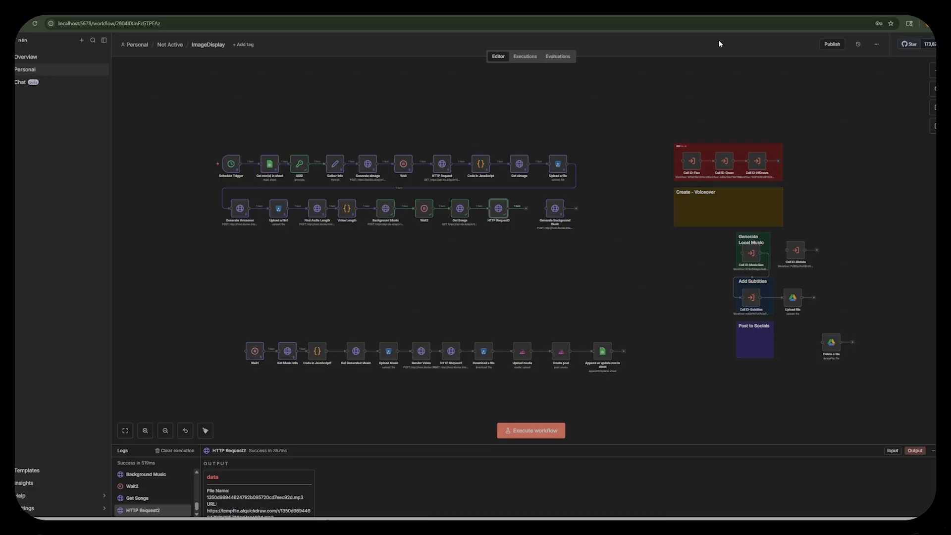
Add an S3 Upload a file node after HTTP Request2 and set its bucket name to image-display-tutorial.
{"action": "left_click", "coordinate": [528, 211]}
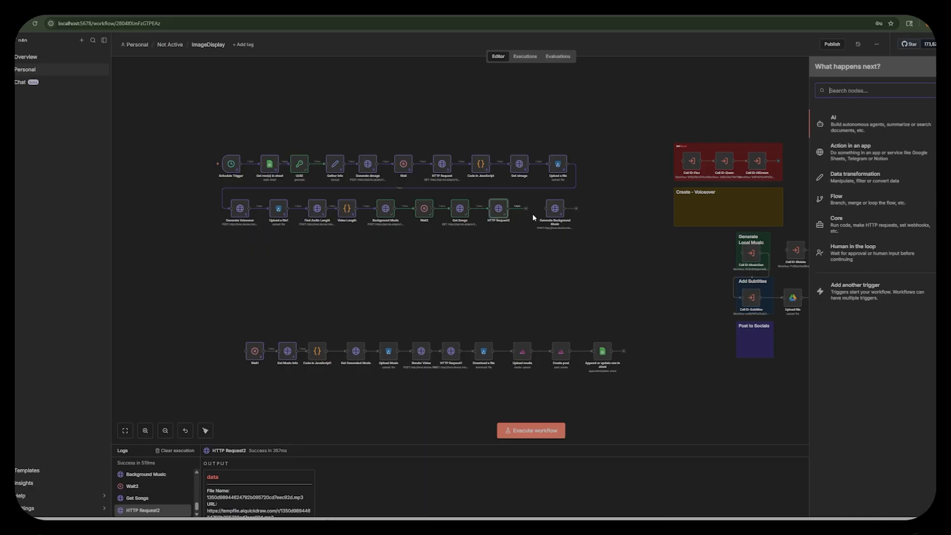
{"action": "type", "text": "s3"}
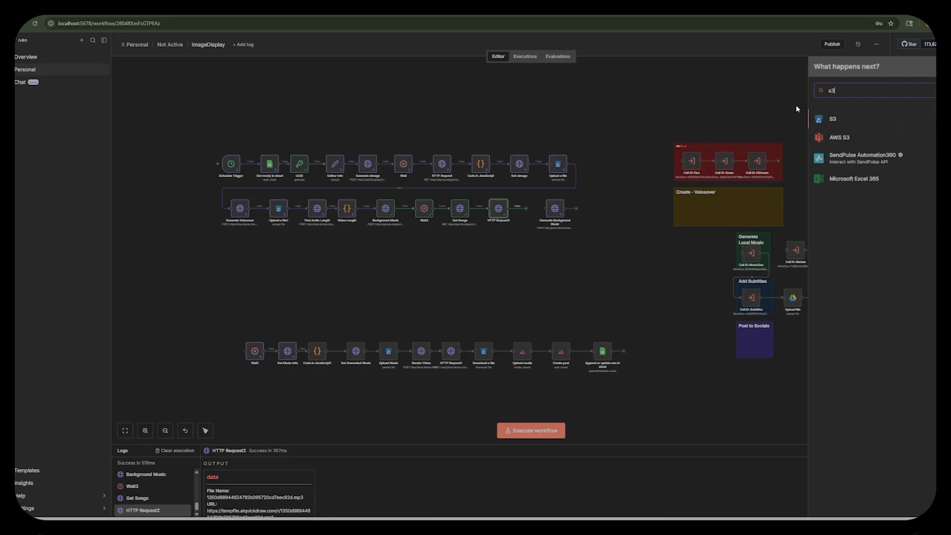
{"action": "left_click", "coordinate": [837, 120]}
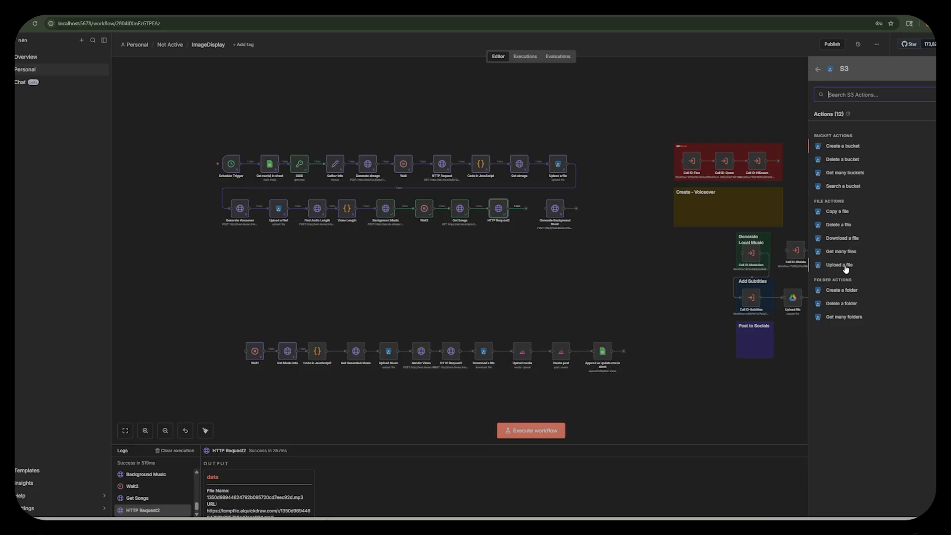
{"action": "left_click", "coordinate": [842, 267]}
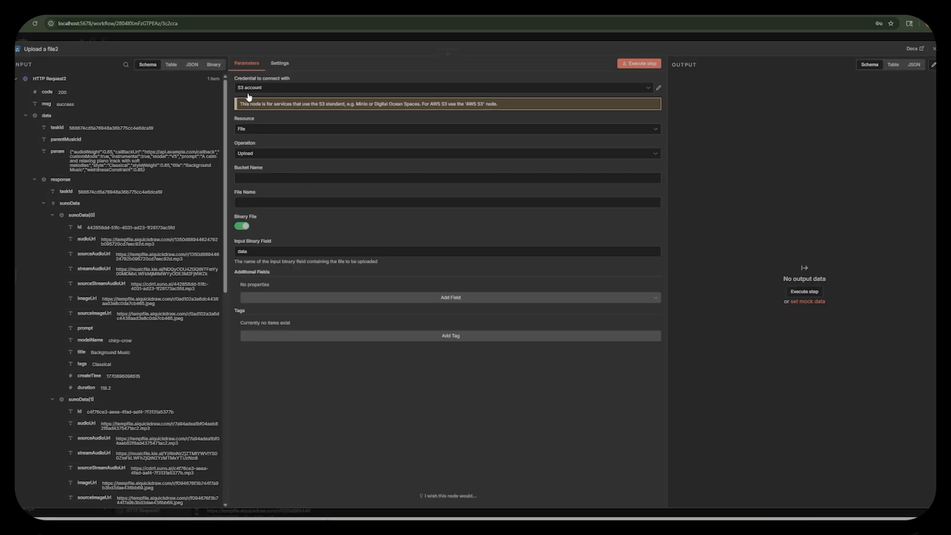
{"action": "left_click", "coordinate": [255, 177]}
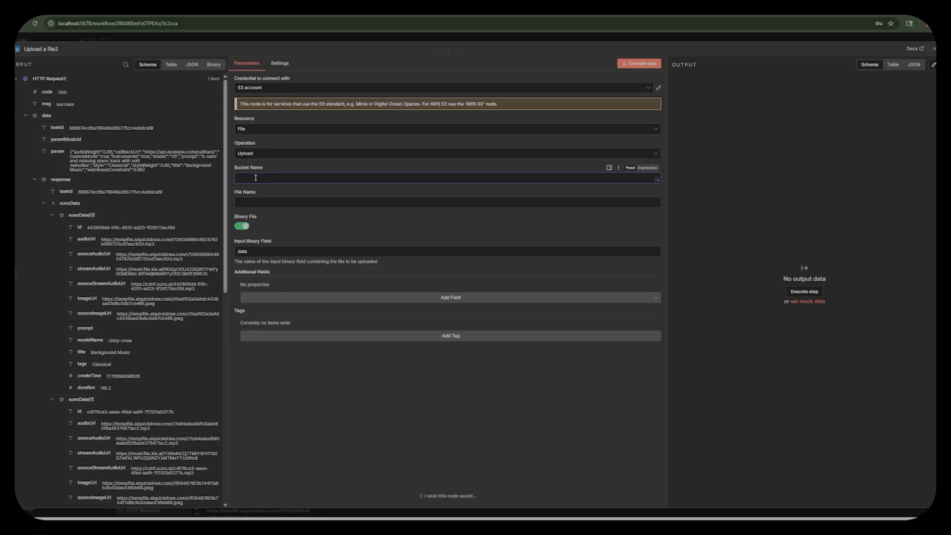
{"action": "type", "text": "Image-display-tutorial"}
Set the upload's file name to the expression music_{{ $('UUID').item.json.UUID }}.mp3 and execute the node.
{"action": "left_click", "coordinate": [297, 201]}
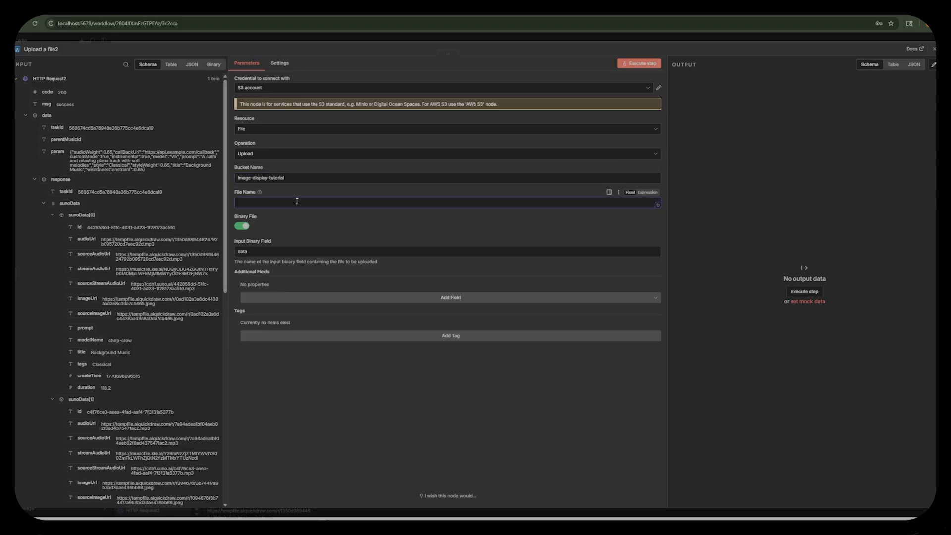
{"action": "type", "text": "music_"}
{"action": "left_click", "coordinate": [647, 193]}
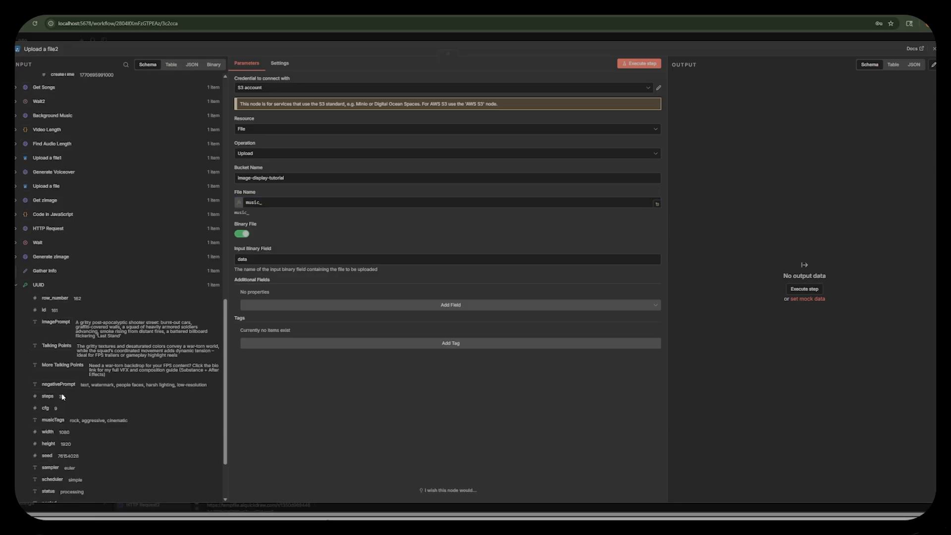
{"action": "scroll", "coordinate": [88, 409], "scroll_direction": "down", "scroll_amount": 3}
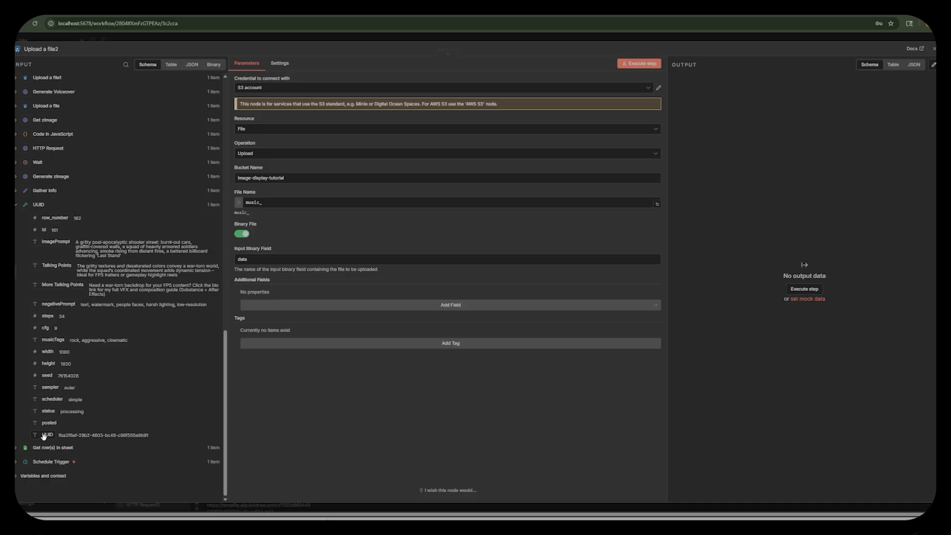
{"action": "left_click_drag", "start_coordinate": [46, 435], "coordinate": [298, 204]}
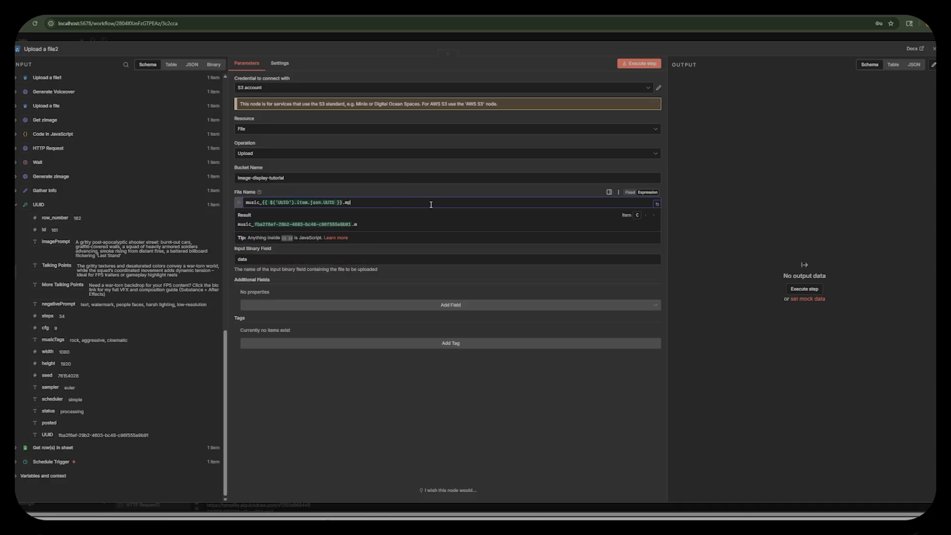
{"action": "type", "text": "3"}
{"action": "left_click", "coordinate": [644, 64]}
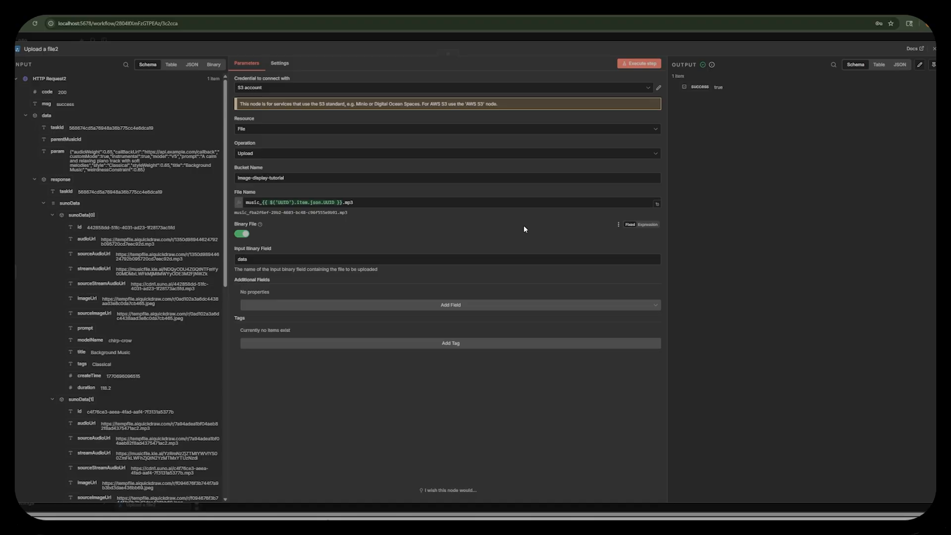
{"action": "key", "text": "Escape"}
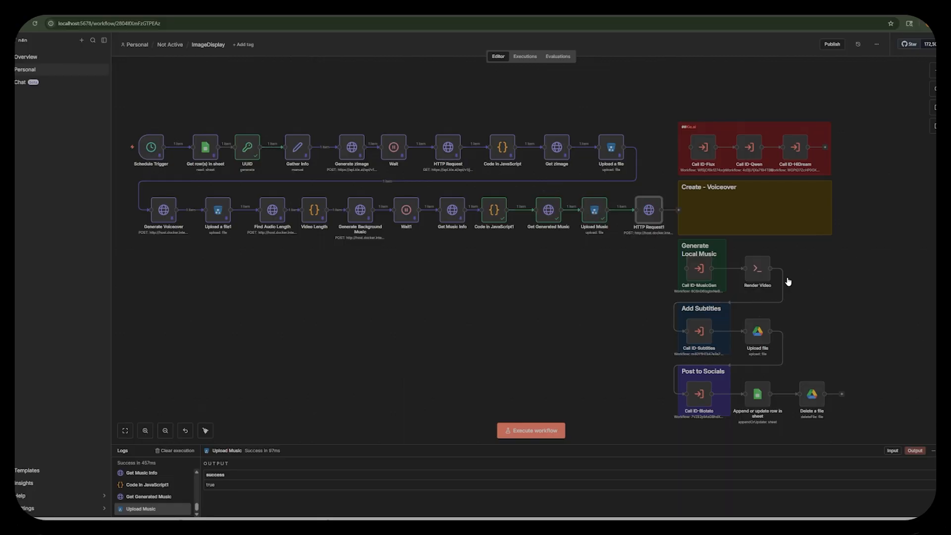
Examine the ffmpeg command in the old Render Video command node, including its inputs, filters and output options.
{"action": "double_click", "coordinate": [757, 276]}
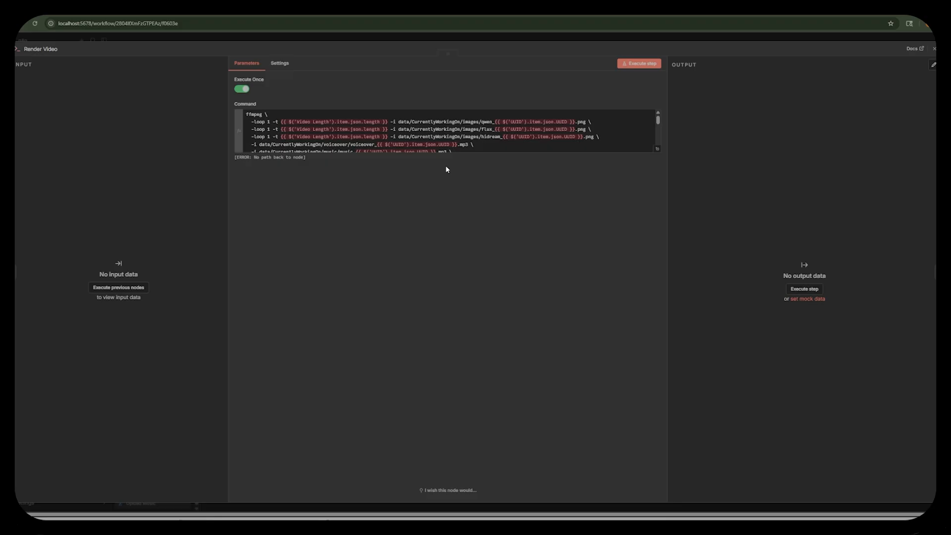
{"action": "left_click", "coordinate": [657, 151]}
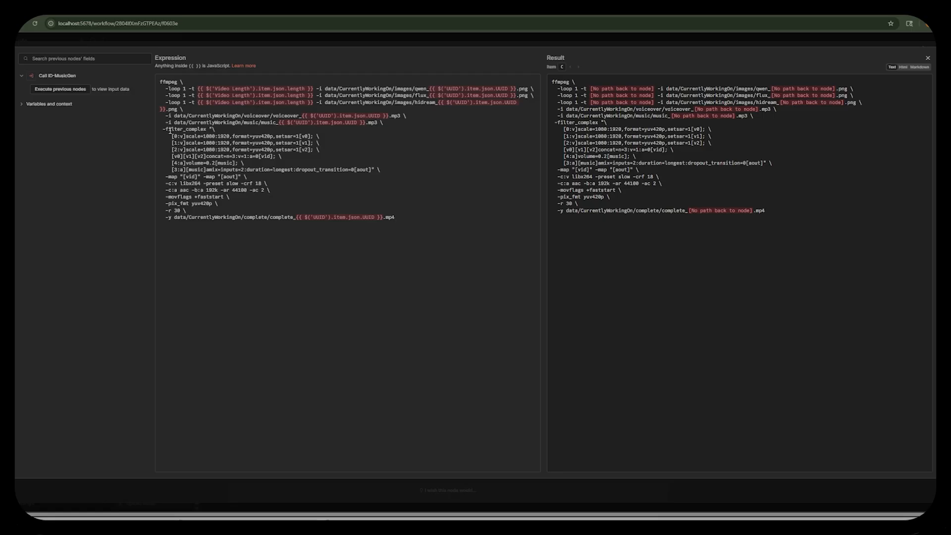
{"action": "left_click_drag", "start_coordinate": [170, 131], "coordinate": [361, 151]}
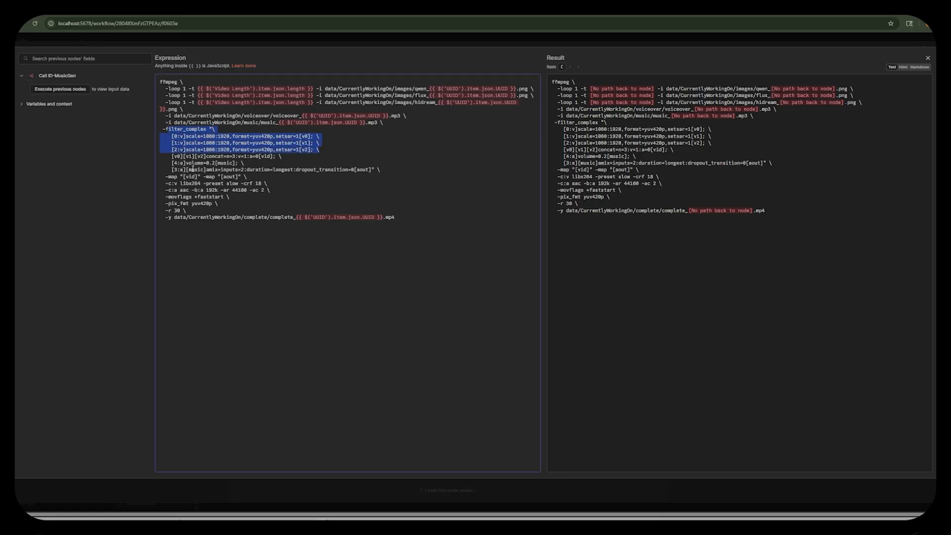
{"action": "left_click_drag", "start_coordinate": [169, 150], "coordinate": [411, 183]}
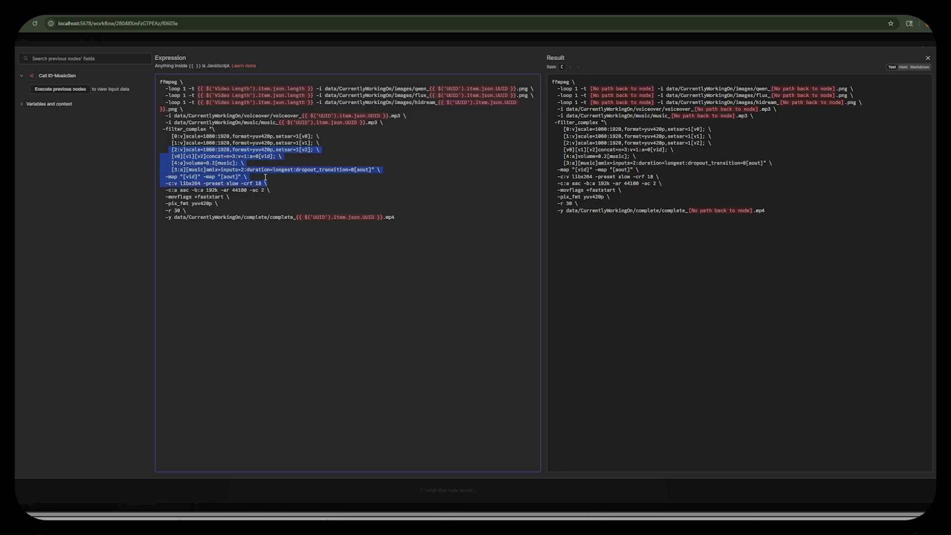
{"action": "left_click_drag", "start_coordinate": [396, 218], "coordinate": [125, 170]}
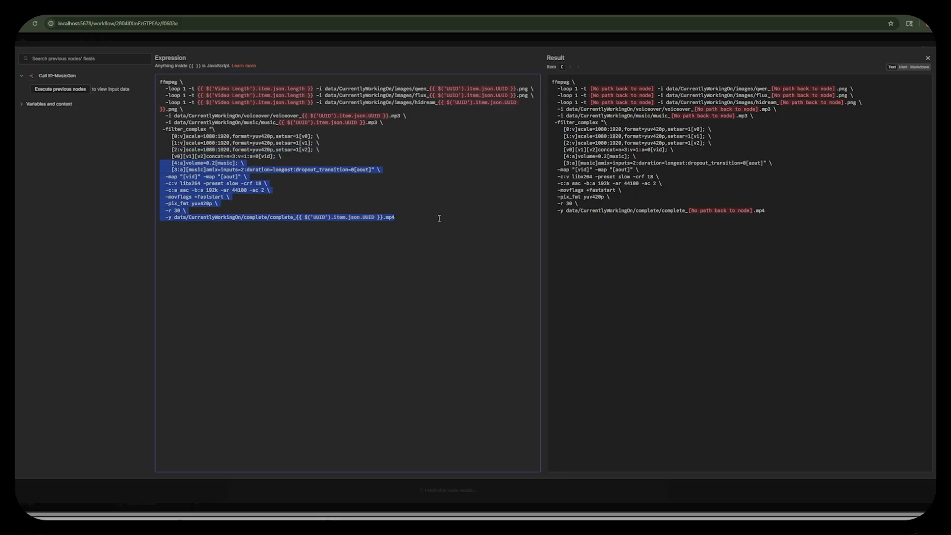
{"action": "left_click_drag", "start_coordinate": [439, 218], "coordinate": [170, 109]}
{"action": "left_click_drag", "start_coordinate": [455, 234], "coordinate": [239, 81]}
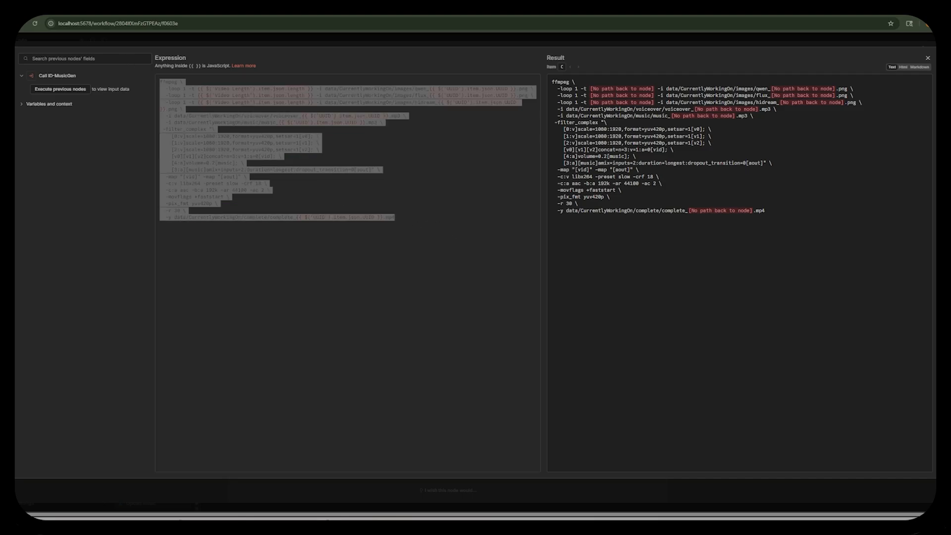
{"action": "left_click", "coordinate": [746, 35]}
{"action": "left_click", "coordinate": [715, 38]}
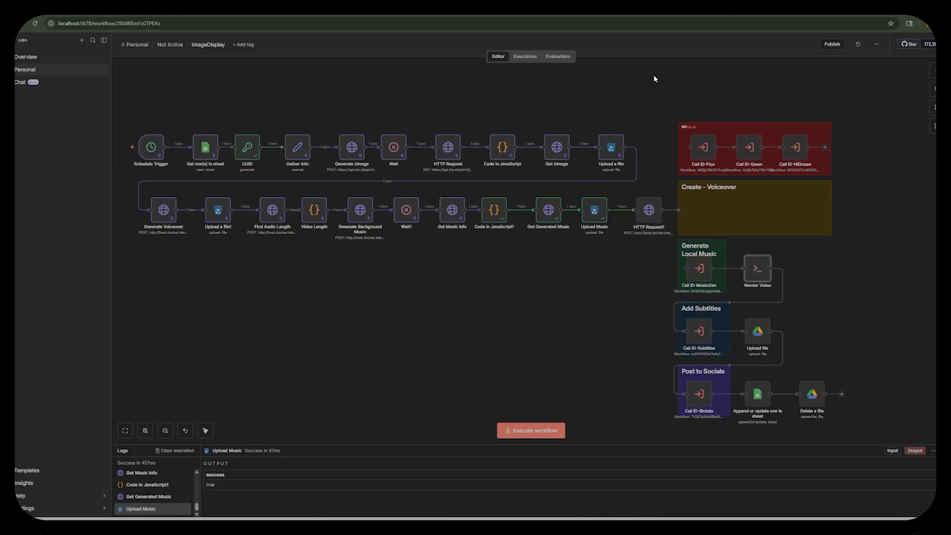
Paste the vertical_single_image_with_audio_mix JSON body into the ffmpeg compose HTTP request after Upload Music.
{"action": "double_click", "coordinate": [650, 209]}
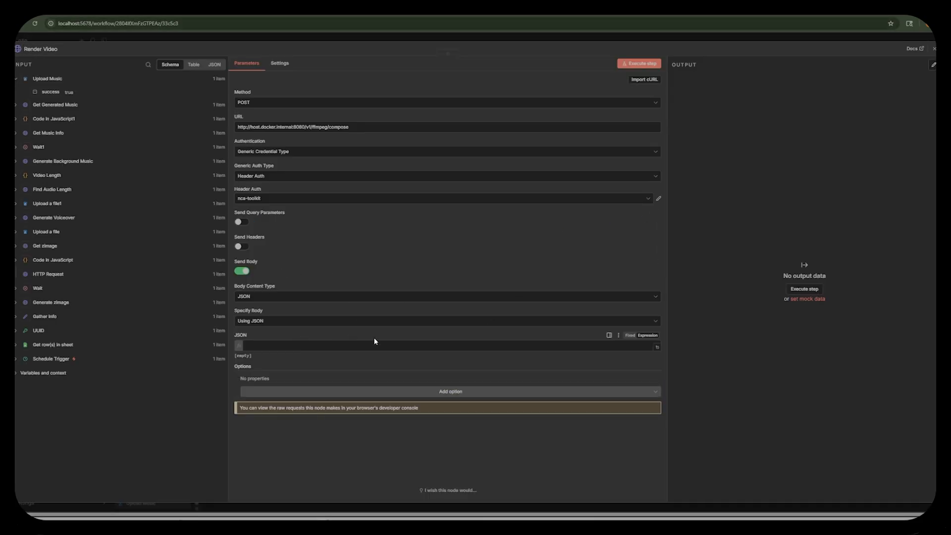
{"action": "left_click", "coordinate": [658, 351]}
{"action": "type", "text": "{   \"id\": \"vertical_single_image_with_audio_mix\",   \"inputs\": [     {       \"file_url\": \"http://host.docker.internal:9000/currentlyworkingon/zimage_{{ $('UUID').item.json.UUID }}.png\",       \"options\": [         { \"option\": \"-loop\", \"argument\": 1 },         { \"option\": \"-t\", \"argument\": \"{{ $('Video Length').item.json.length }}\" }       ]     },     {       \"file_url\": \"http://host.docker.internal:9000/currentlyworkingon/voiceover_{{ $('UUID').item.json.UUID }}.mp3\"     },     {       \"file_url\": \"http://host.docker.internal:9000/currentlyworkingon/music_{{ $('UUID').item.json.UUID }}.mp3\"     }   ],   \"filters\": [     {       \"filter\": \"[0:v]scale=1080:1920,setsar=1,fade=t=in:st=0:d=1,fade=t=out:st={{ $('Video Length').item.json.length - 1 }}:d=1[vid]\"     },     {       \"filter\": \"[2:a]volume=0.05[music]\"     },     {       \"filter\": \"[1:a][music]amix=inputs=2:duration=shortest[aout]\"     }   ],   \"outputs\": [     {       \"options\": [         { \"option\": \"-map\", \"argument\": \"[vid]\" },         { \"option\": \"-map\", \"argument\": \"[aout]\" },         { \"option\": \"-c:v\", \"argument\": \"libx264\" },         { \"option\": \"-preset\", \"argument\": \"medium\" },         { \"option\": \"-crf\", \"argument\": 18 },         { \"option\": \"-c:a\", \"argument\": \"aac\" },         { \"option\": \"-b:a\", \"argument\": \"192k\" },         { \"option\": \"-ar\", \"argument\": 44100 },         { \"option\": \"-ac\", \"argument\": 2 },         { \"option\": \"-shortest\", \"argument\": \"\" },         { \"option\": \"-movflags\", \"argument\": \"+faststart\" },         { \"option\": \"-pix_fmt\", \"argument\": \"yuv420p\" },         { \"option\": \"-r\", \"argument\": 30 }       ]     }   ] }"}
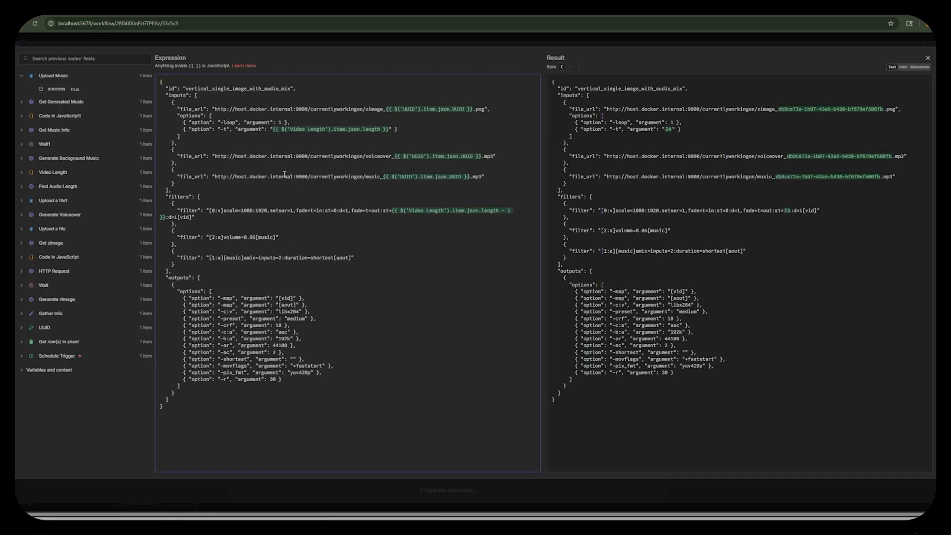
Replace the currentlyworkingon bucket with image-display-tutorial in the image, voiceover and music file URLs of the JSON body.
{"action": "left_click", "coordinate": [163, 88]}
{"action": "left_click", "coordinate": [306, 87], "text": "shift"}
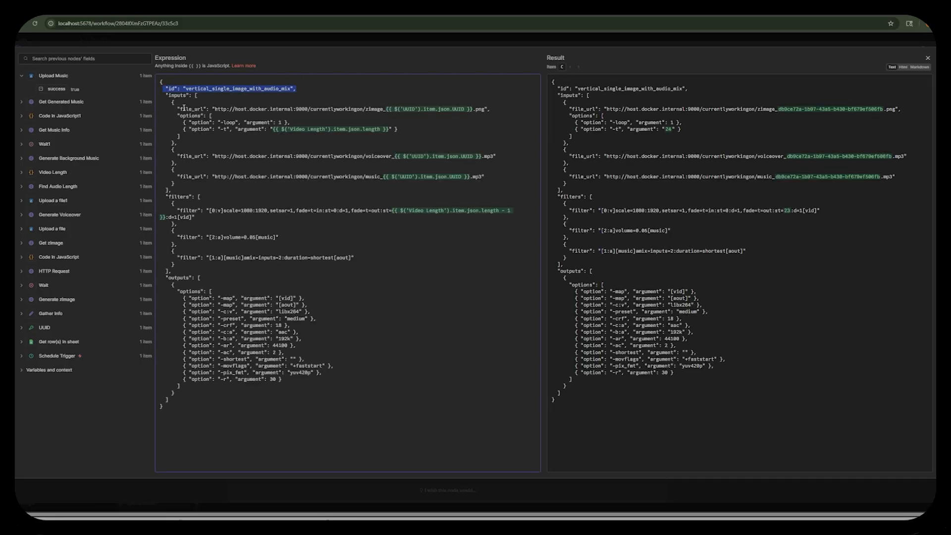
{"action": "left_click_drag", "start_coordinate": [178, 110], "coordinate": [206, 109]}
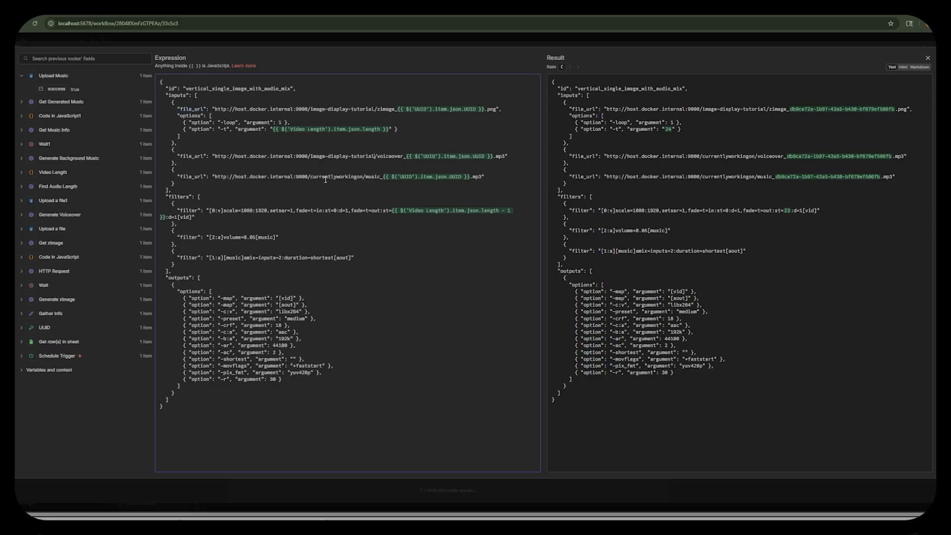
{"action": "double_click", "coordinate": [327, 178]}
{"action": "type", "text": "image-display-tutorial"}
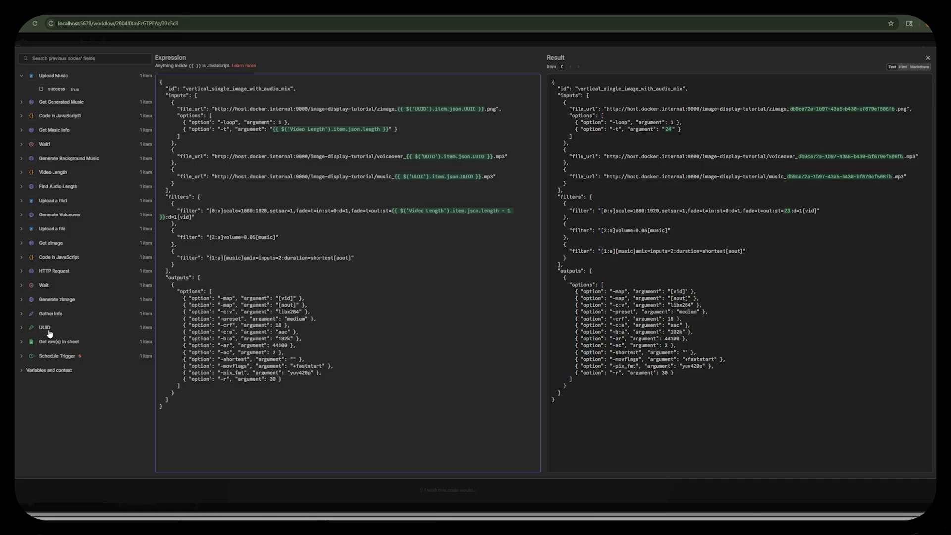
Review the UUID node's fields and the body's output options, and execute the Render Video request.
{"action": "left_click", "coordinate": [23, 329]}
{"action": "scroll", "coordinate": [89, 302], "scroll_direction": "down", "scroll_amount": 5}
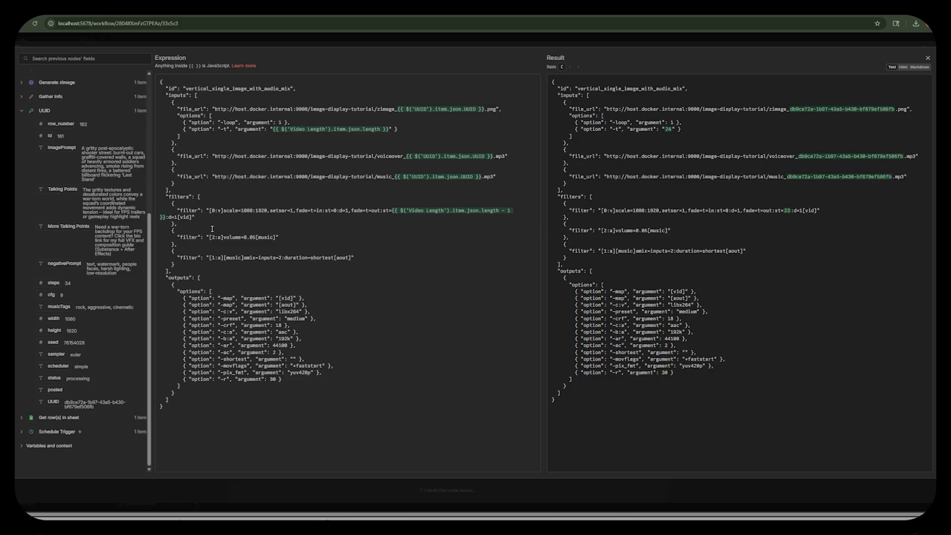
{"action": "left_click_drag", "start_coordinate": [168, 281], "coordinate": [228, 410]}
{"action": "left_click", "coordinate": [229, 423]}
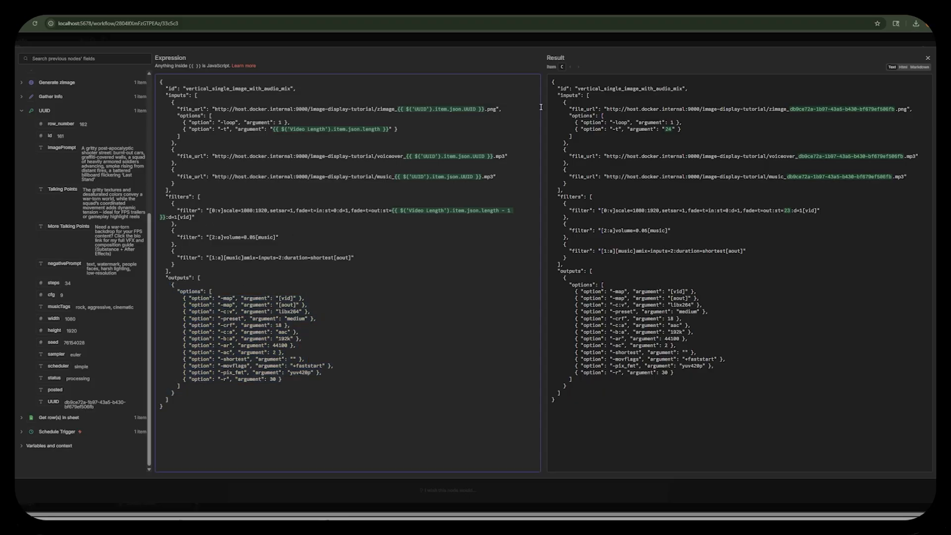
{"action": "left_click", "coordinate": [539, 39]}
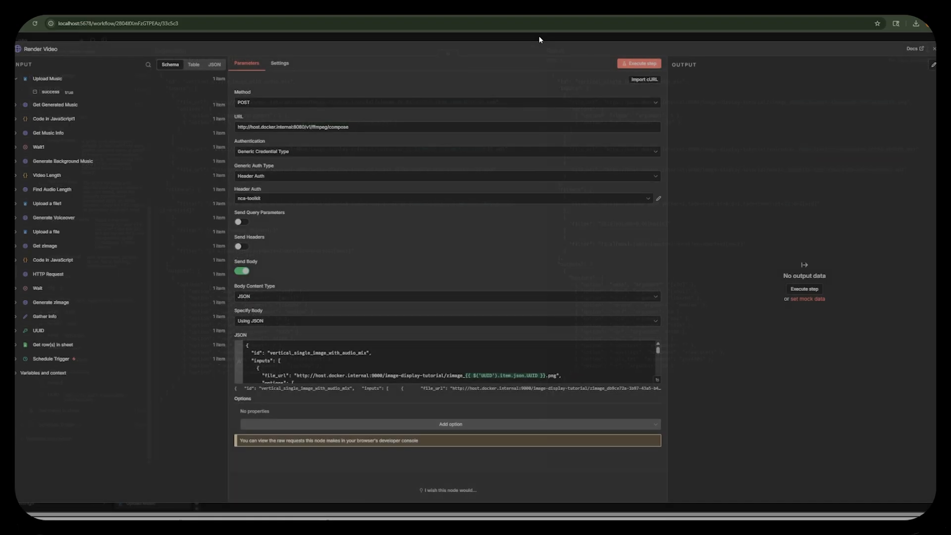
{"action": "left_click", "coordinate": [637, 65]}
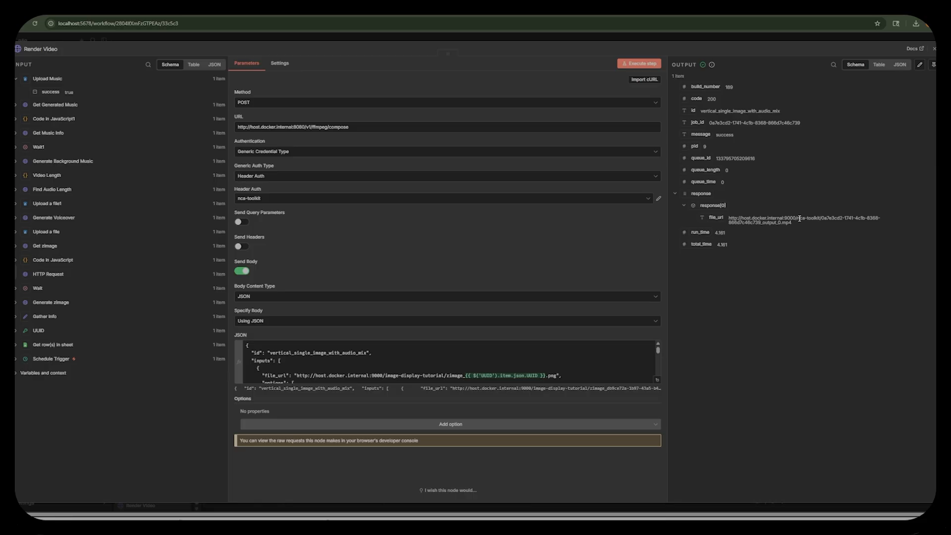
Copy the rendered video's file_url from the response and open it in a new browser tab.
{"action": "left_click_drag", "start_coordinate": [757, 219], "coordinate": [729, 219]}
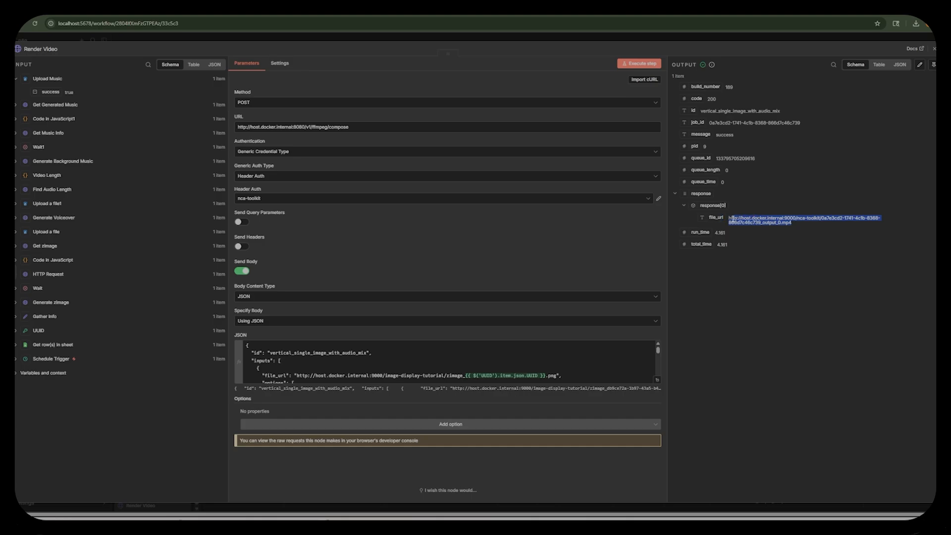
{"action": "key", "text": "ctrl+c"}
{"action": "key", "text": "ctrl+t"}
{"action": "key", "text": "ctrl+v"}
{"action": "key", "text": "Return"}
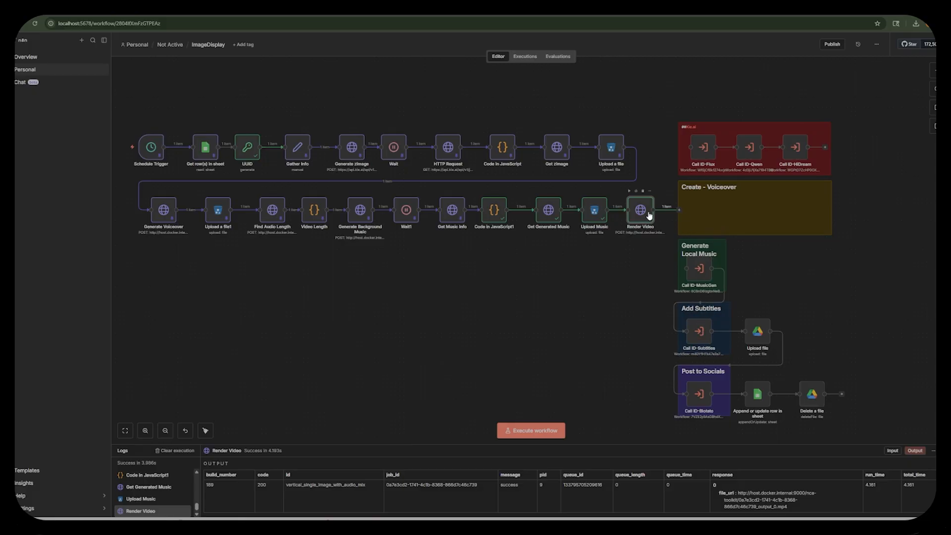
{"action": "left_click", "coordinate": [680, 210]}
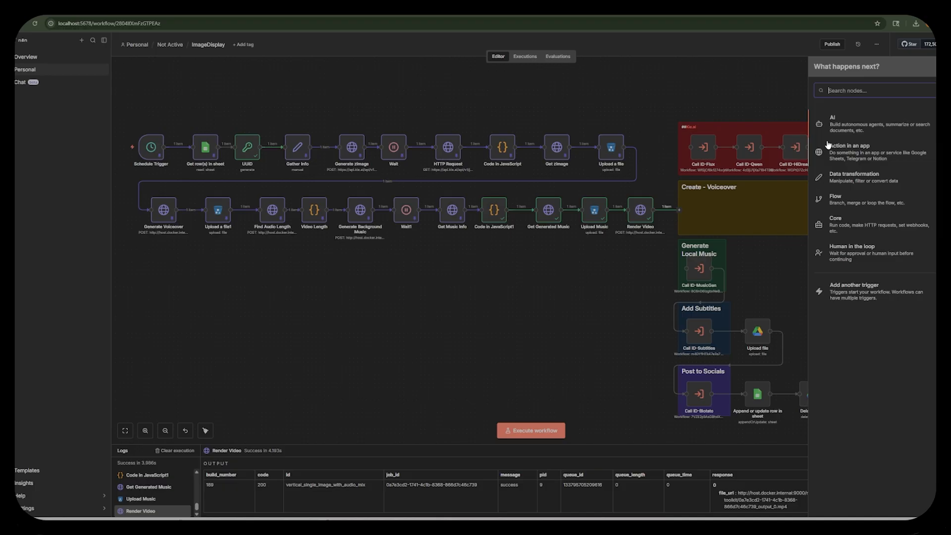
{"action": "type", "text": "htt"}
{"action": "key", "text": "Return"}
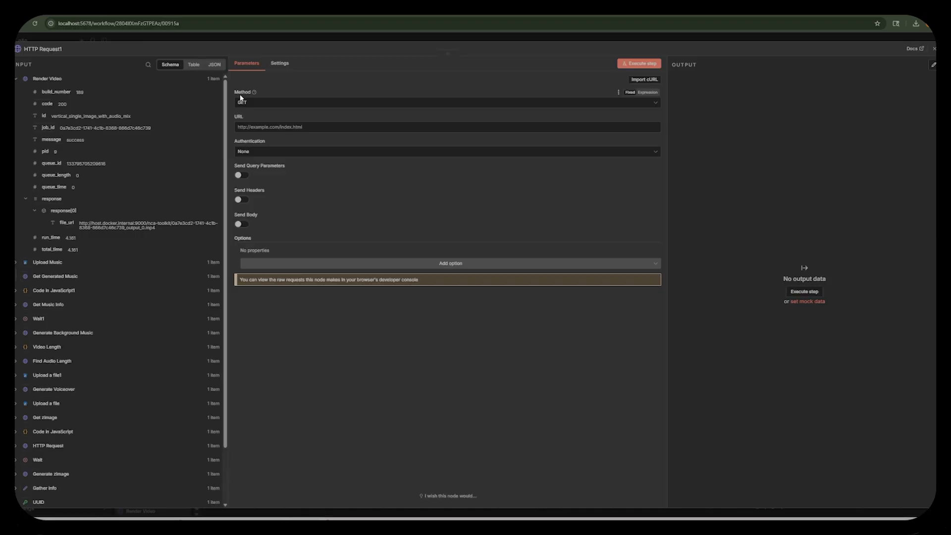
{"action": "left_click", "coordinate": [254, 106]}
{"action": "left_click", "coordinate": [260, 186]}
{"action": "key", "text": "ctrl+v"}
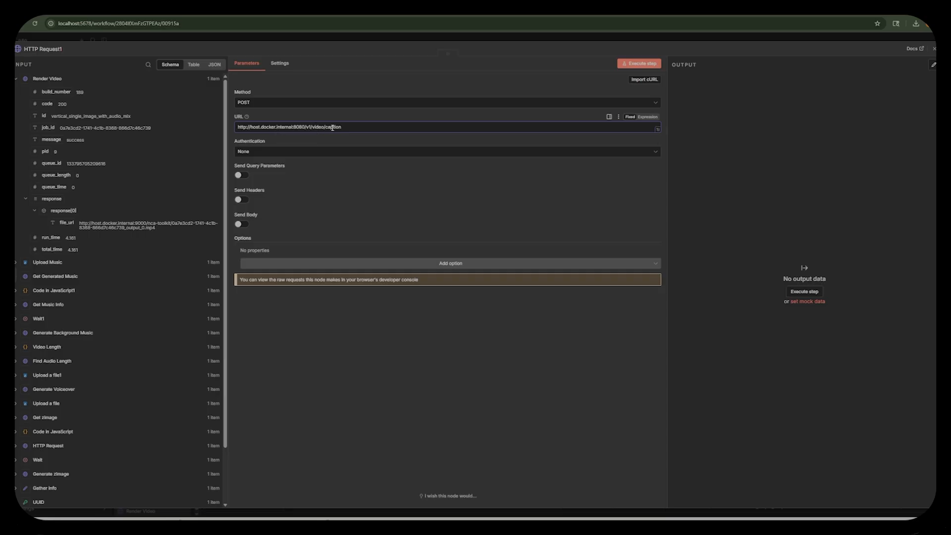
Set the caption request's authentication to Generic Credential Type with Header Auth, using the nca-toolkit credential.
{"action": "left_click", "coordinate": [284, 153]}
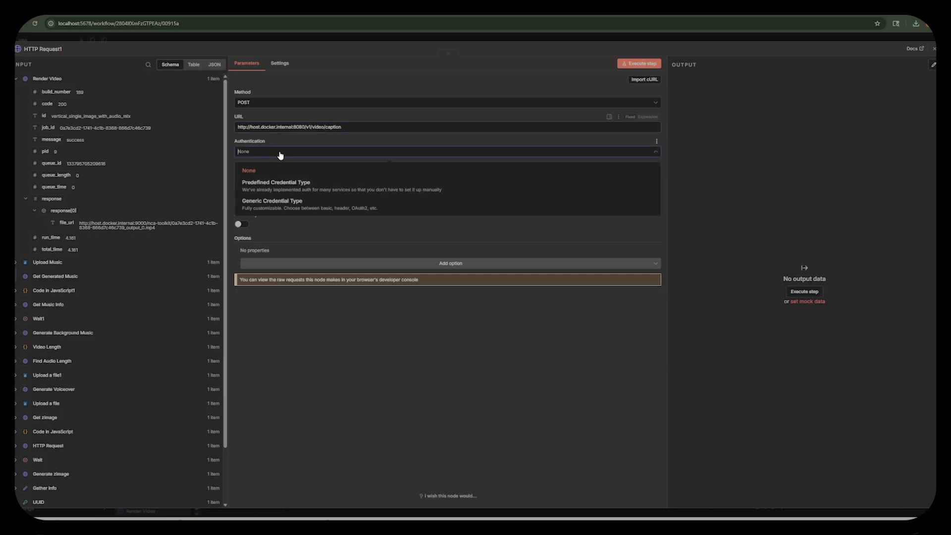
{"action": "left_click", "coordinate": [273, 208]}
{"action": "left_click", "coordinate": [270, 177]}
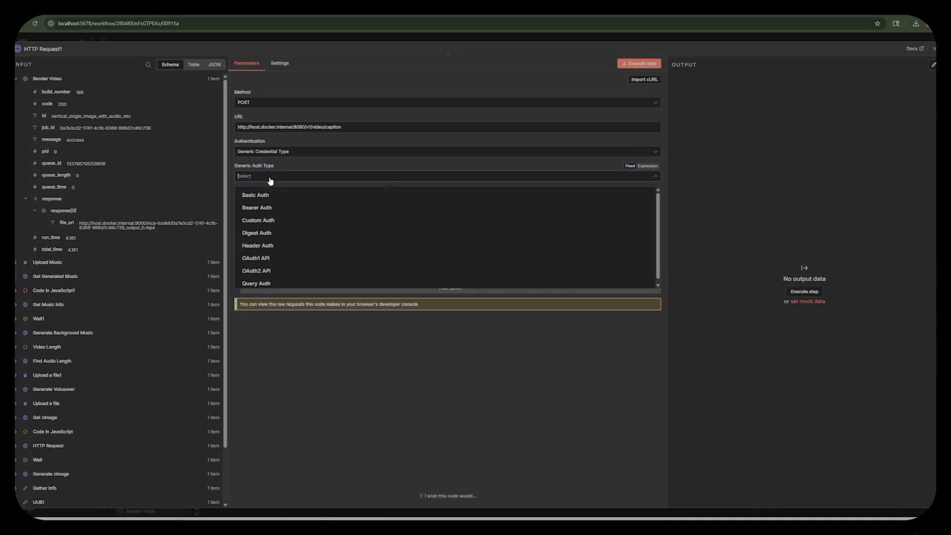
{"action": "left_click", "coordinate": [274, 246]}
{"action": "left_click", "coordinate": [261, 201]}
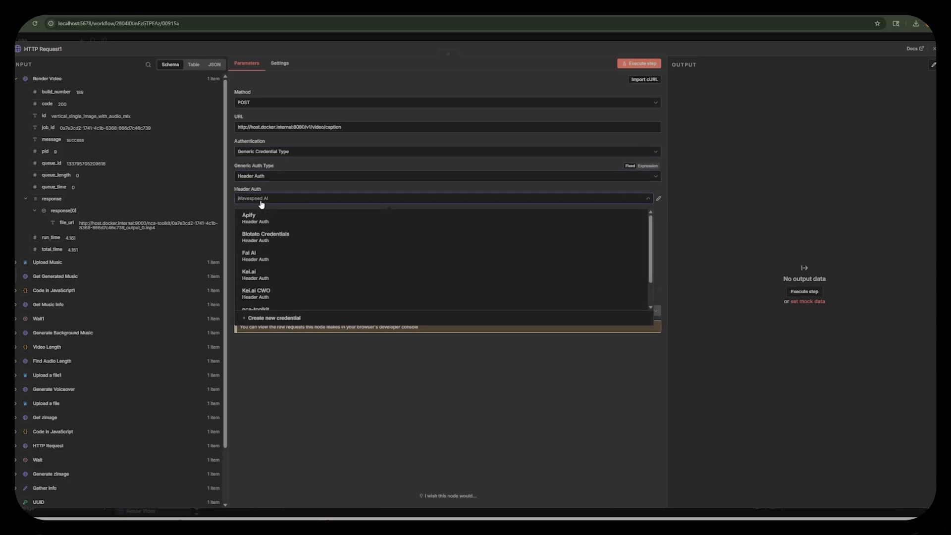
{"action": "scroll", "coordinate": [270, 266], "scroll_direction": "down", "scroll_amount": 2}
{"action": "left_click", "coordinate": [272, 283]}
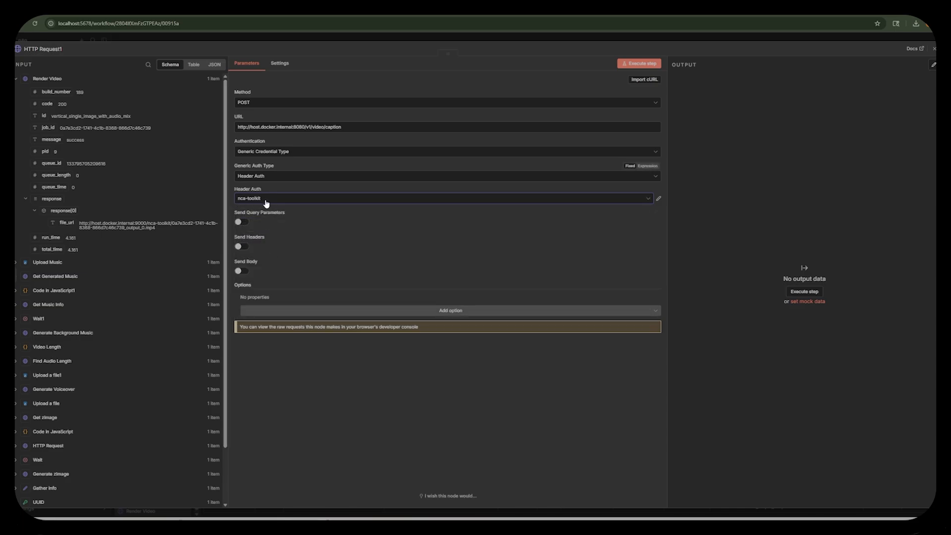
Enable a JSON request body and paste the caption settings with Luckiest Guy font, size 96, word_by_word style and bottom_center position.
{"action": "left_click", "coordinate": [242, 271]}
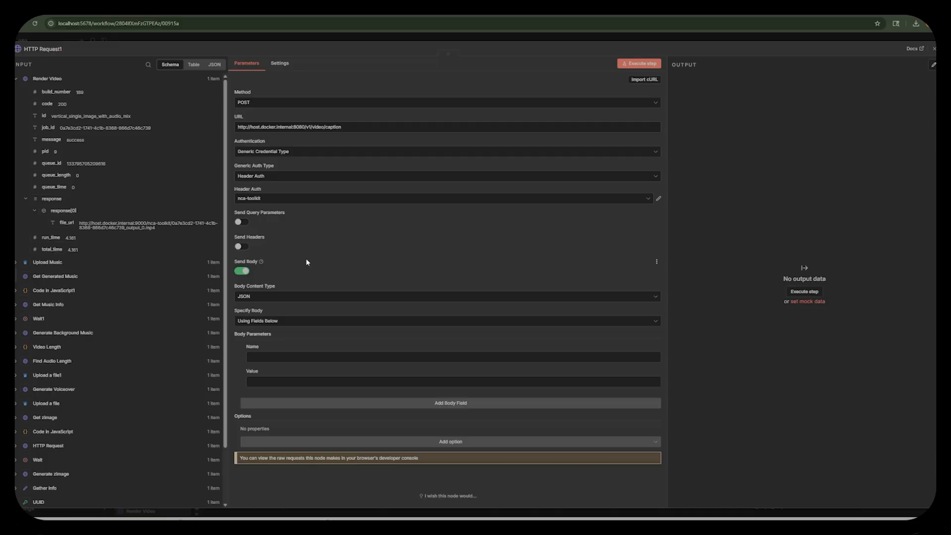
{"action": "left_click", "coordinate": [281, 321]}
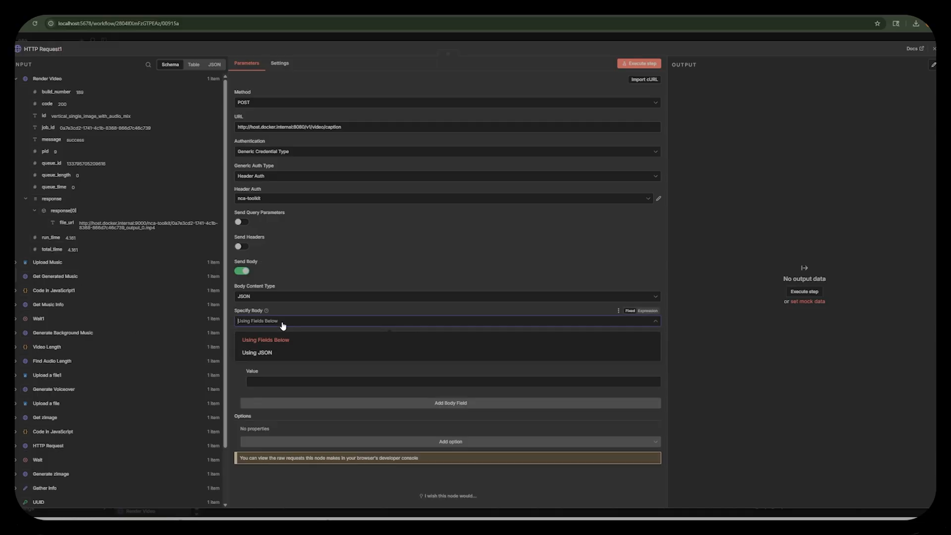
{"action": "left_click", "coordinate": [278, 352]}
{"action": "left_click", "coordinate": [647, 335]}
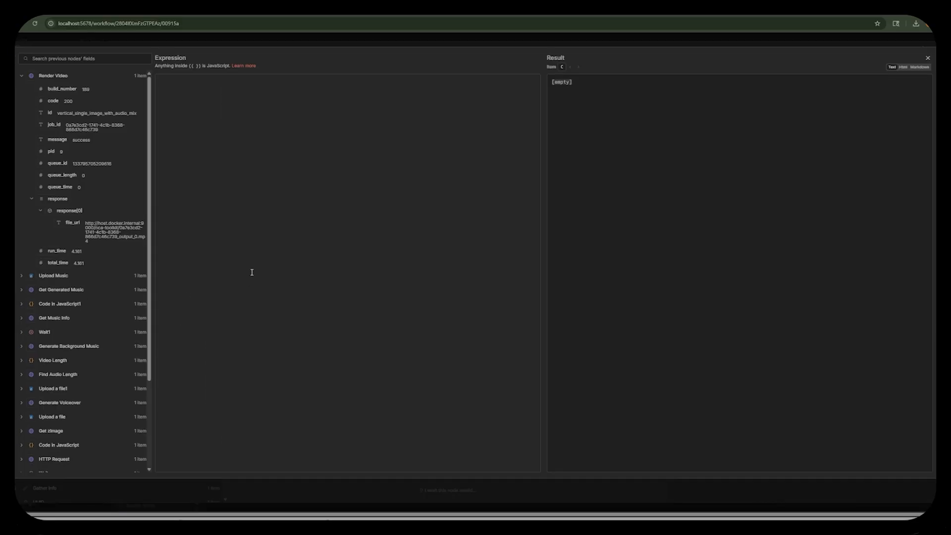
{"action": "key", "text": "ctrl+v"}
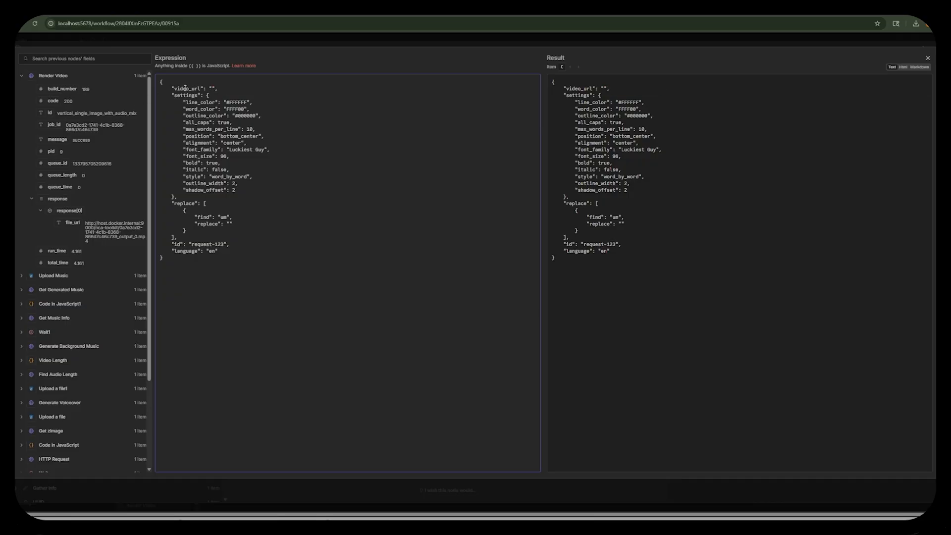
Map Render Video's file_url into video_url, execute the caption request and select the captioned video's URL in the response.
{"action": "left_click_drag", "start_coordinate": [73, 222], "coordinate": [212, 89]}
{"action": "left_click", "coordinate": [186, 84]}
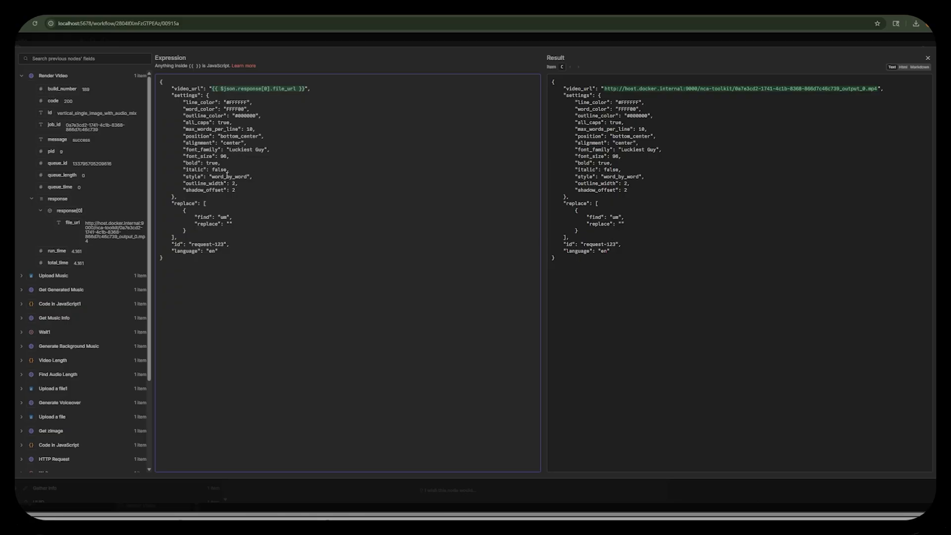
{"action": "key", "text": "Escape"}
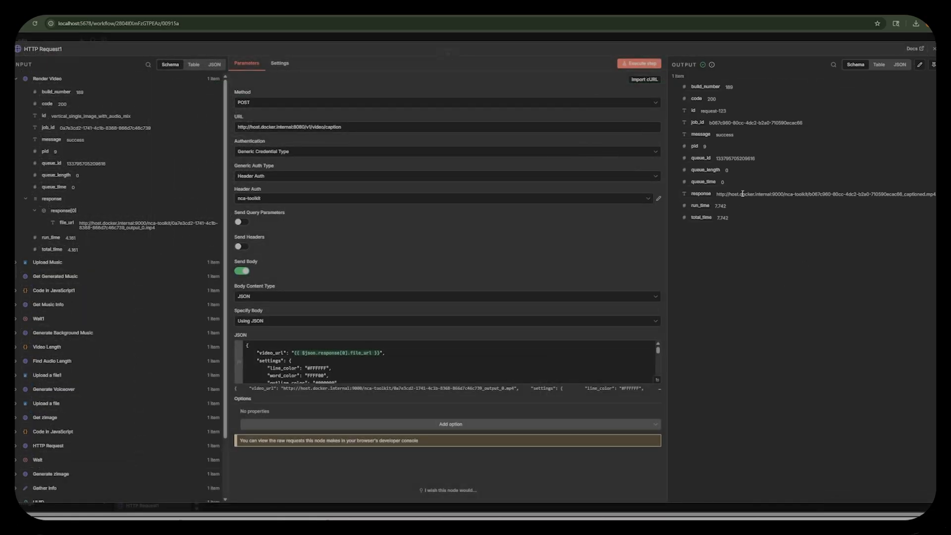
{"action": "left_click_drag", "start_coordinate": [936, 193], "coordinate": [685, 202]}
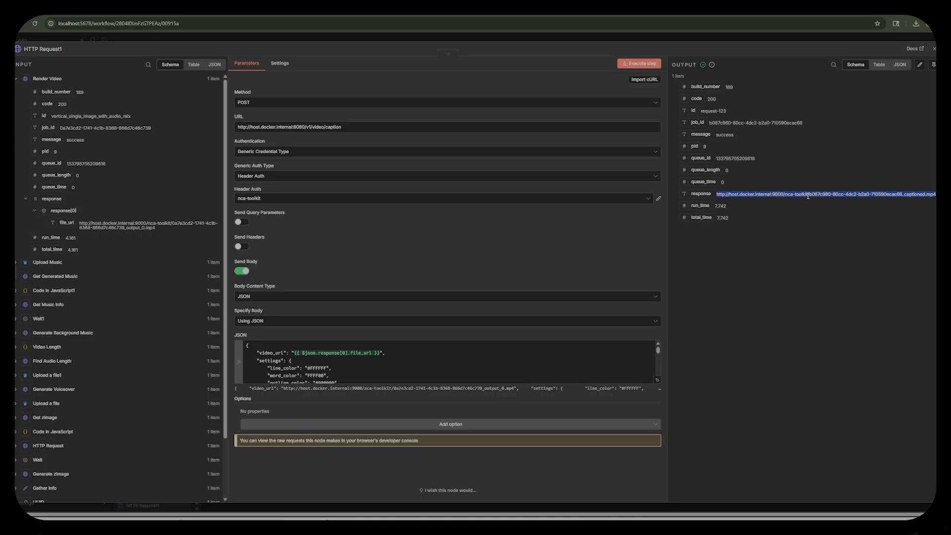
{"action": "left_click", "coordinate": [299, 39]}
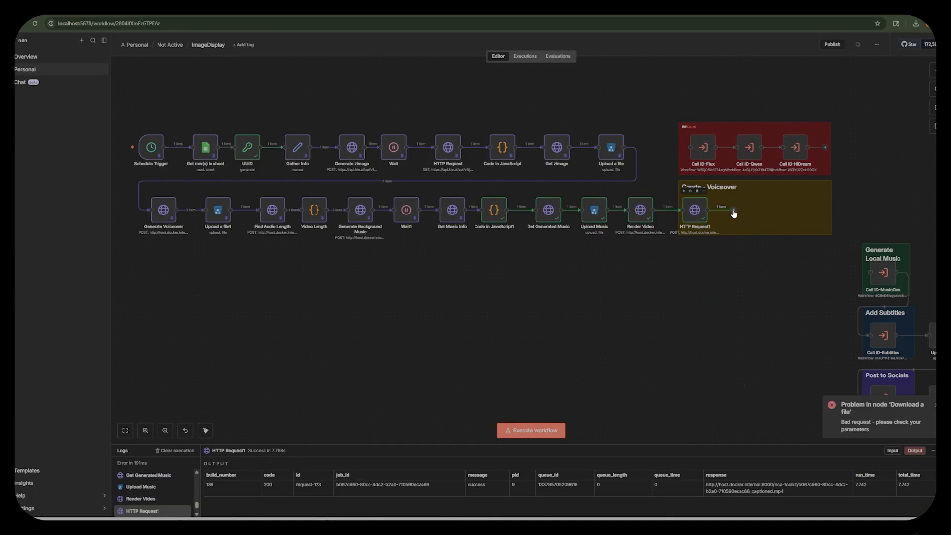
Add an S3 Download a file node after the caption request, with nca-toolkit as the bucket name.
{"action": "left_click_drag", "start_coordinate": [708, 210], "coordinate": [141, 265]}
{"action": "type", "text": "s3"}
{"action": "left_click", "coordinate": [835, 120]}
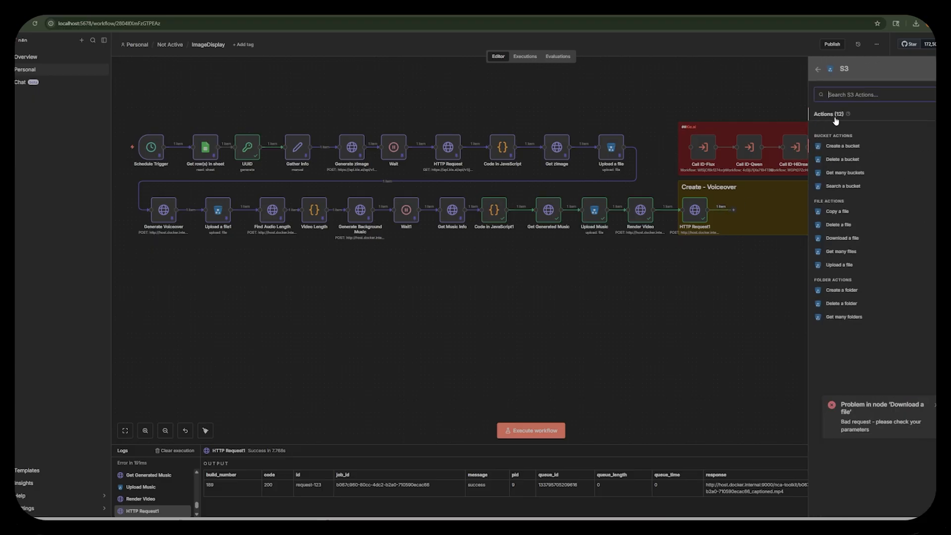
{"action": "left_click", "coordinate": [840, 239]}
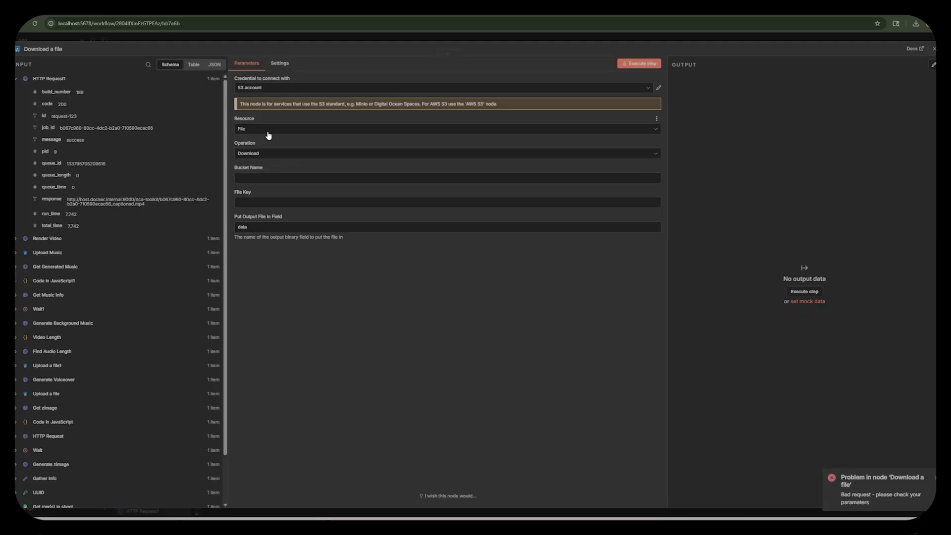
{"action": "left_click", "coordinate": [266, 180]}
{"action": "type", "text": "nca-toolkit"}
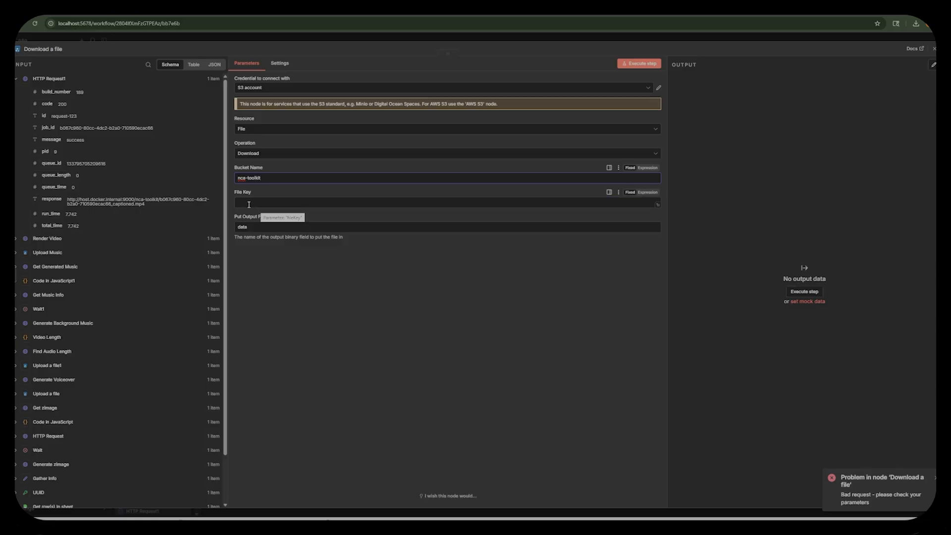
Set the download's file key to {{ $json.job_id }}_captioned.mp4 and execute the node.
{"action": "left_click_drag", "start_coordinate": [50, 128], "coordinate": [270, 203]}
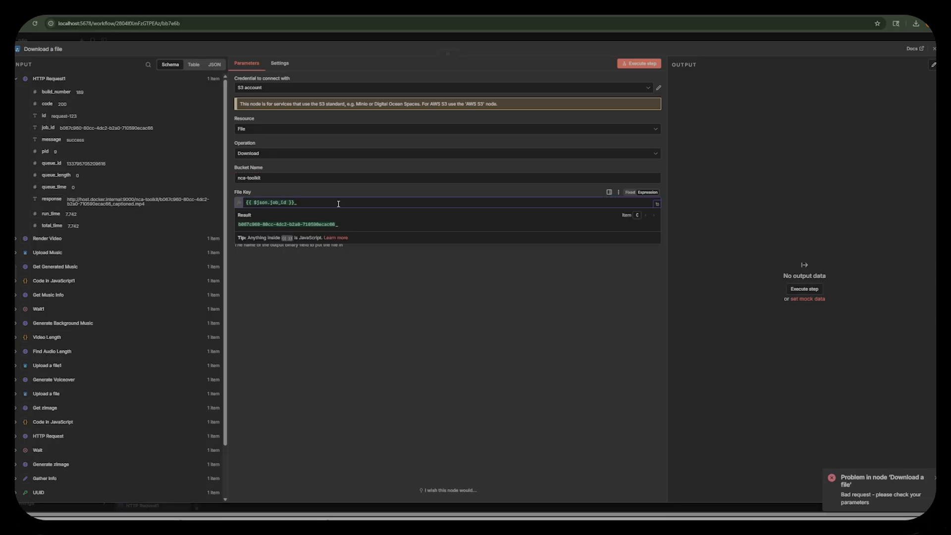
{"action": "type", "text": "_captioned.mp4"}
{"action": "left_click", "coordinate": [391, 281]}
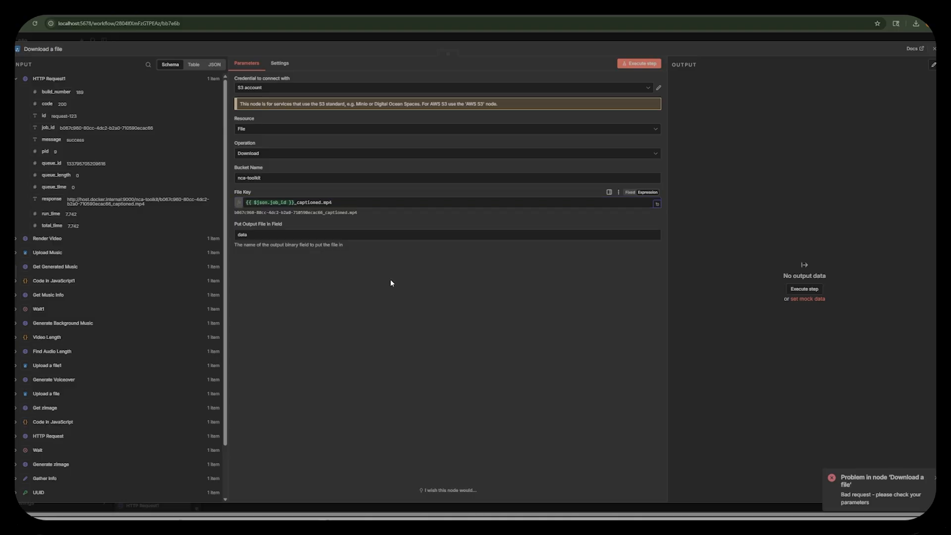
{"action": "left_click", "coordinate": [640, 65]}
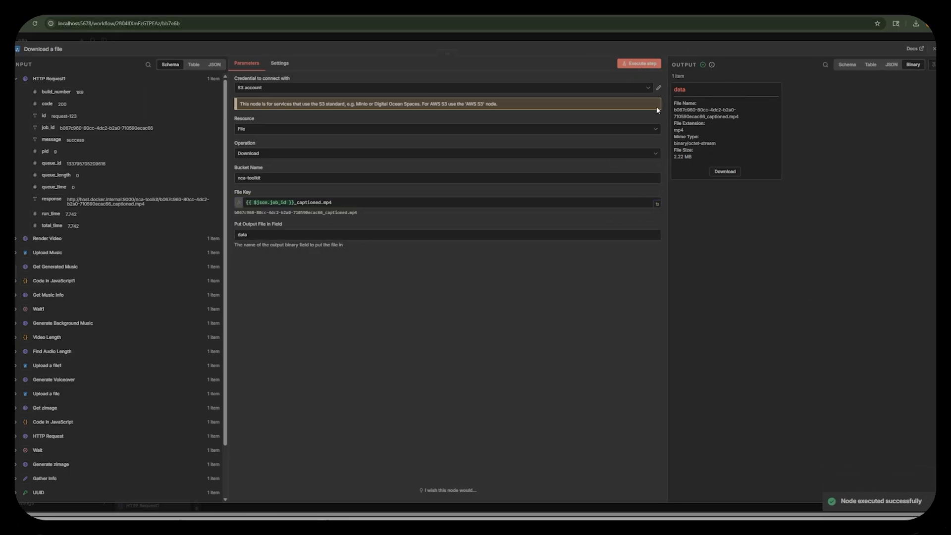
{"action": "key", "text": "Escape"}
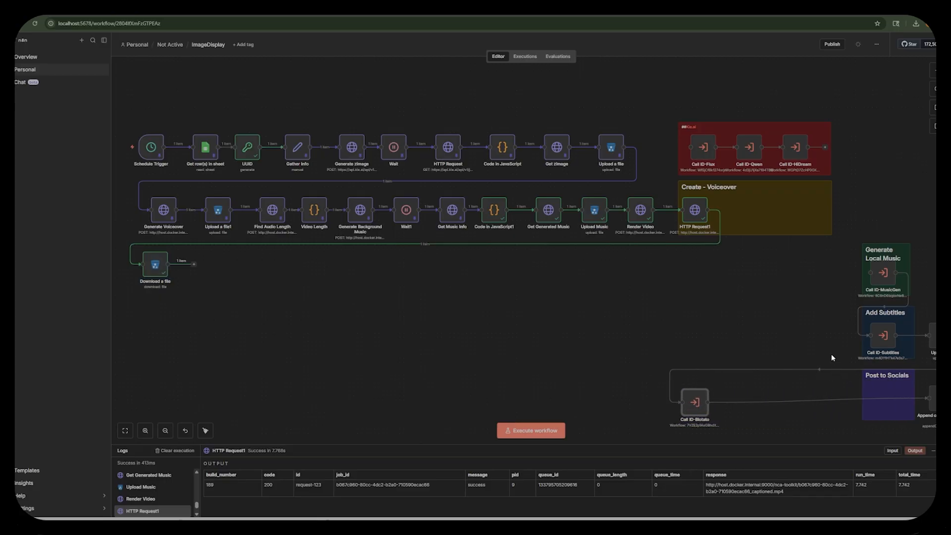
Disconnect the Call ID-Blotato node and move it to an empty area of the canvas.
{"action": "left_click", "coordinate": [823, 370]}
{"action": "left_click_drag", "start_coordinate": [691, 409], "coordinate": [417, 350]}
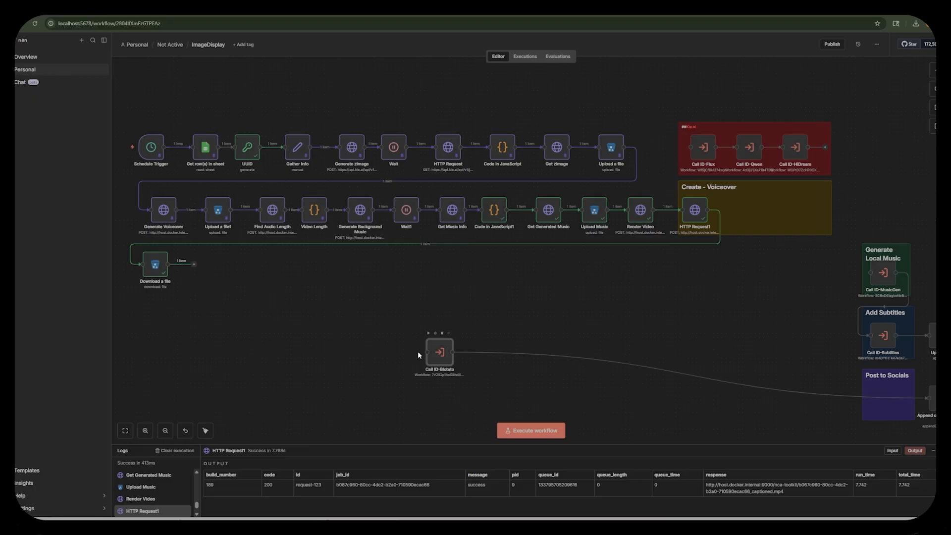
Add a Blotato Upload media node after Download a file, enable Use Binary Data and execute it.
{"action": "left_click", "coordinate": [194, 265]}
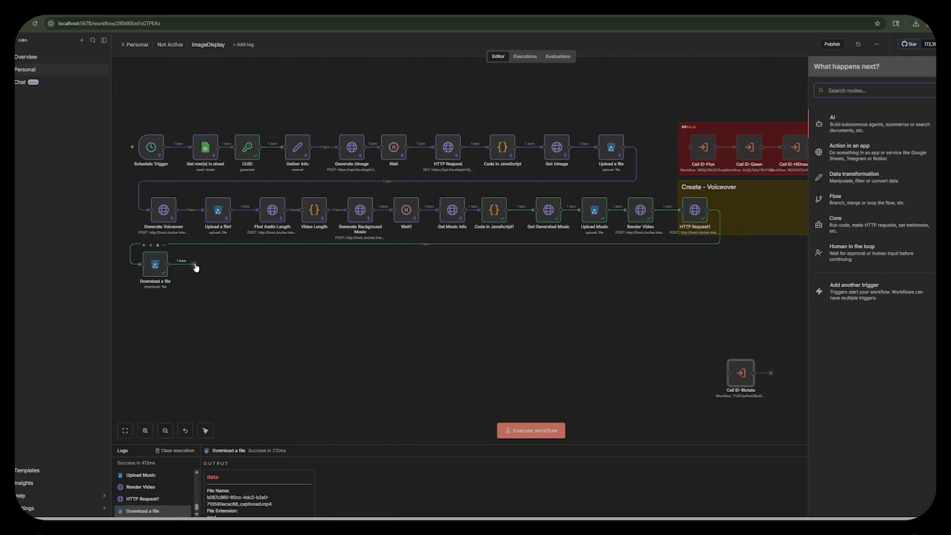
{"action": "type", "text": "u"}
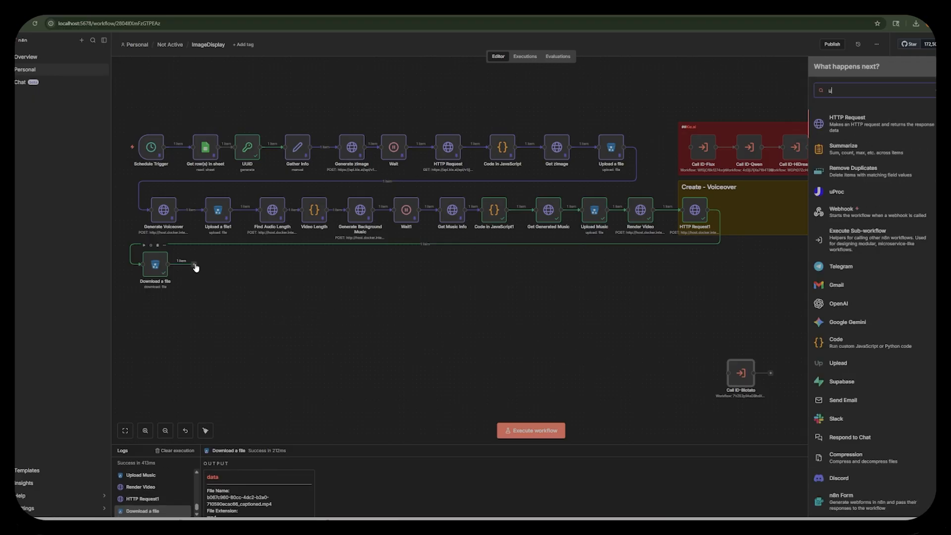
{"action": "type", "text": "pl"}
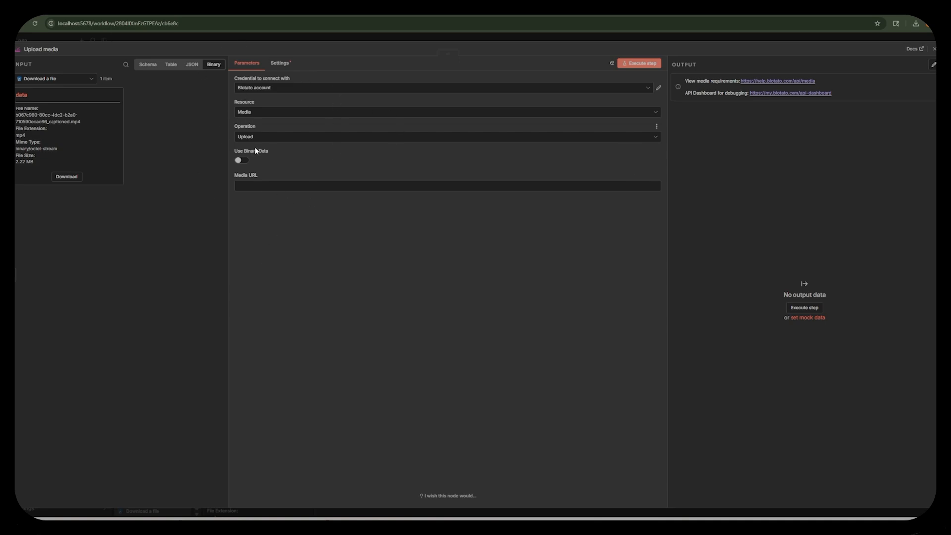
{"action": "left_click", "coordinate": [243, 161]}
{"action": "left_click", "coordinate": [643, 67]}
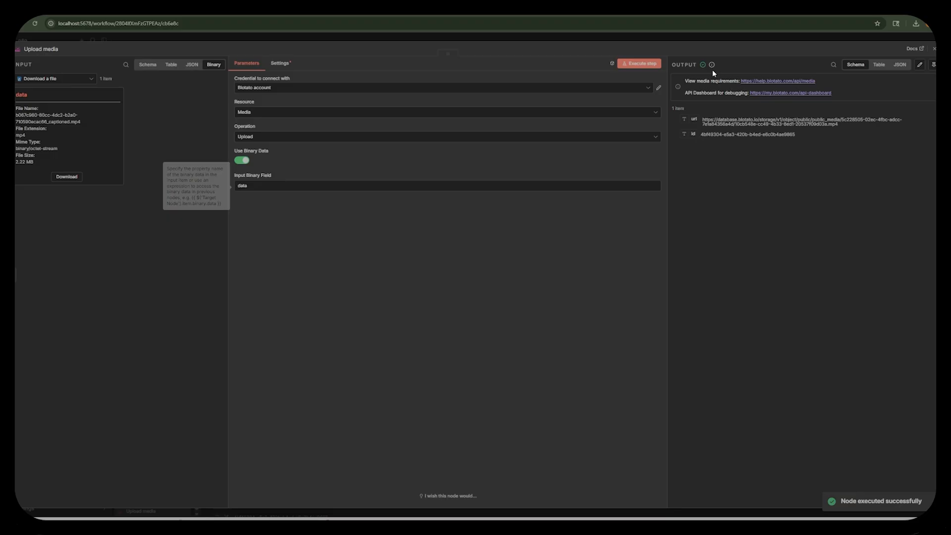
{"action": "left_click", "coordinate": [637, 40]}
Add a Blotato Create post node after Upload media, keeping the Blotato account credential and choosing the currentlyworkon Instagram account.
{"action": "left_click", "coordinate": [249, 266]}
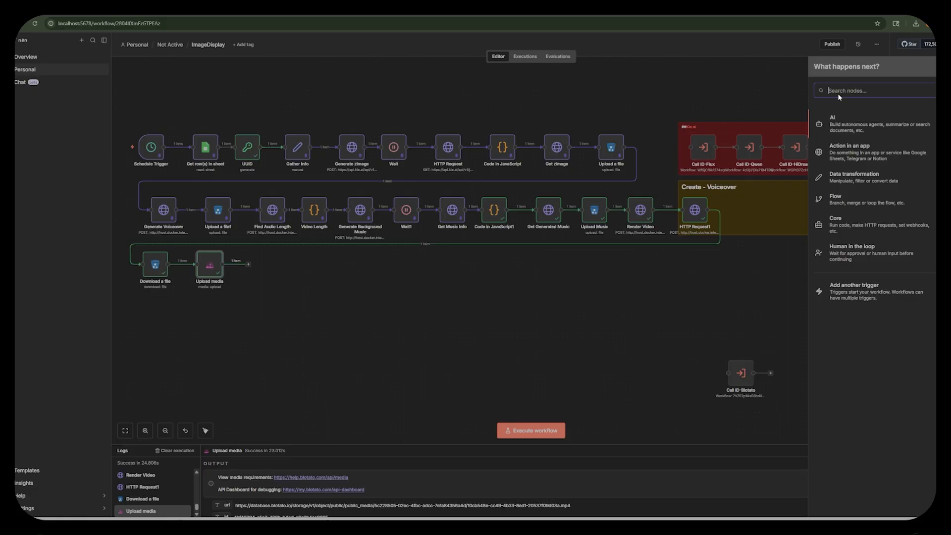
{"action": "type", "text": "blo"}
{"action": "key", "text": "Return"}
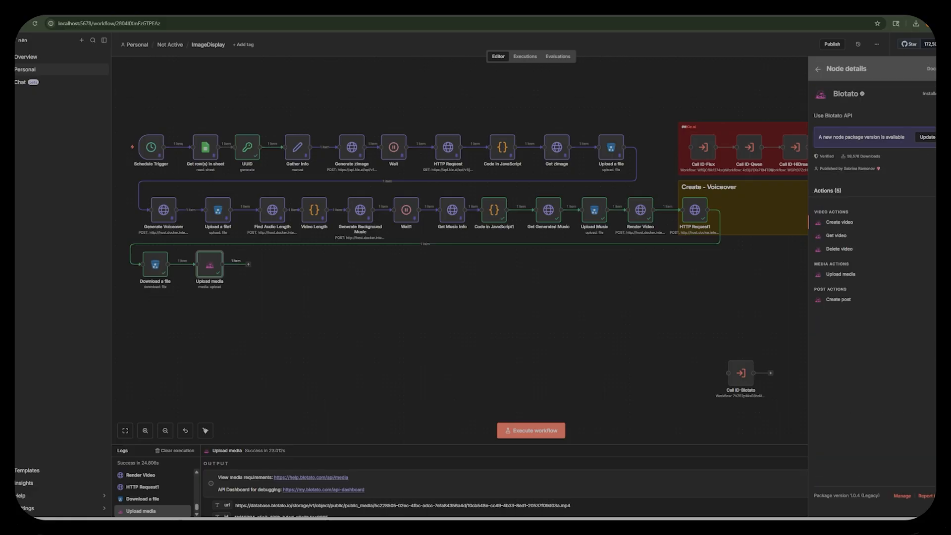
{"action": "left_click", "coordinate": [839, 300]}
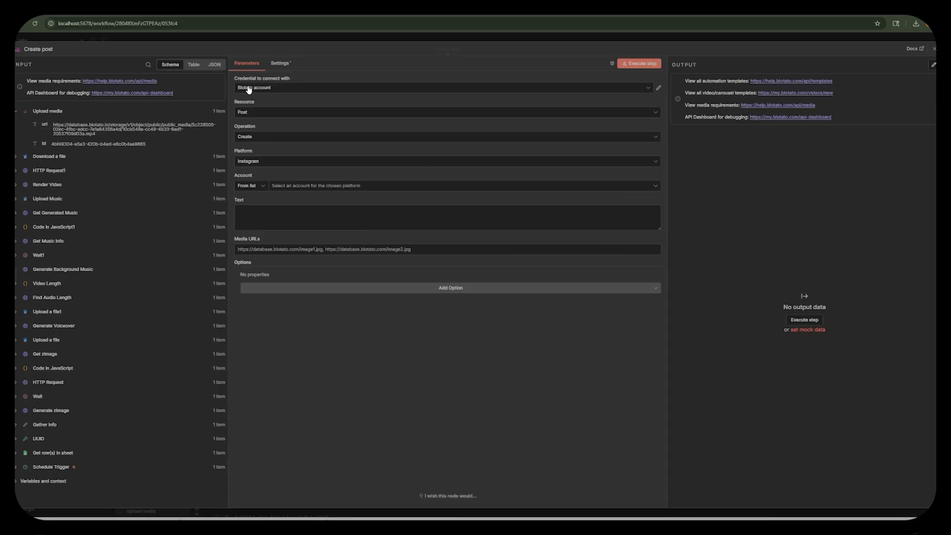
{"action": "left_click", "coordinate": [298, 90]}
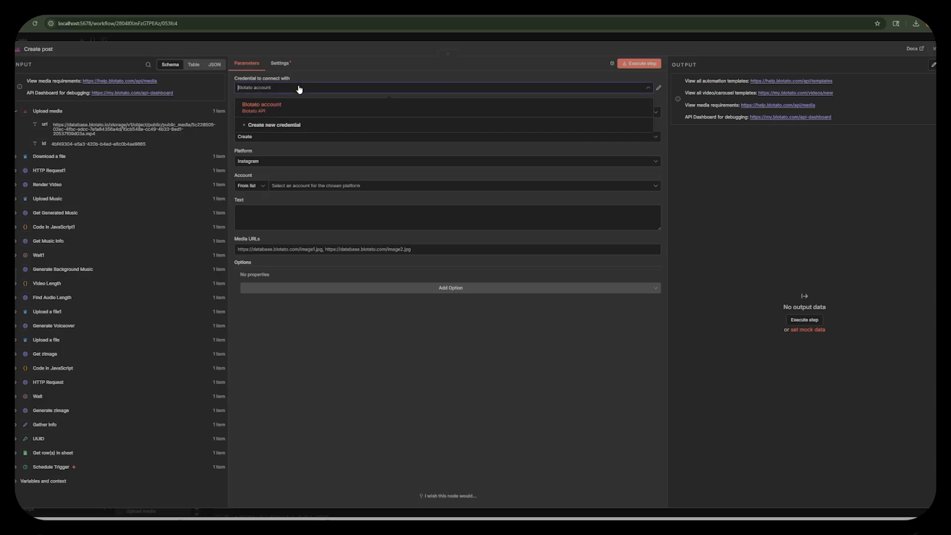
{"action": "left_click", "coordinate": [345, 48]}
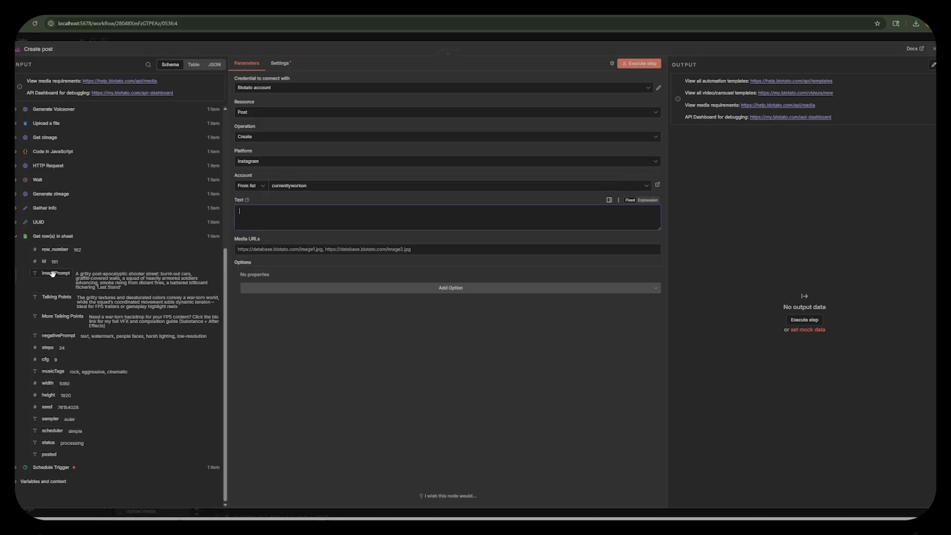
Build the post text from the sheet's imagePrompt, Talking Points and More Talking Points, ending with "Want to create videos like this - click on the link in my bio.".
{"action": "left_click_drag", "start_coordinate": [52, 273], "coordinate": [248, 213]}
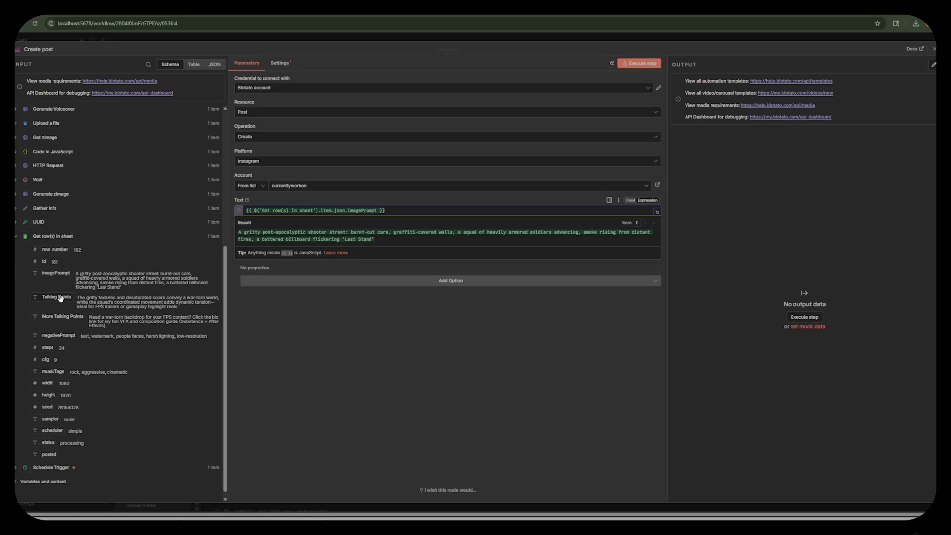
{"action": "left_click_drag", "start_coordinate": [55, 296], "coordinate": [557, 211]}
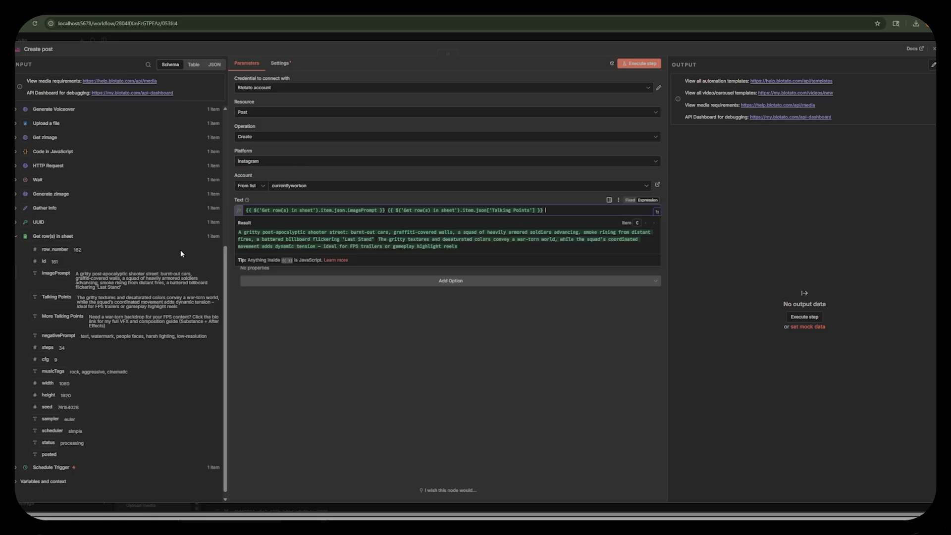
{"action": "left_click_drag", "start_coordinate": [52, 316], "coordinate": [578, 214]}
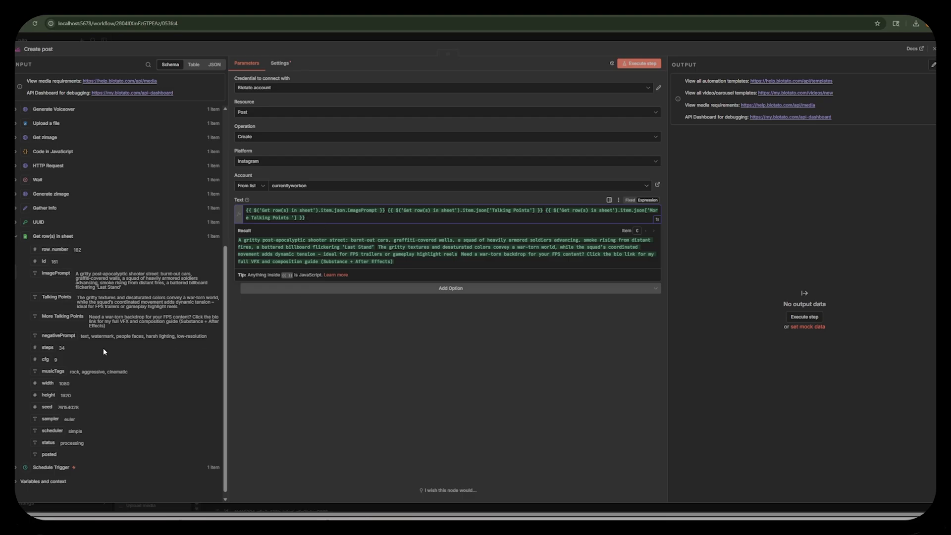
{"action": "scroll", "coordinate": [114, 346], "scroll_direction": "down", "scroll_amount": 1}
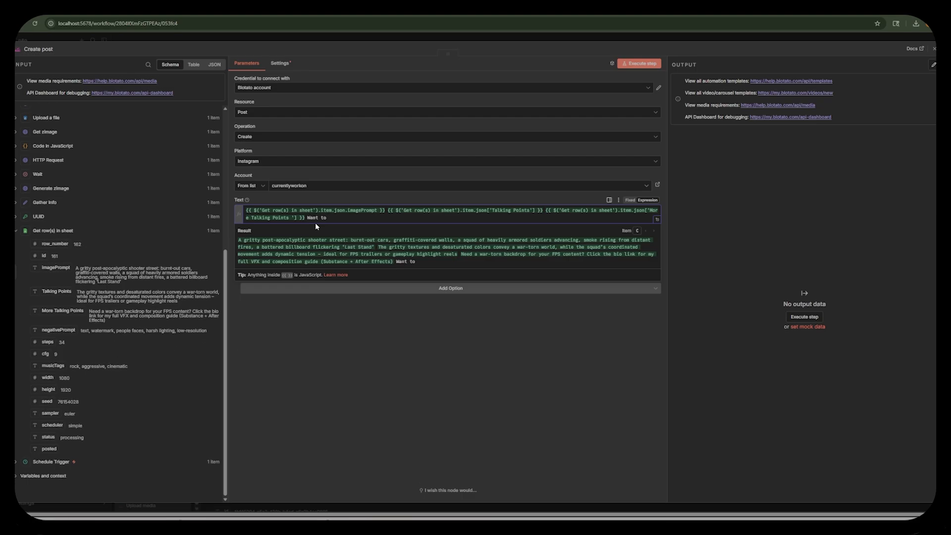
{"action": "type", "text": "create videos like this - click on the link in my bio."}
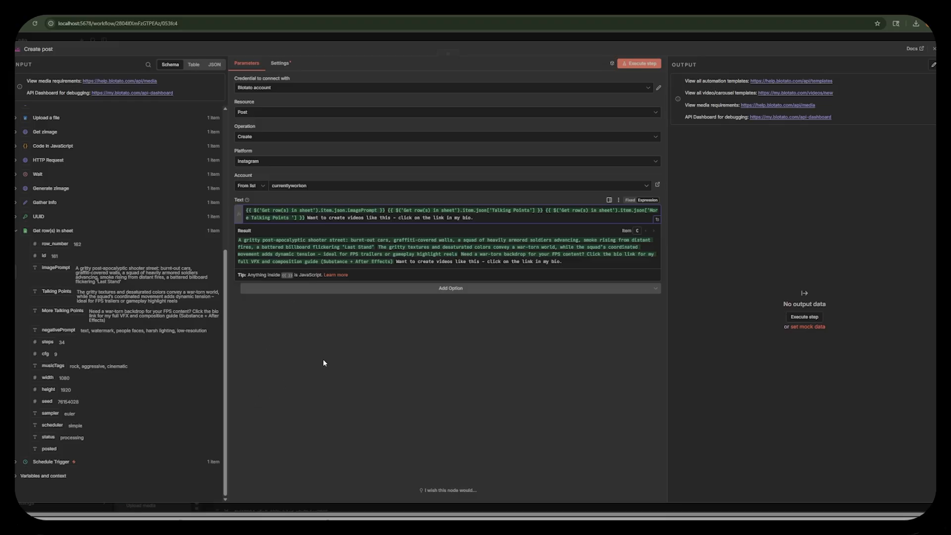
{"action": "left_click", "coordinate": [323, 363]}
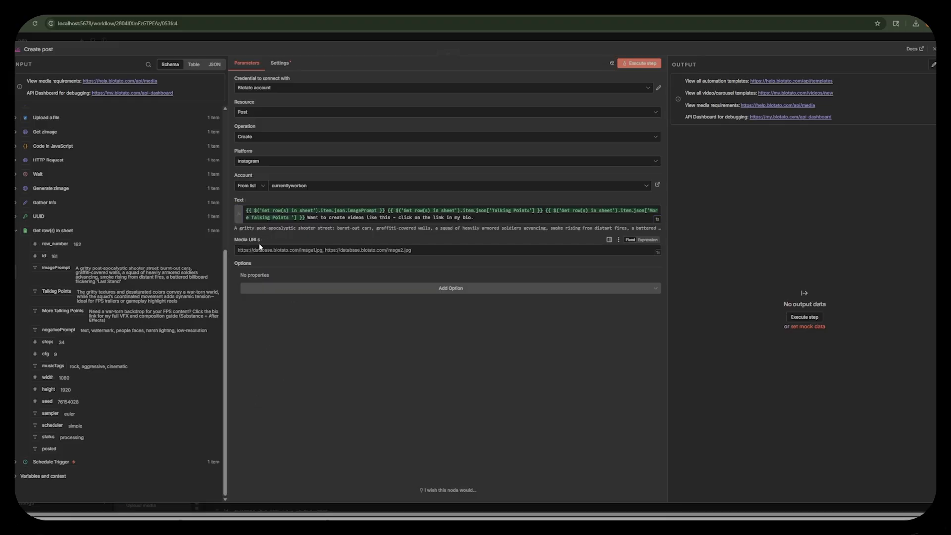
Map the url from Upload media into the post's Media URLs and execute the Create post node.
{"action": "scroll", "coordinate": [58, 132], "scroll_direction": "up", "scroll_amount": 5}
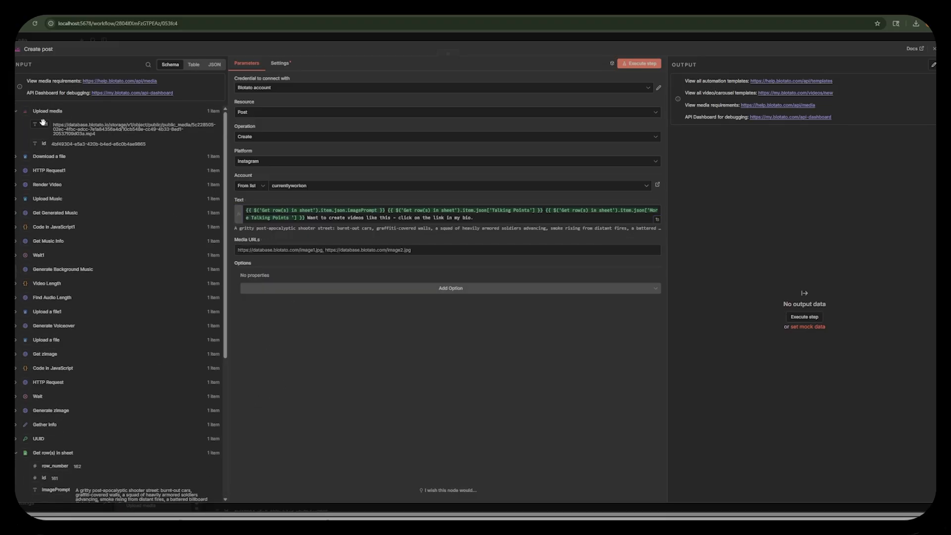
{"action": "left_click_drag", "start_coordinate": [44, 125], "coordinate": [253, 249]}
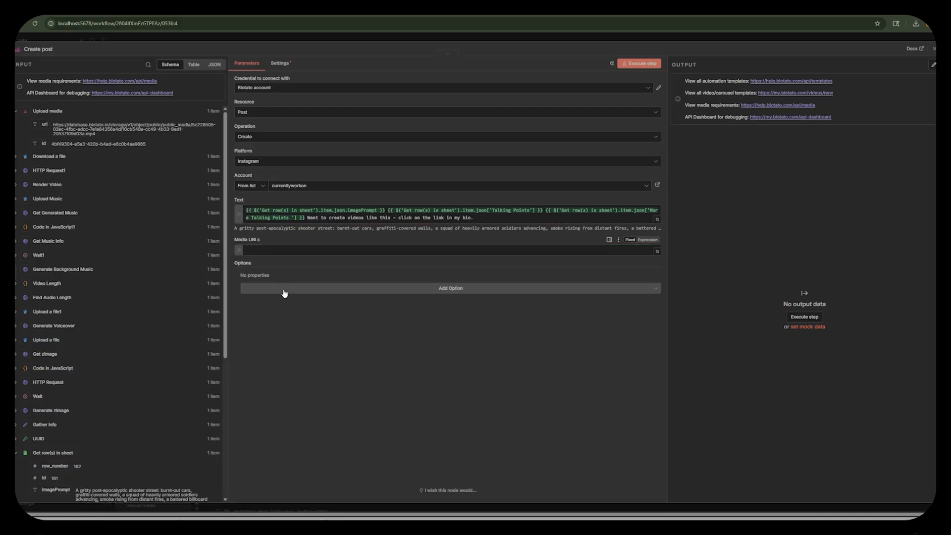
{"action": "left_click", "coordinate": [315, 353]}
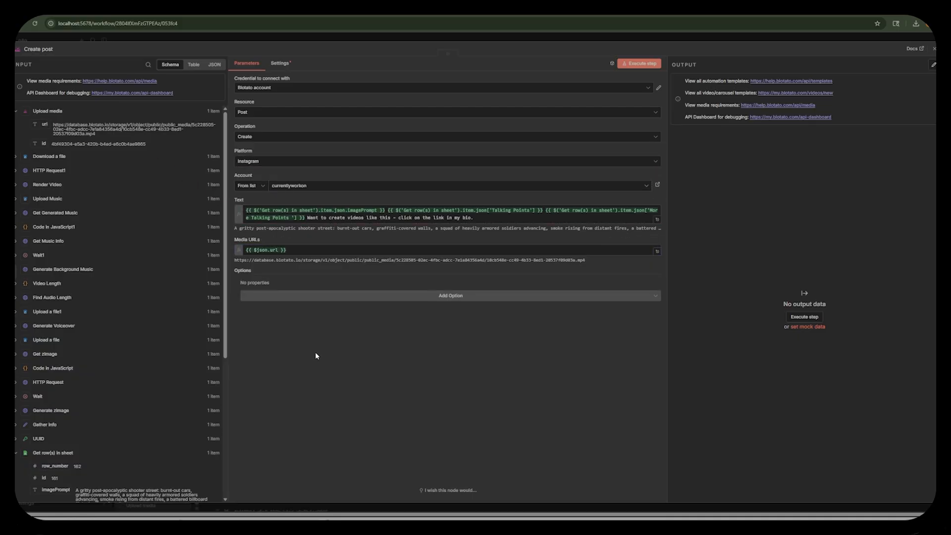
{"action": "left_click", "coordinate": [641, 67]}
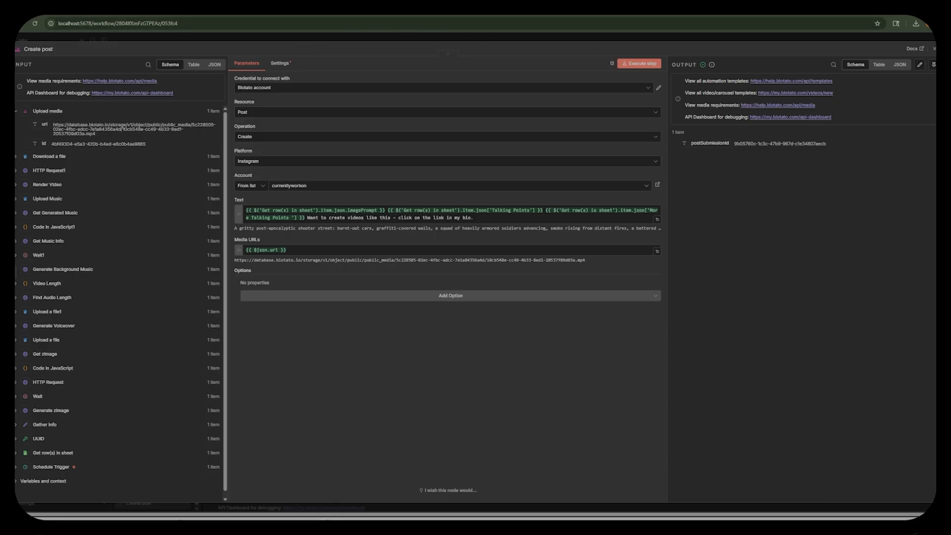
{"action": "key", "text": "Escape"}
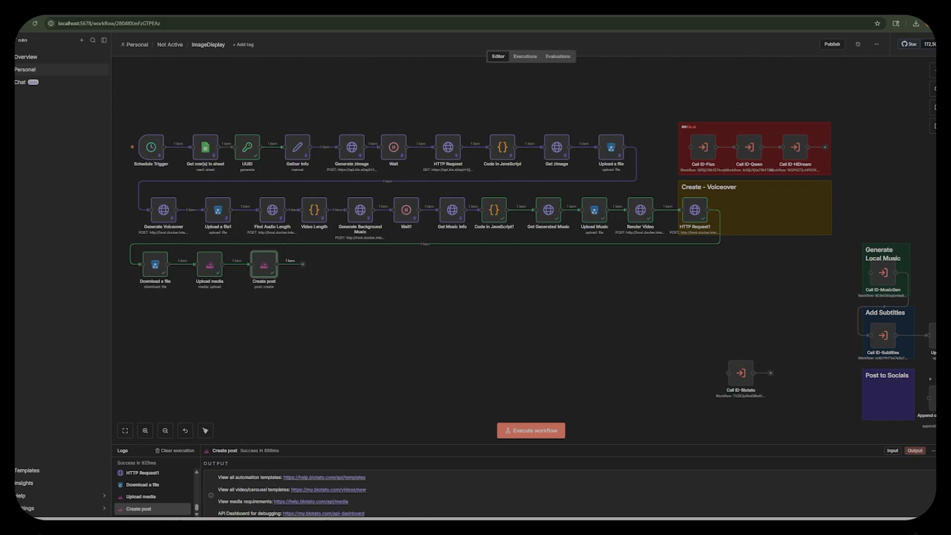
Place the Append or update row in sheet node after Create post, review its column mappings, and execute it.
{"action": "left_click_drag", "start_coordinate": [931, 397], "coordinate": [311, 269]}
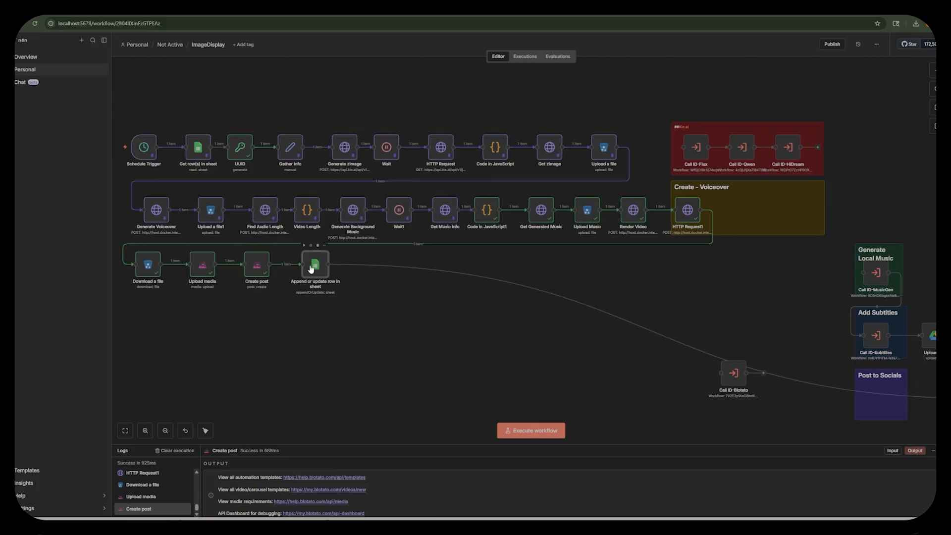
{"action": "double_click", "coordinate": [311, 268]}
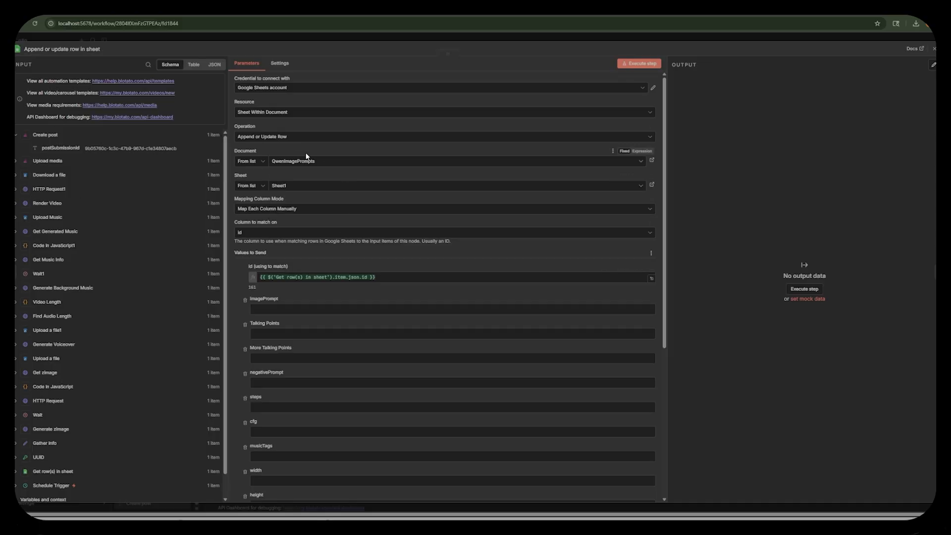
{"action": "scroll", "coordinate": [325, 224], "scroll_direction": "down", "scroll_amount": 3}
{"action": "scroll", "coordinate": [248, 287], "scroll_direction": "down", "scroll_amount": 3}
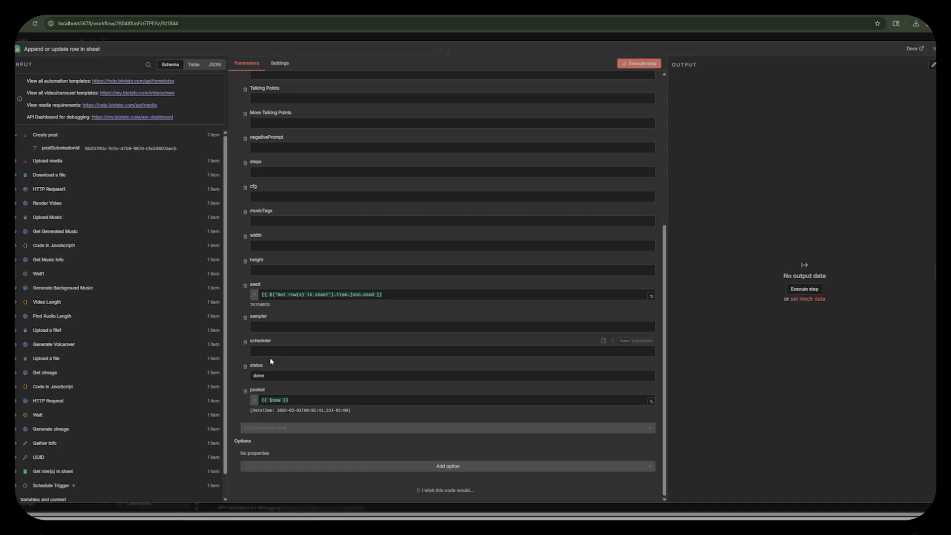
{"action": "left_click", "coordinate": [694, 36]}
{"action": "left_click", "coordinate": [304, 245]}
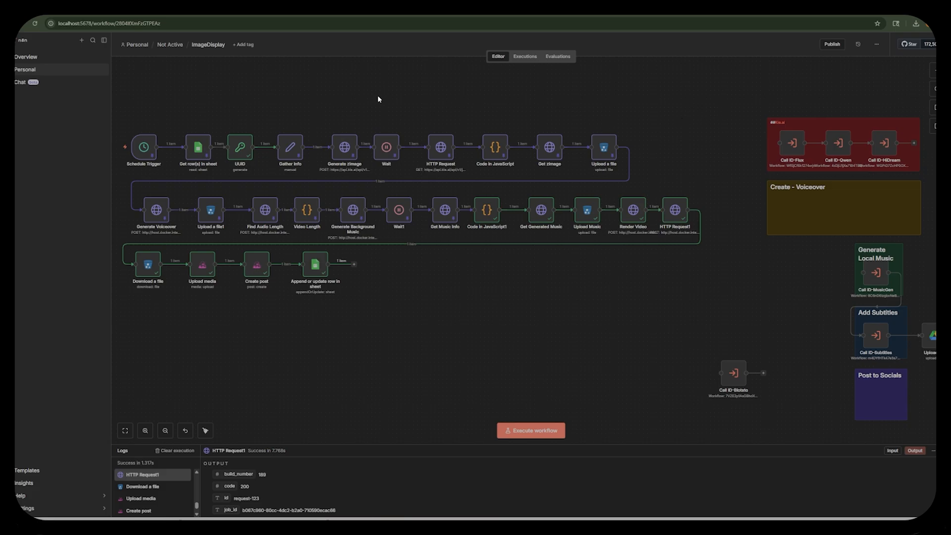
Review the Generate zImage node's request settings and JSON body.
{"action": "left_click_drag", "start_coordinate": [783, 293], "coordinate": [609, 308]}
{"action": "left_click_drag", "start_coordinate": [347, 147], "coordinate": [340, 152]}
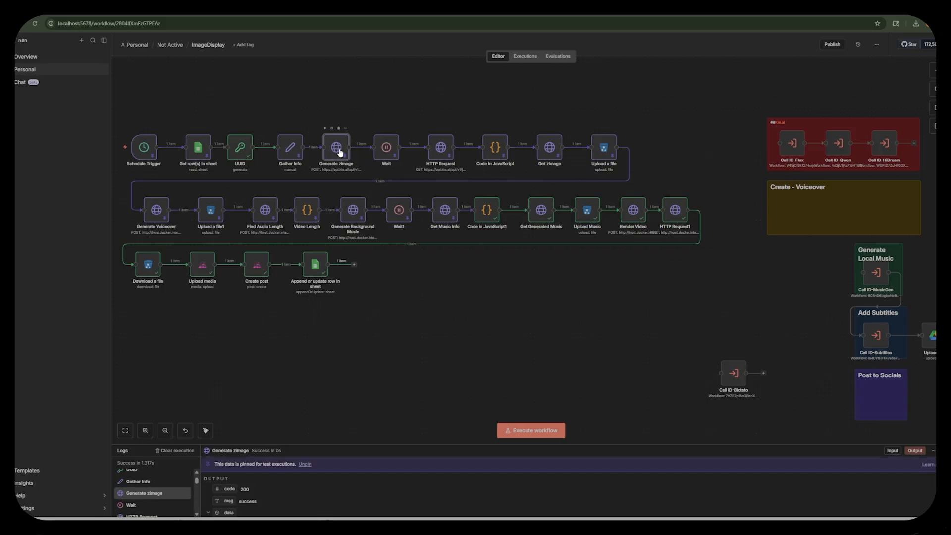
{"action": "double_click", "coordinate": [340, 152]}
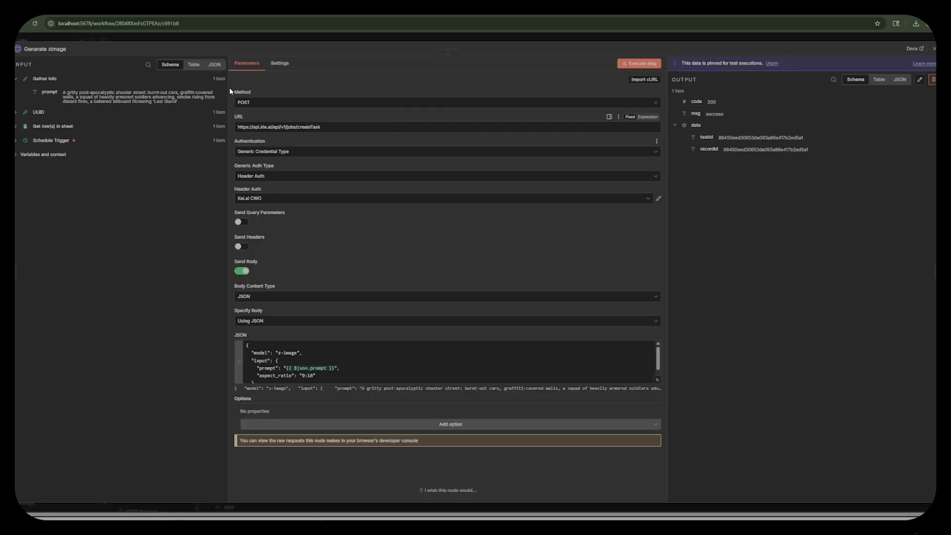
{"action": "left_click", "coordinate": [651, 36]}
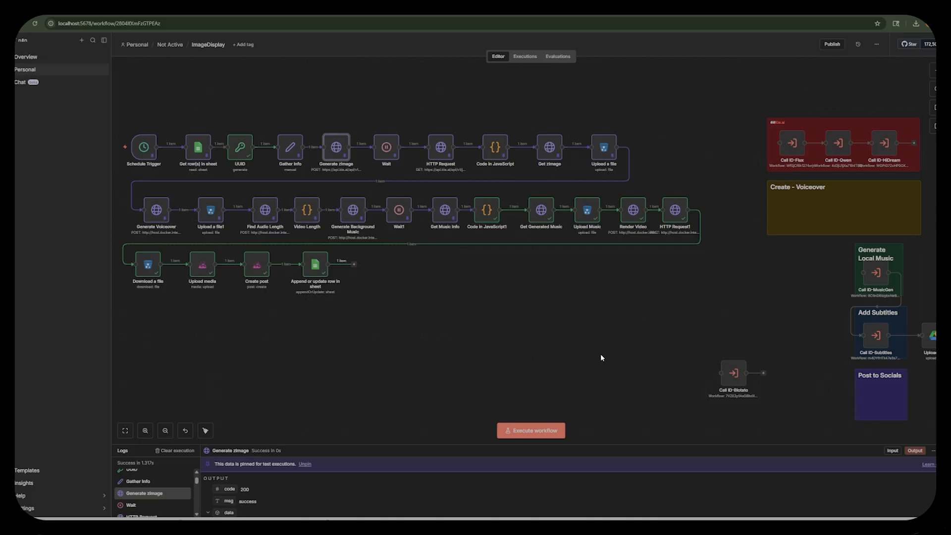
{"action": "left_click_drag", "start_coordinate": [737, 114], "coordinate": [60, 331]}
{"action": "left_click", "coordinate": [287, 89]}
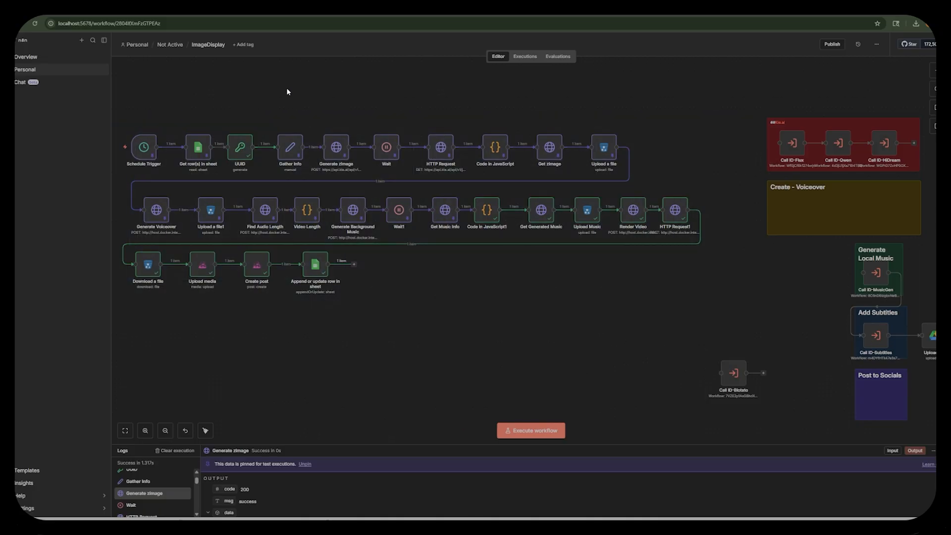